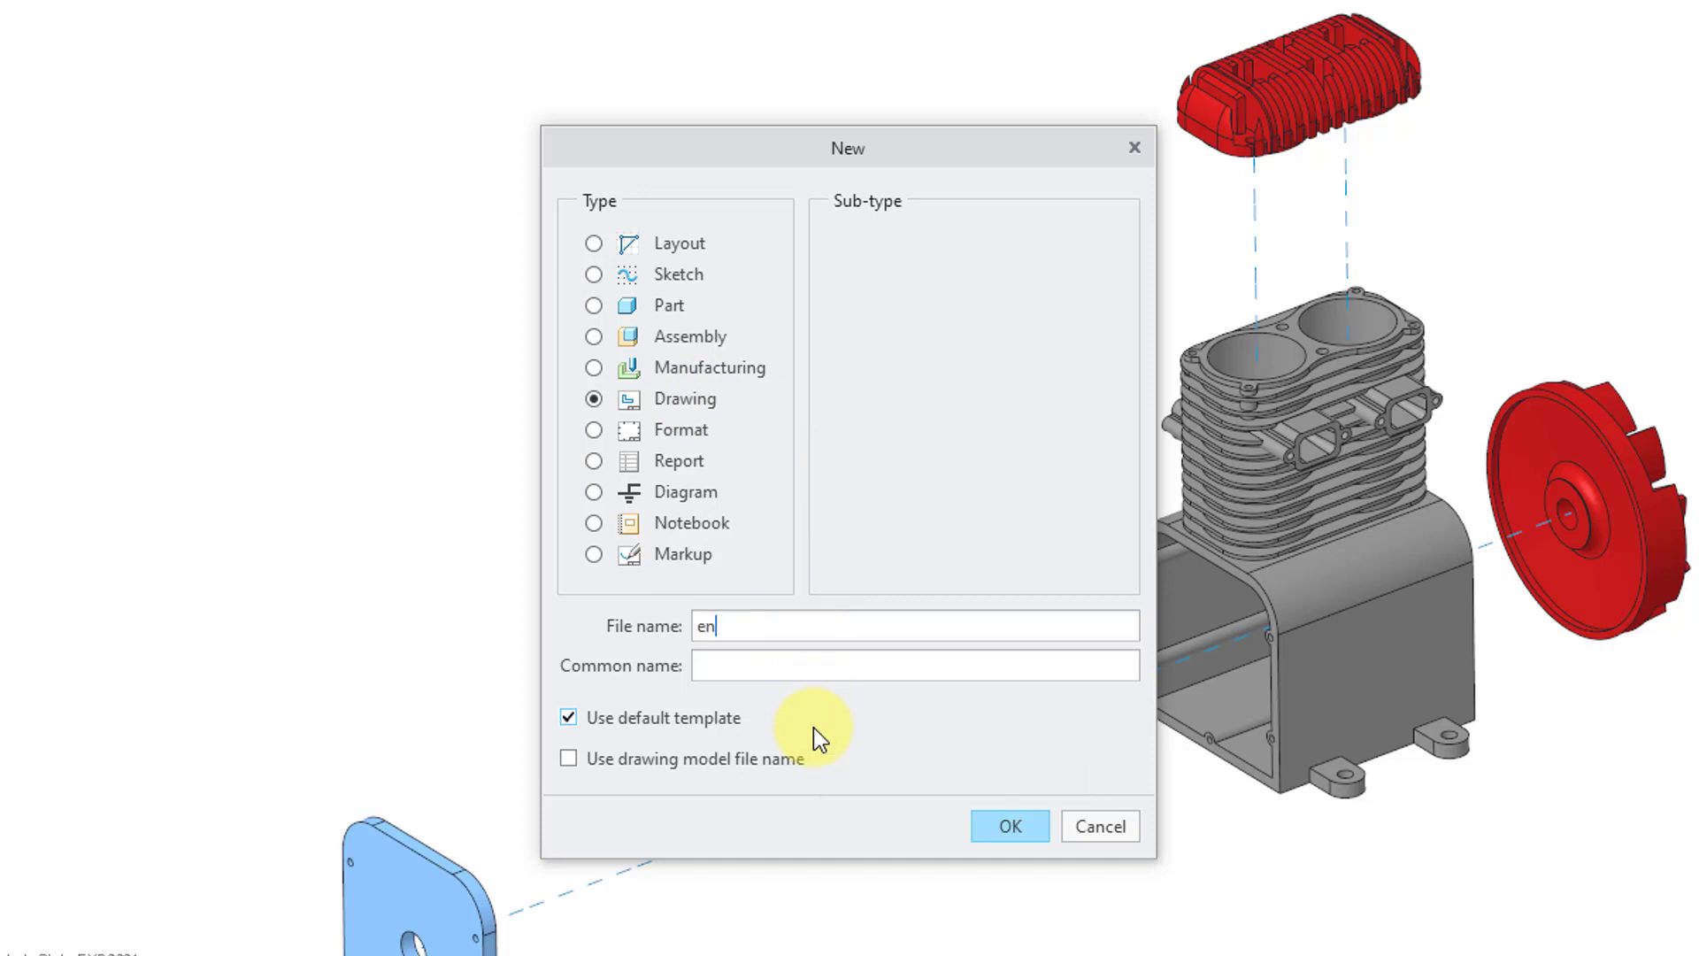
# Name the new drawing engine_assy and continue without the default template
pyautogui.write('assy')
pyautogui.click(805, 672)
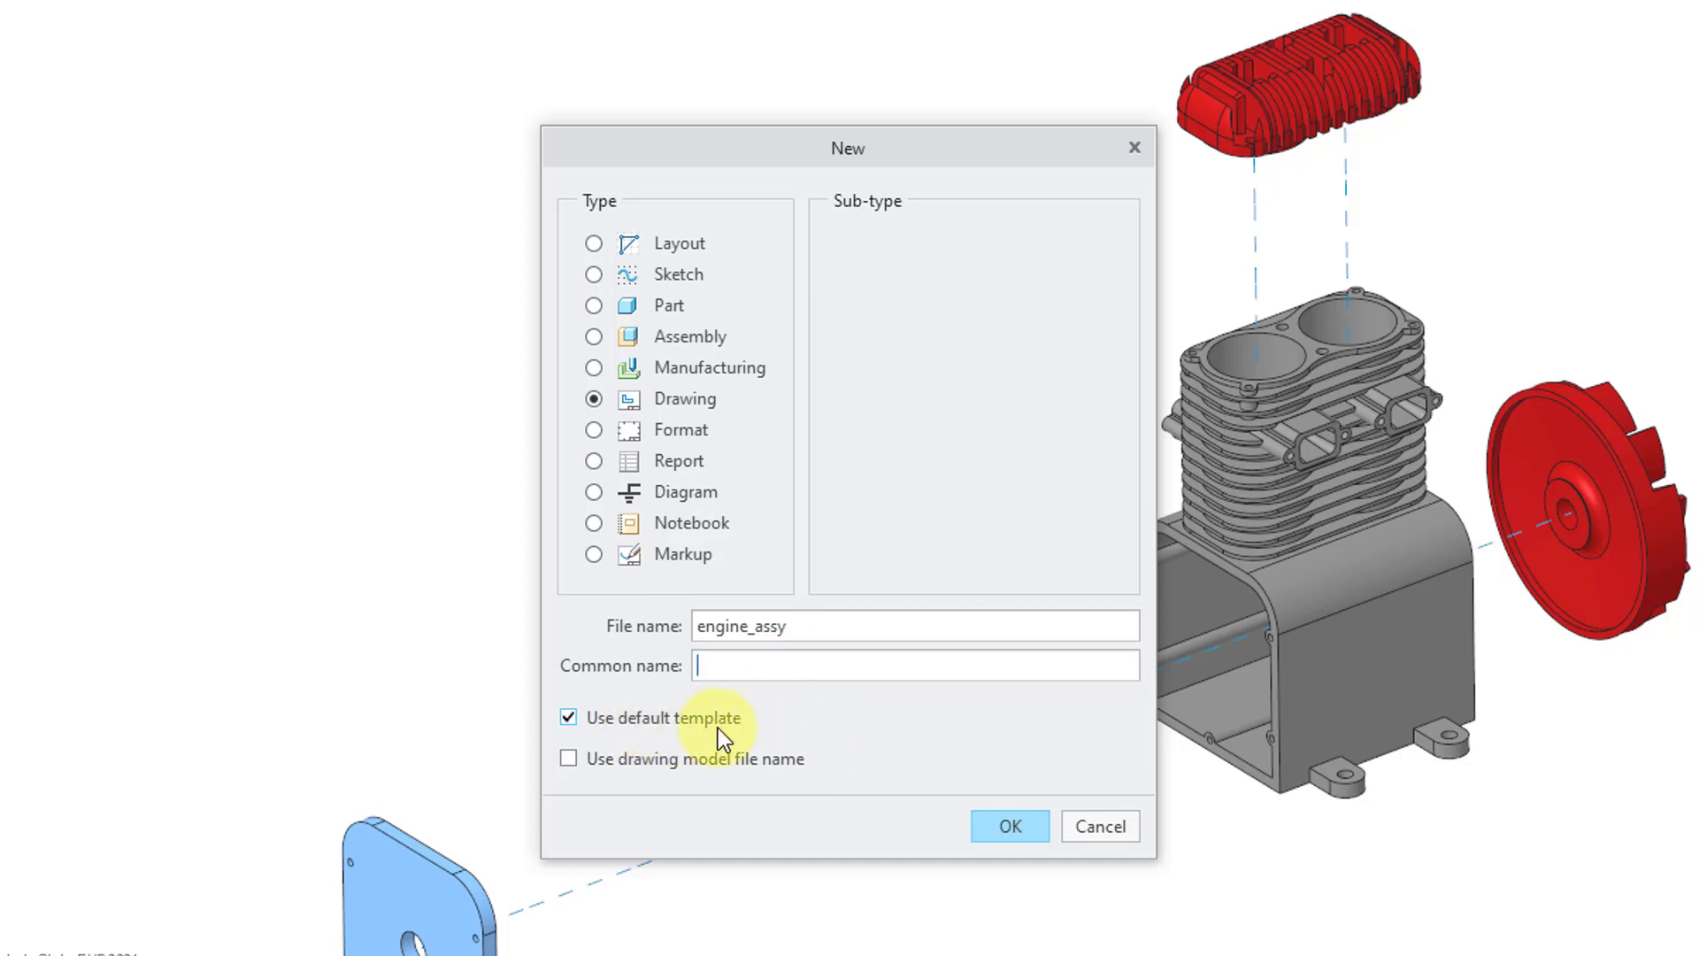
pyautogui.click(569, 720)
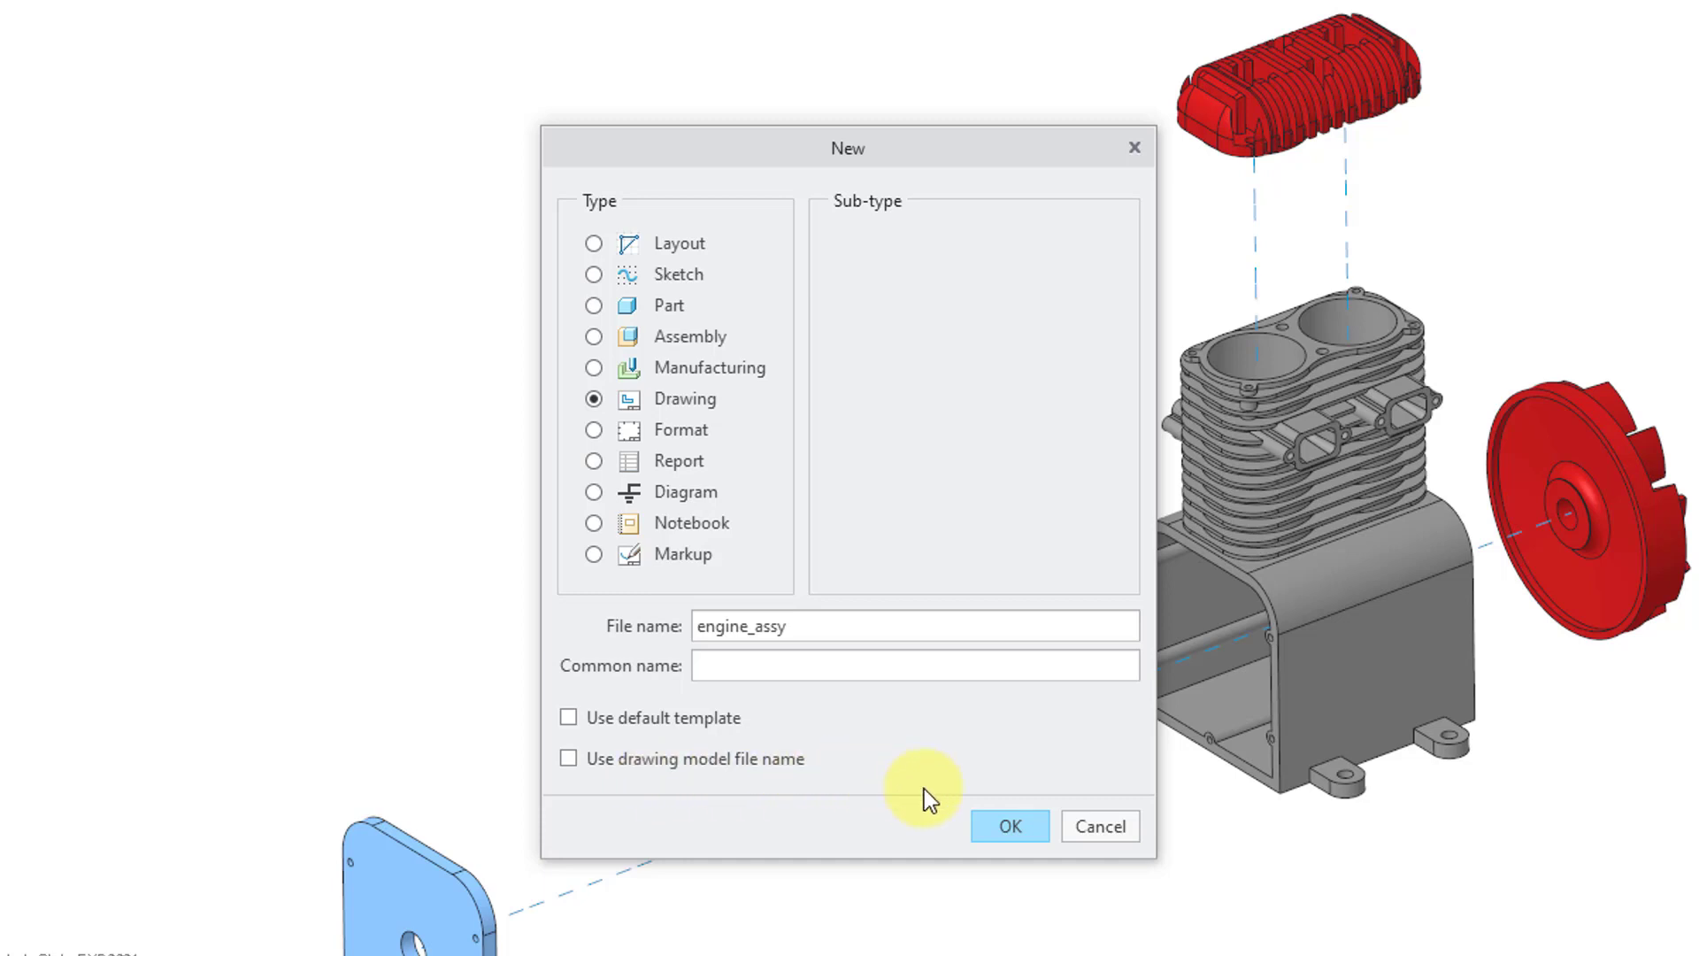
pyautogui.click(1012, 823)
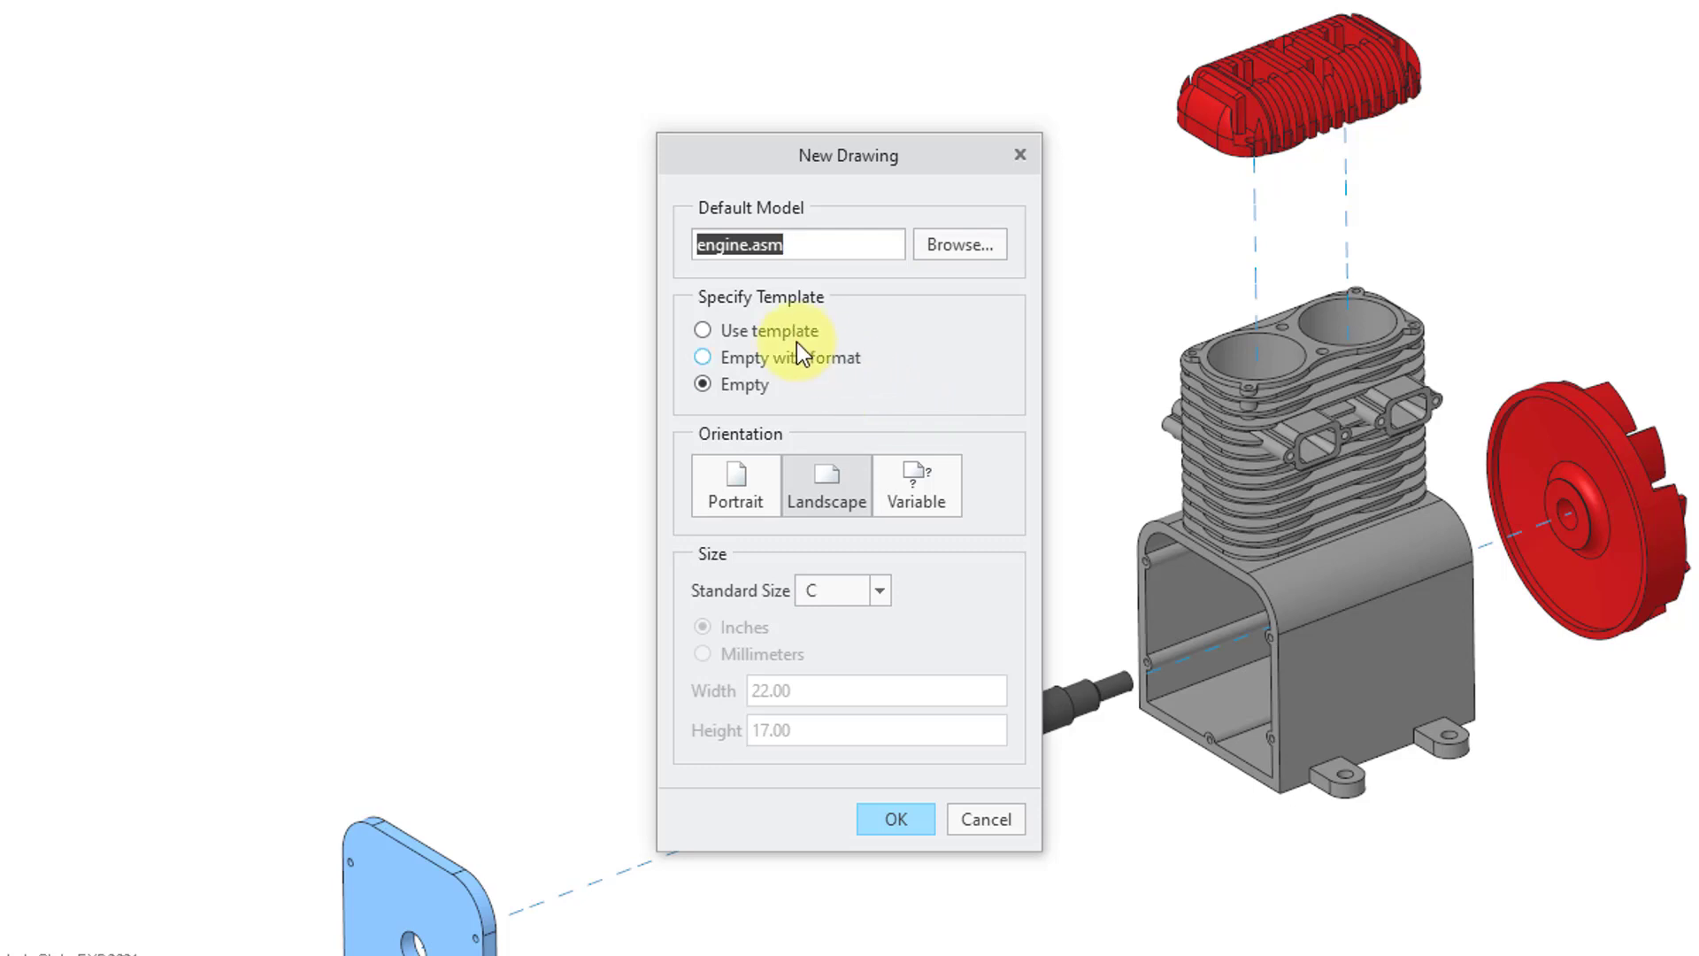
# Set the drawing to be empty with format, using c_part_mcae_consulting.frm from the User Formats folder
pyautogui.click(777, 329)
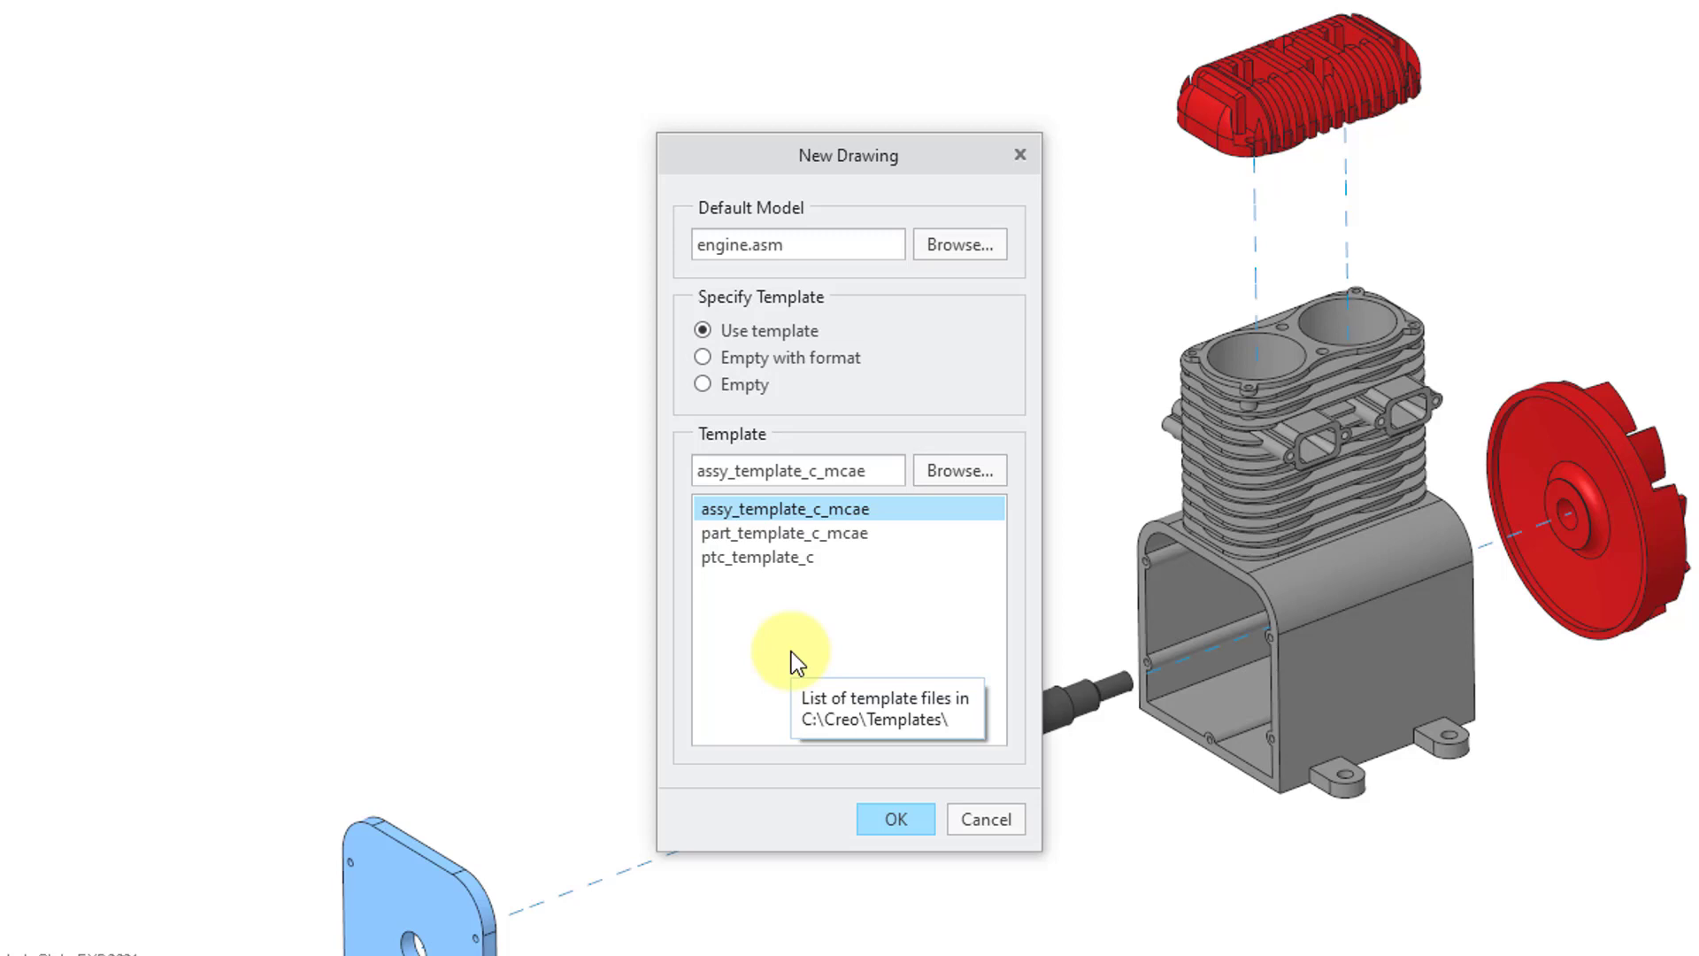
pyautogui.click(797, 363)
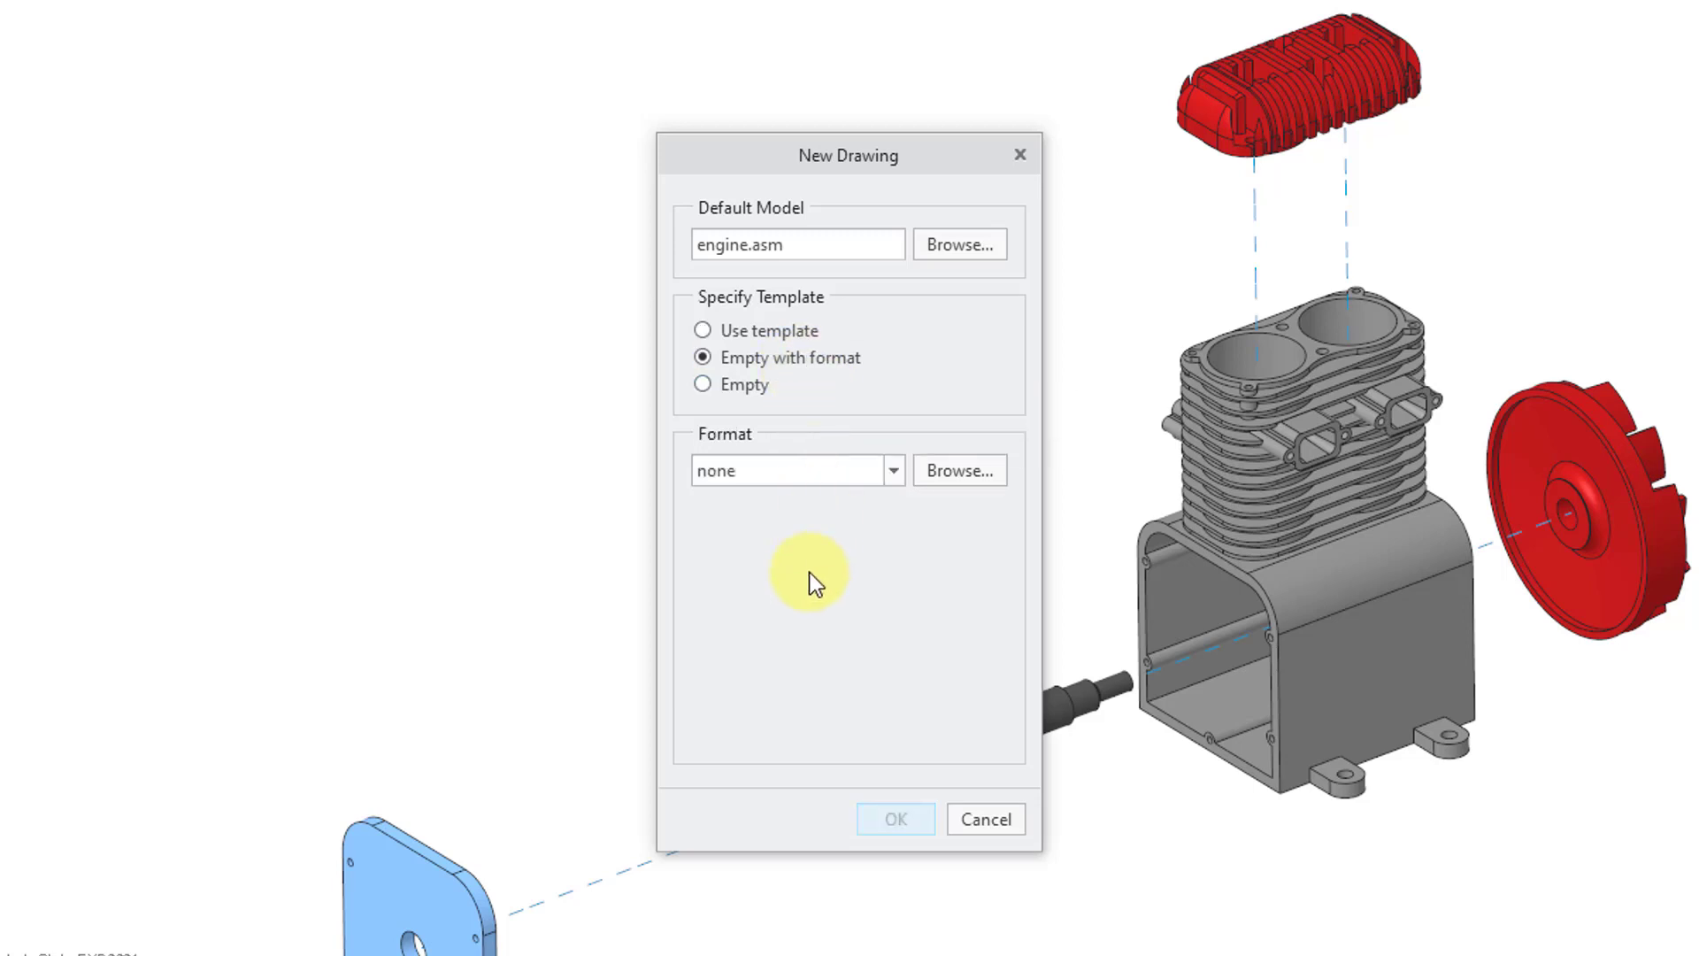
pyautogui.click(894, 470)
pyautogui.click(896, 471)
pyautogui.click(960, 471)
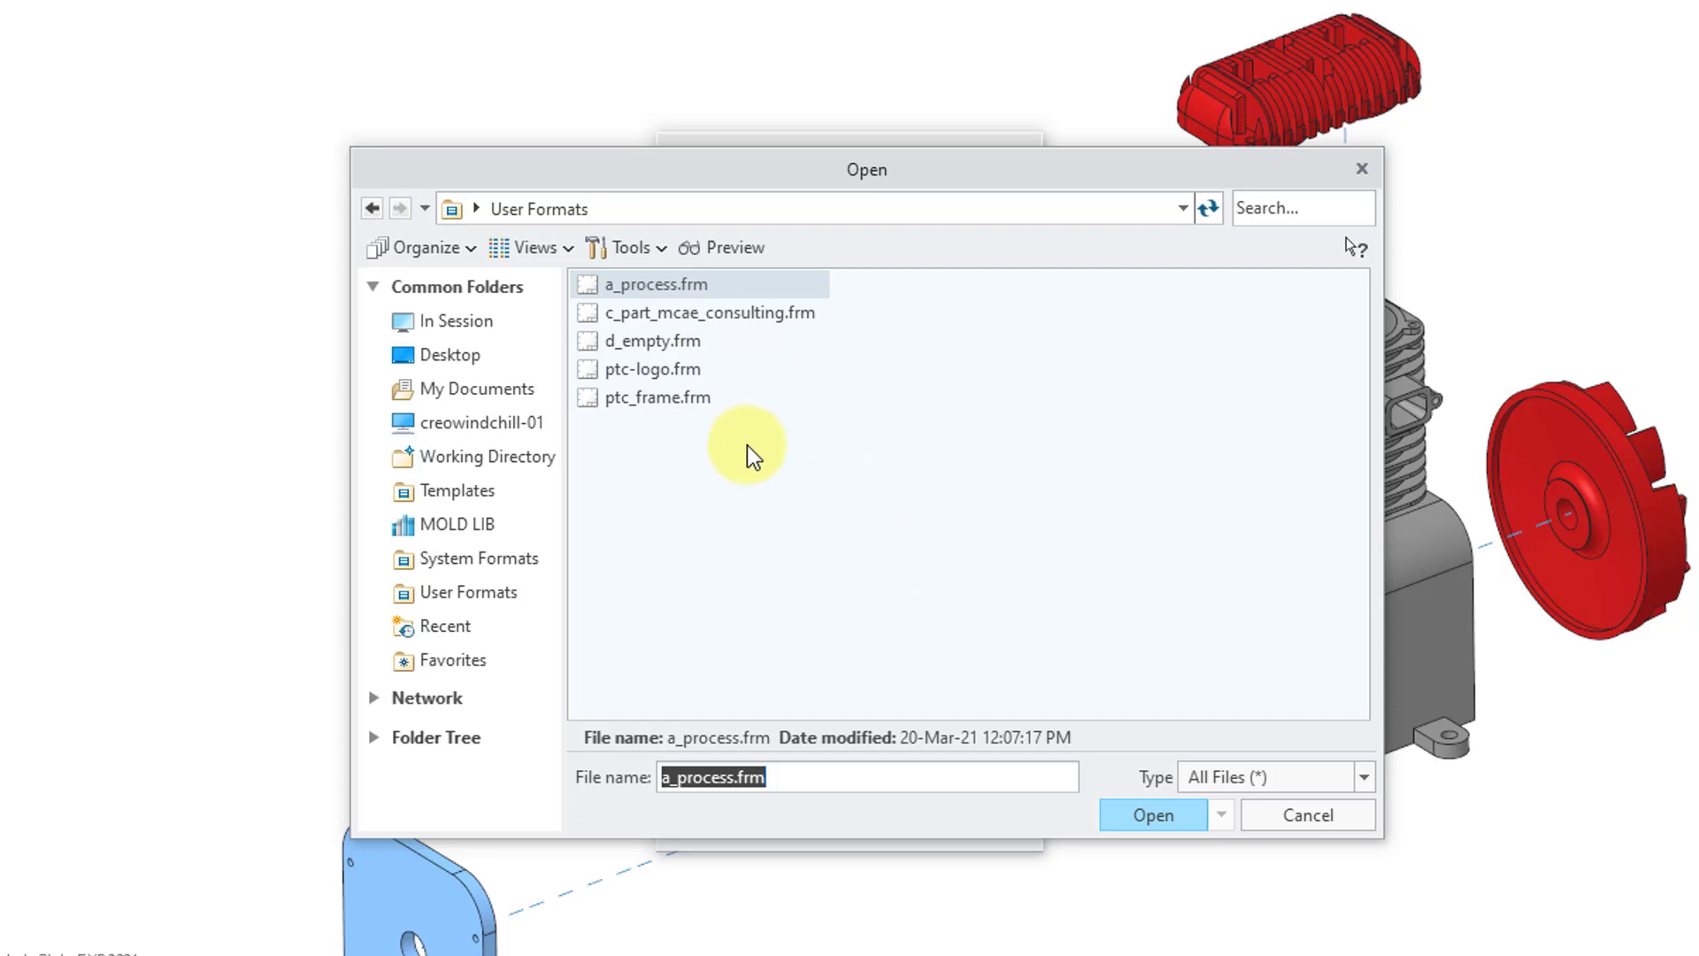
pyautogui.click(747, 313)
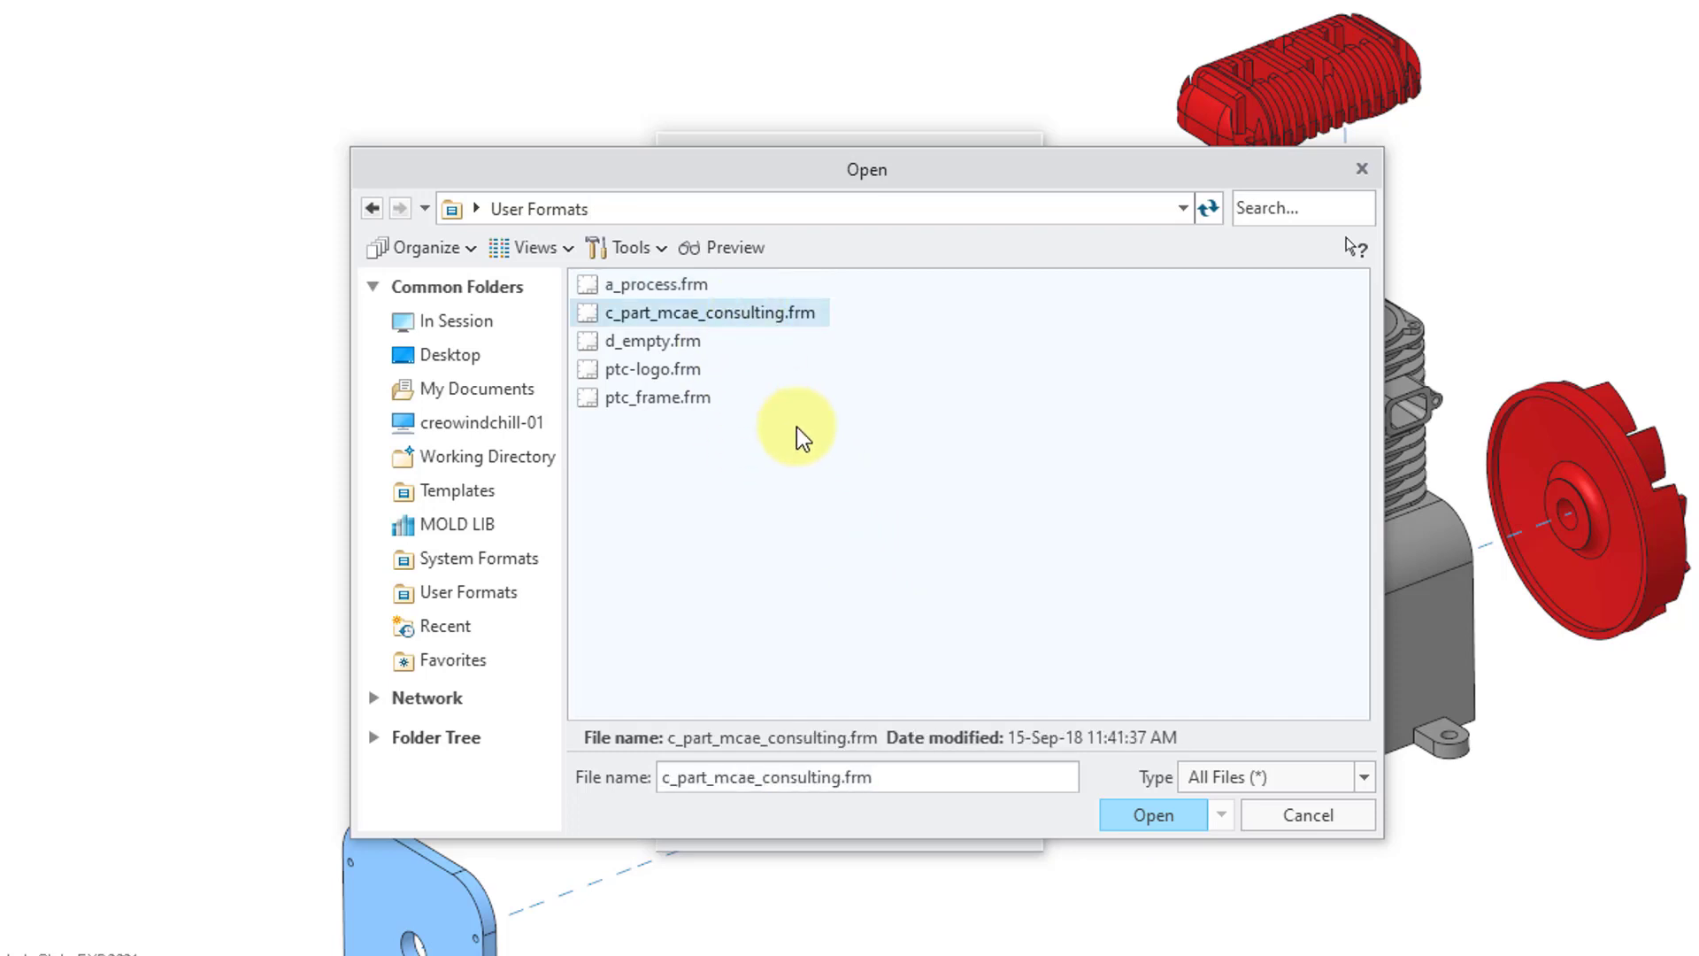
pyautogui.click(1153, 814)
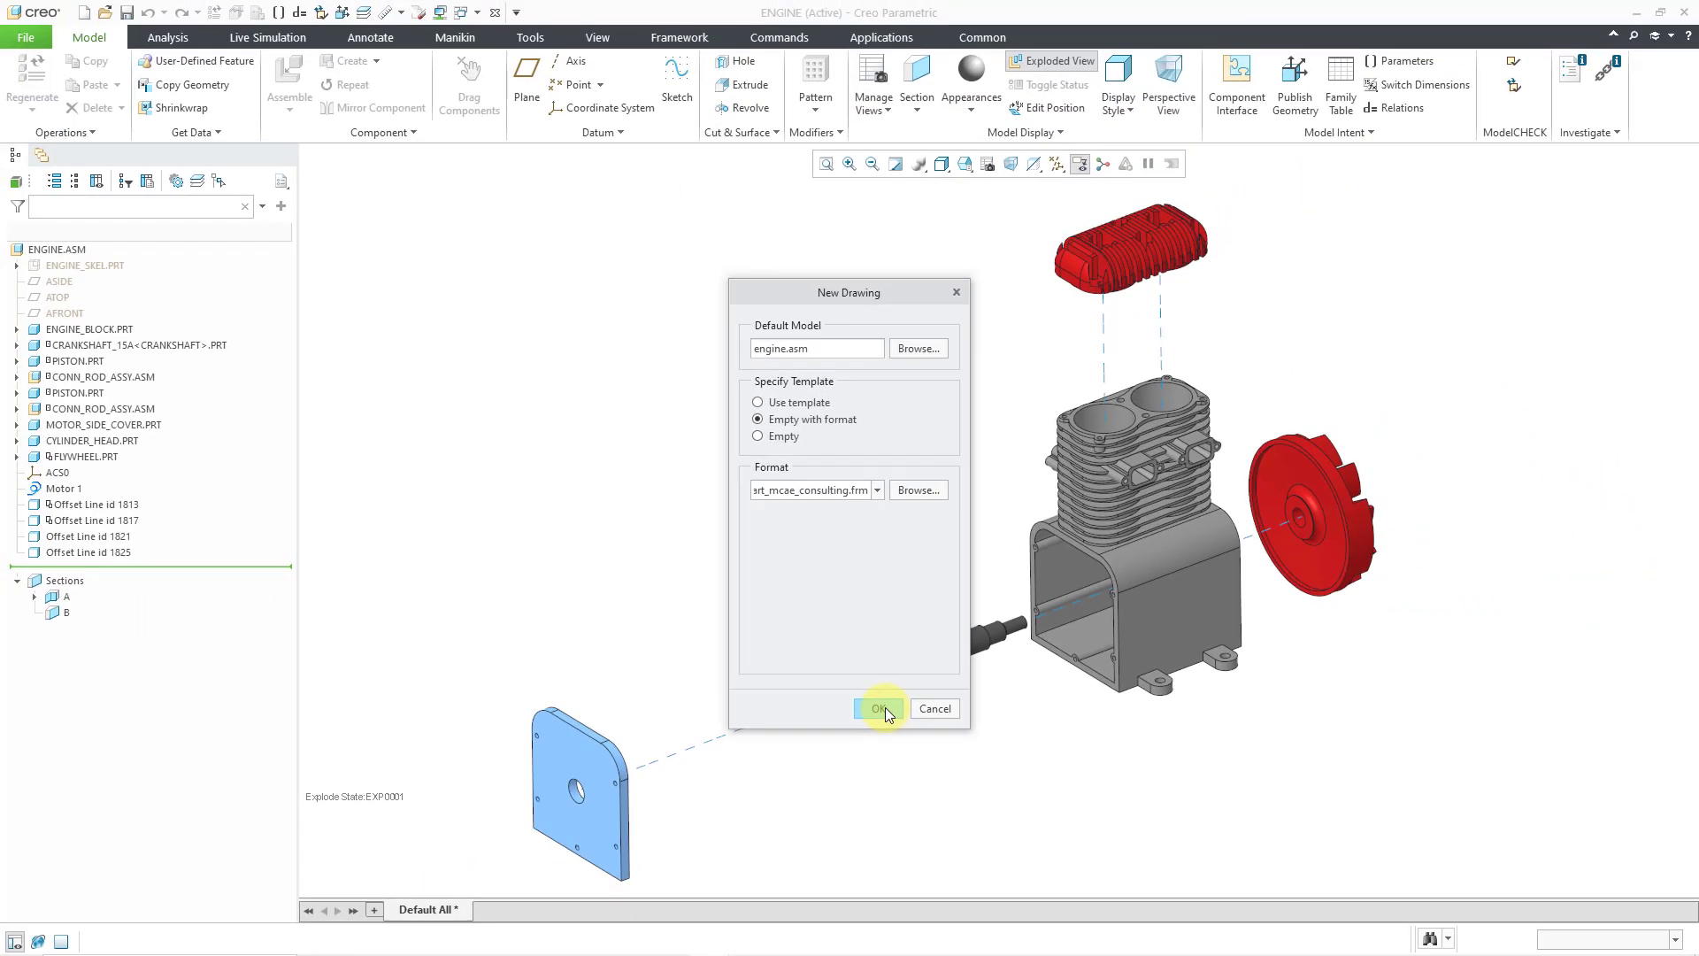
# Create the drawing from the Master Rep of engine.asm with sheet 1 of the format
pyautogui.click(885, 708)
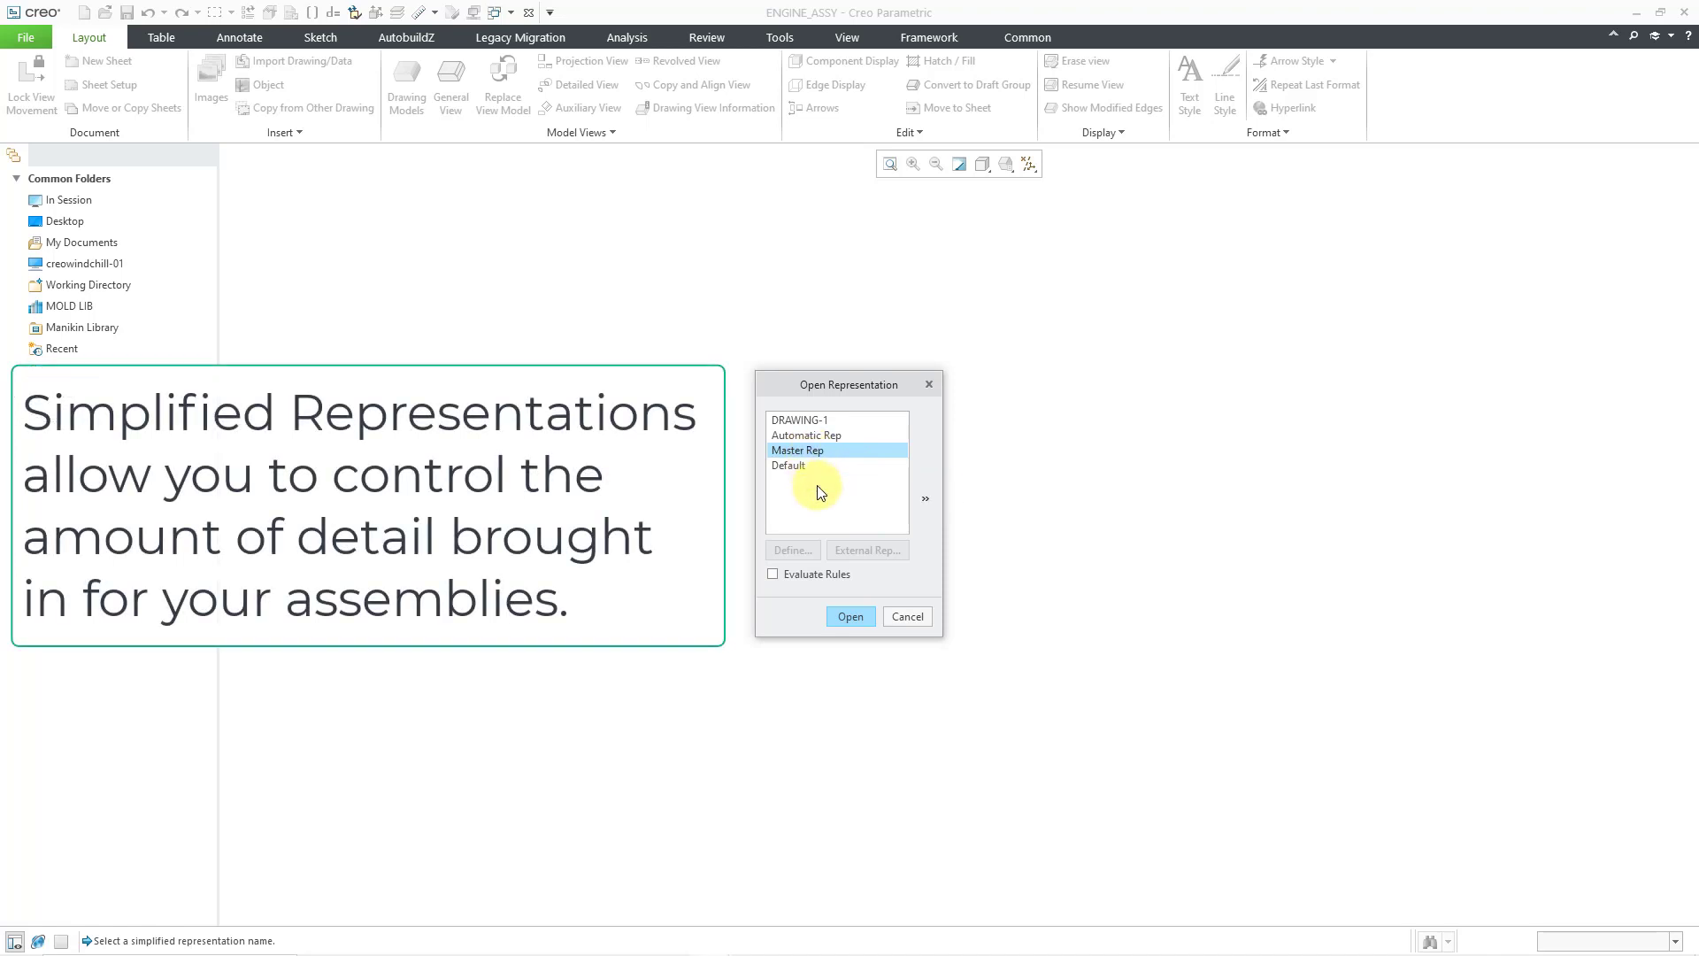
pyautogui.click(846, 618)
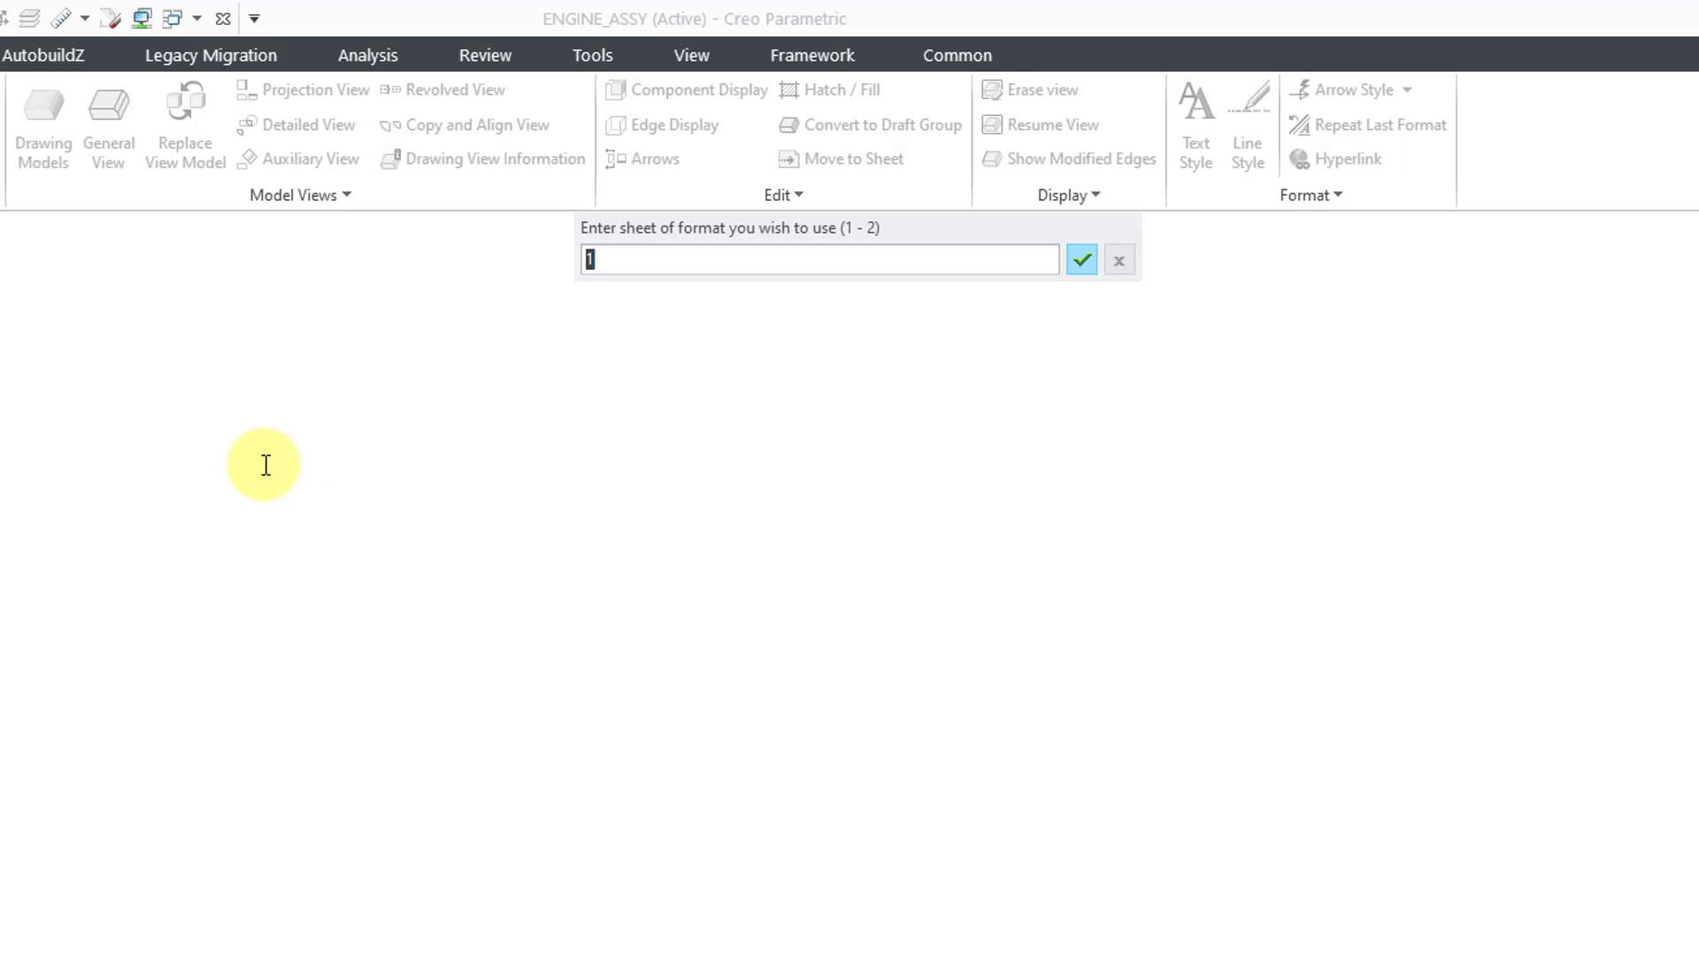
pyautogui.press('Return')
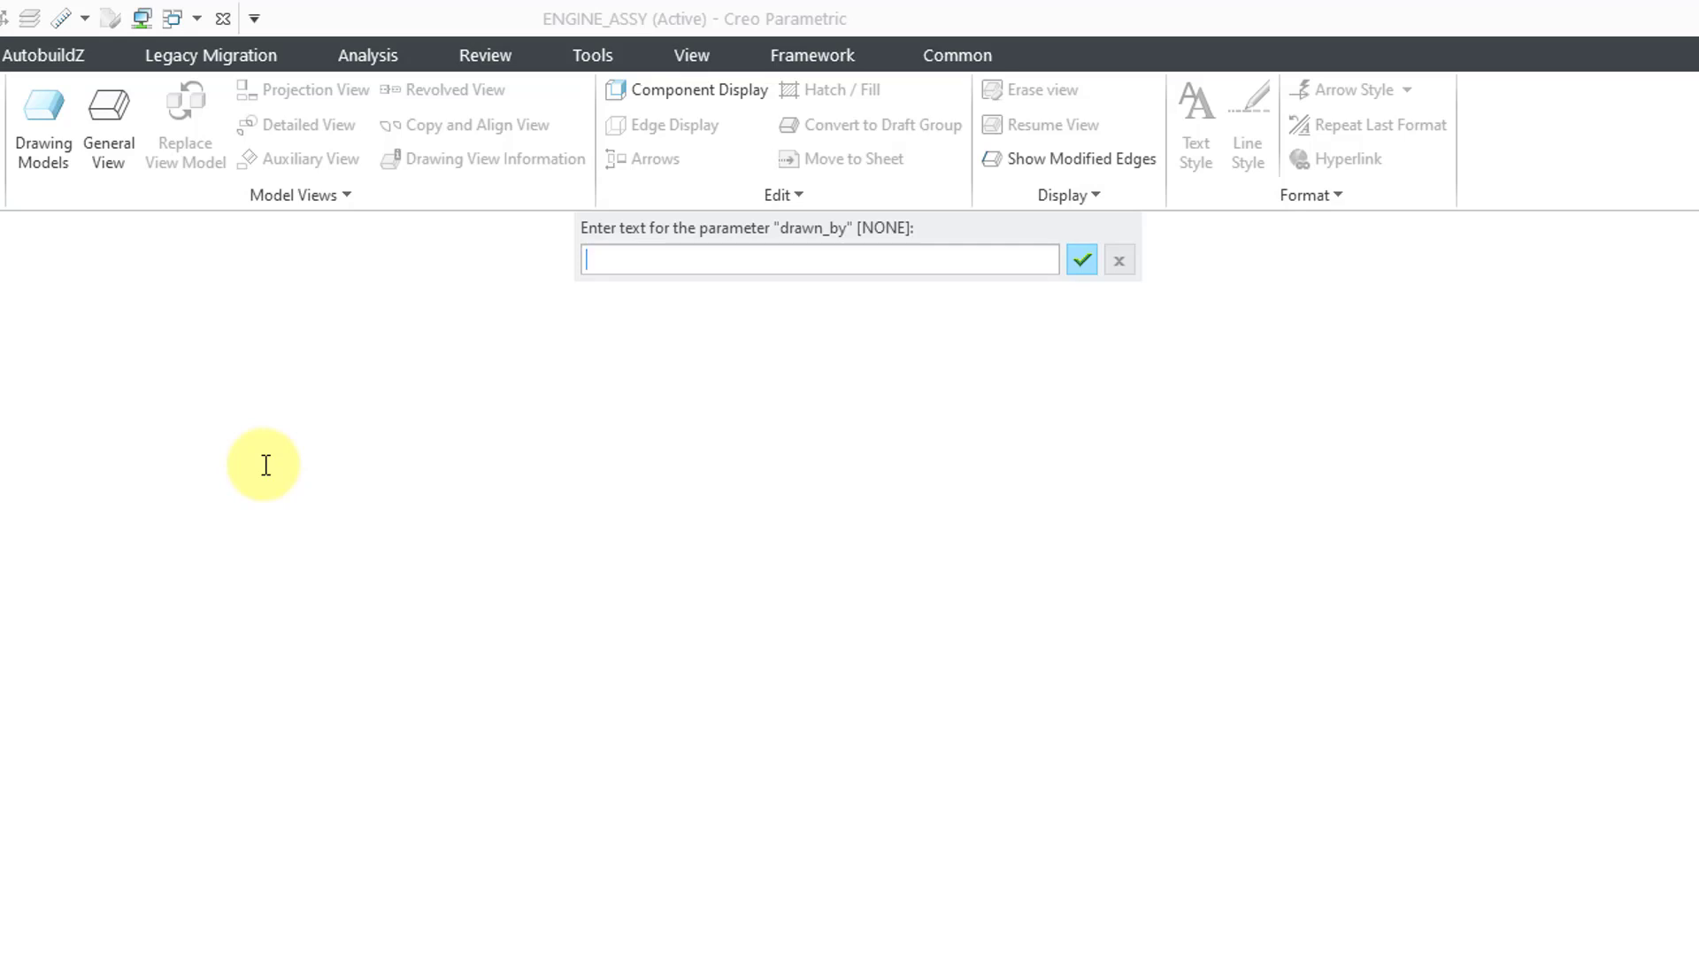
# Enter the drafter's name for the drawn_by parameter and leave the remaining title block parameters blank
pyautogui.write('DMARTIN')
pyautogui.press('Return')
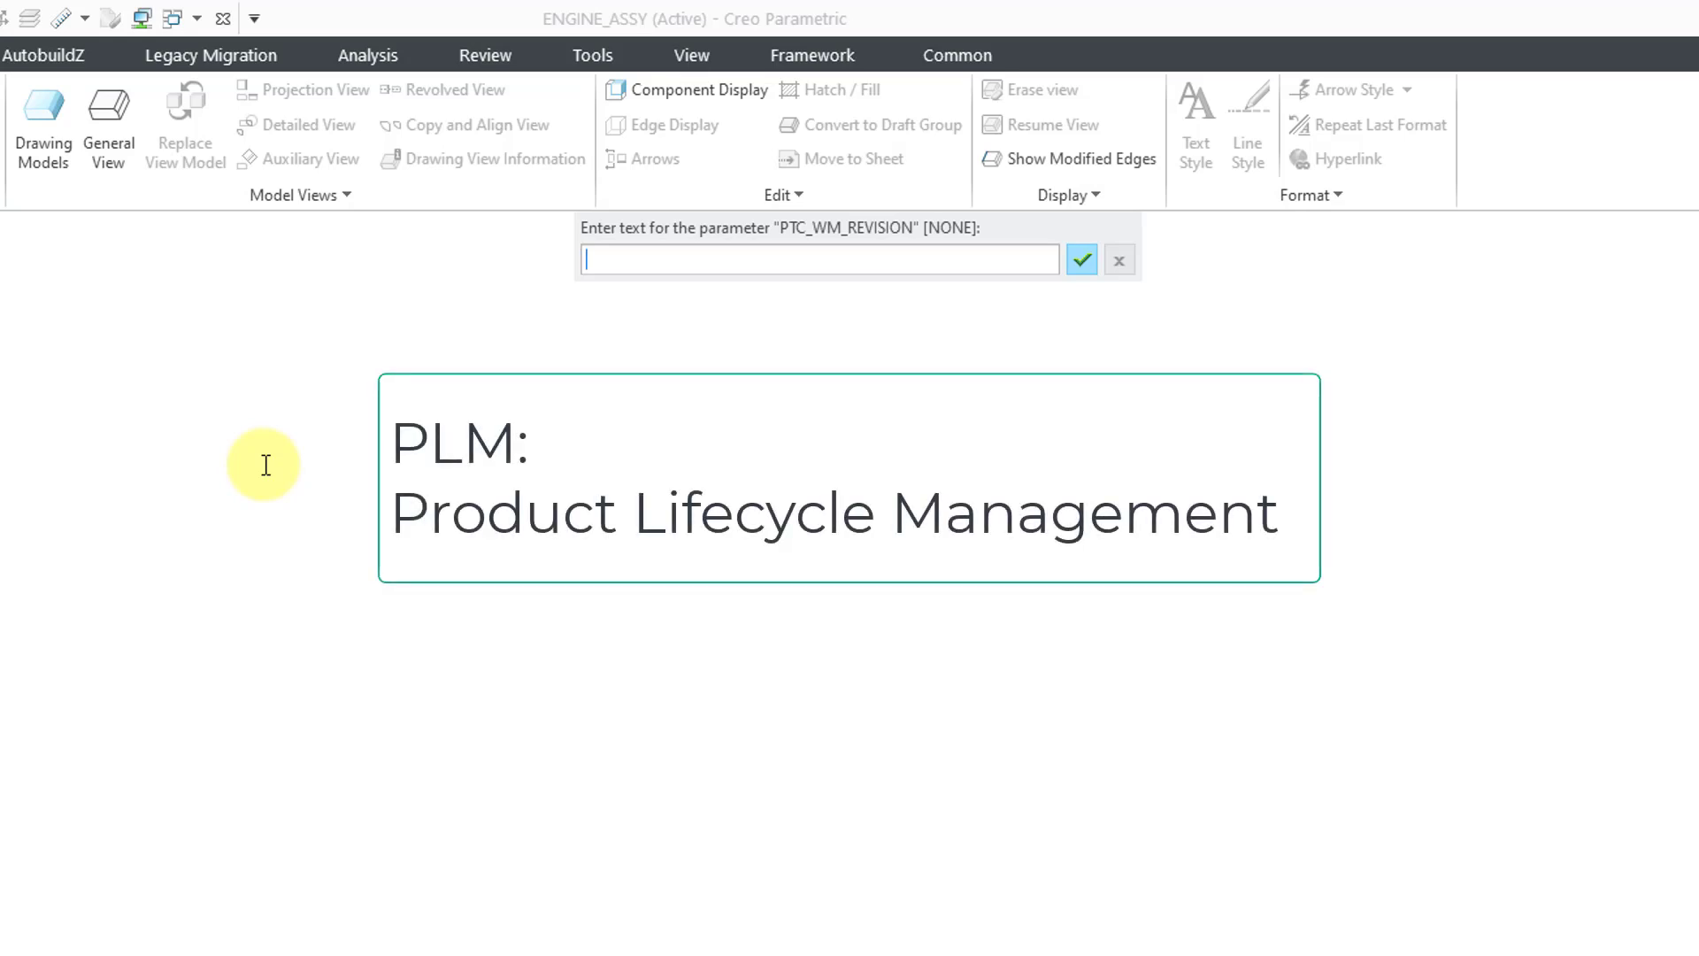
pyautogui.press('Return')
pyautogui.press('Return')
pyautogui.press('Return')
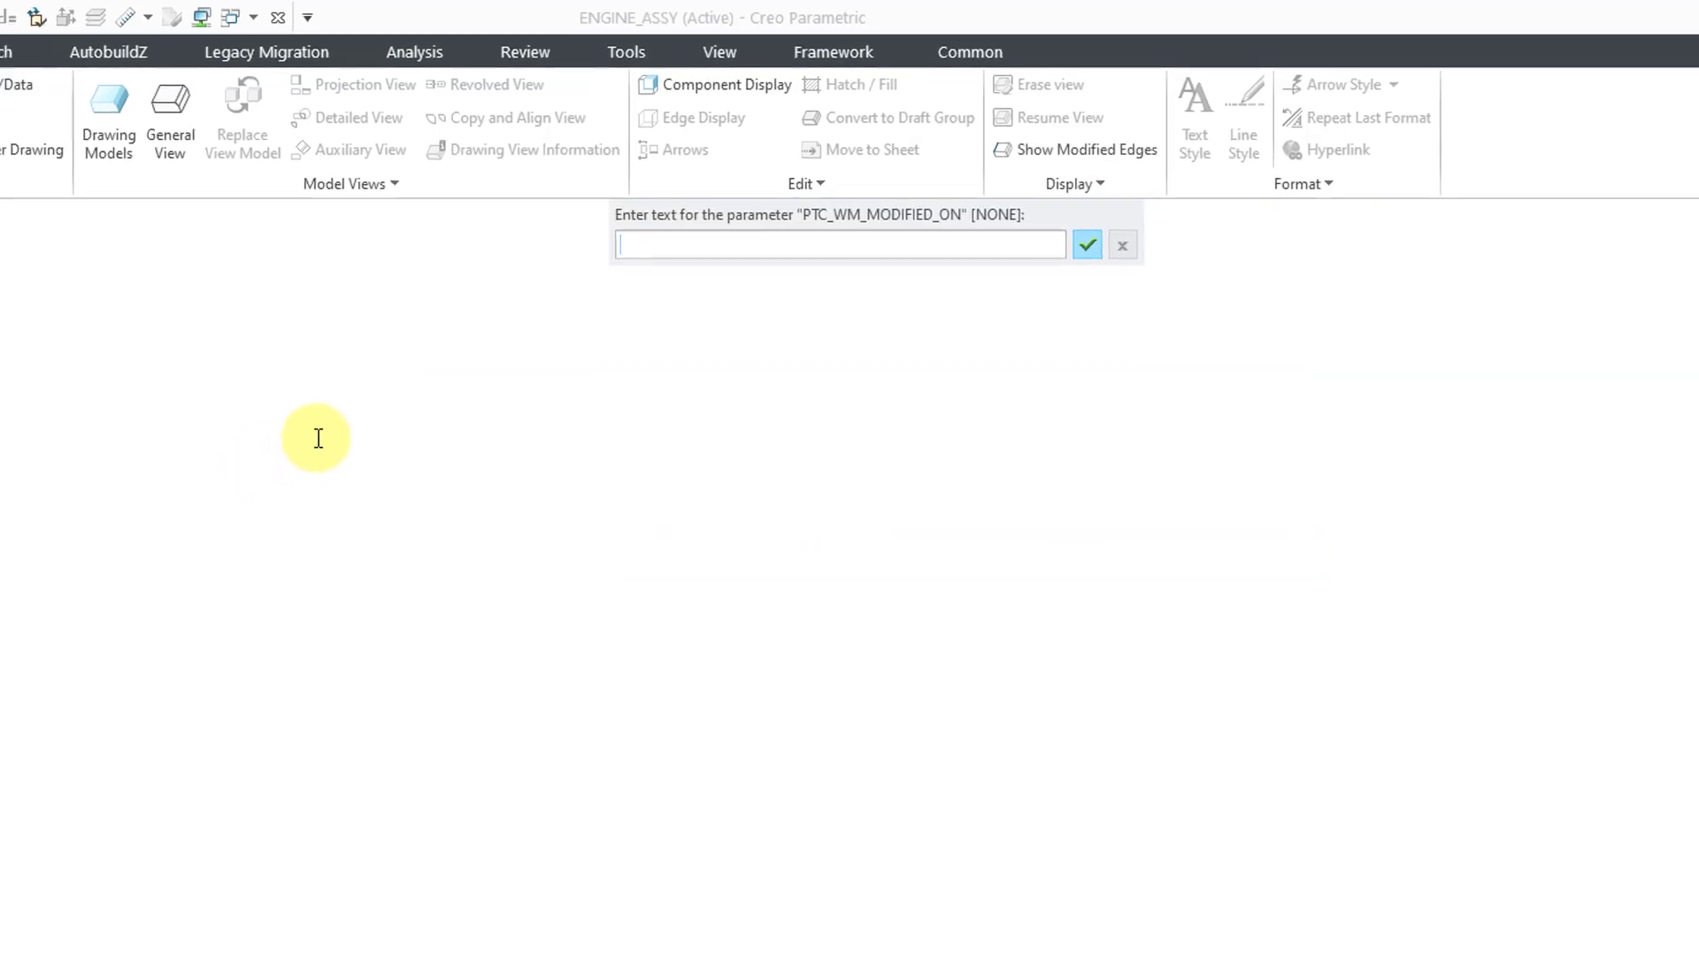
pyautogui.press('Return')
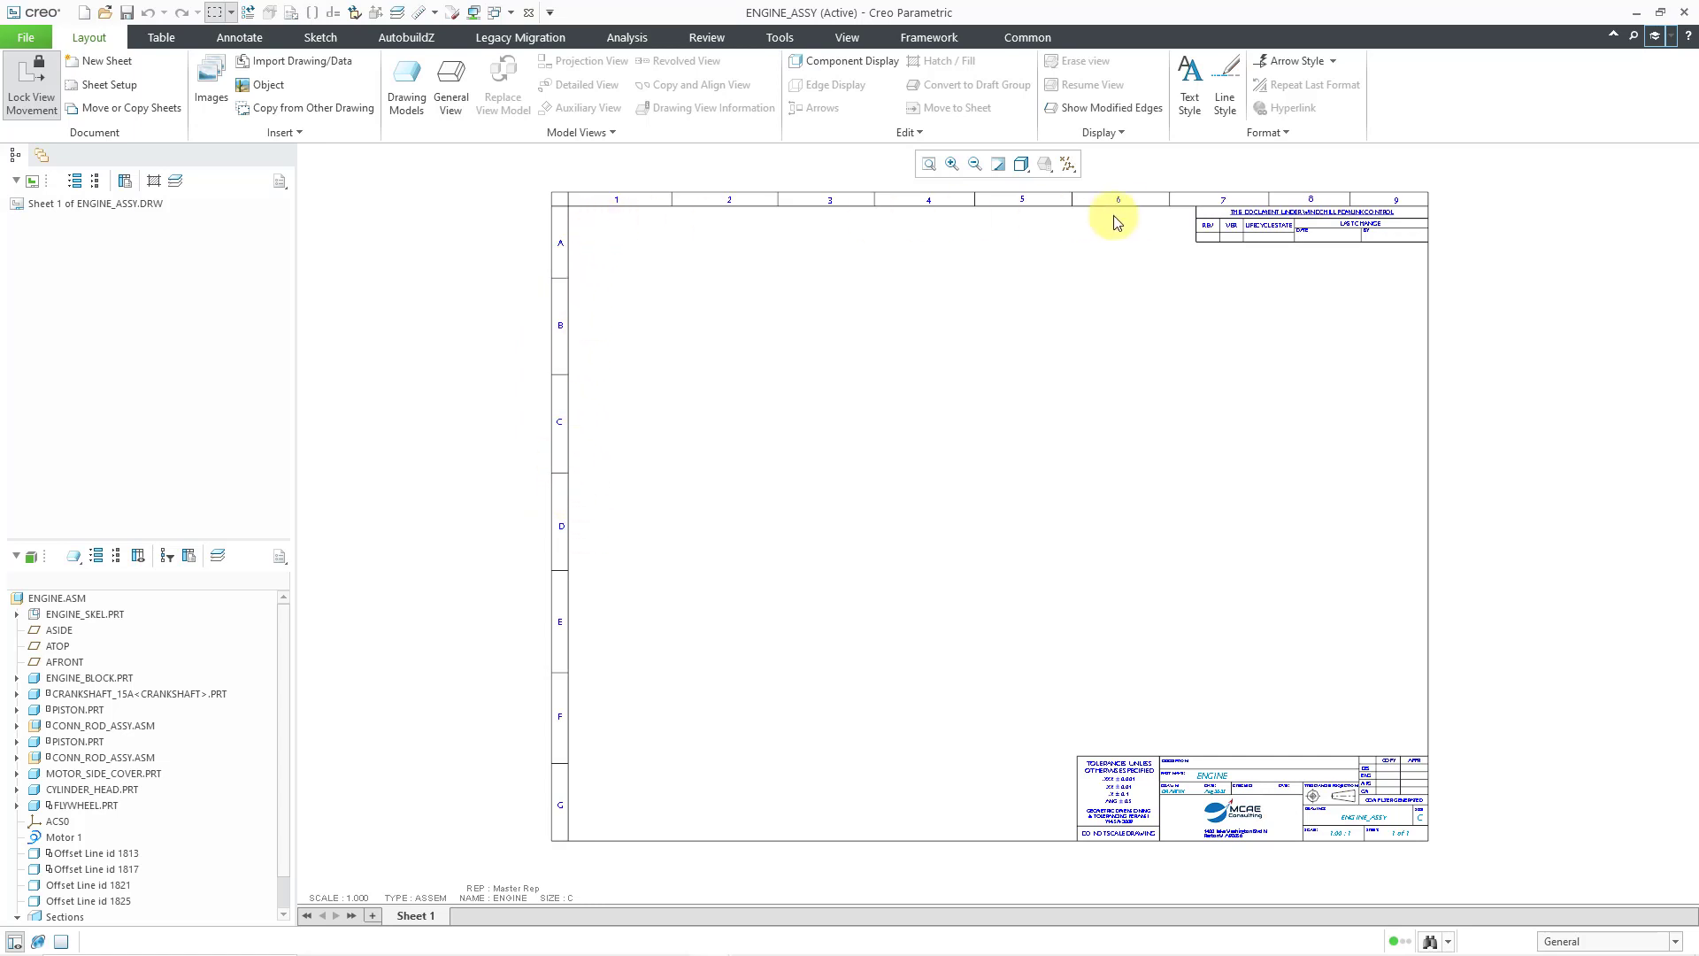
# Examine the revision block and the title block on the drawing sheet
pyautogui.scroll(5, 1442, 191)
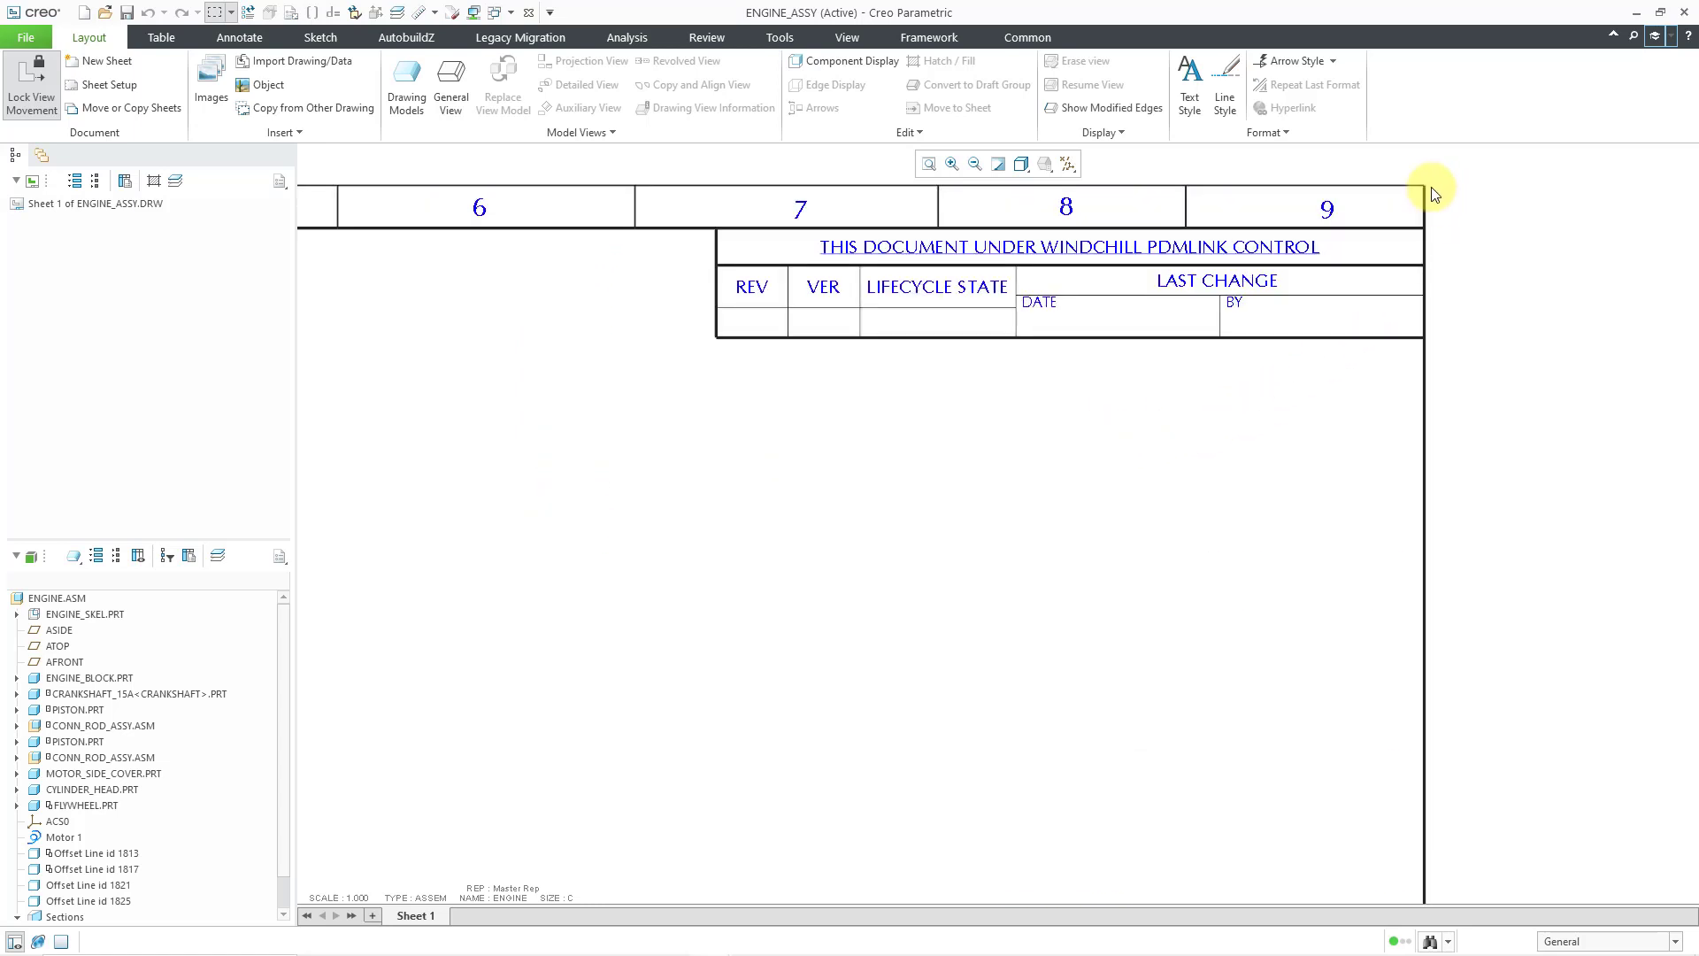
pyautogui.scroll(-5, 1432, 189)
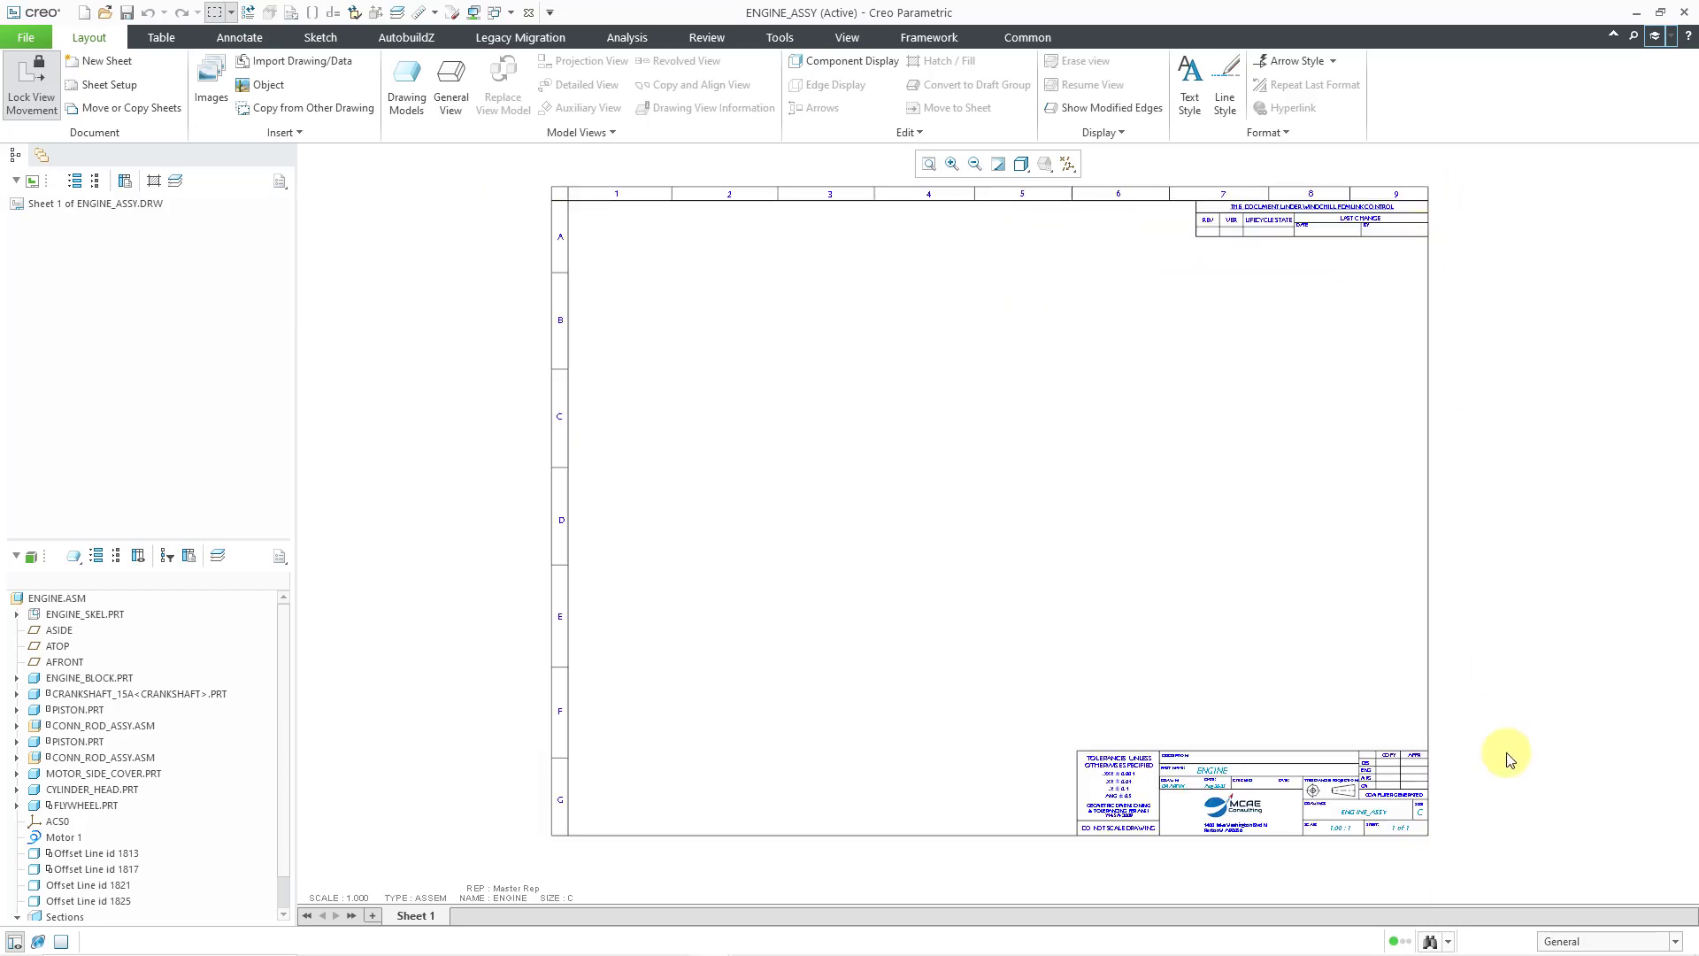
pyautogui.scroll(5, 1425, 852)
pyautogui.scroll(2, 1422, 850)
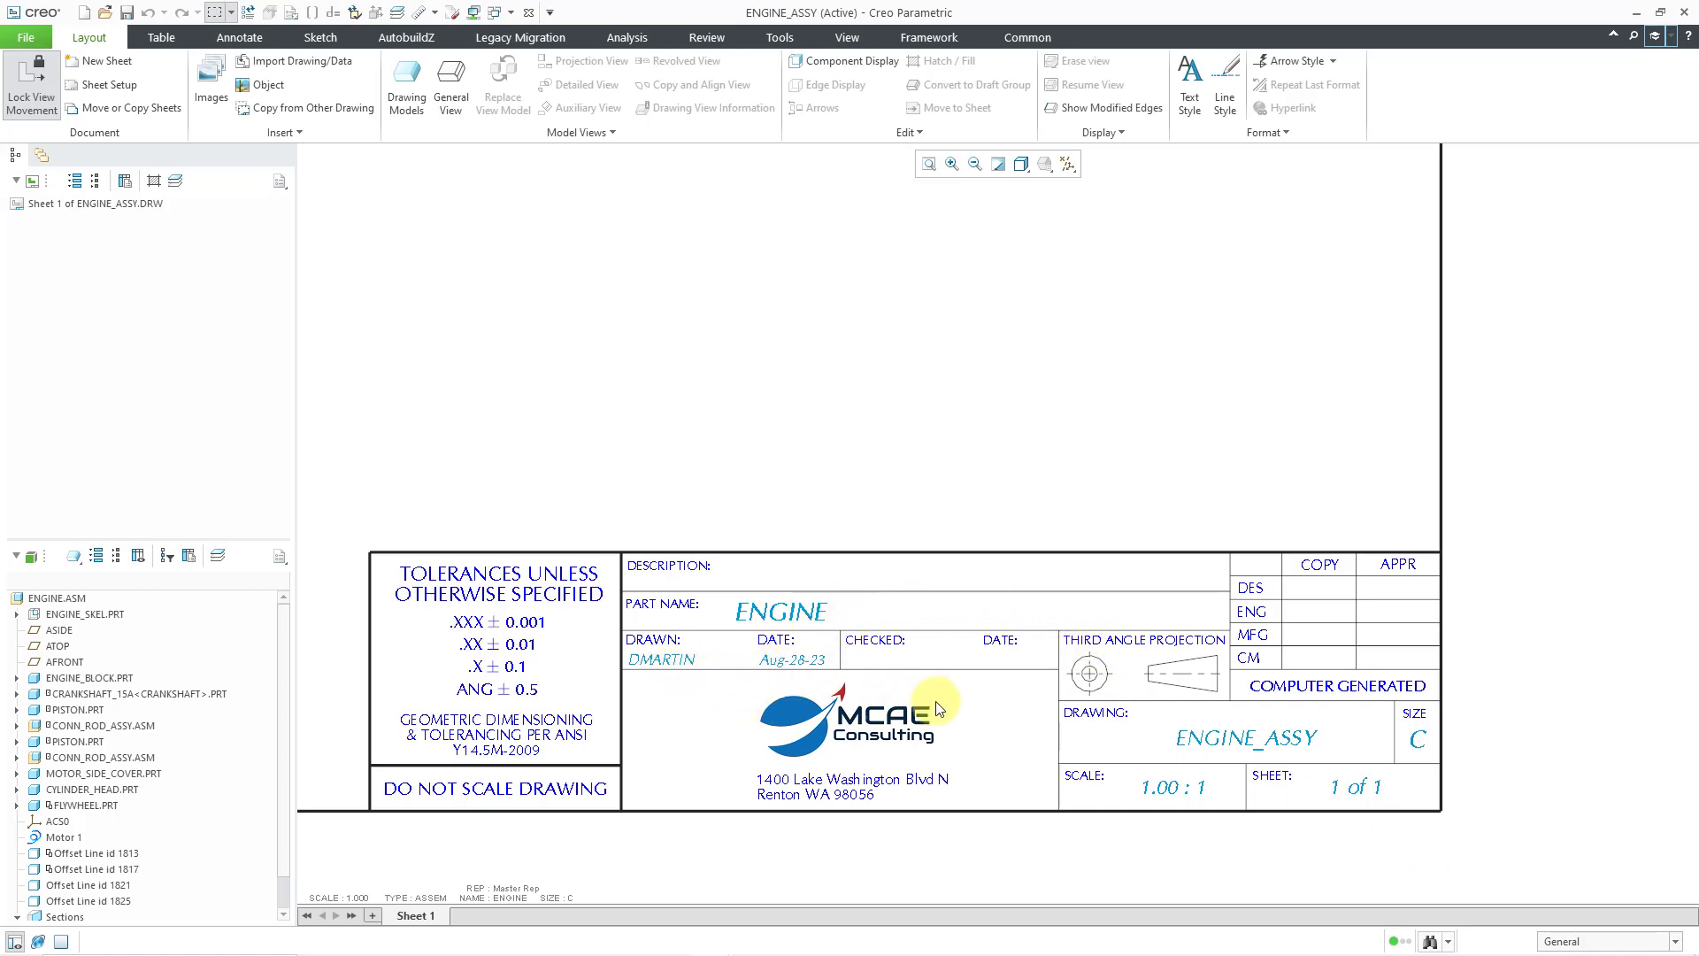
pyautogui.scroll(4, 1448, 787)
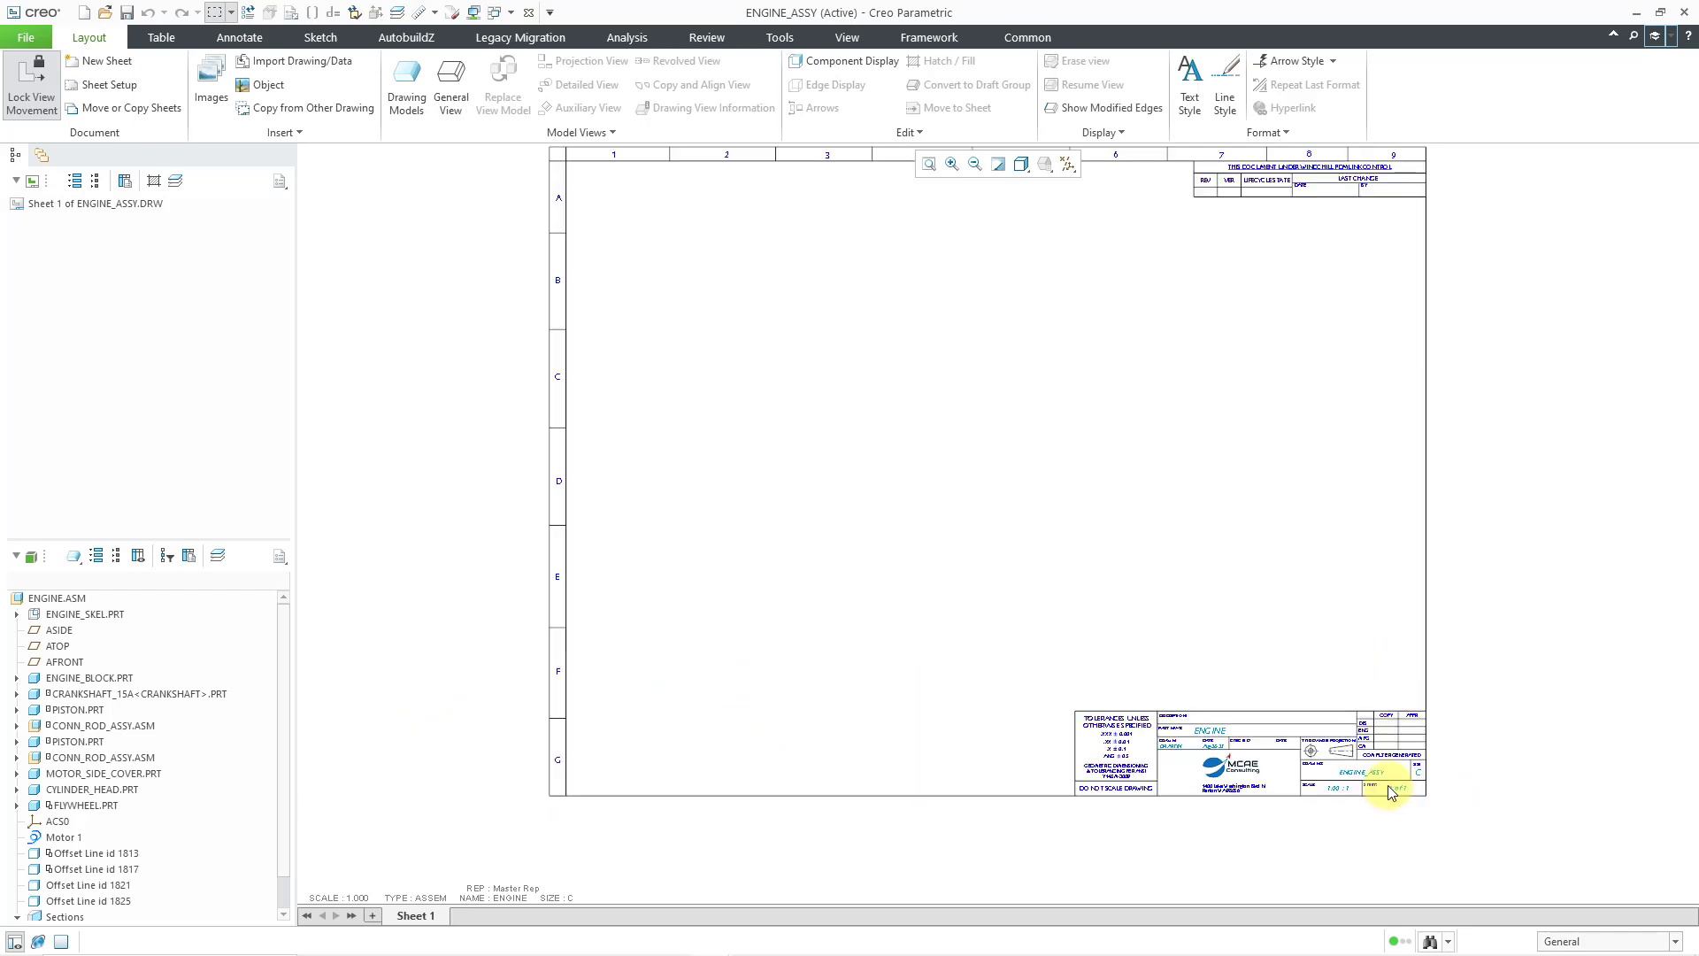
pyautogui.scroll(1, 1387, 784)
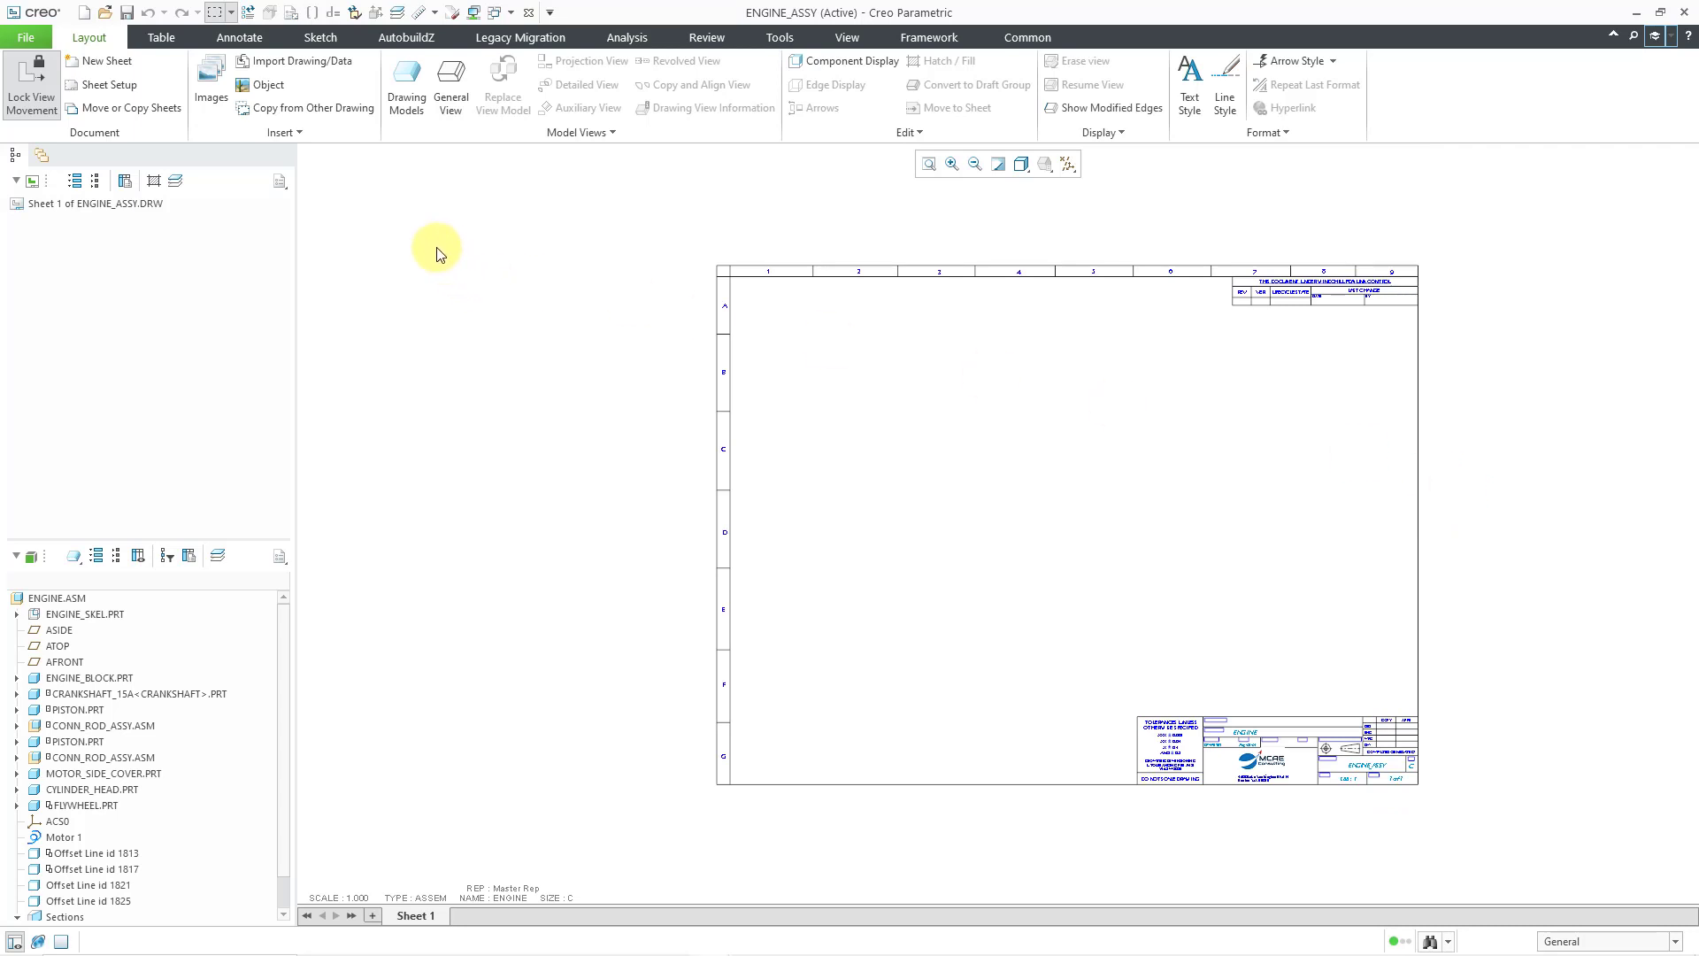
# Open the drawing's detail options from its drawing properties and widen the option name column
pyautogui.click(29, 42)
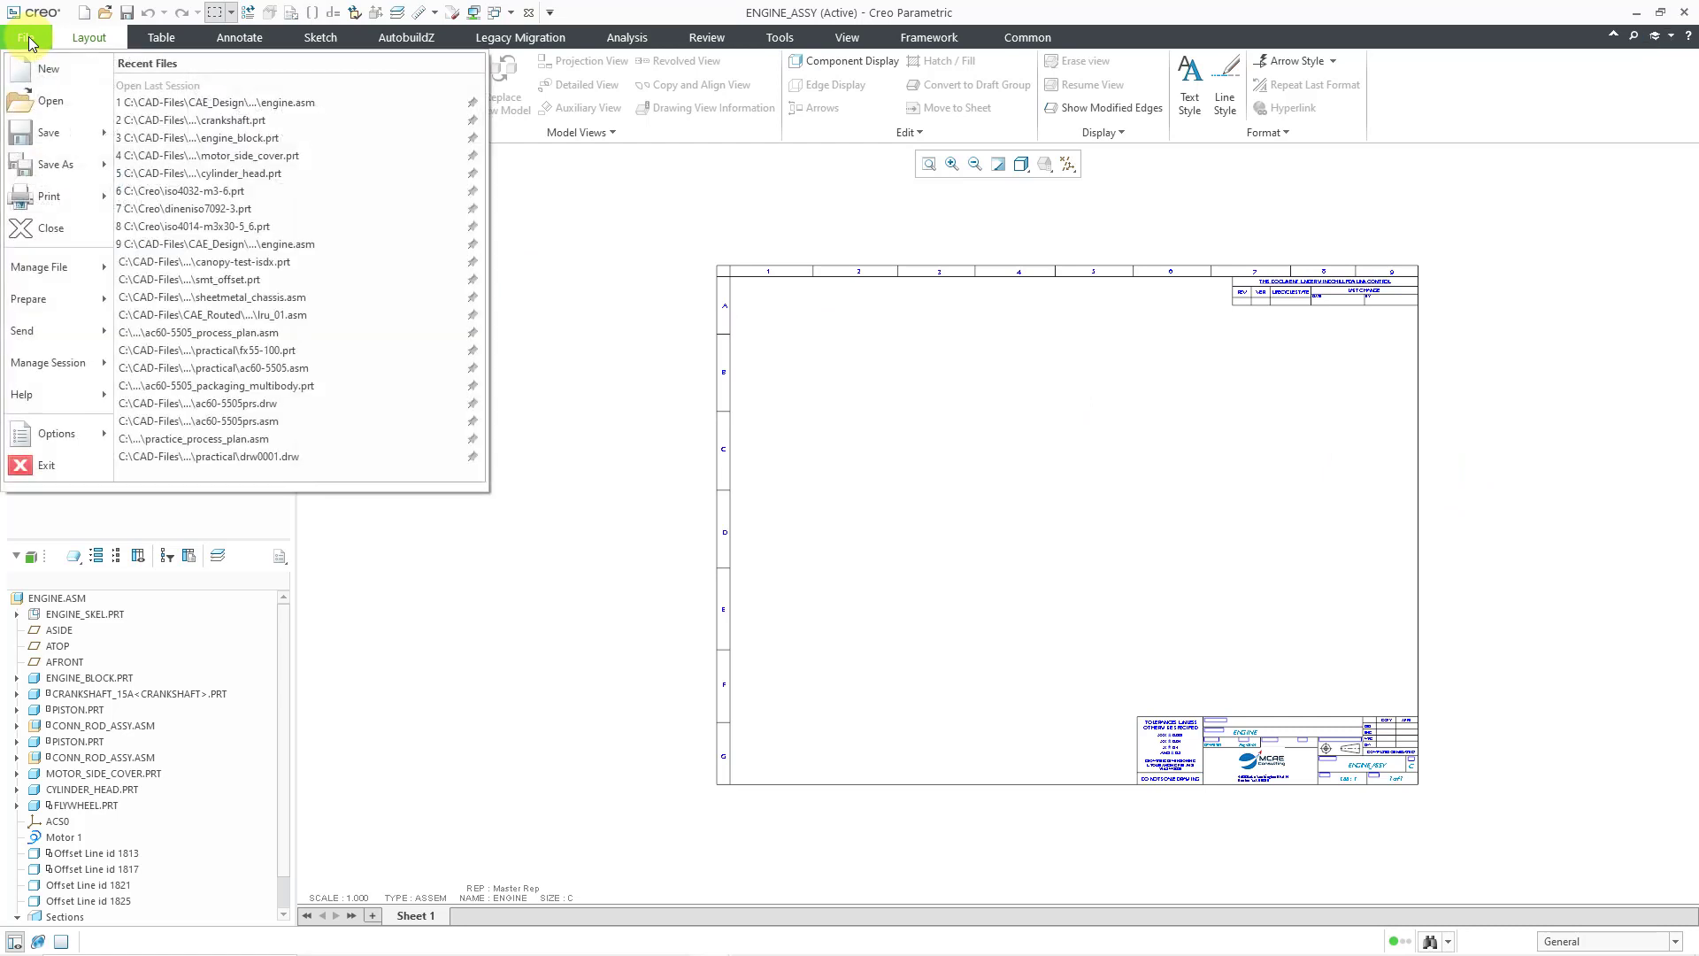
pyautogui.moveTo(34, 305)
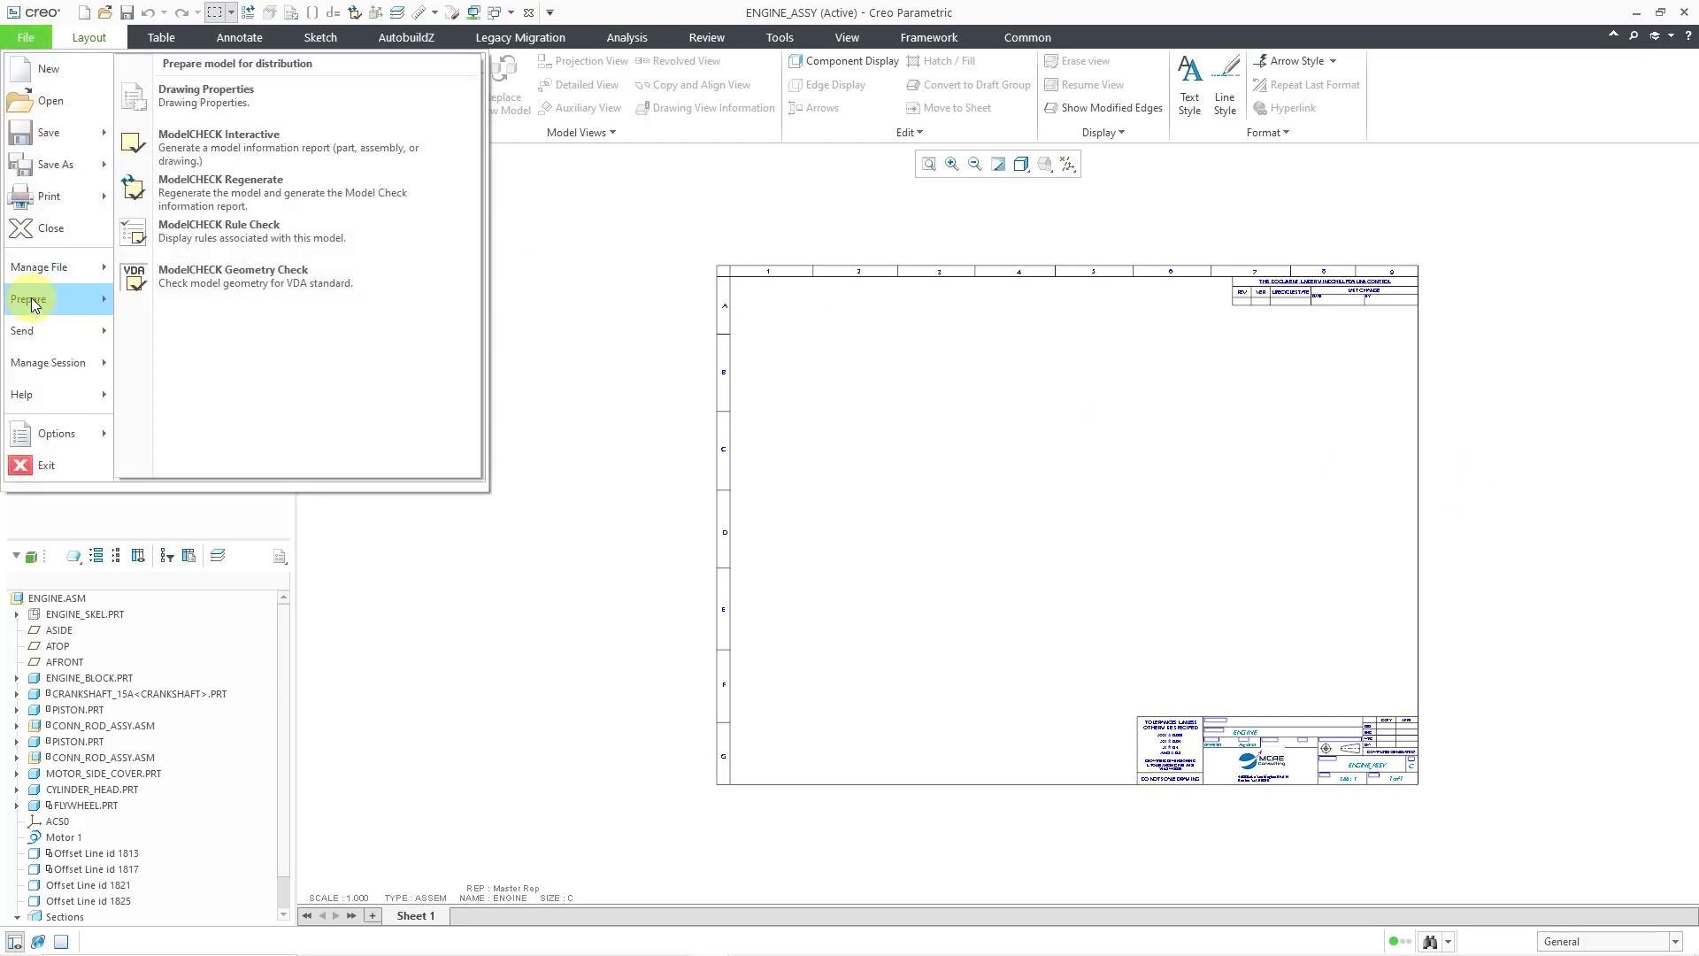
pyautogui.click(188, 99)
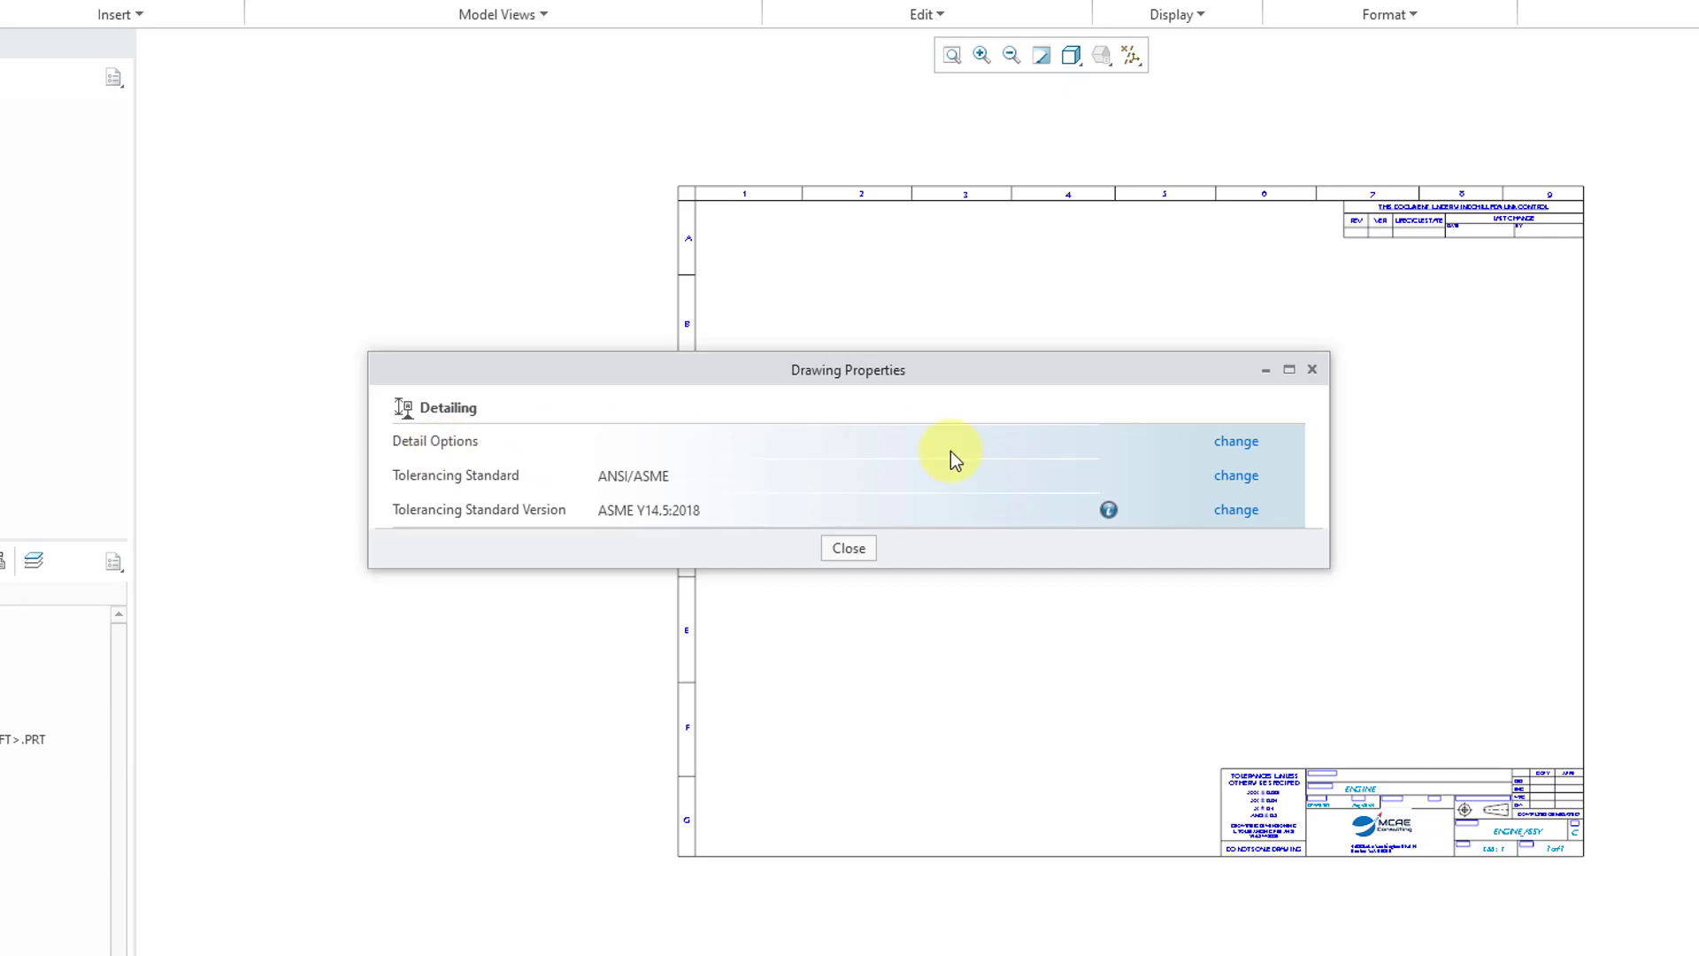
pyautogui.click(1241, 445)
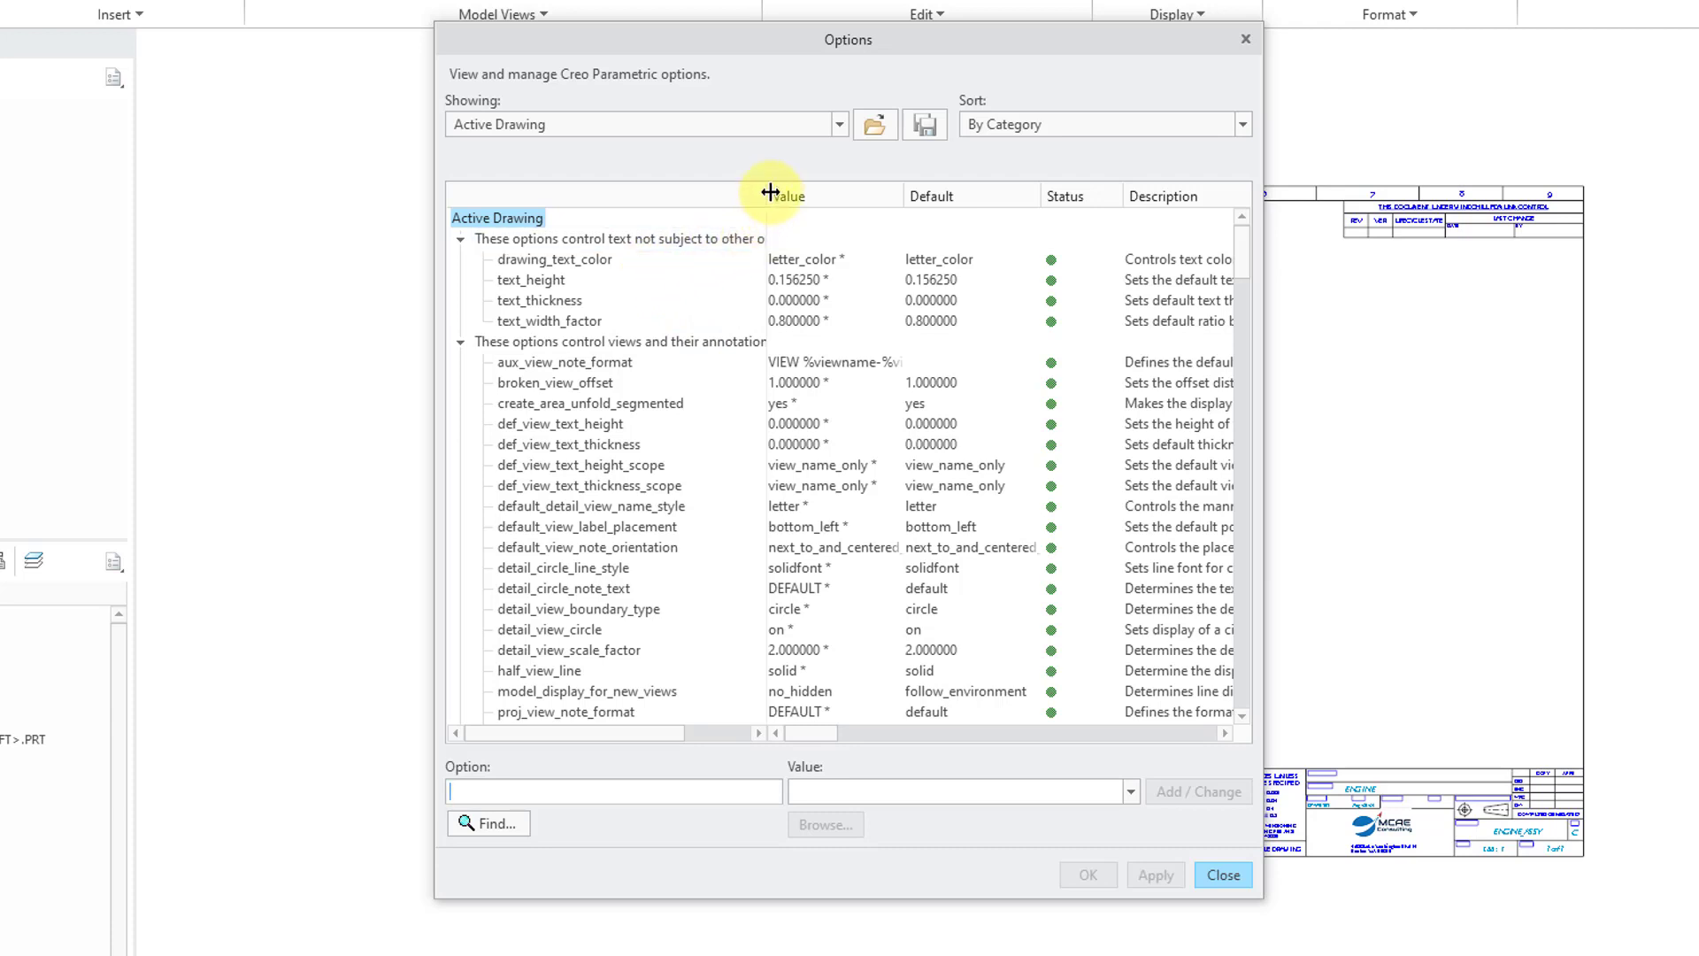
pyautogui.moveTo(768, 190); pyautogui.dragTo(836, 188)
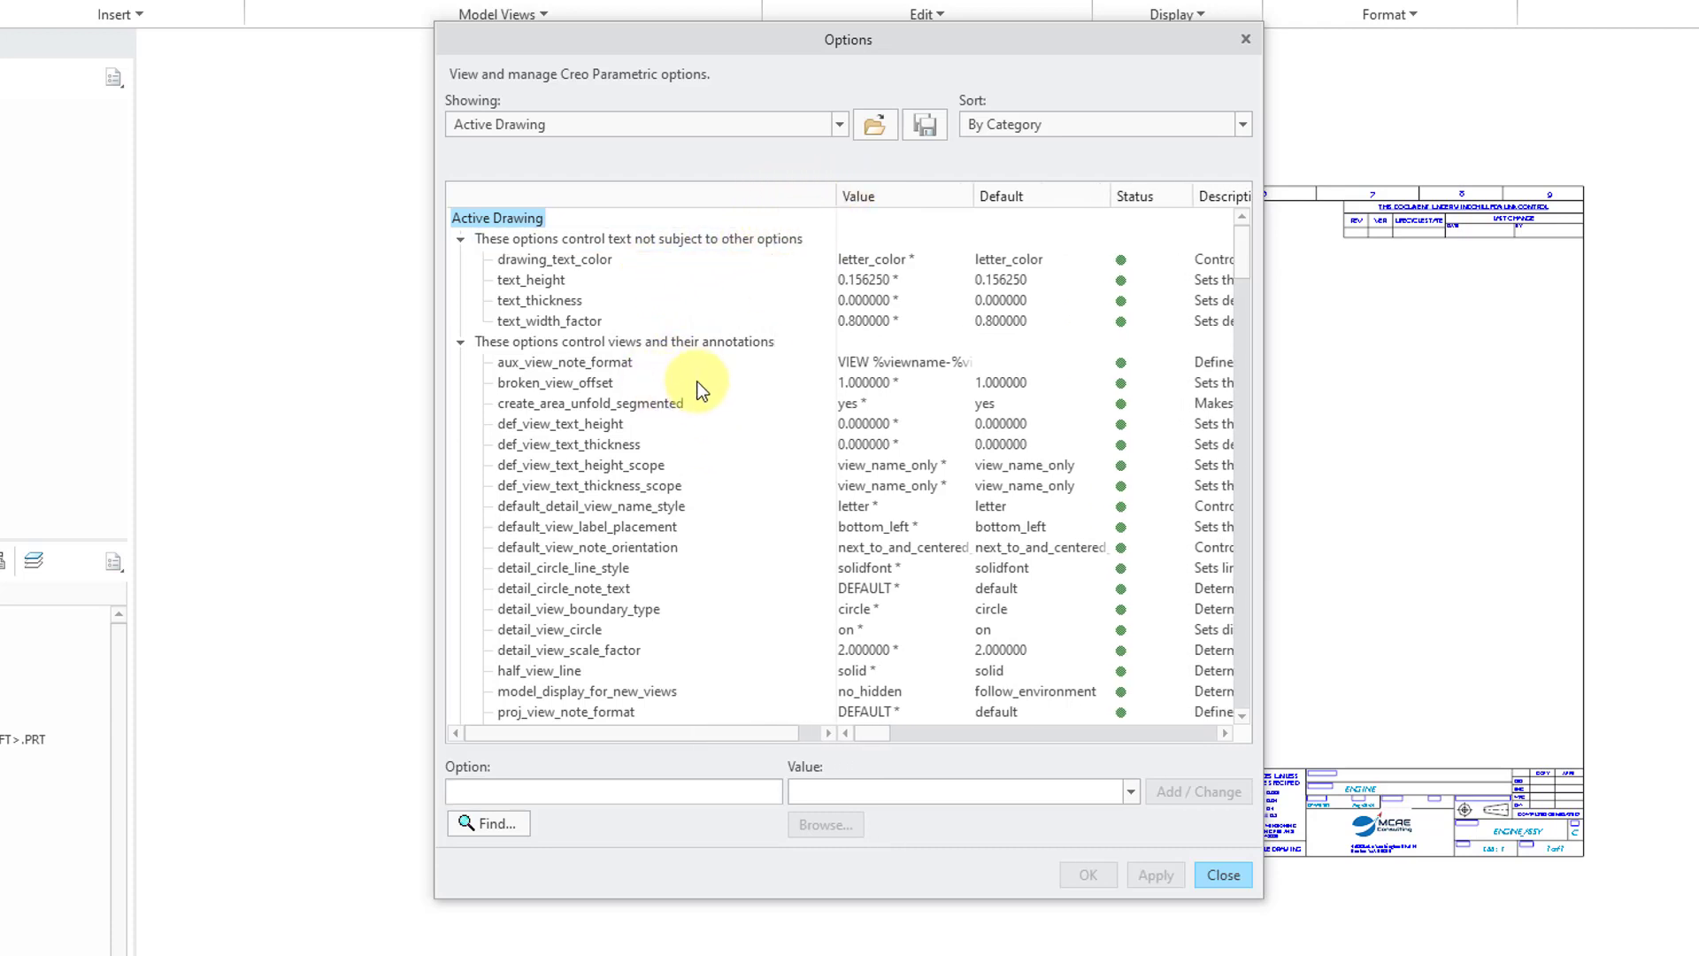
# Collapse the text, view, cross section and solids categories, review the dimension options, and close the drawing properties
pyautogui.click(459, 240)
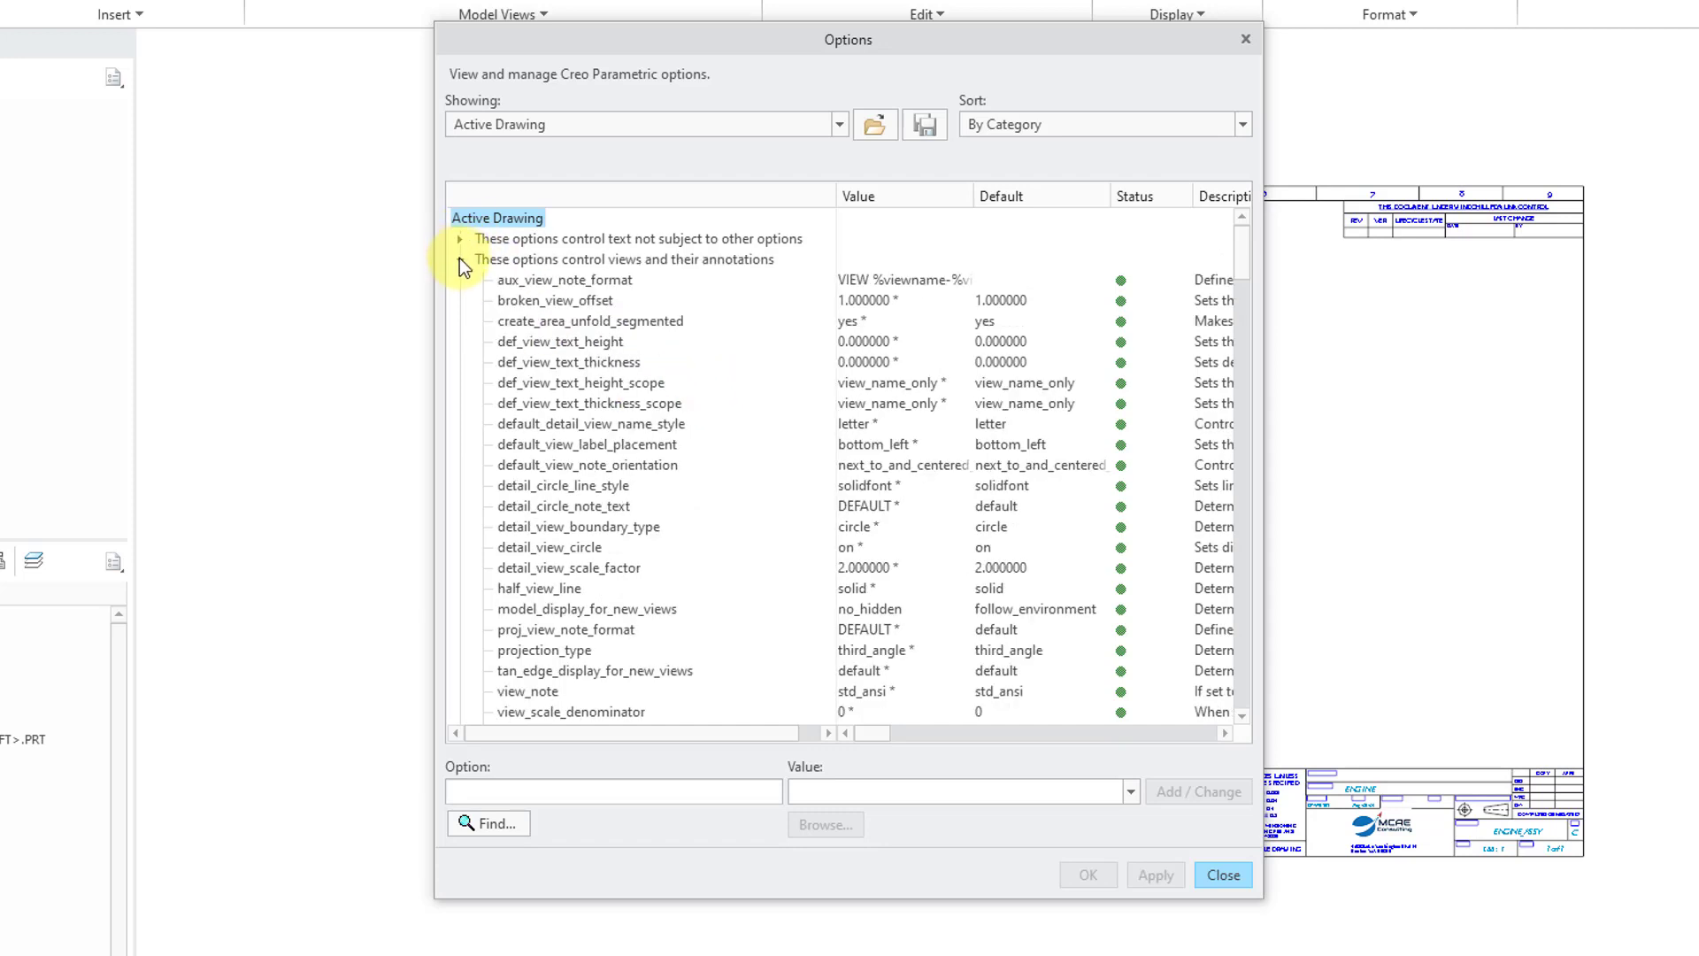
pyautogui.click(460, 261)
pyautogui.click(460, 282)
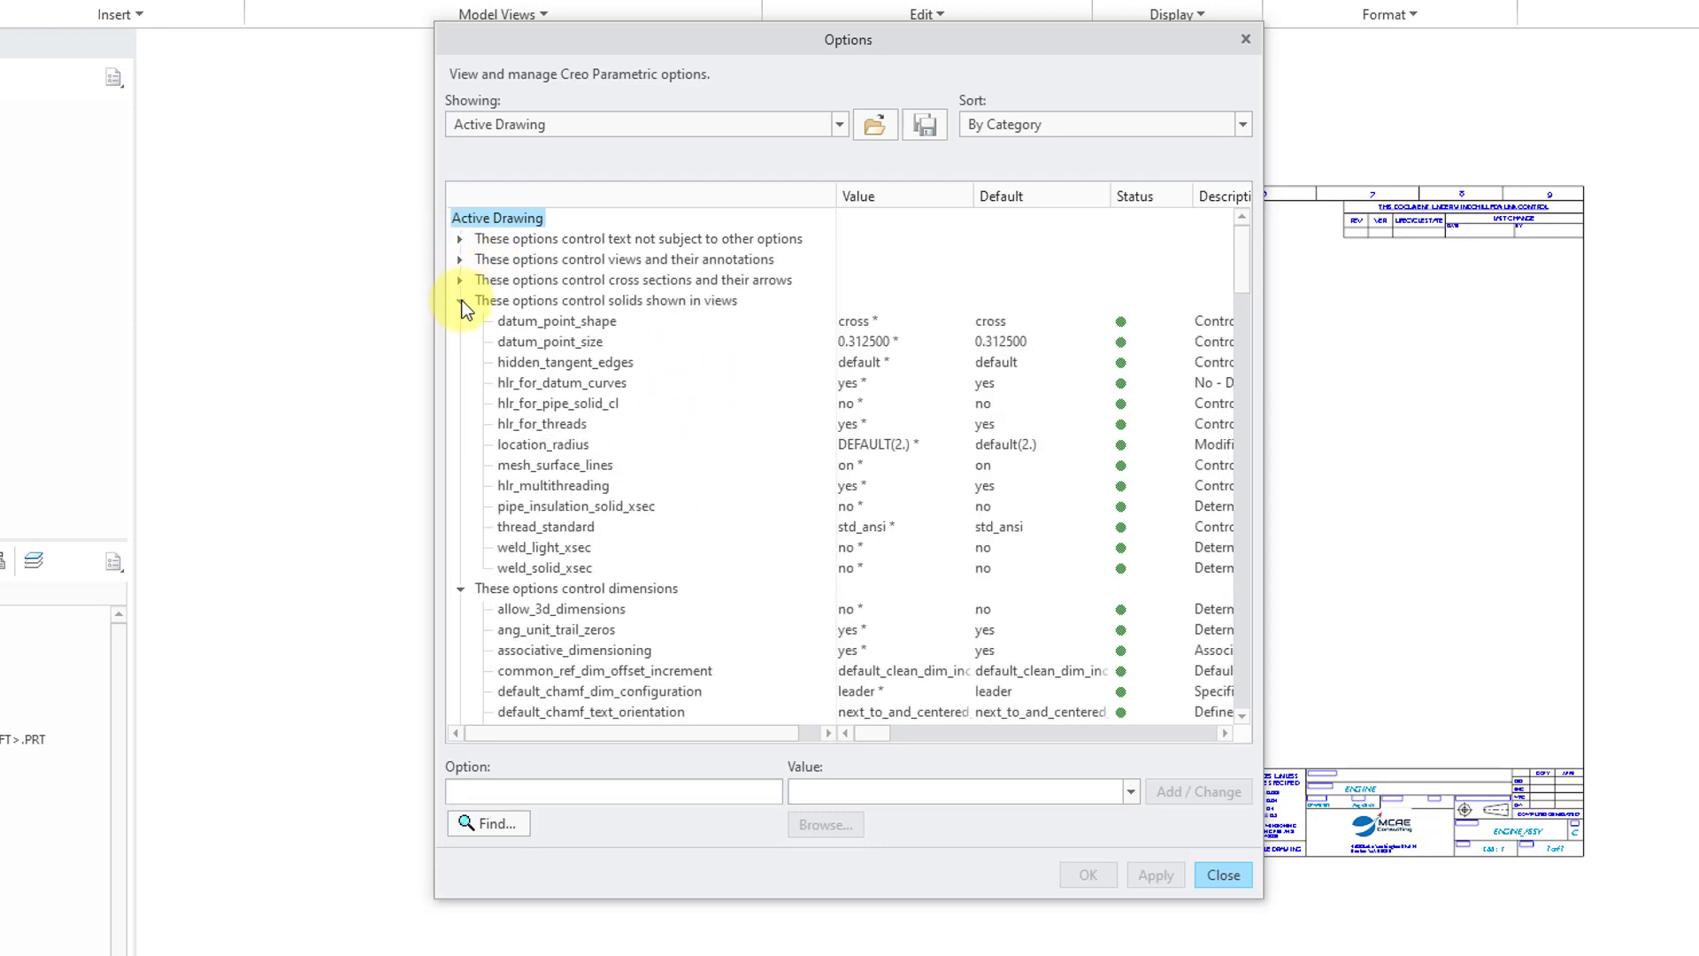
pyautogui.click(460, 302)
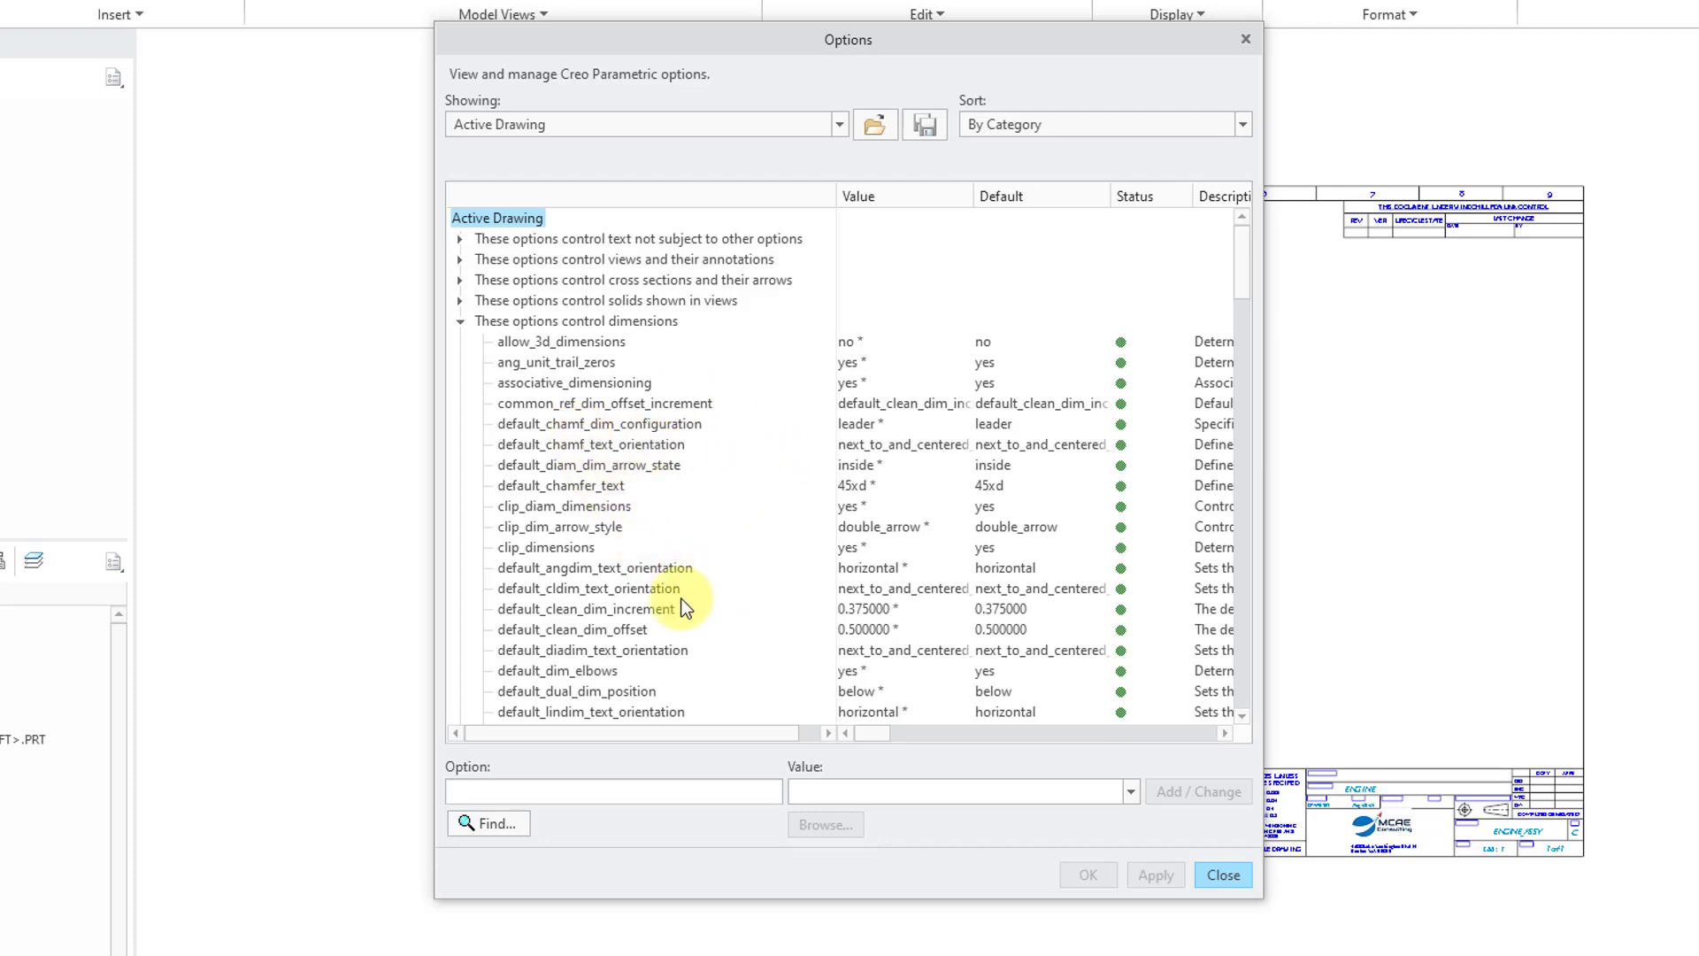
pyautogui.scroll(-2, 703, 627)
pyautogui.scroll(-4, 696, 625)
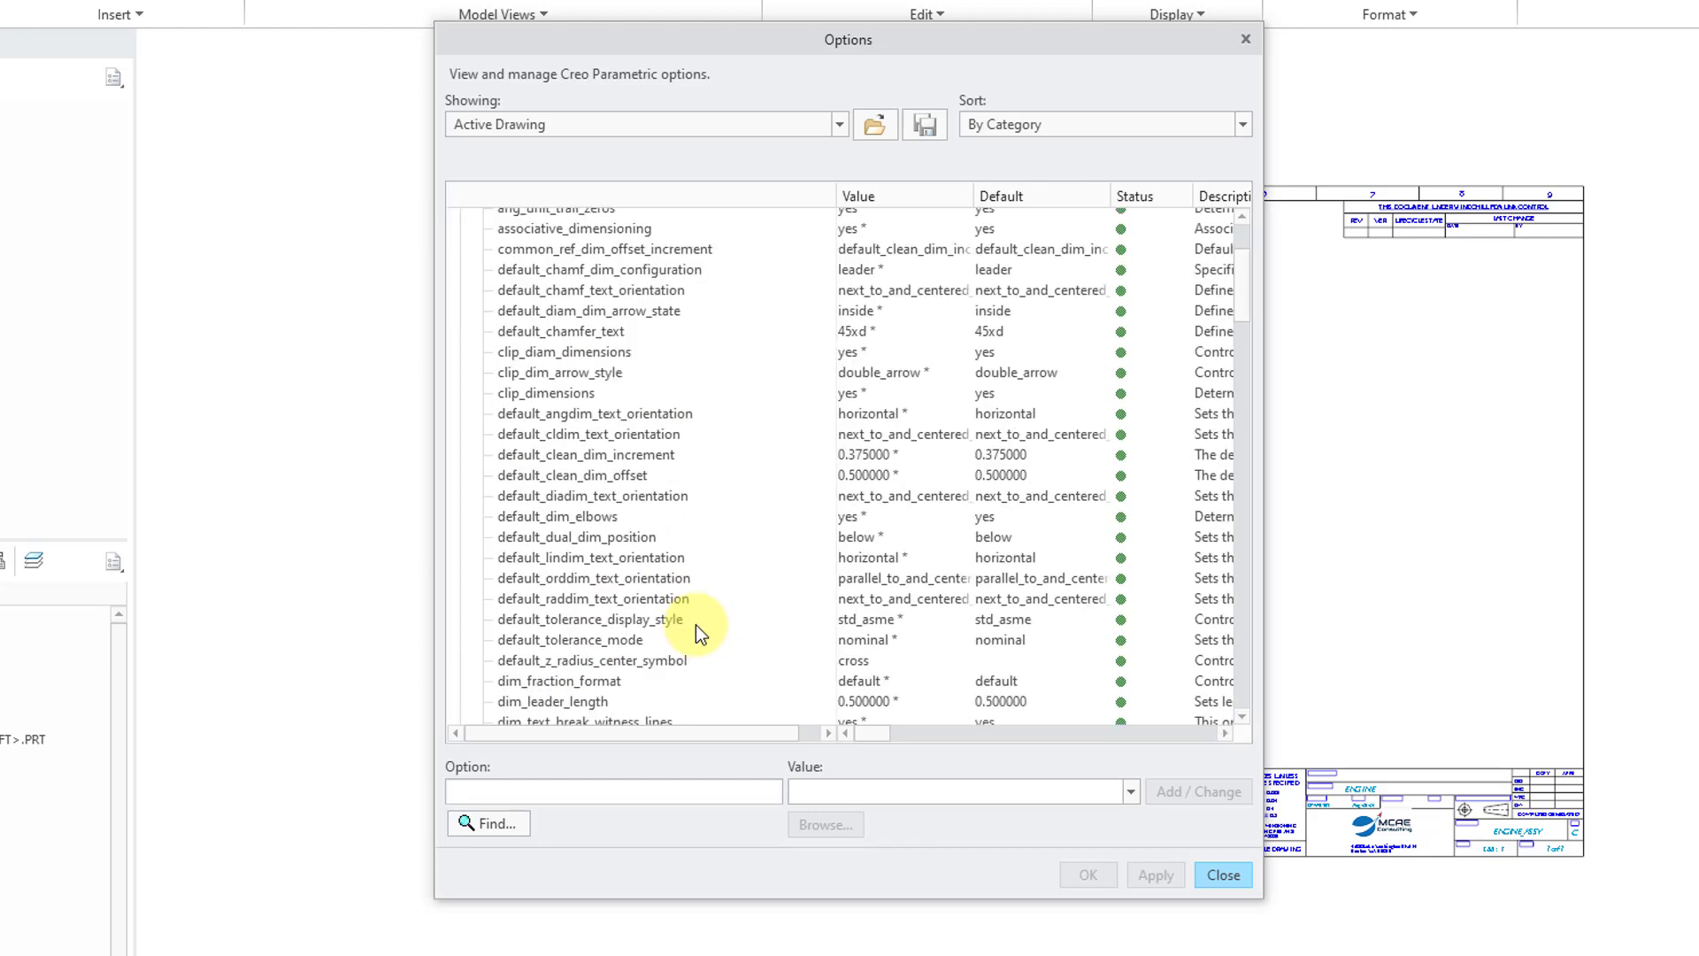
pyautogui.scroll(-5, 695, 625)
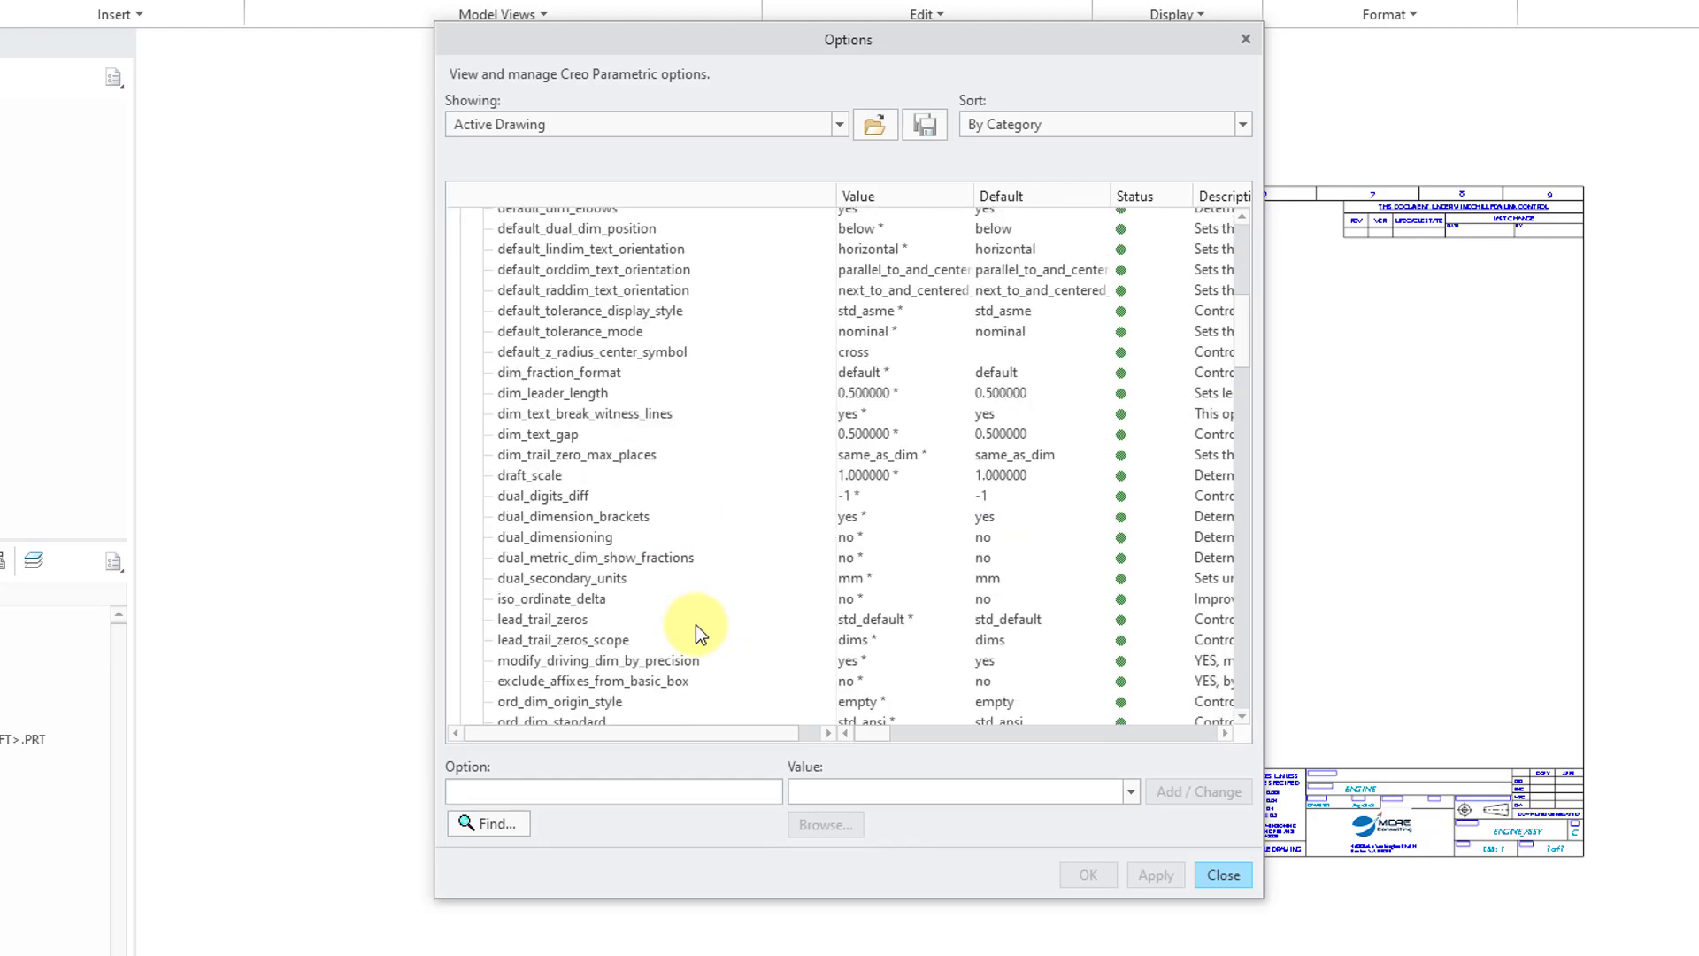
pyautogui.scroll(-5, 696, 625)
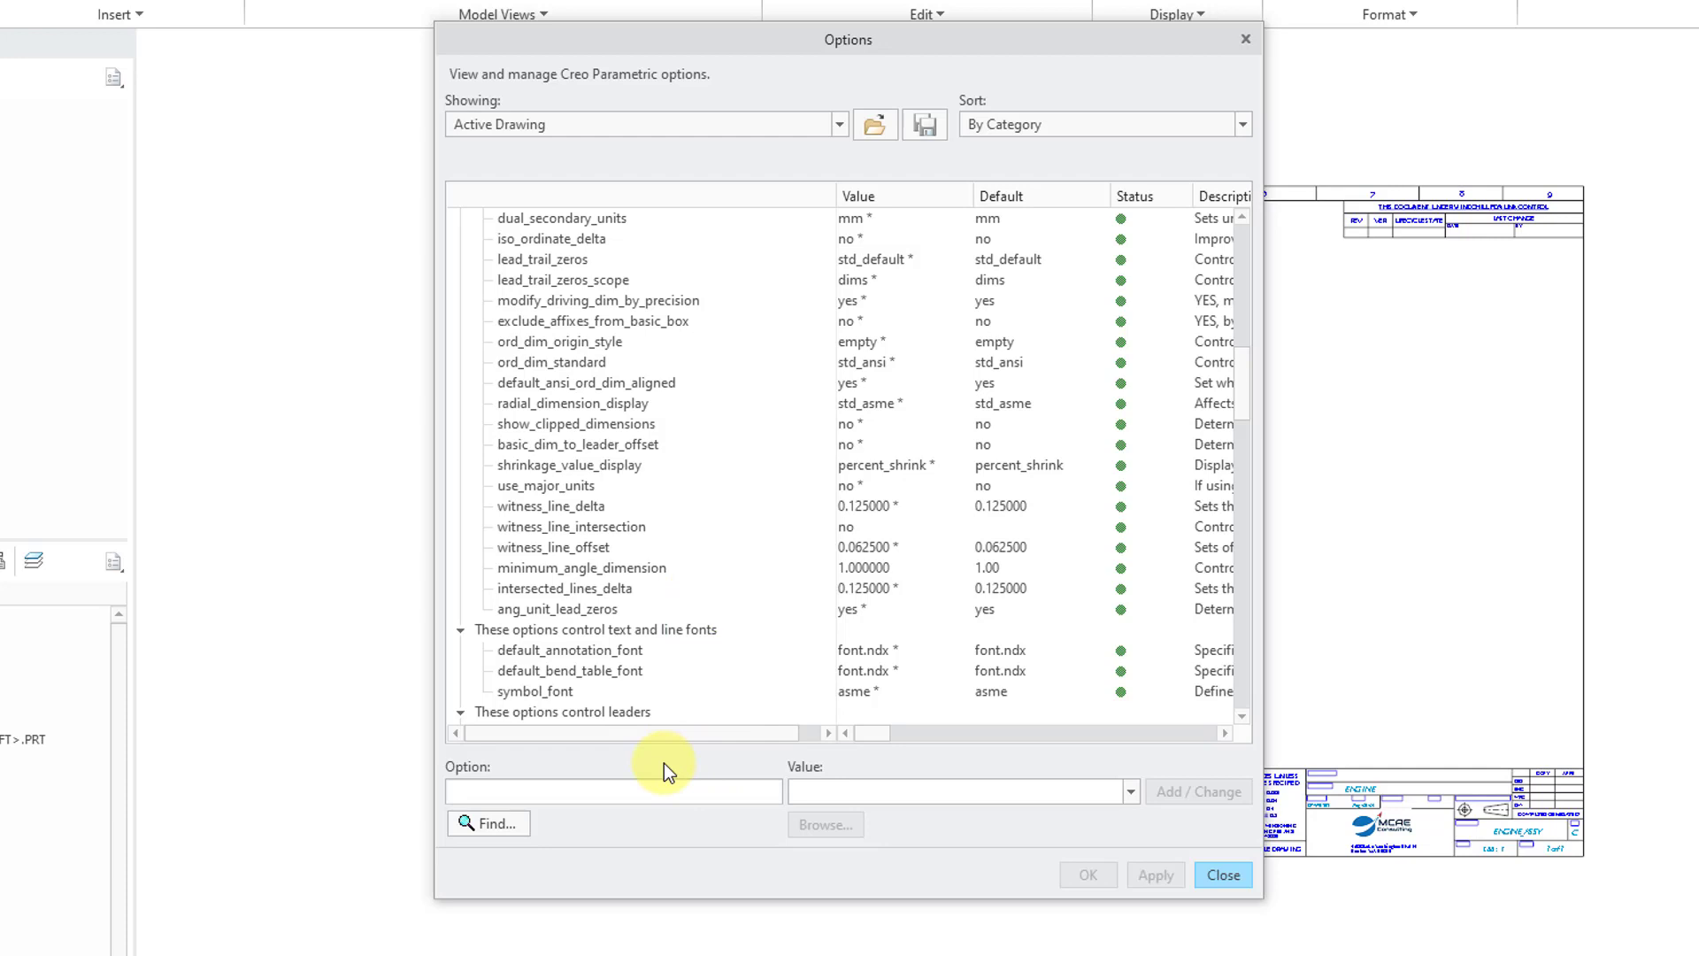
pyautogui.click(1224, 877)
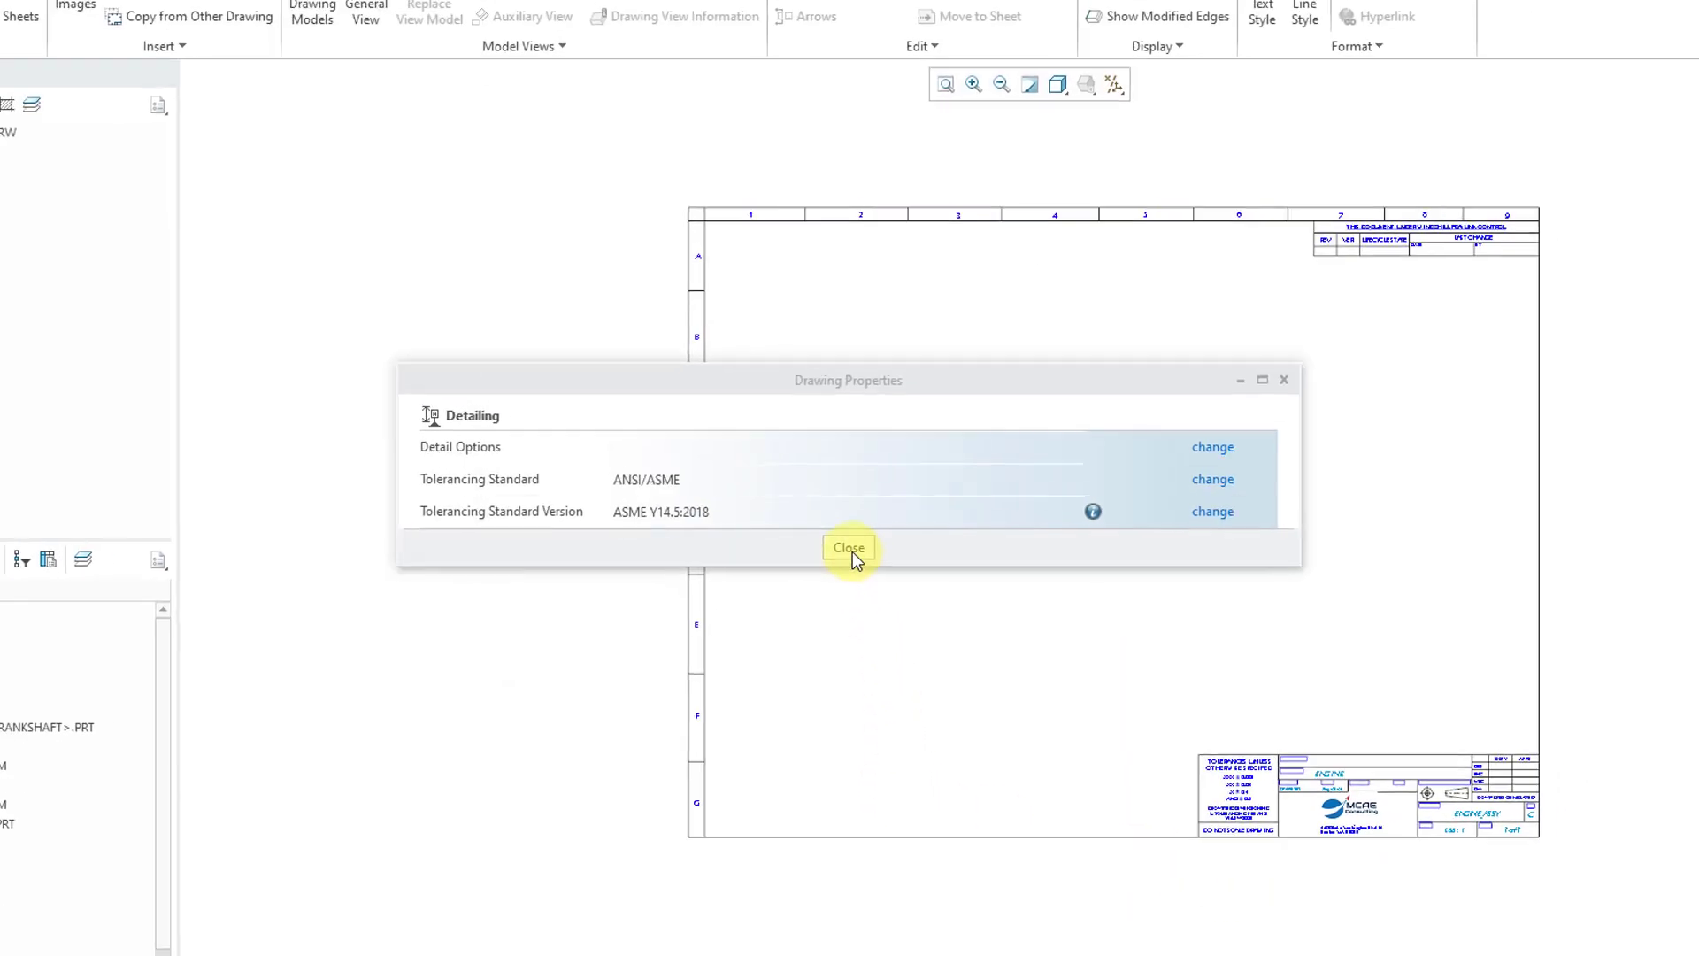
pyautogui.click(849, 548)
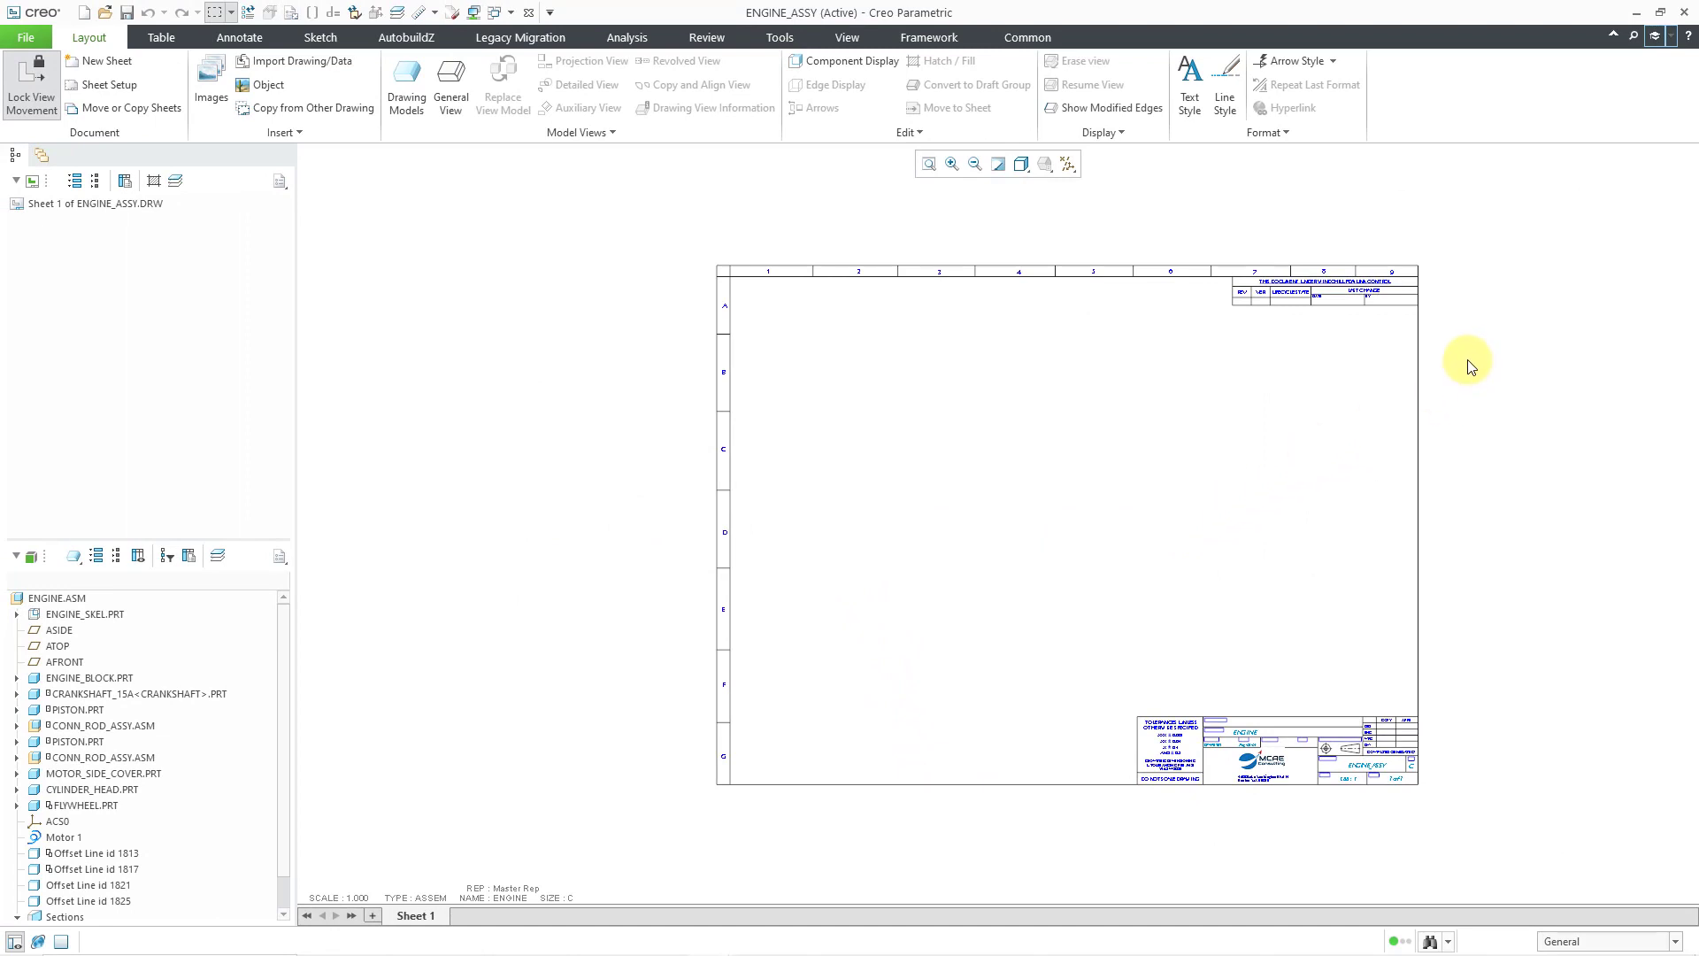
# Place a general view with no combined state below the revision block and orient it to the DRW-ISO model view
pyautogui.scroll(-1, 1469, 359)
pyautogui.scroll(-1, 1467, 354)
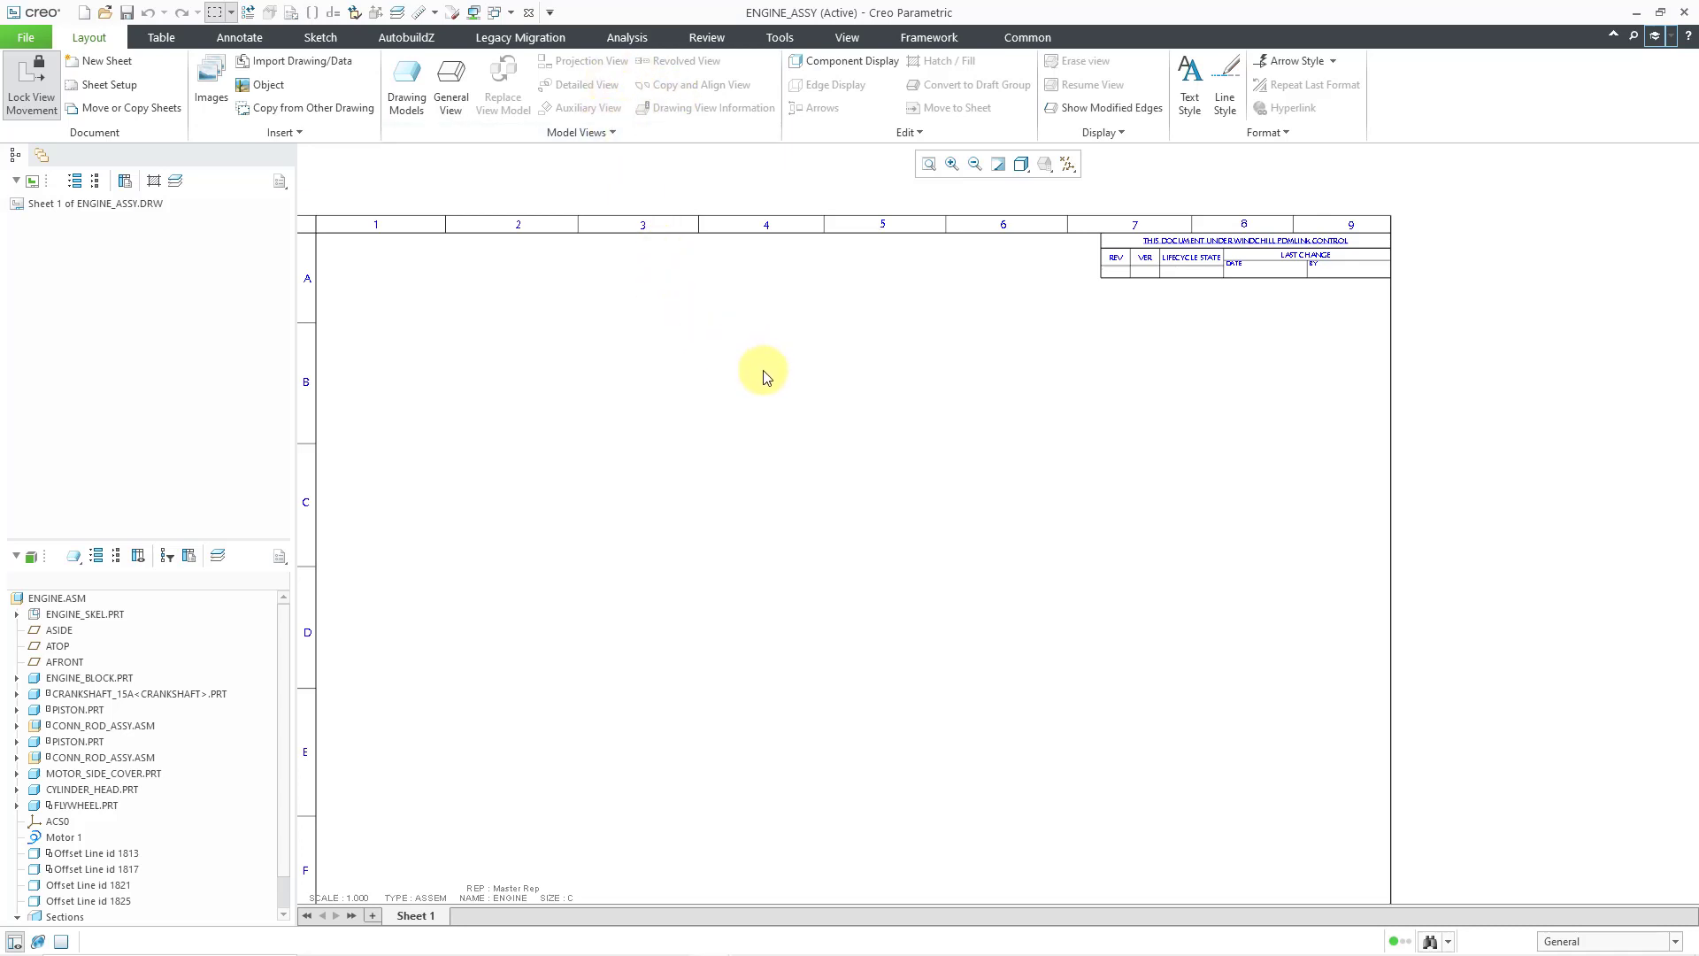
pyautogui.click(454, 105)
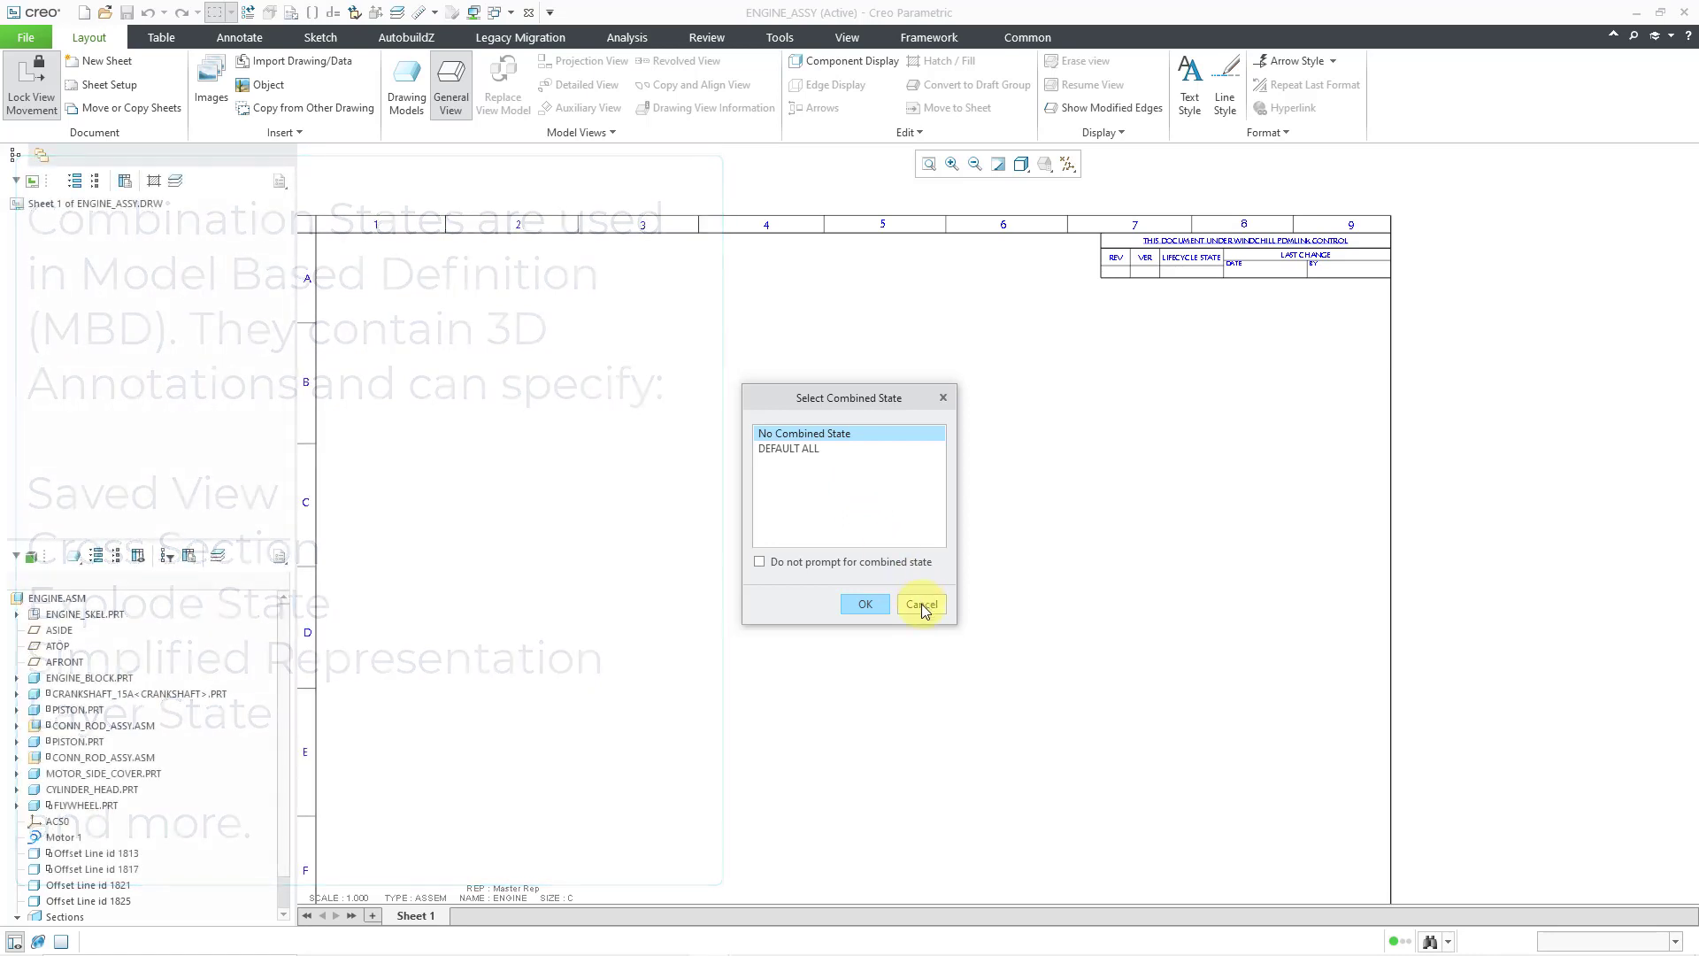
pyautogui.click(865, 606)
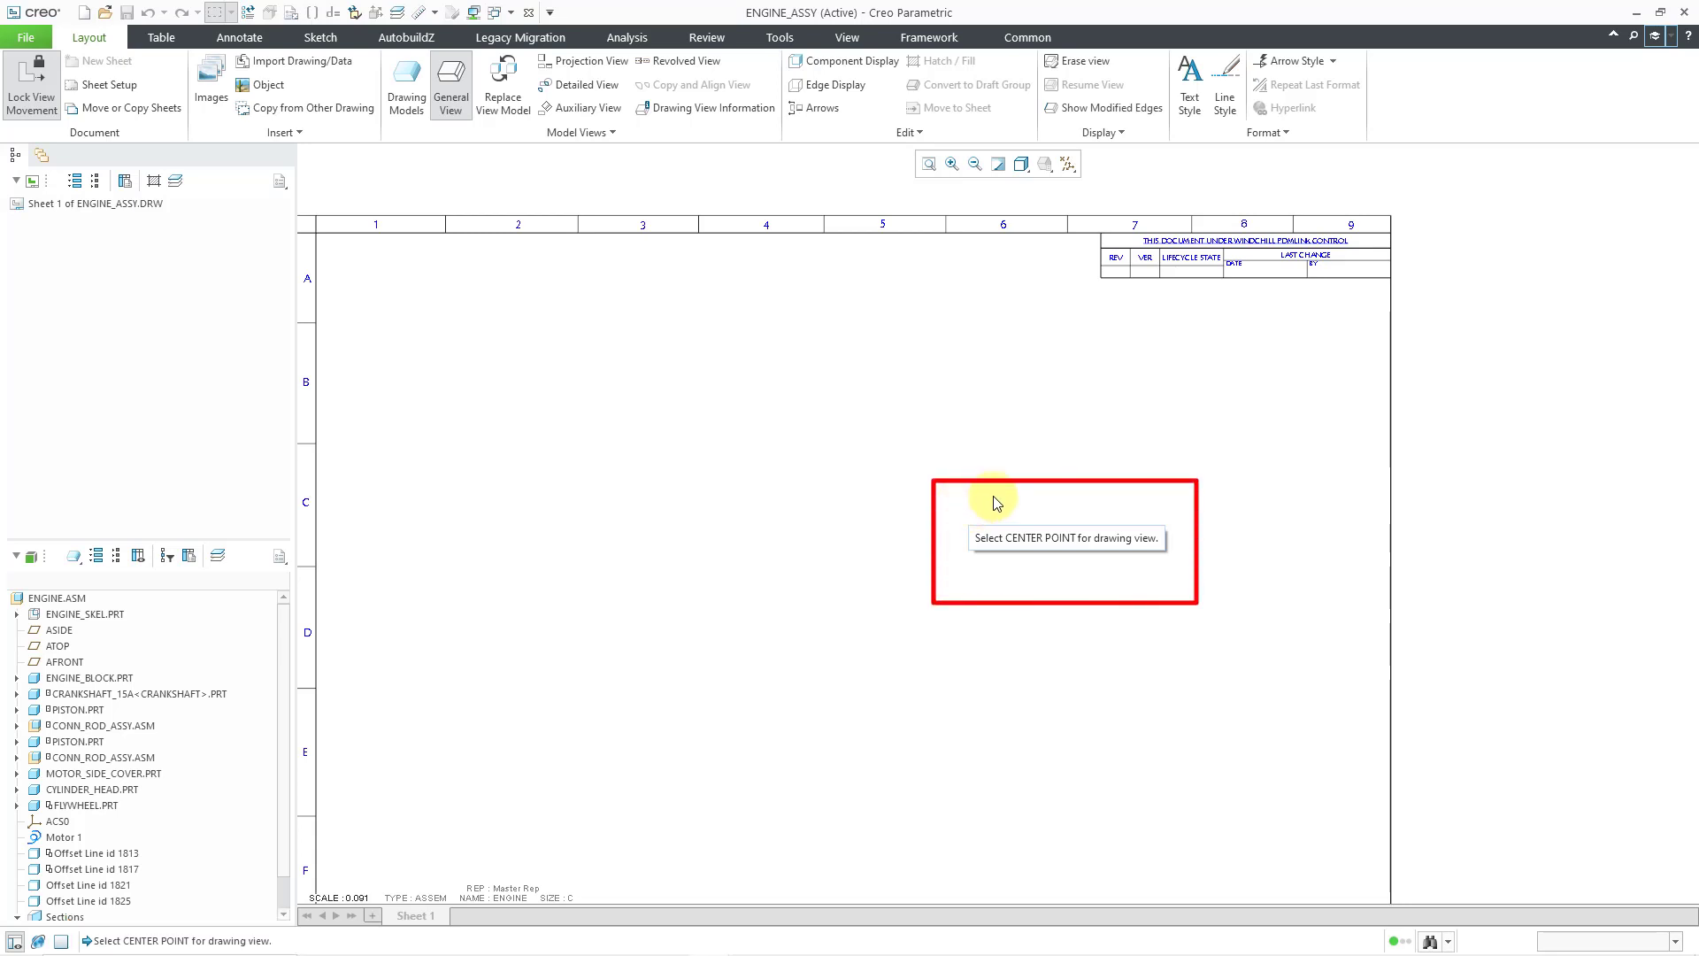
pyautogui.click(1128, 457)
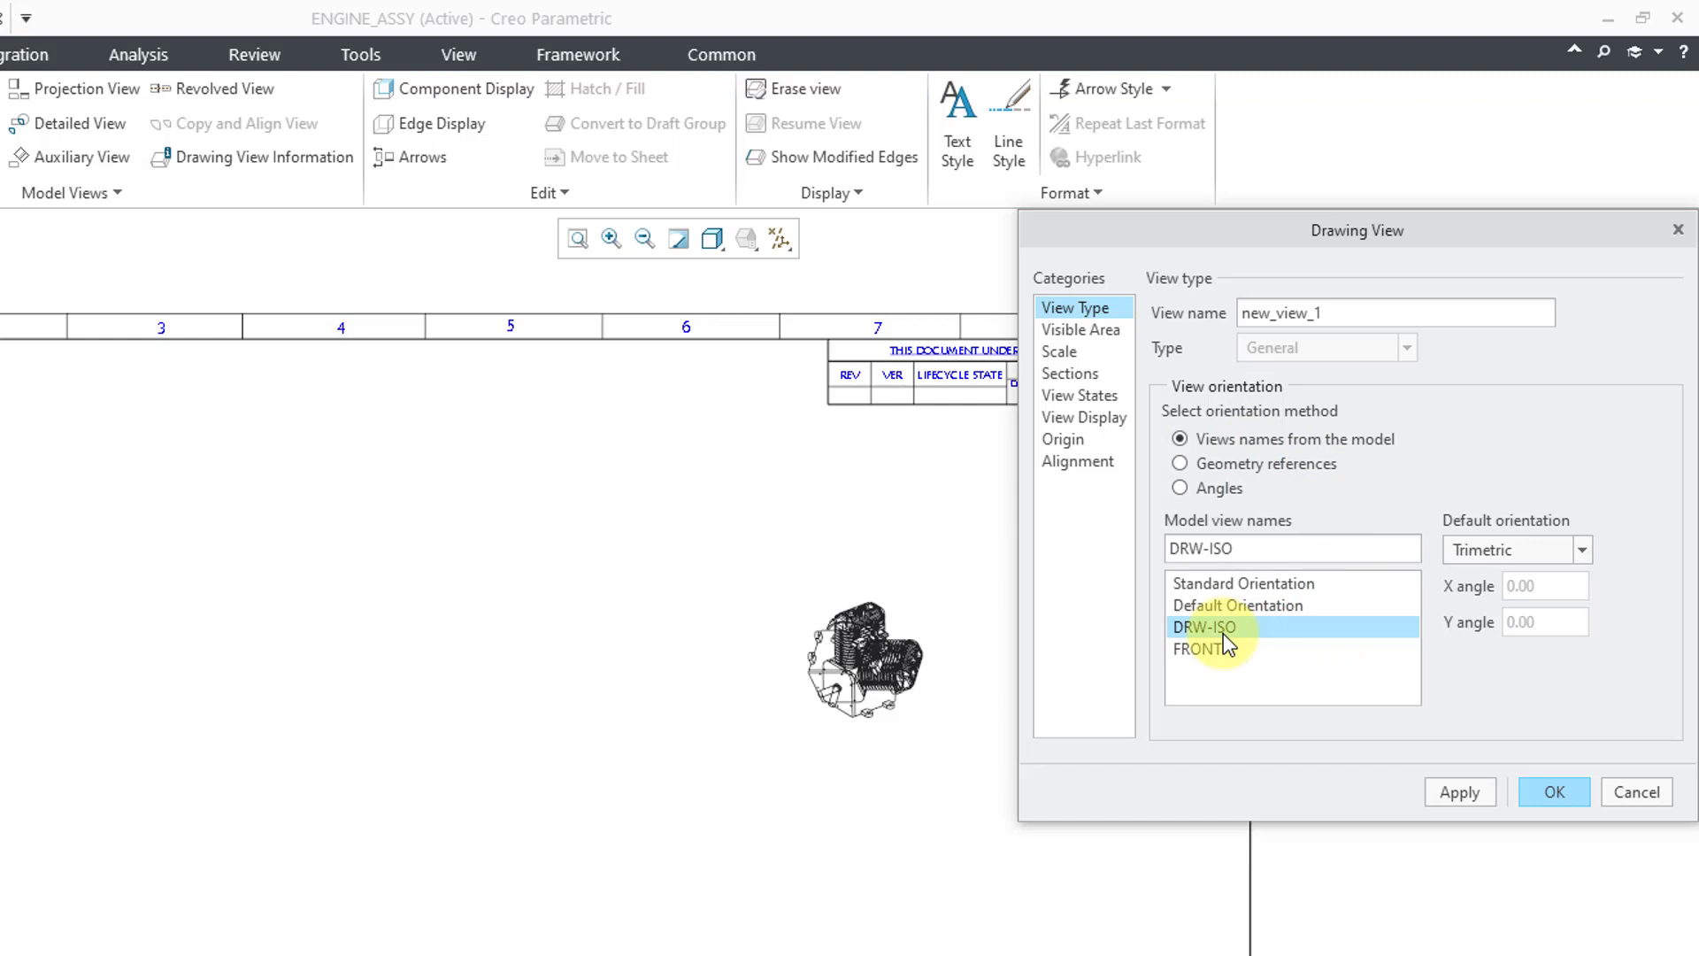
pyautogui.scroll(-1, 949, 581)
pyautogui.scroll(2, 949, 581)
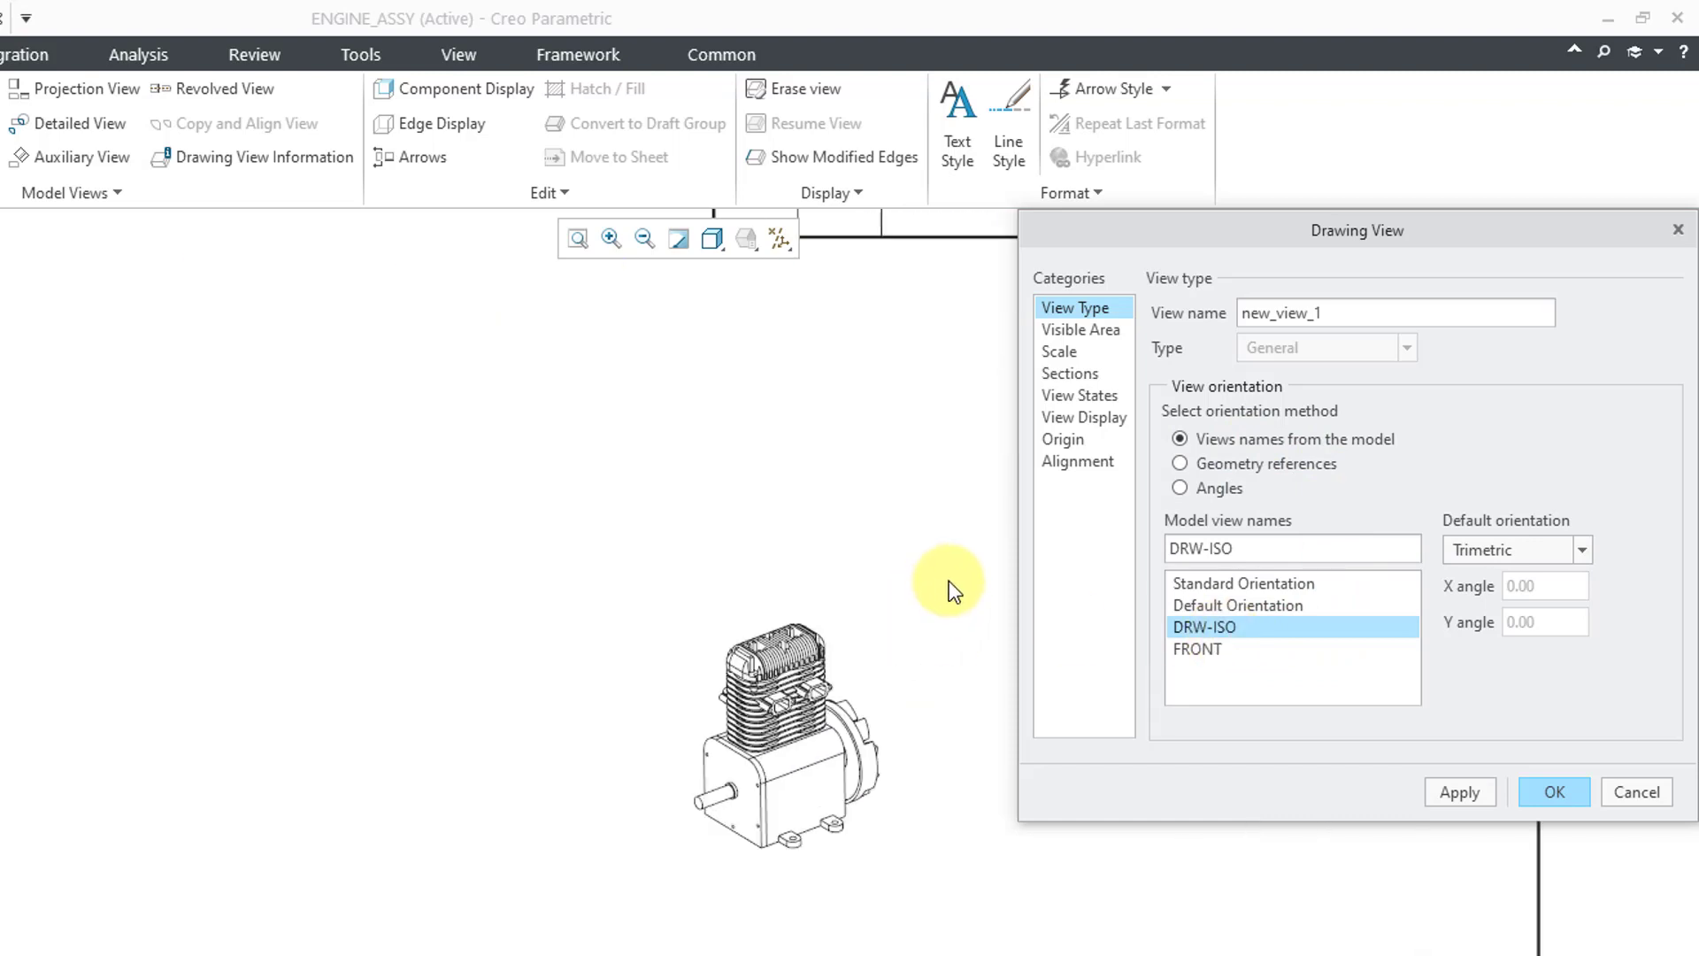
pyautogui.scroll(-1, 948, 581)
pyautogui.moveTo(948, 581)
pyautogui.mouseDown(button='middle')
pyautogui.moveTo(717, 558)
pyautogui.moveTo(684, 607)
pyautogui.mouseUp(button='middle')
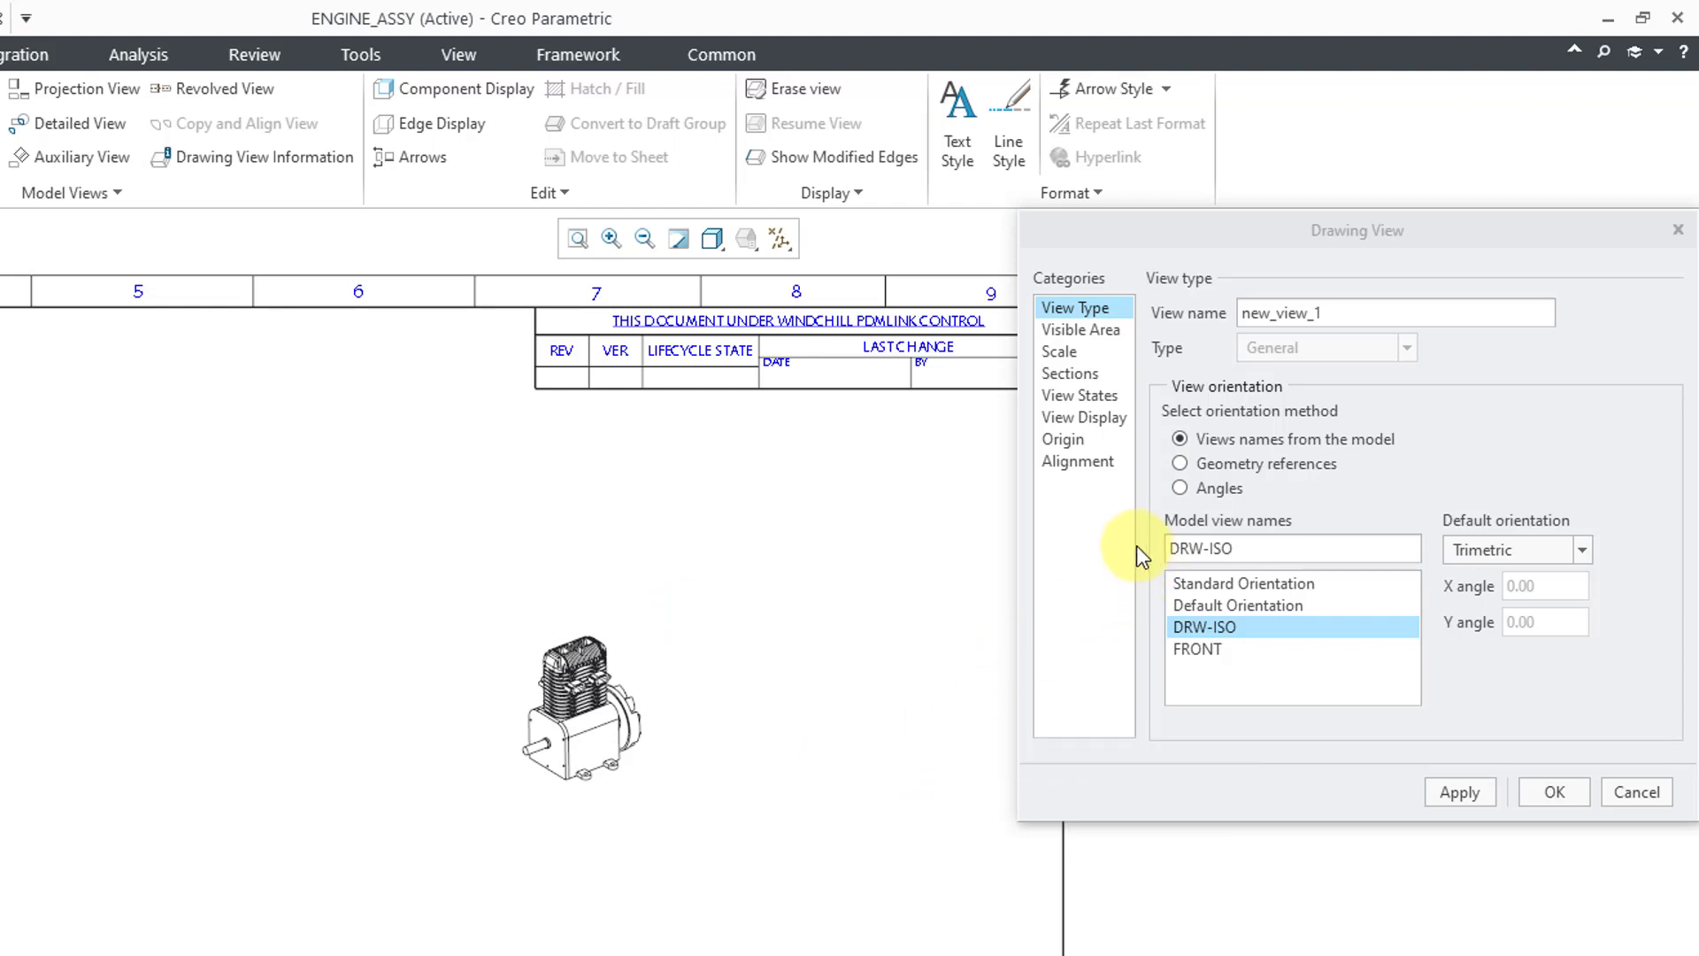
# Give the new view a custom scale of 0.25 and apply it
pyautogui.click(1260, 225)
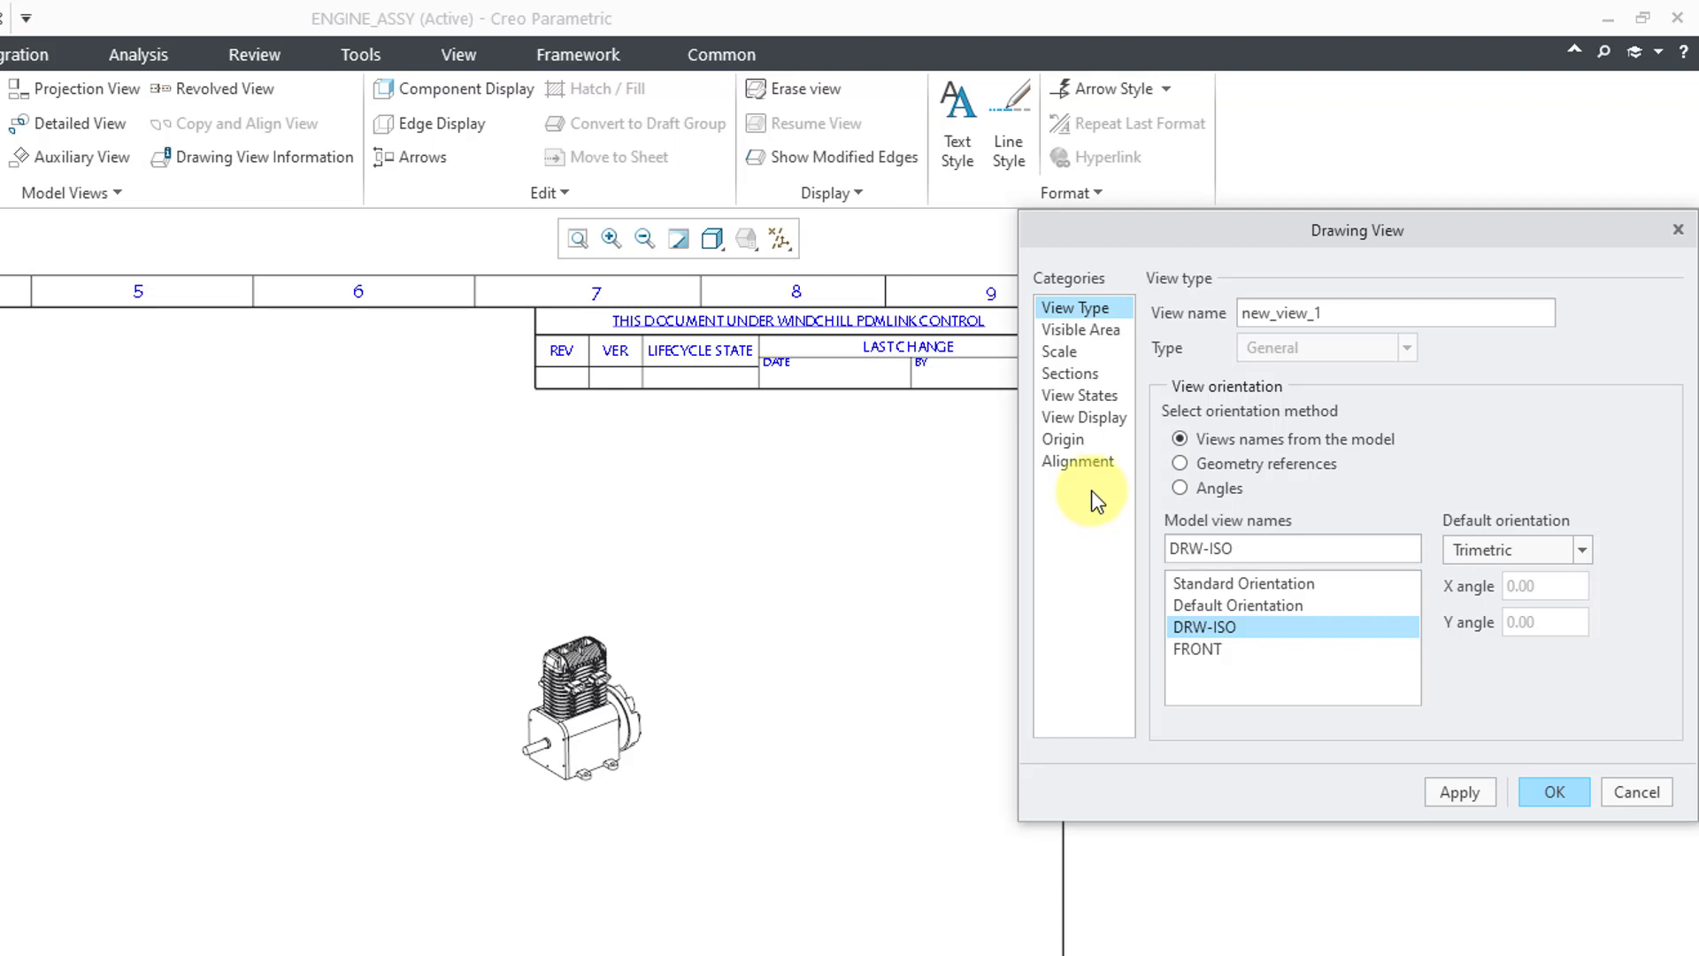
pyautogui.click(1062, 352)
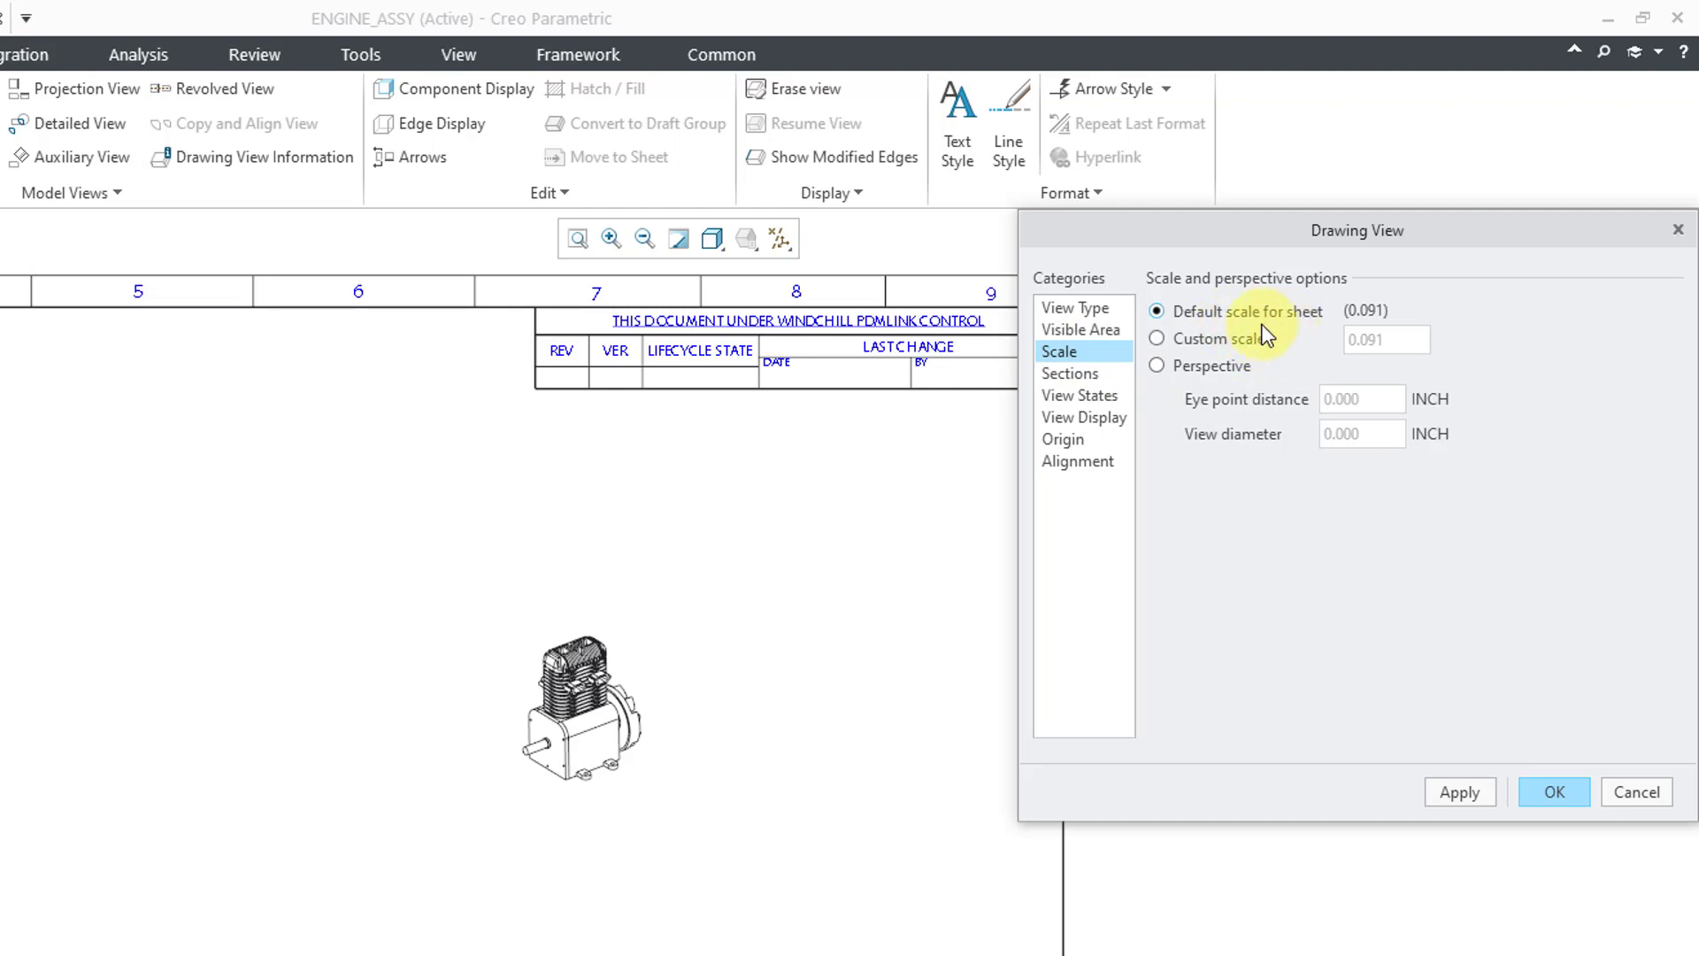
pyautogui.click(1158, 340)
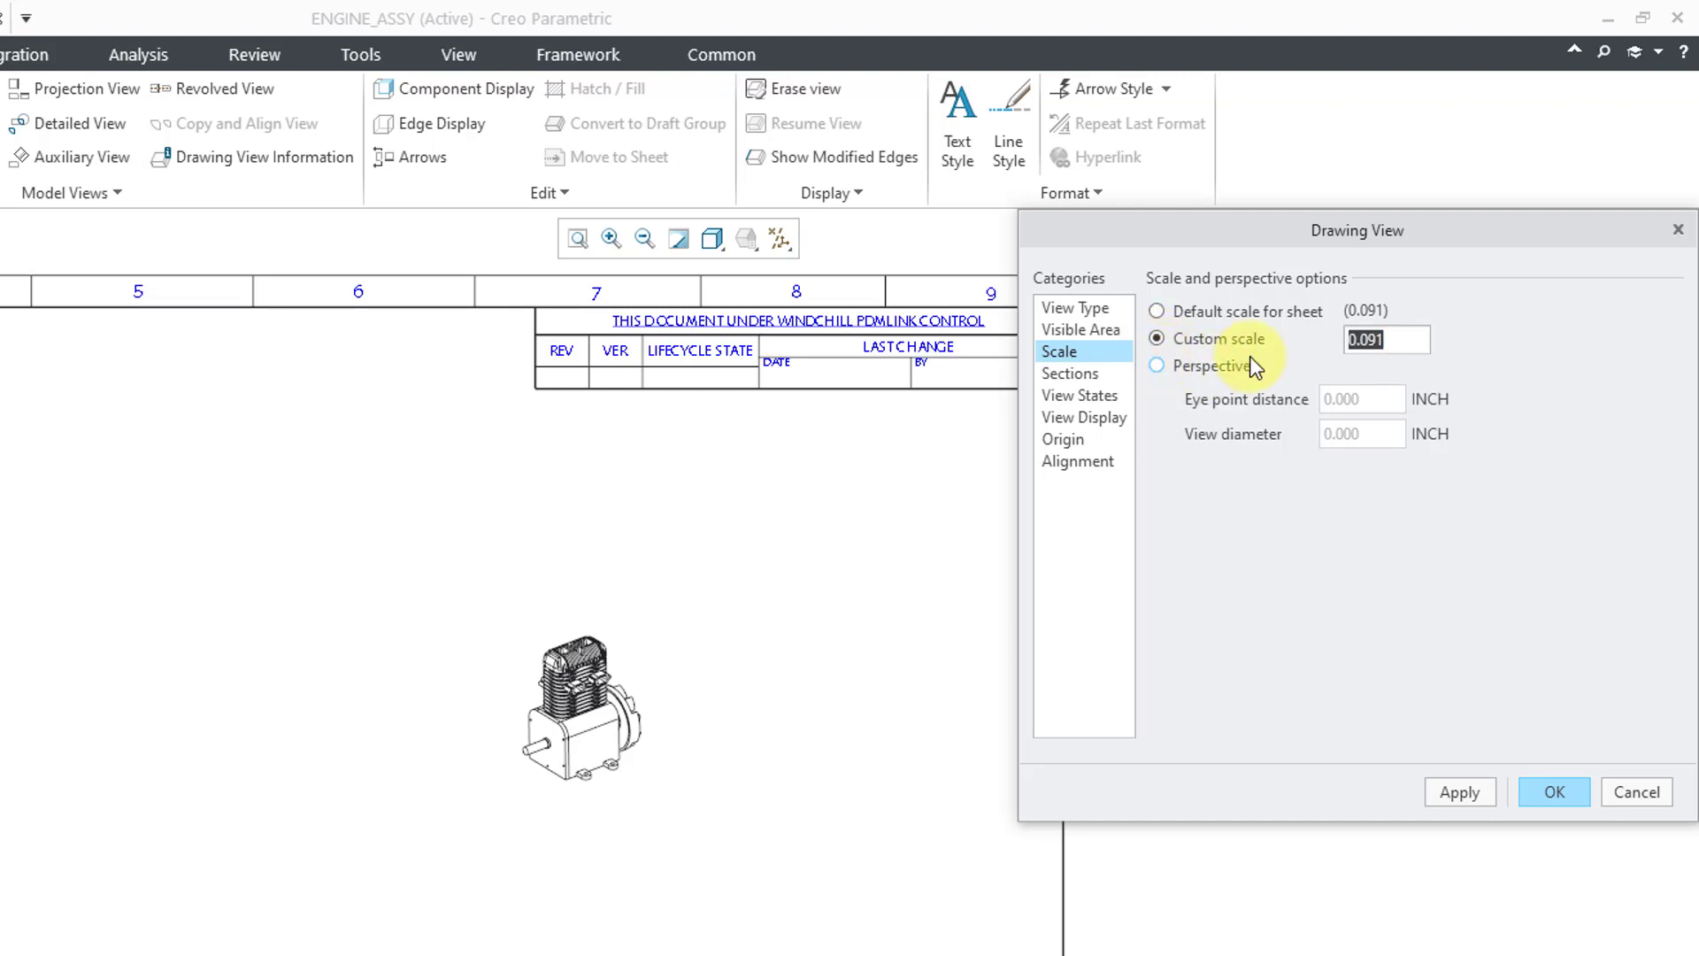
pyautogui.write('.25')
pyautogui.press('Return')
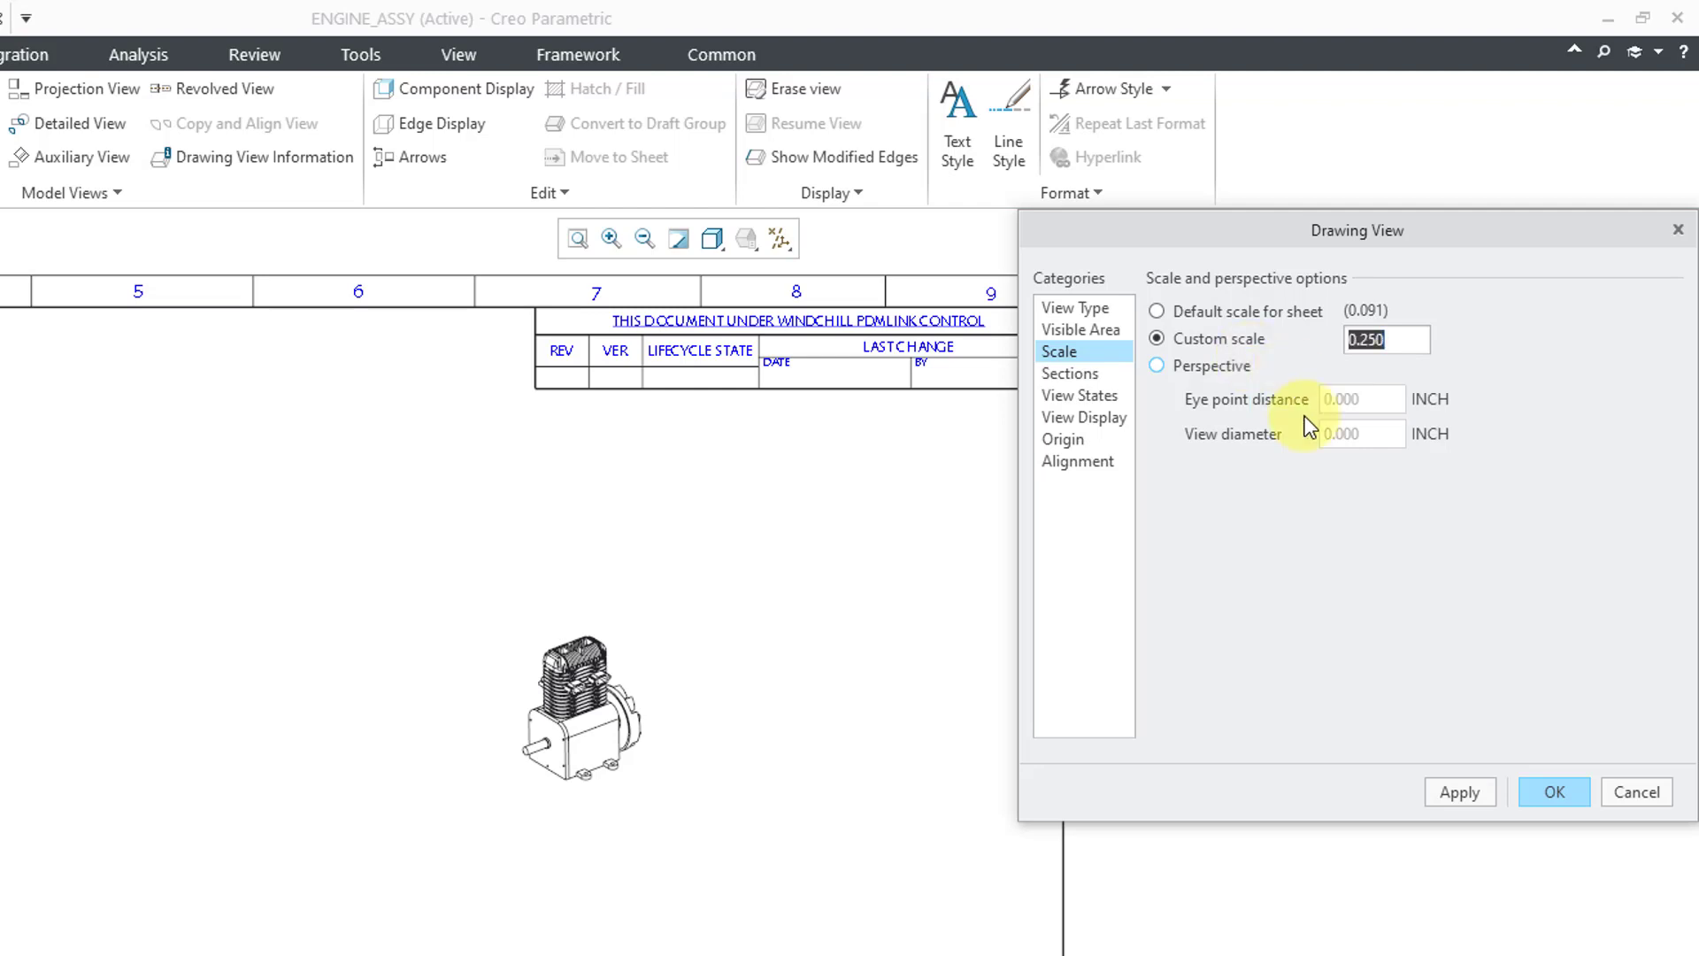
pyautogui.click(1458, 792)
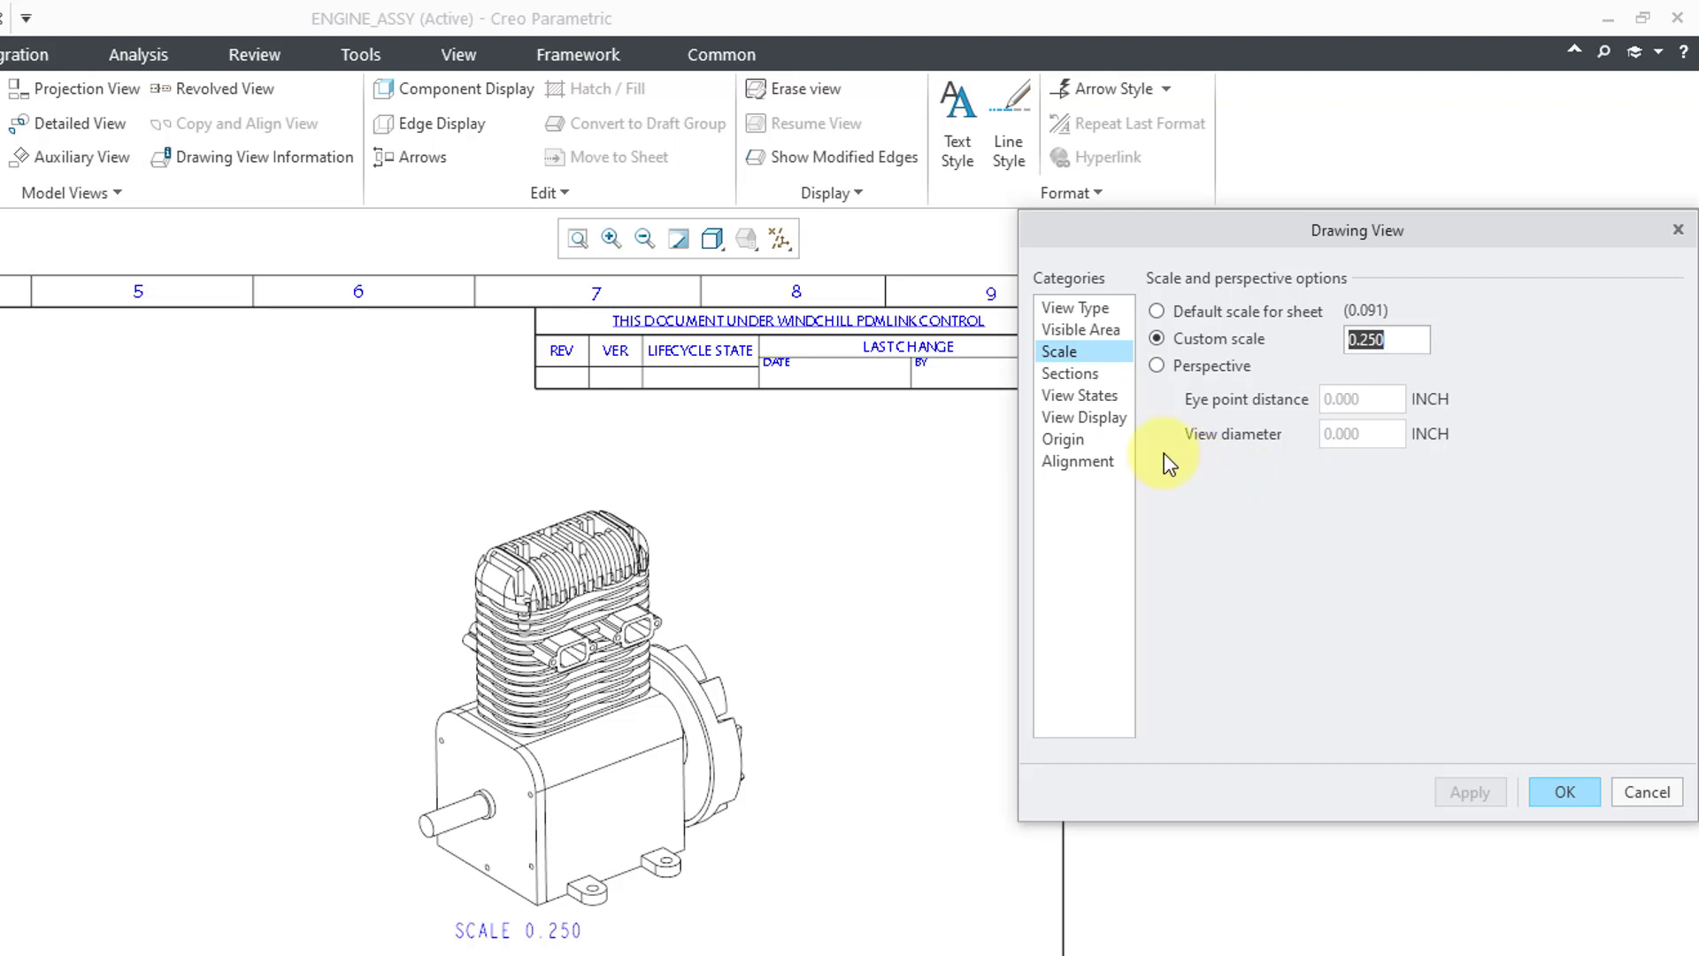
# Set the view's display style to Shading With Edges and finish the view definition
pyautogui.click(1112, 422)
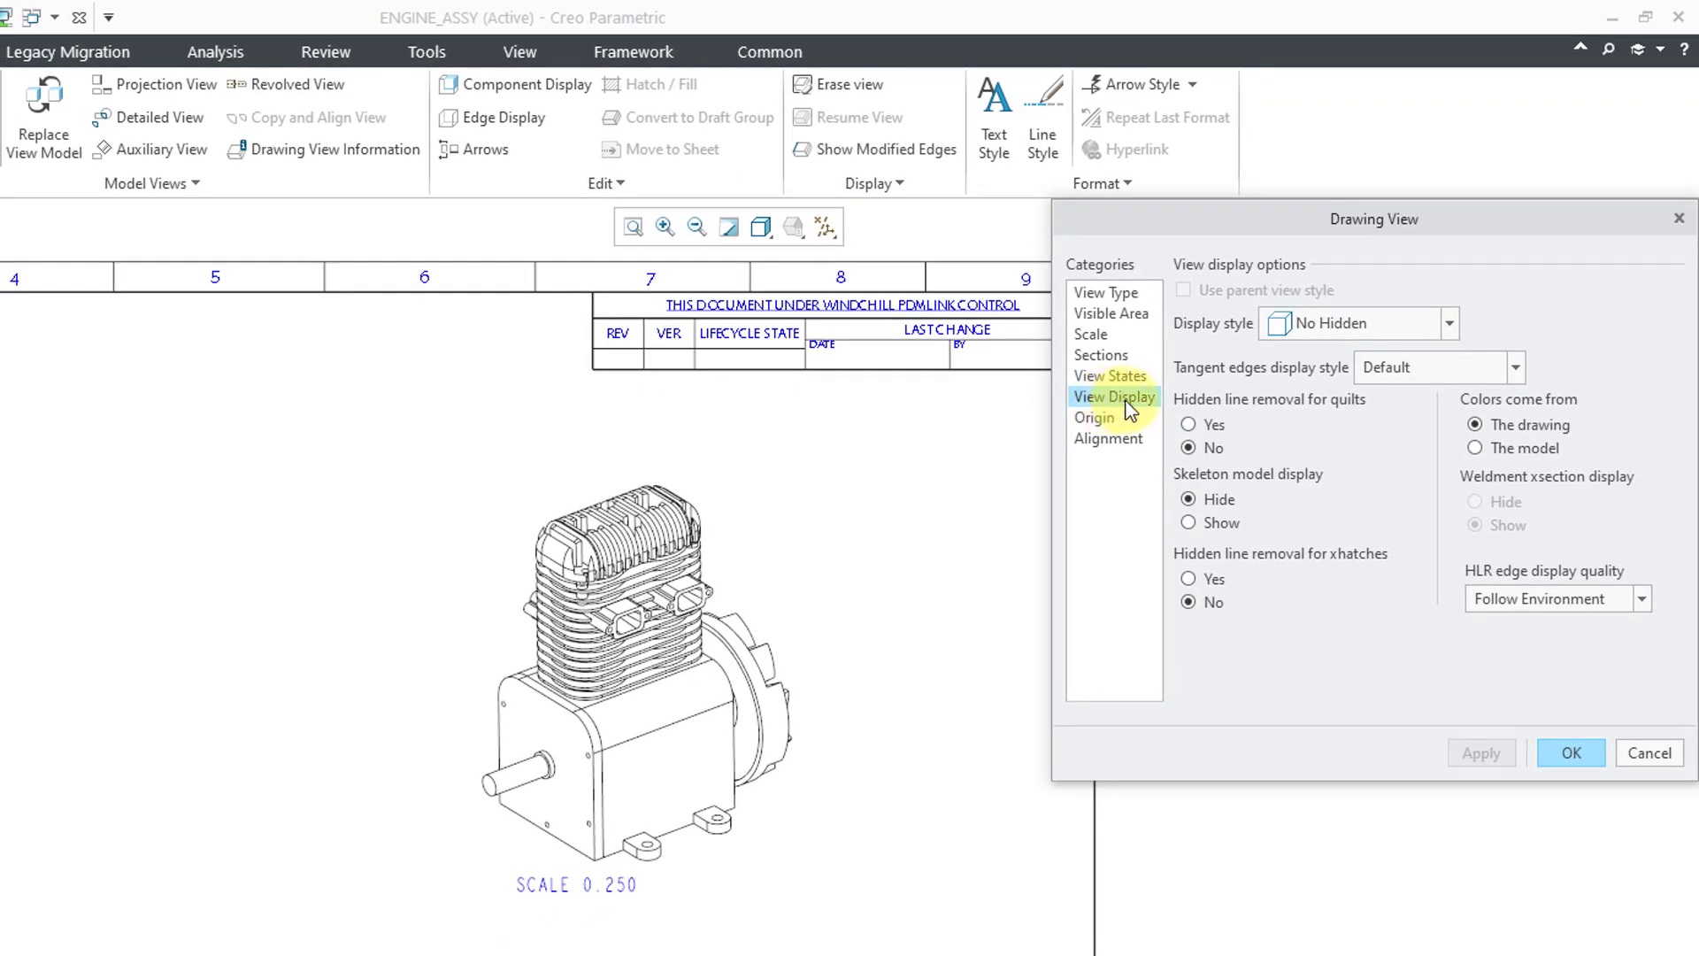
pyautogui.click(1451, 323)
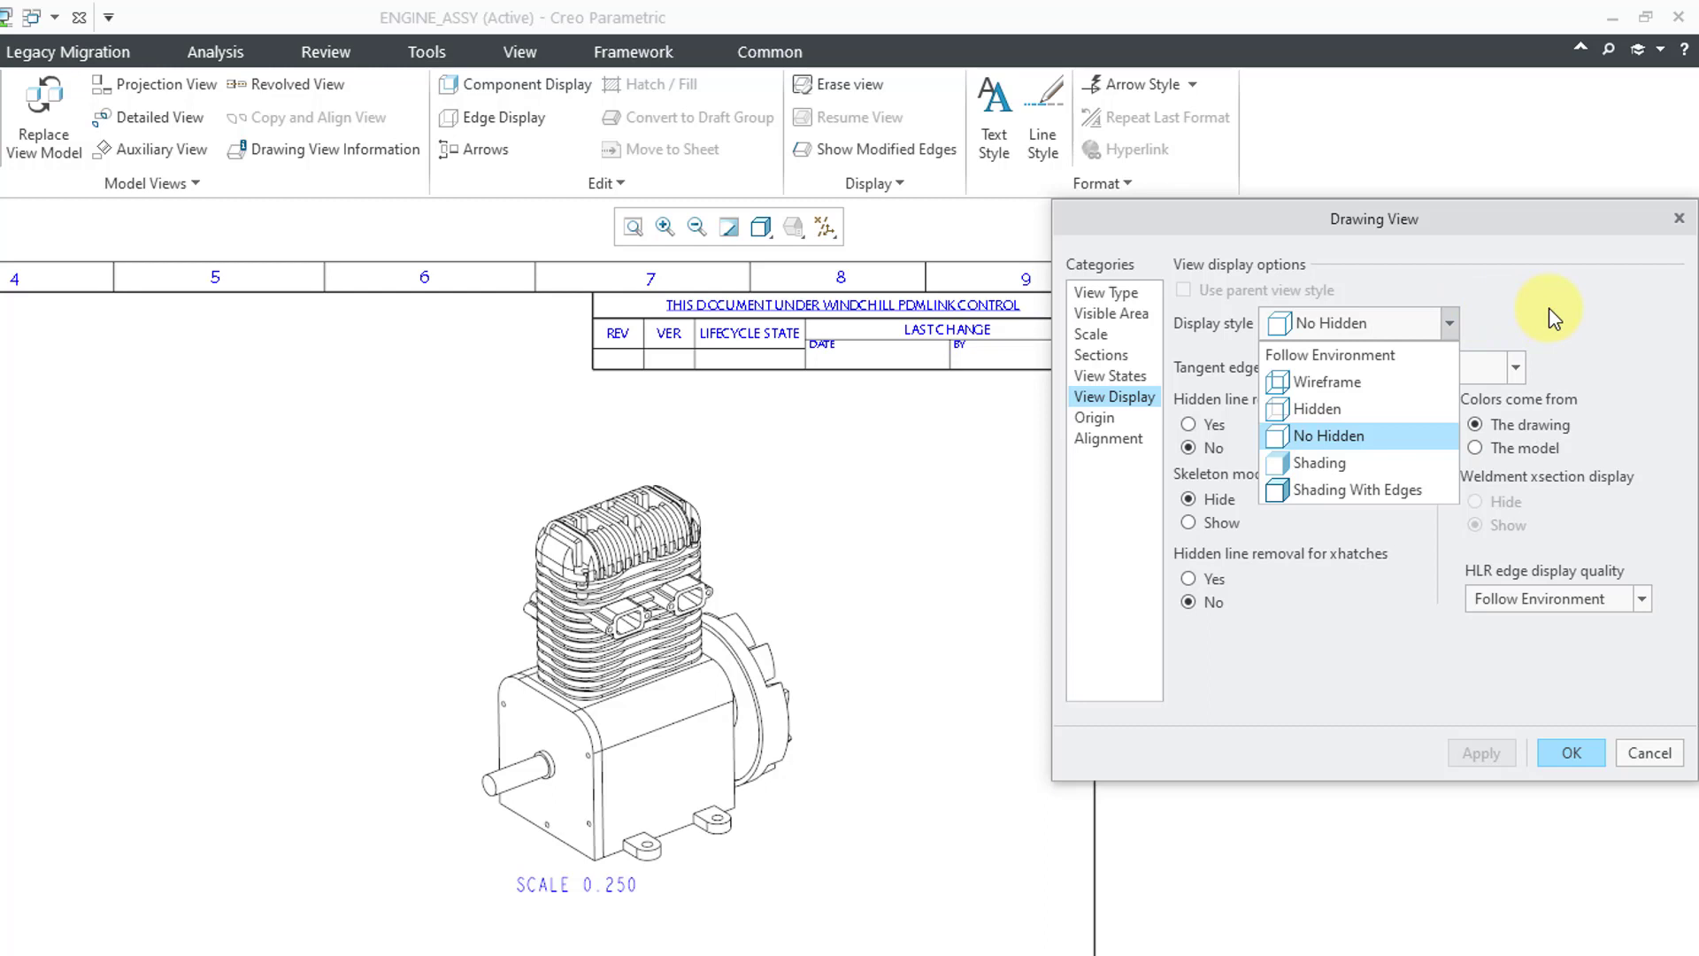
pyautogui.click(1400, 492)
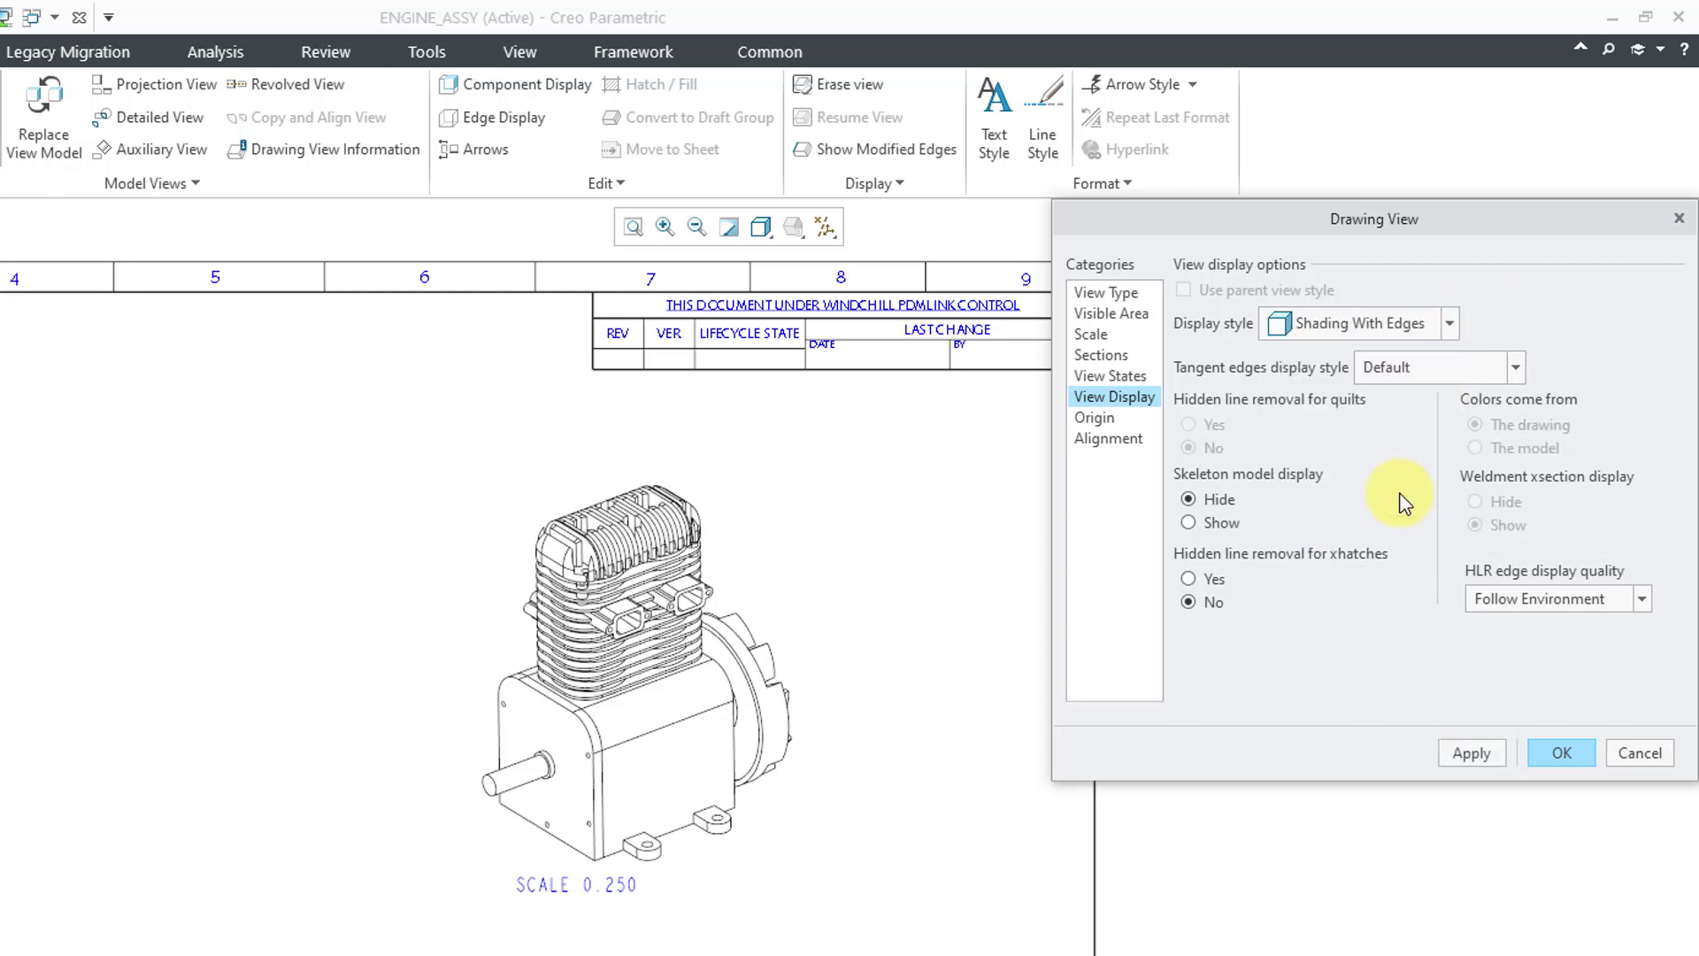
pyautogui.click(1478, 755)
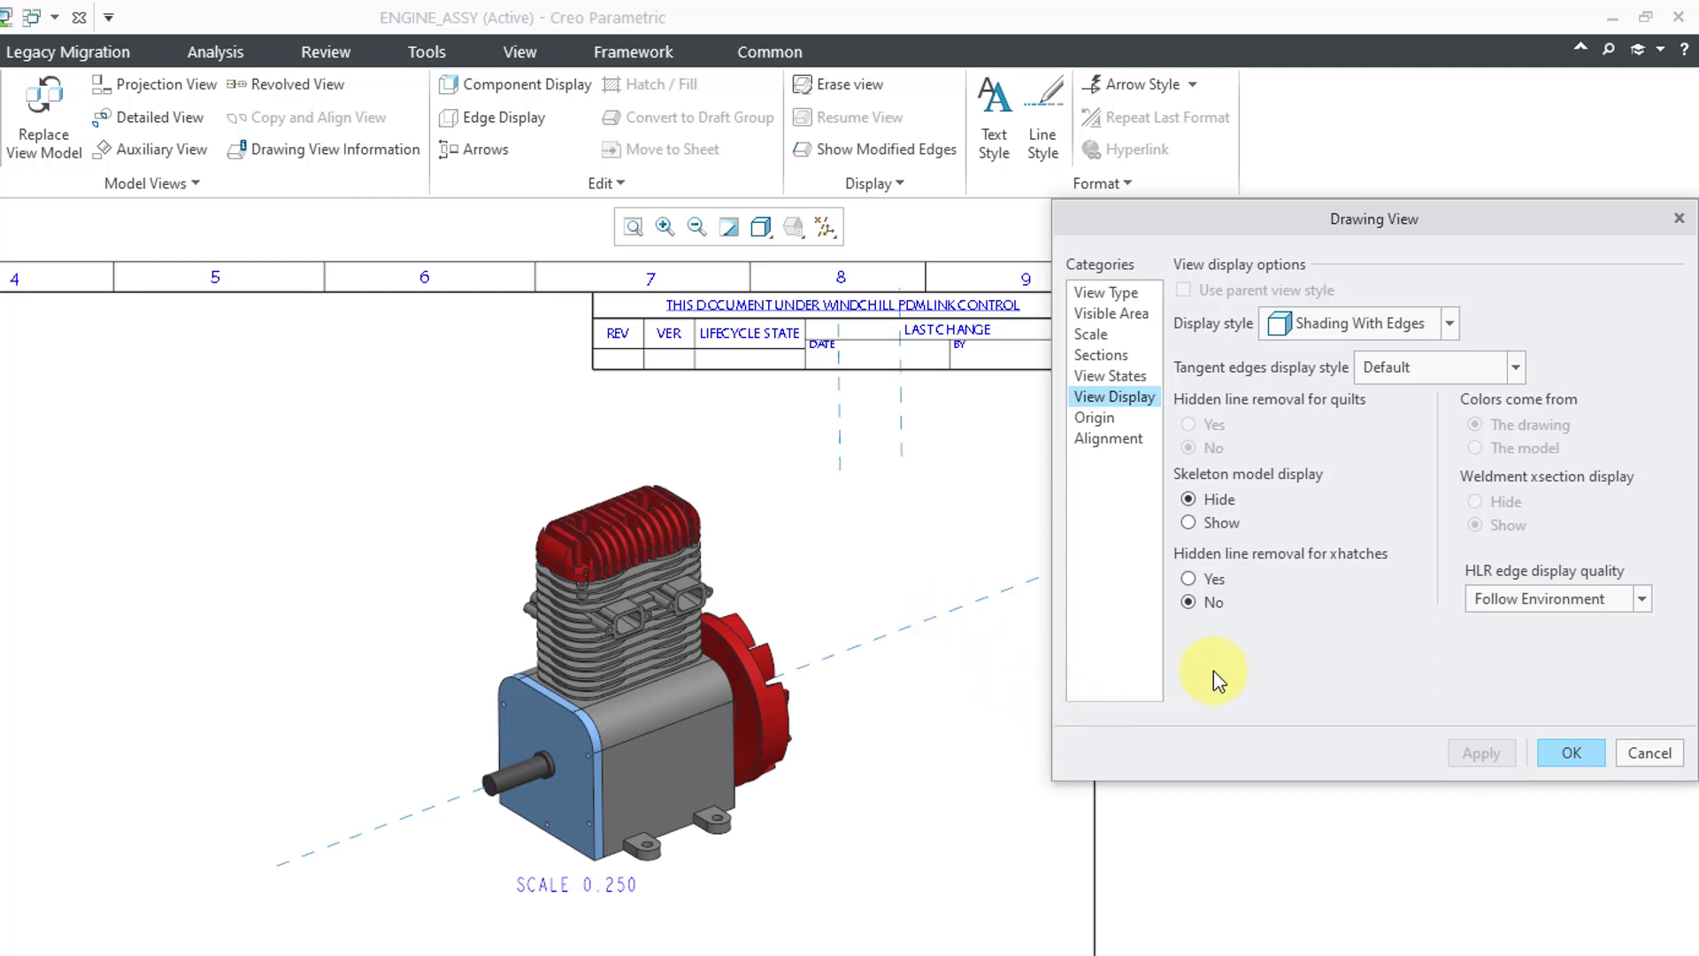
pyautogui.click(1571, 753)
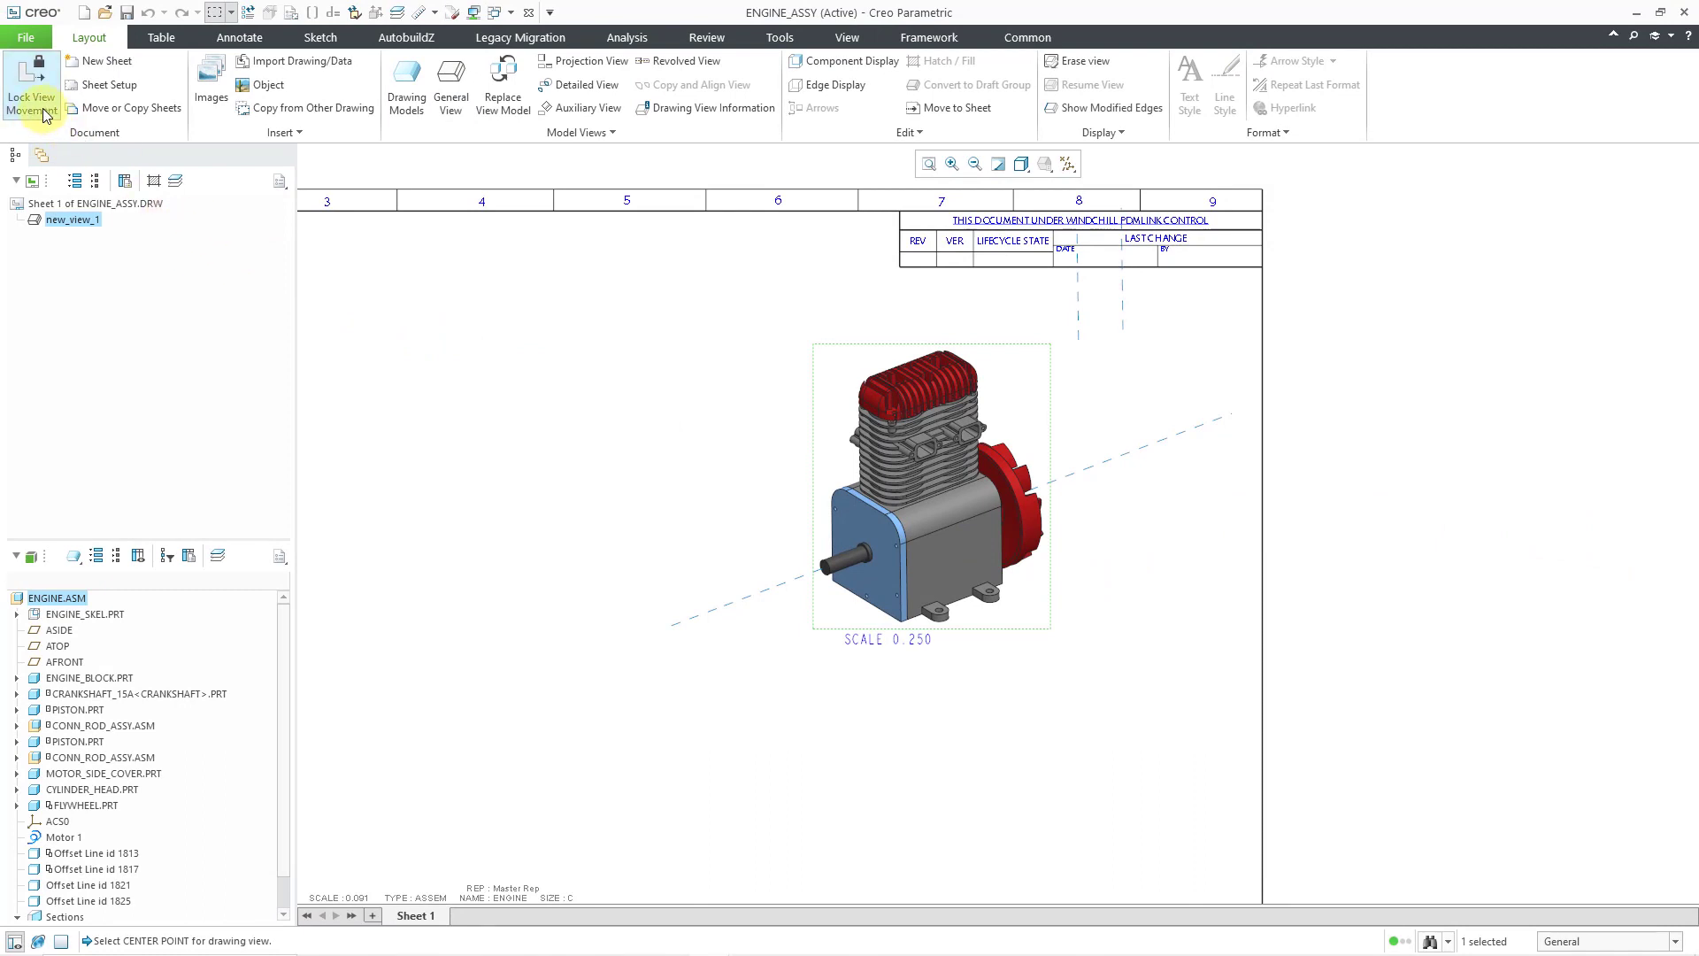
# Unlock view movement and shift the shaded engine view closer to the sheet's right border
pyautogui.click(32, 84)
pyautogui.moveTo(918, 481); pyautogui.dragTo(1004, 486)
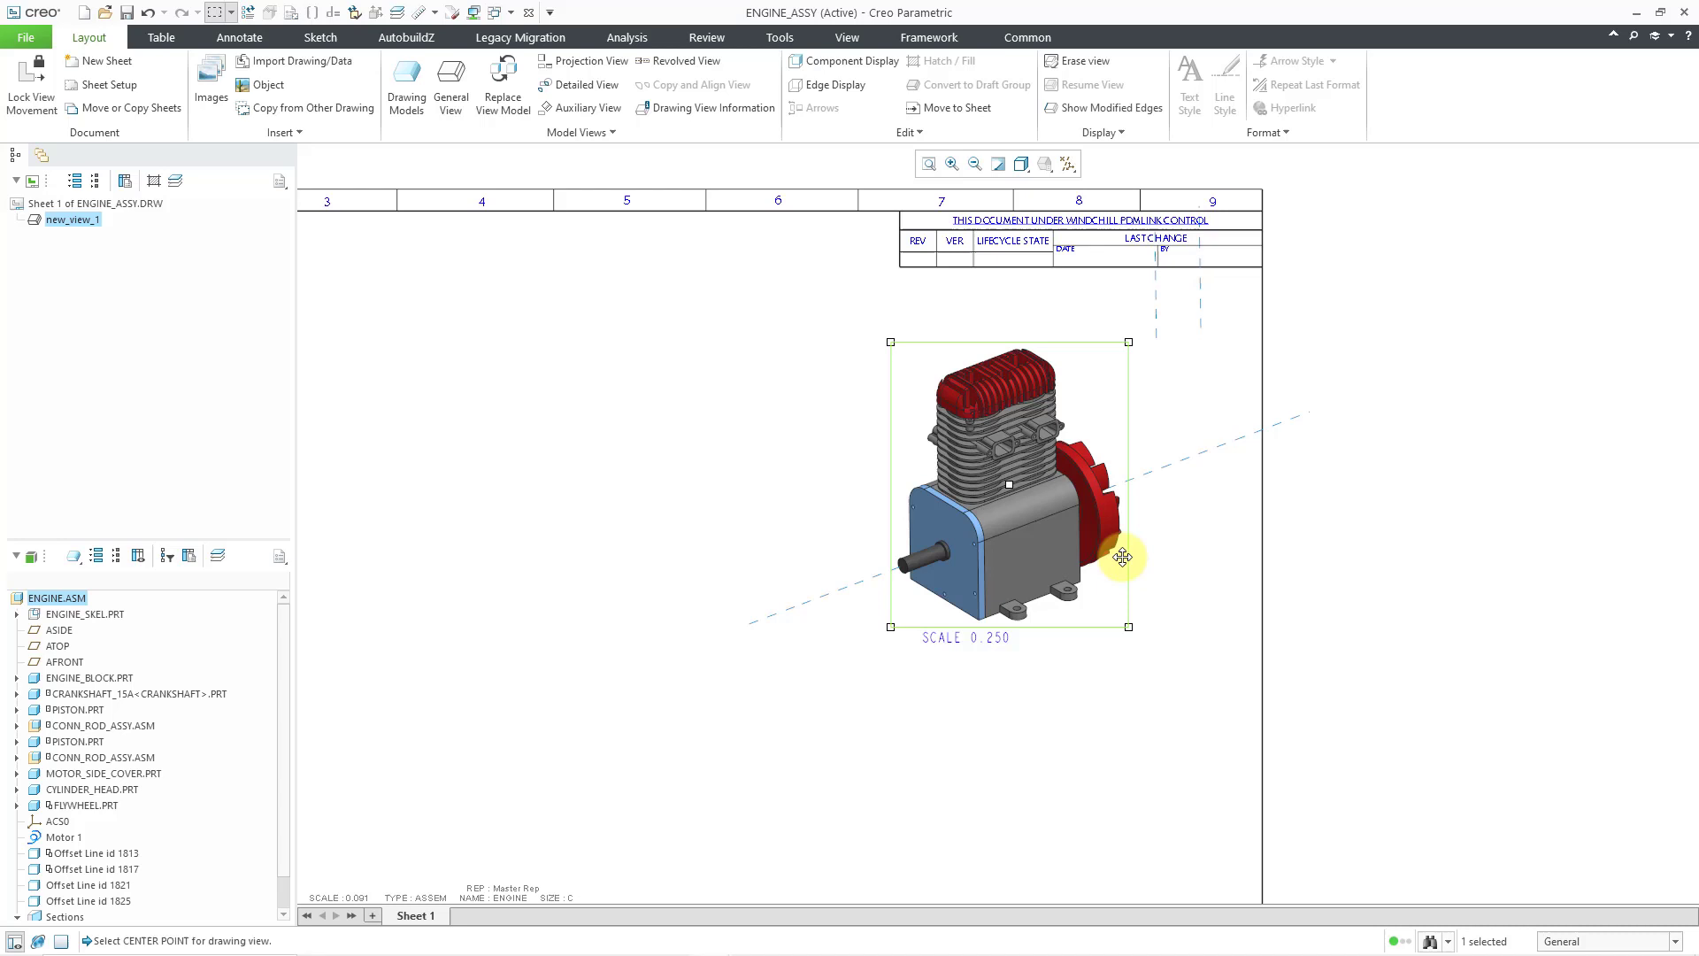
pyautogui.click(1238, 558)
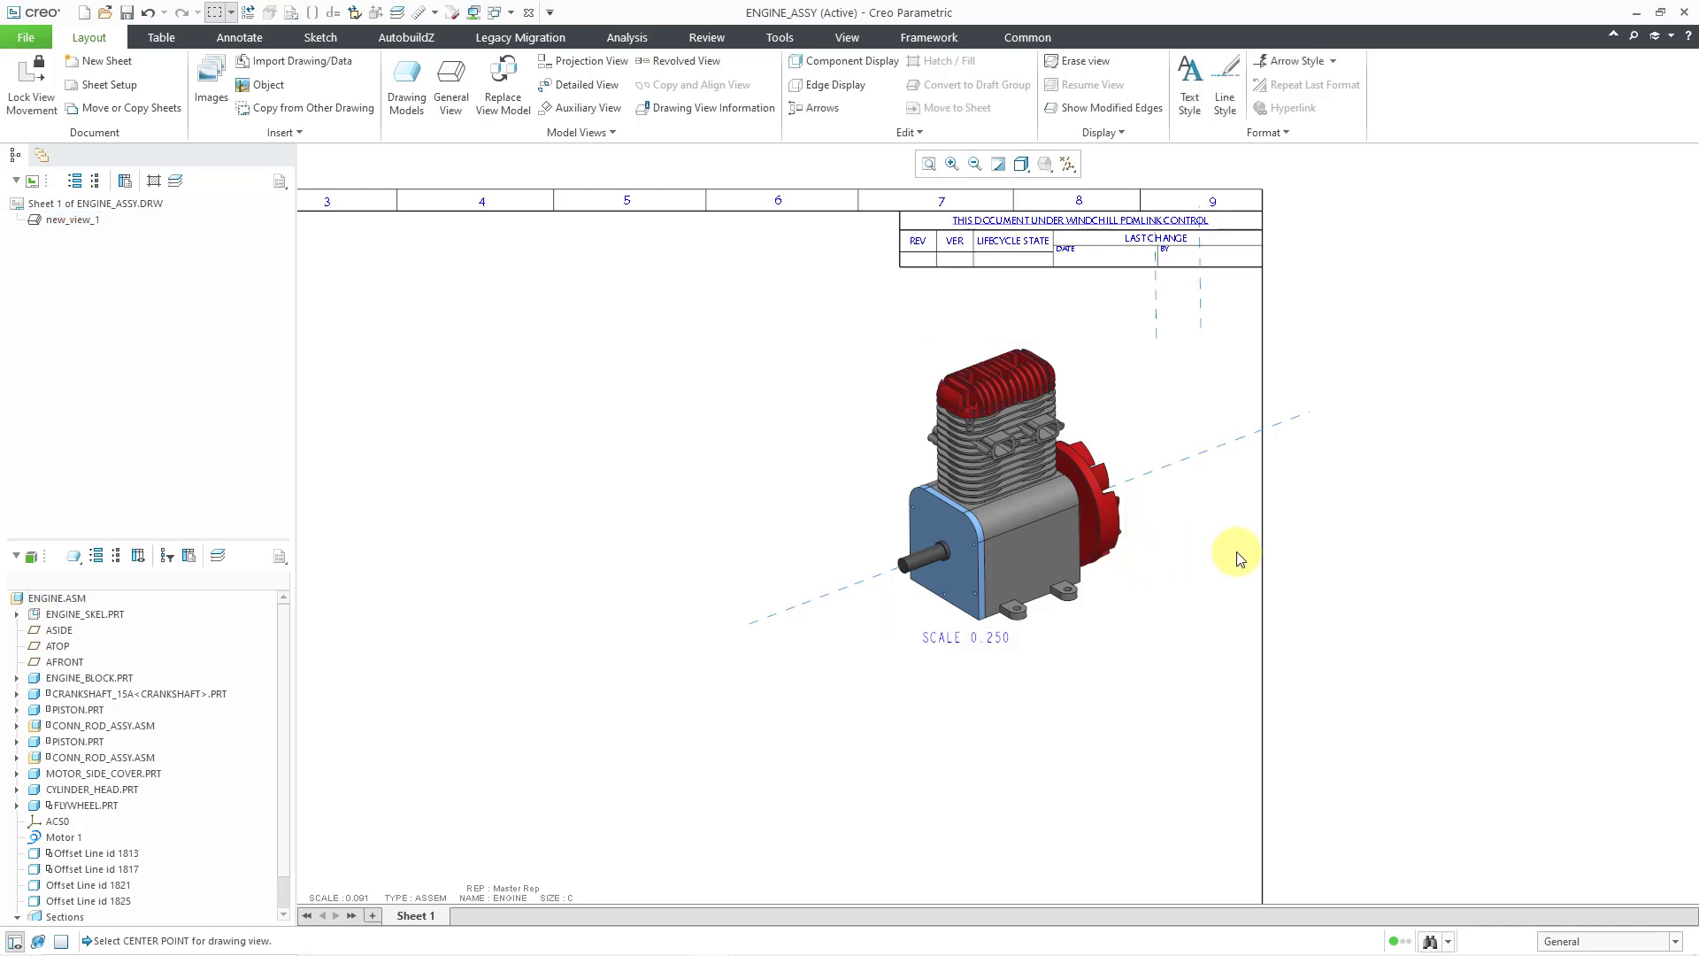
# Place a second general view with no combined state in the open middle area of the sheet, oriented to DRW-ISO
pyautogui.scroll(4, 1237, 558)
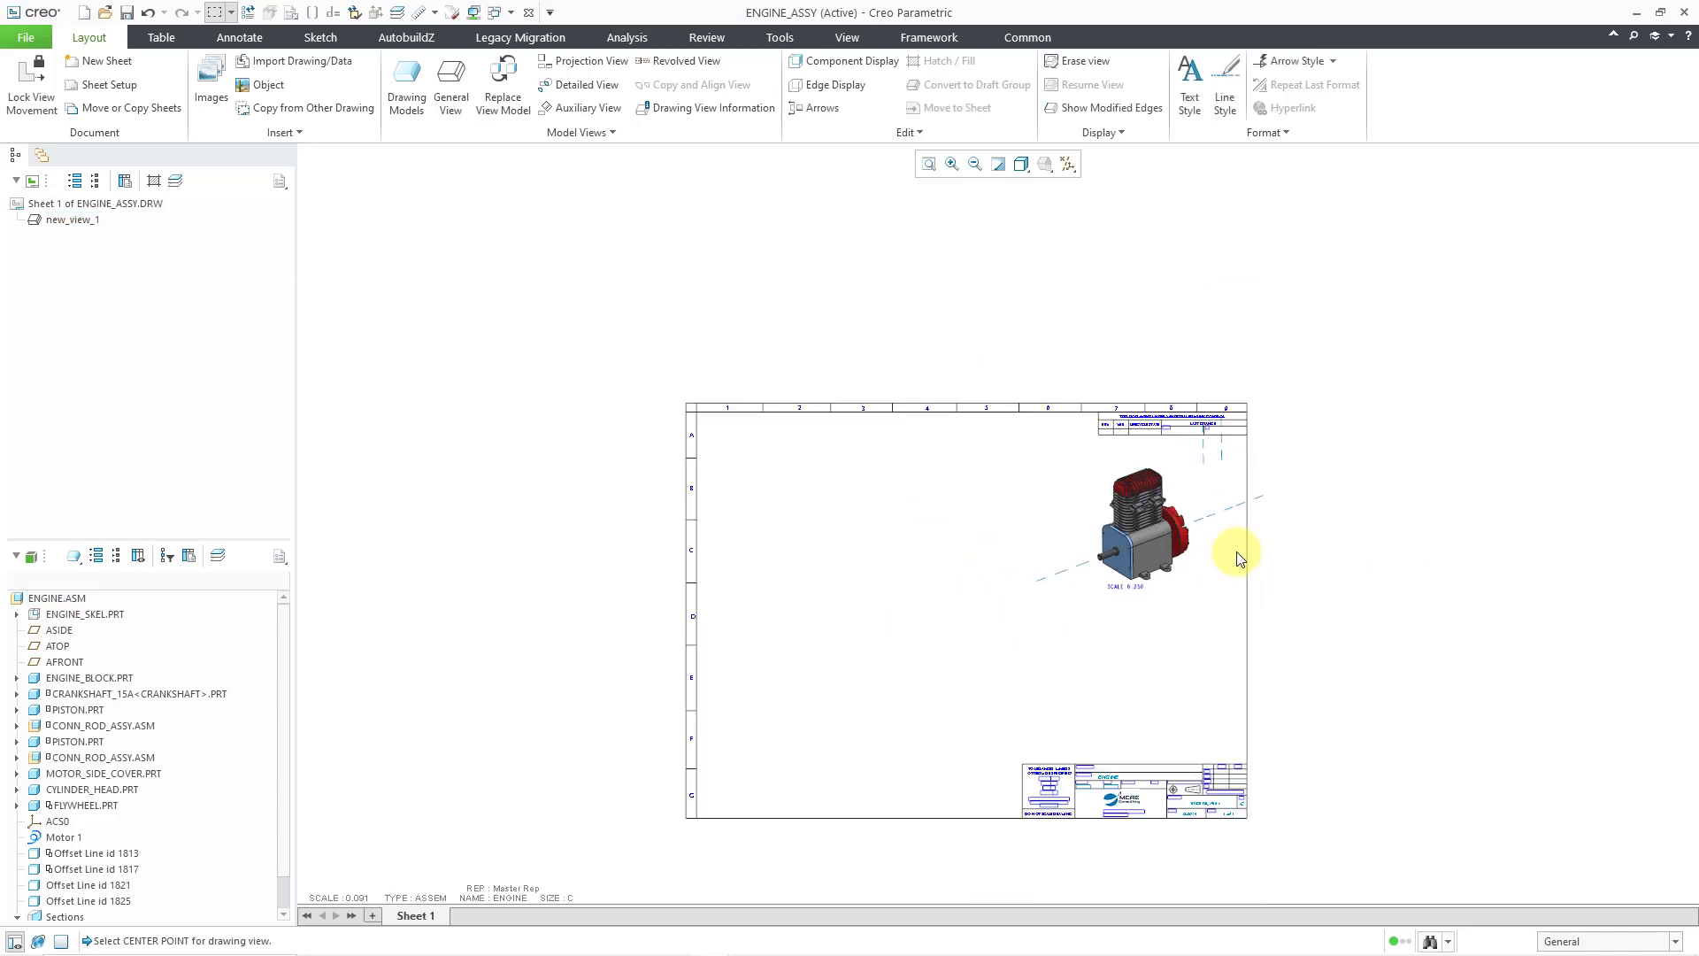
pyautogui.scroll(-1, 843, 782)
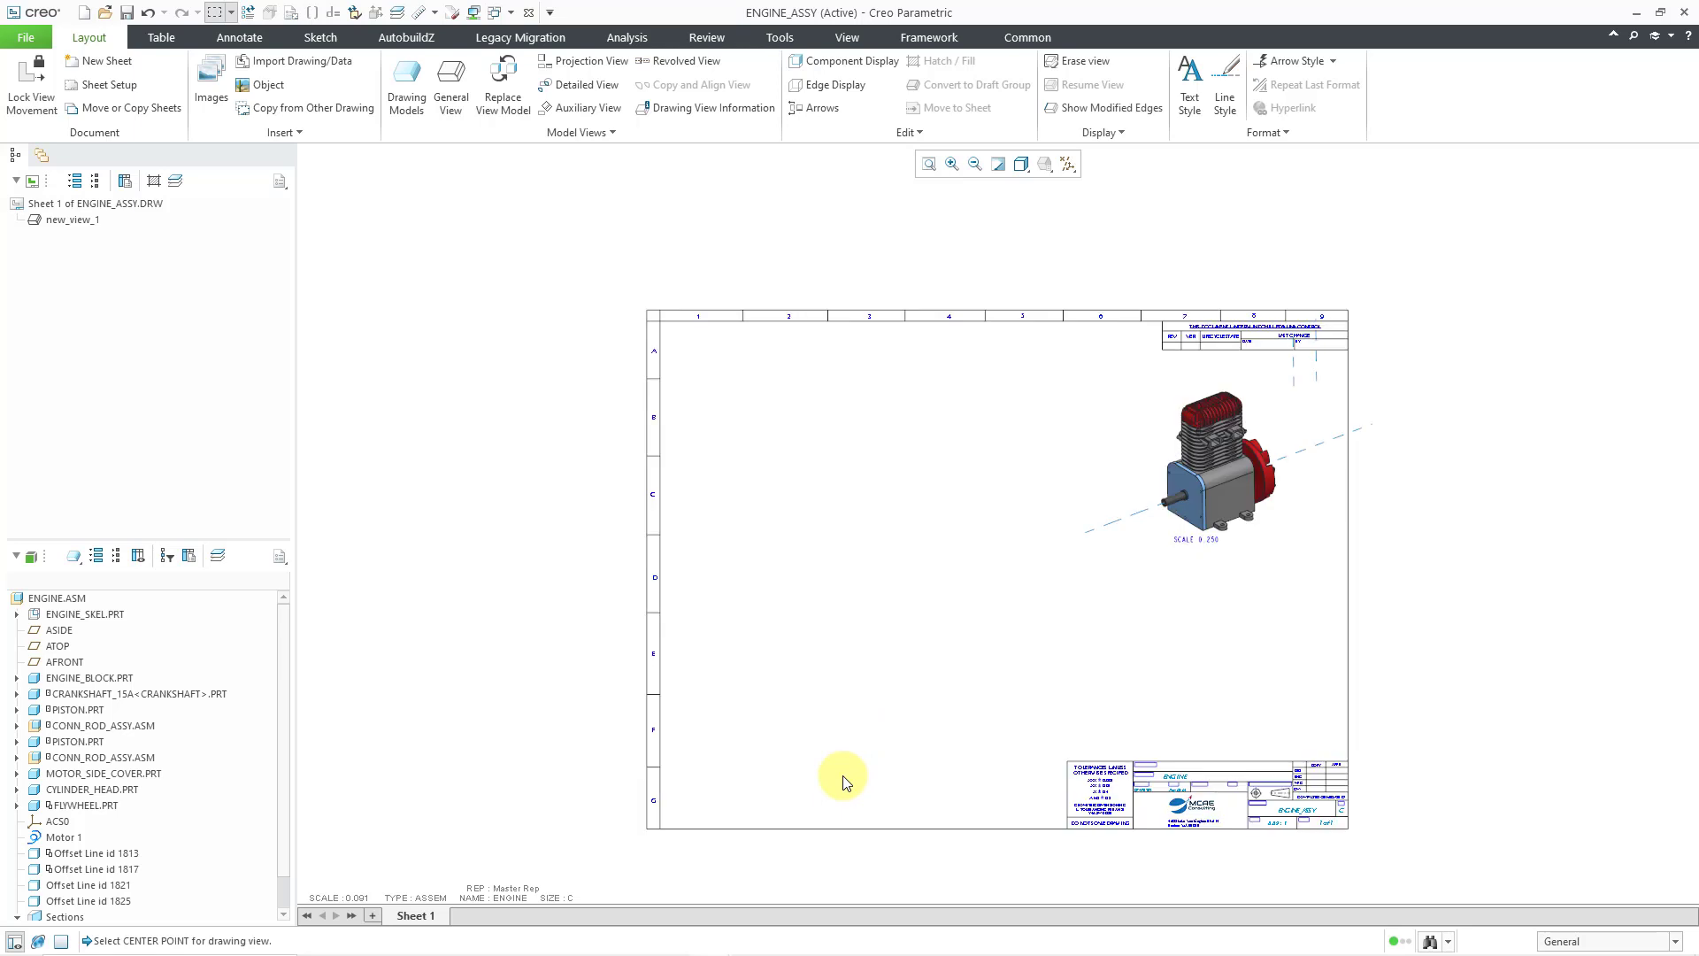
pyautogui.scroll(-1, 844, 782)
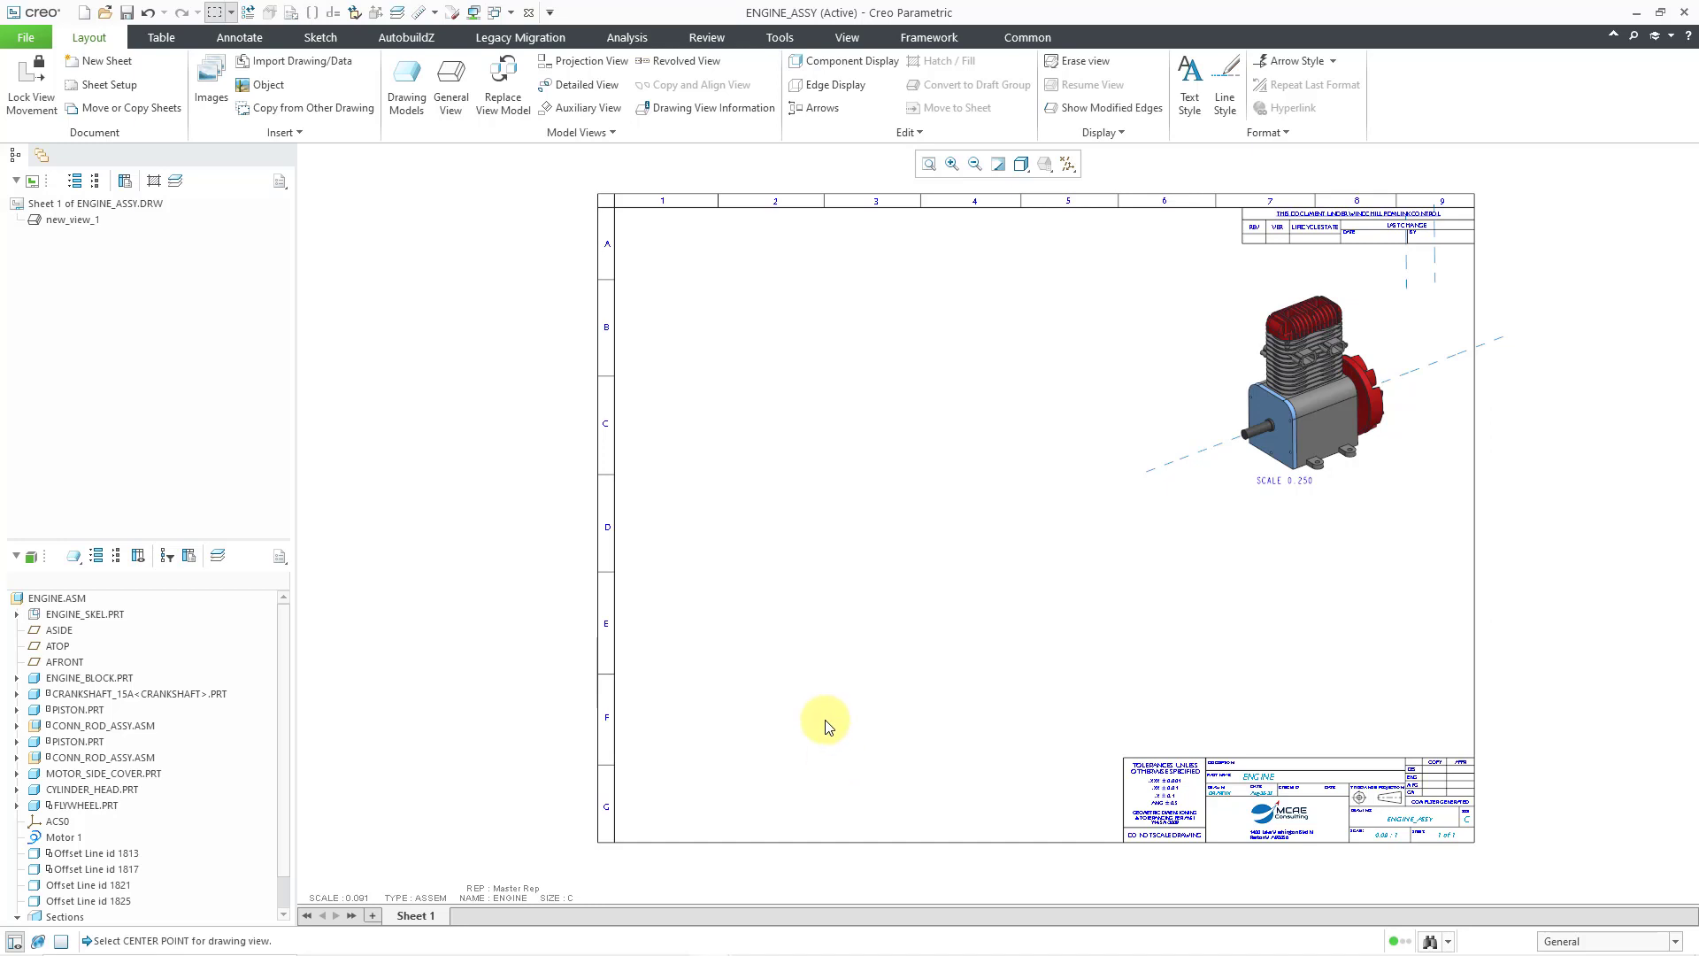
pyautogui.rightClick(782, 484)
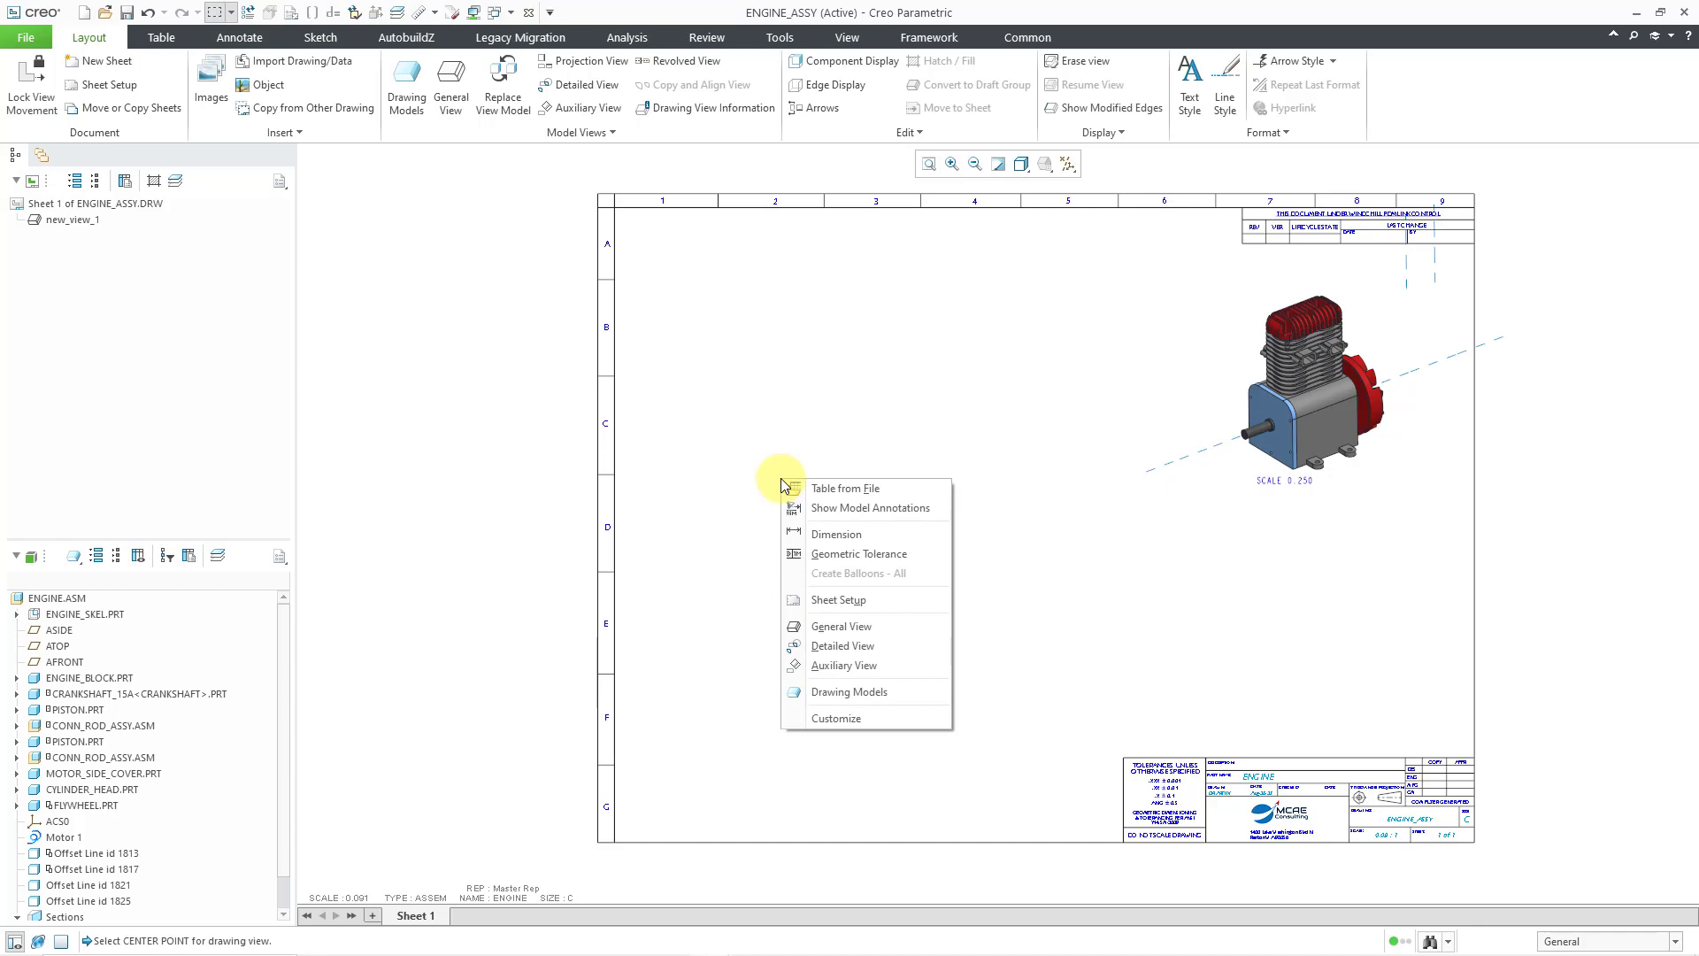
pyautogui.click(889, 626)
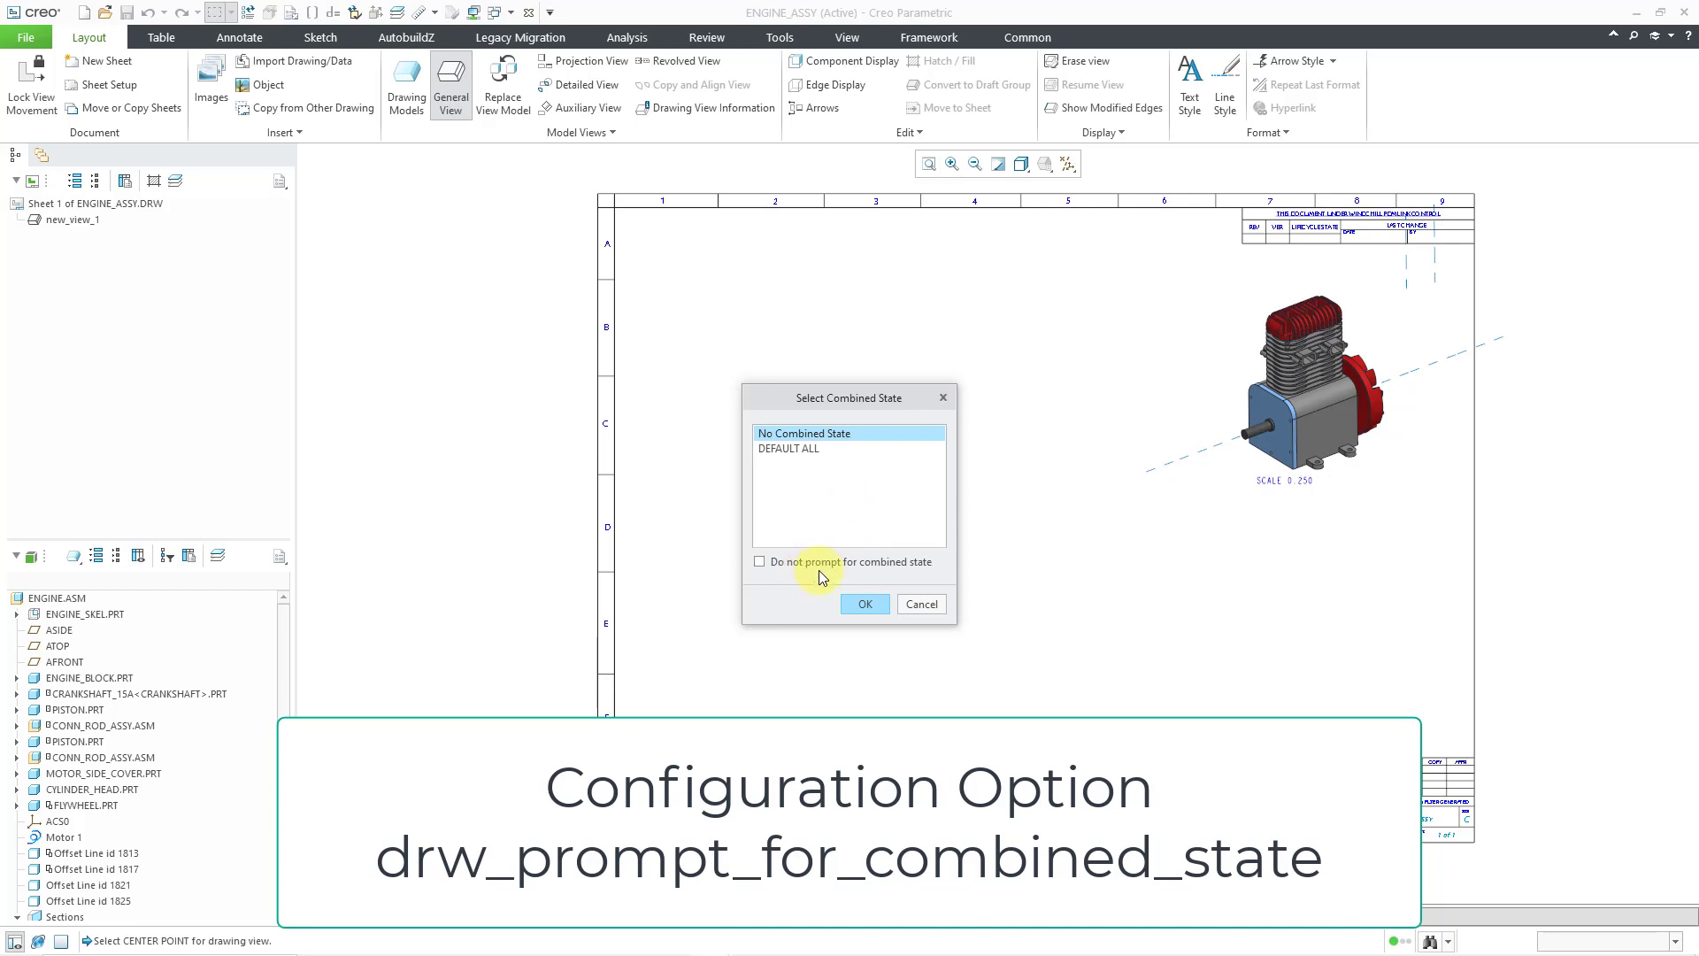
pyautogui.click(866, 605)
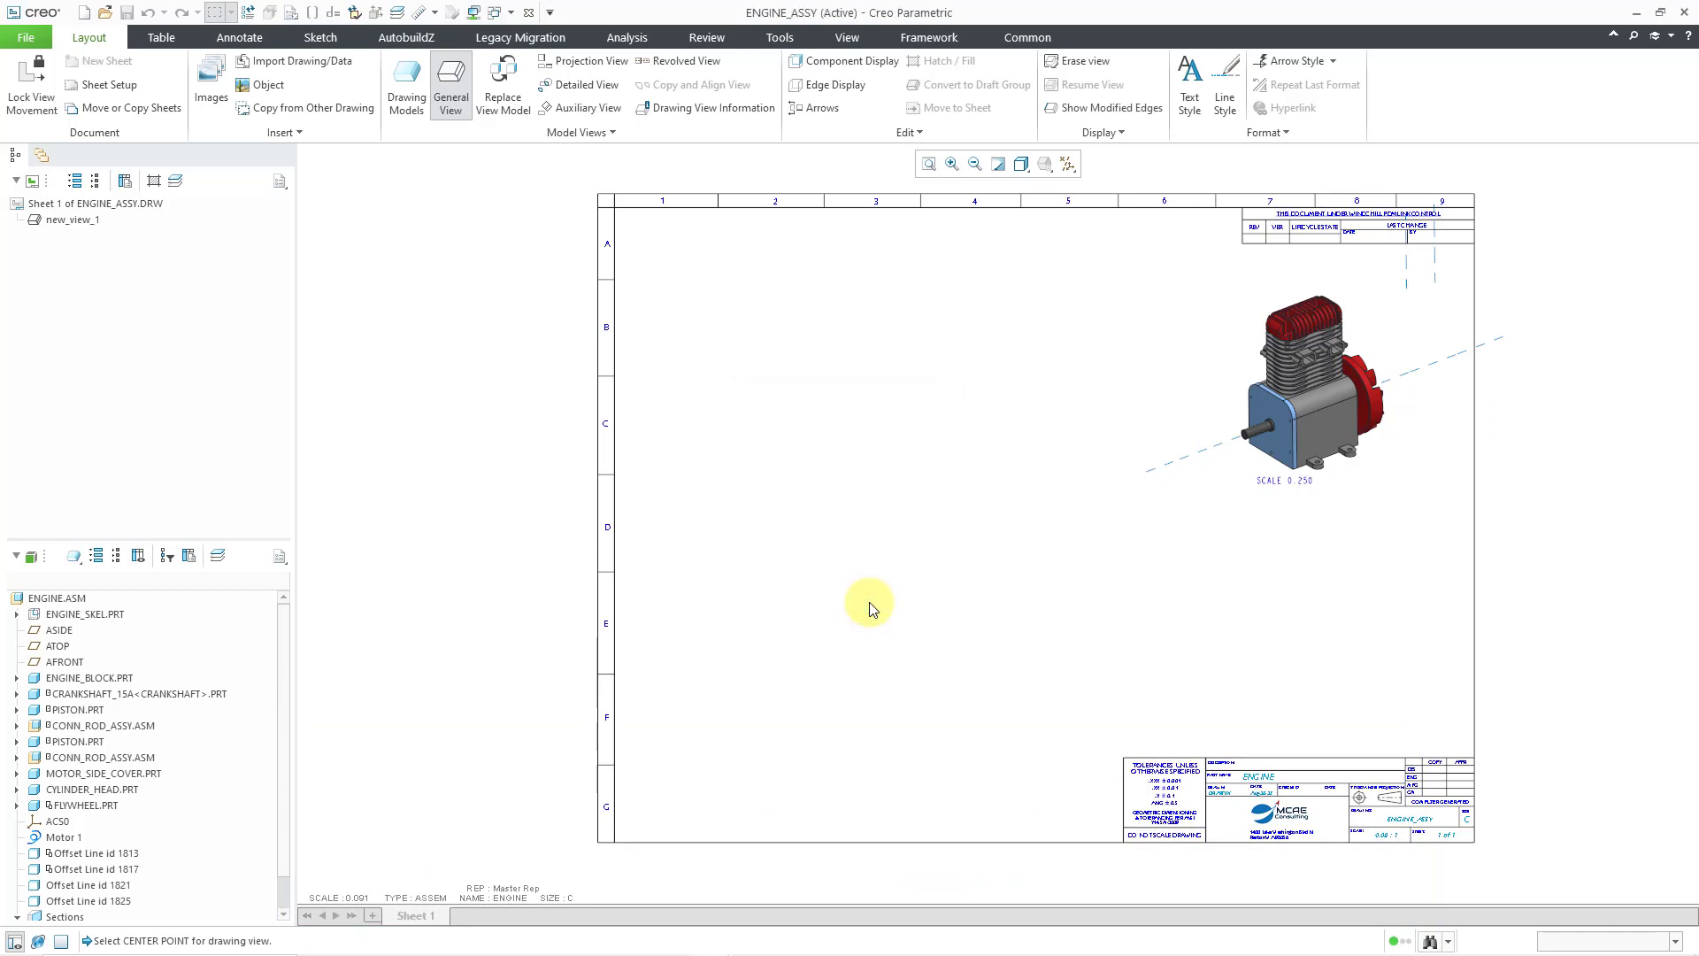
pyautogui.click(942, 578)
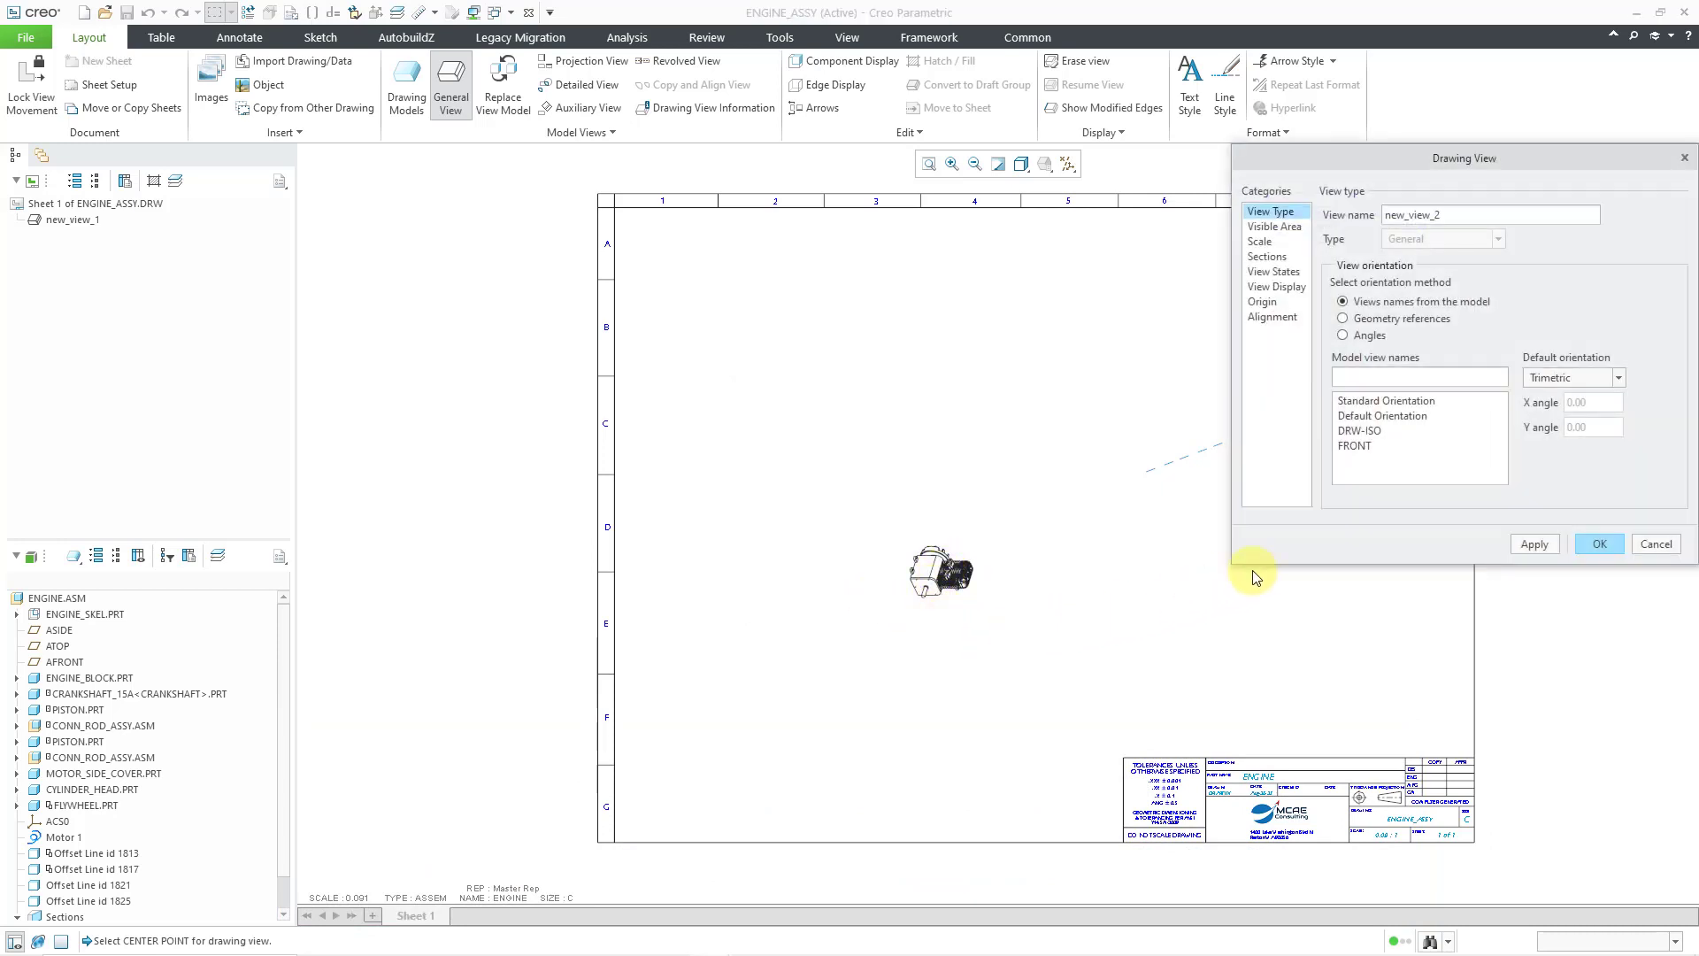
pyautogui.click(1363, 431)
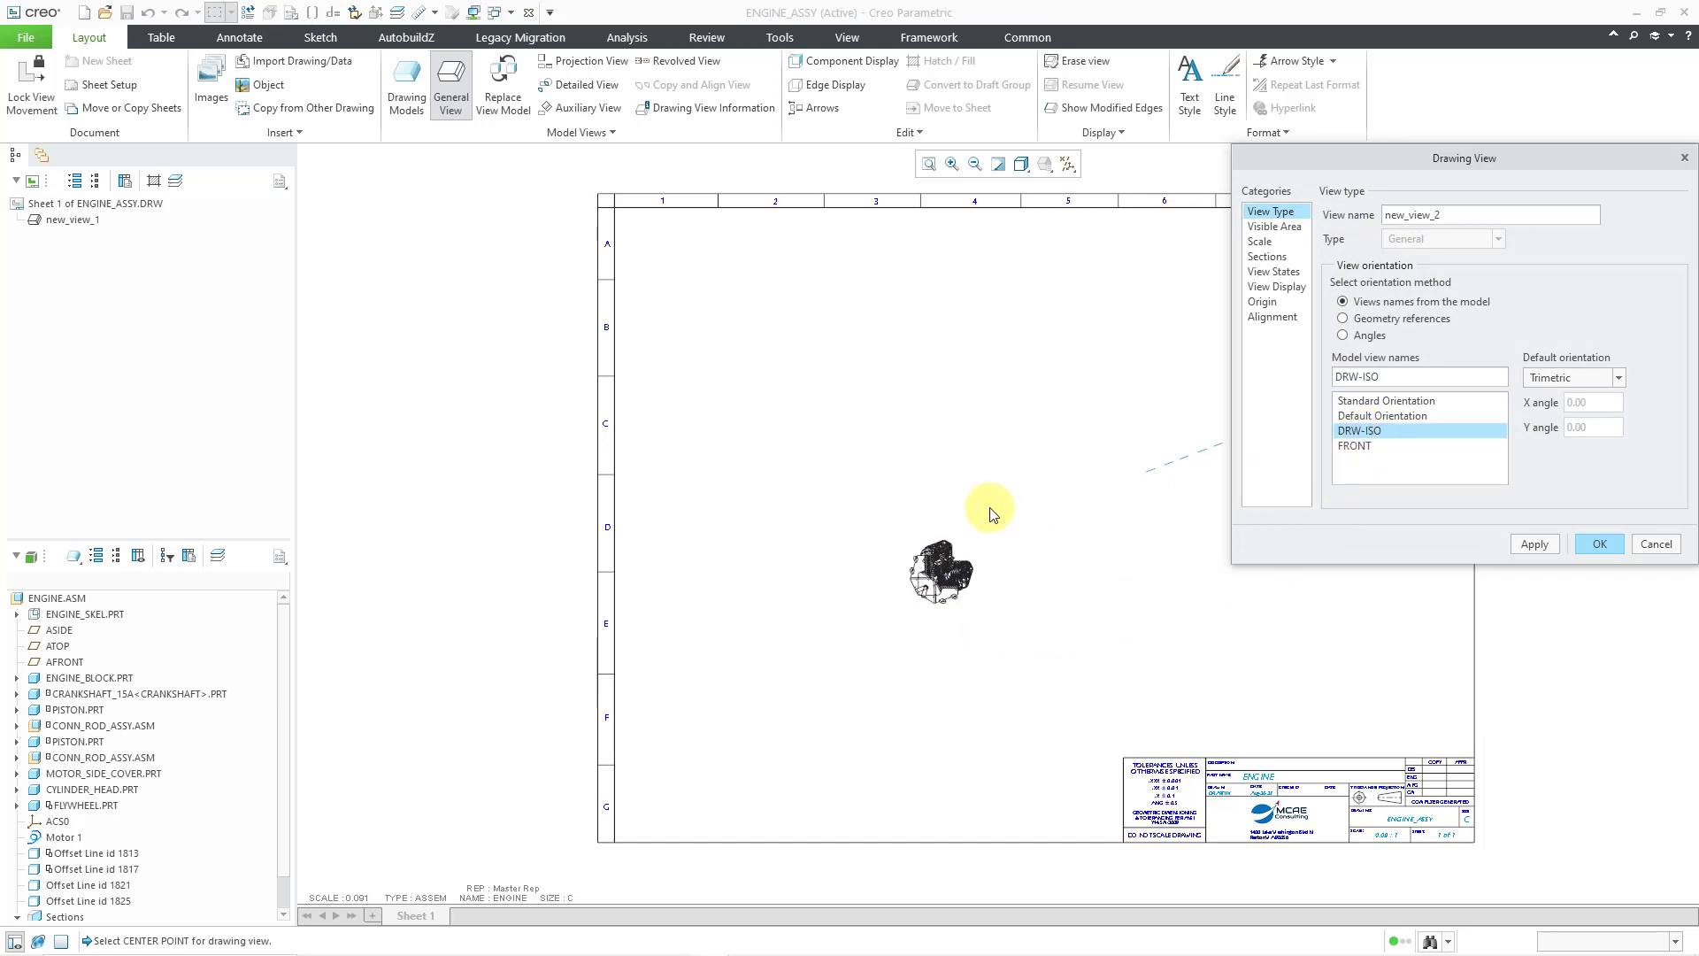
pyautogui.scroll(-1, 991, 513)
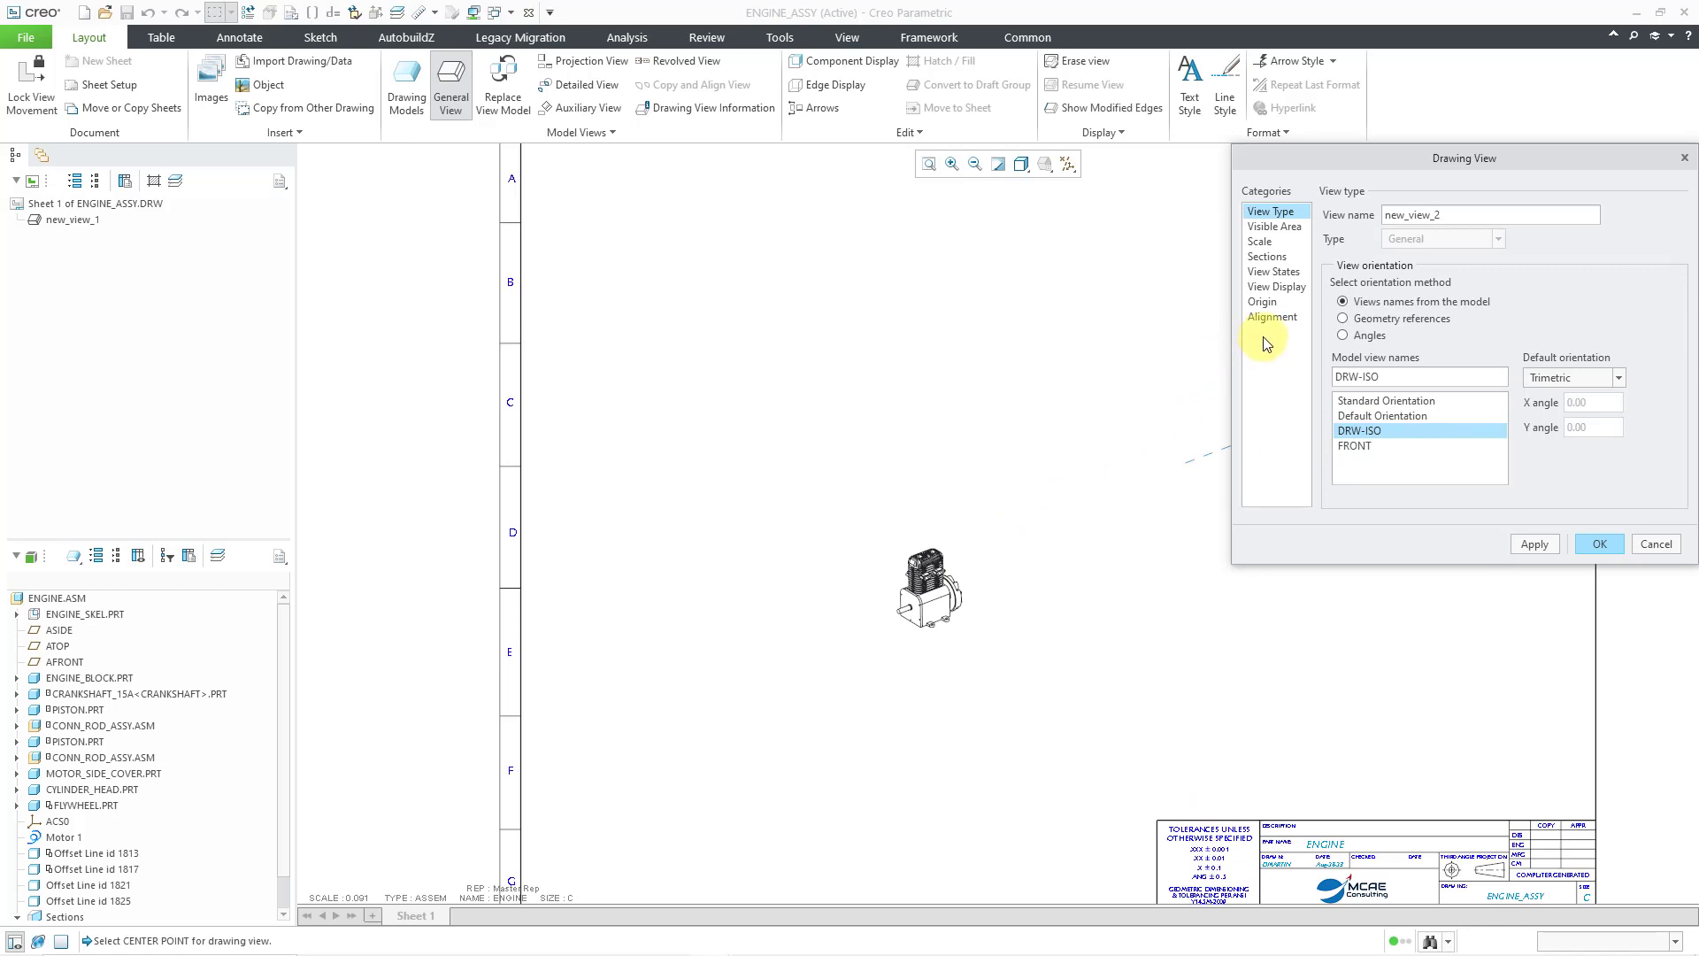
# Give the second view a custom scale of 0.375 and apply it
pyautogui.click(1269, 242)
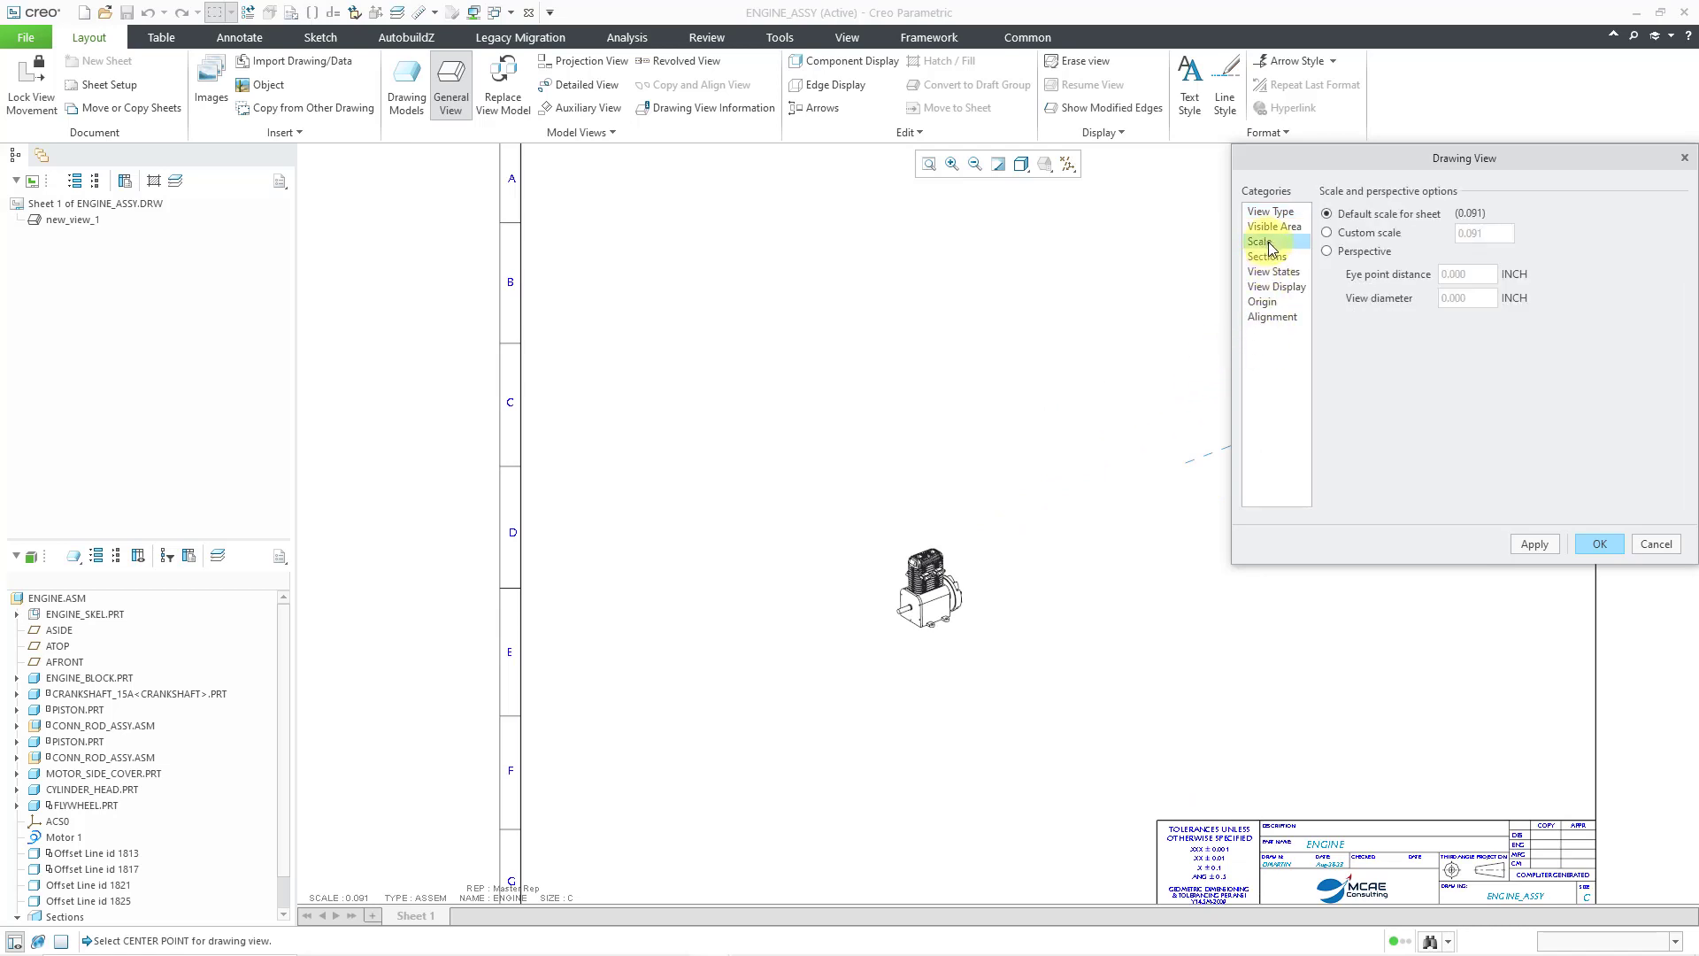
pyautogui.click(1372, 235)
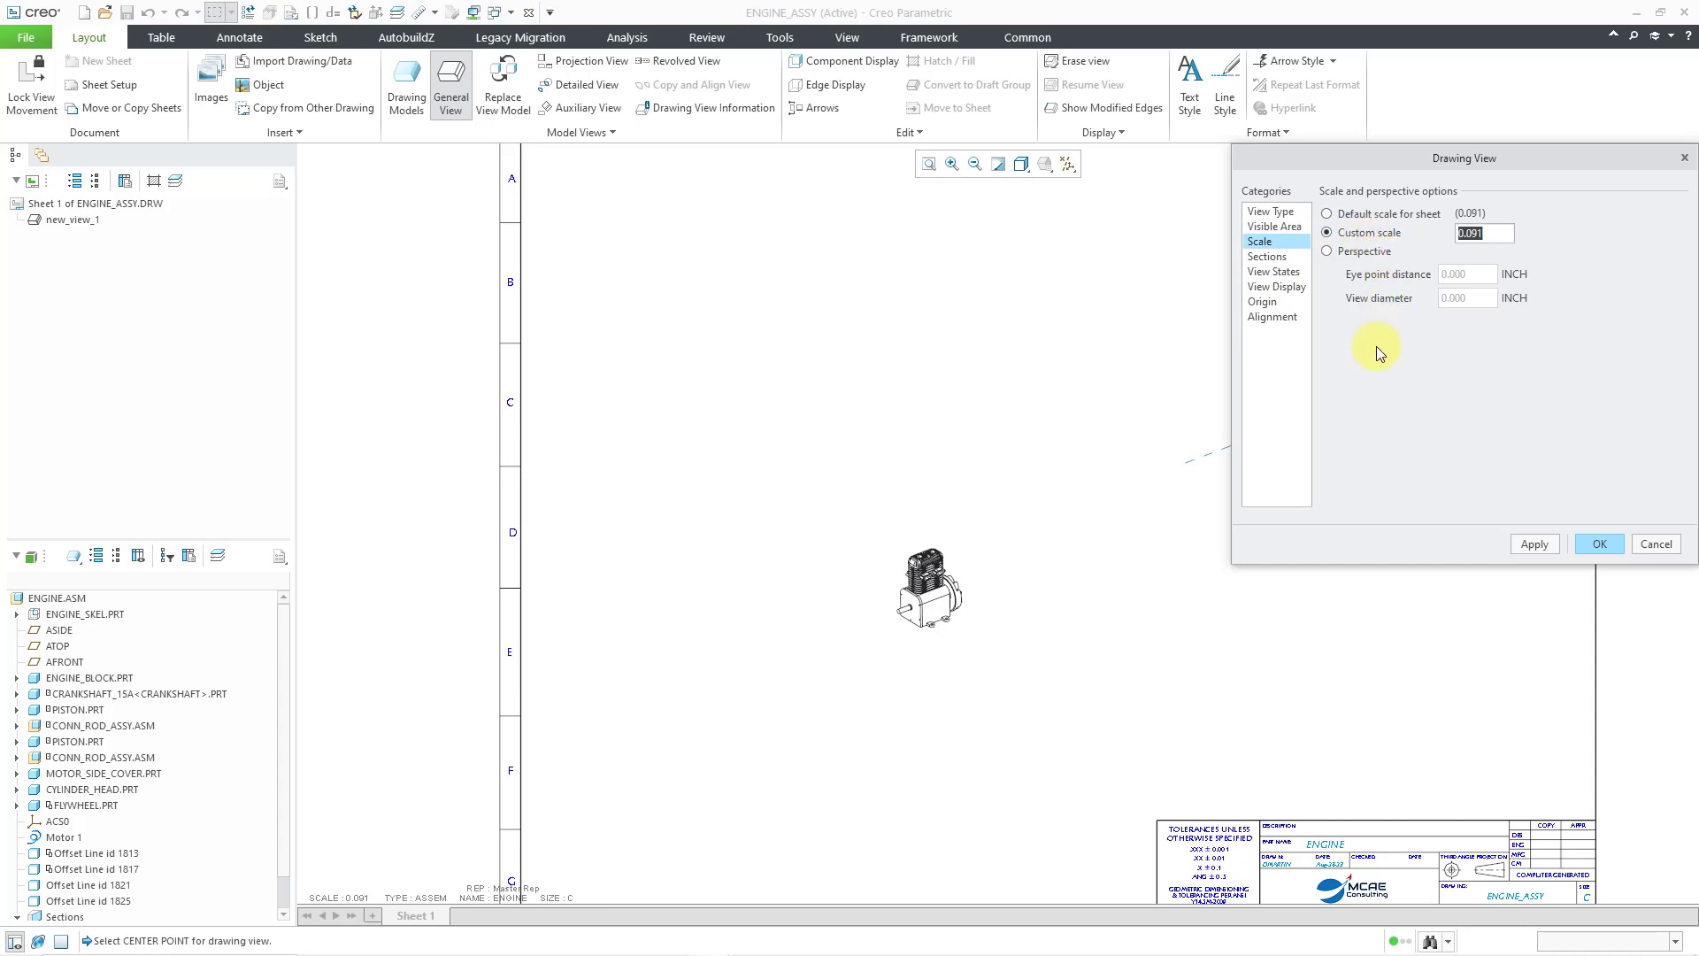
pyautogui.write('.375')
pyautogui.press('Return')
pyautogui.click(1538, 545)
pyautogui.scroll(-4, 823, 445)
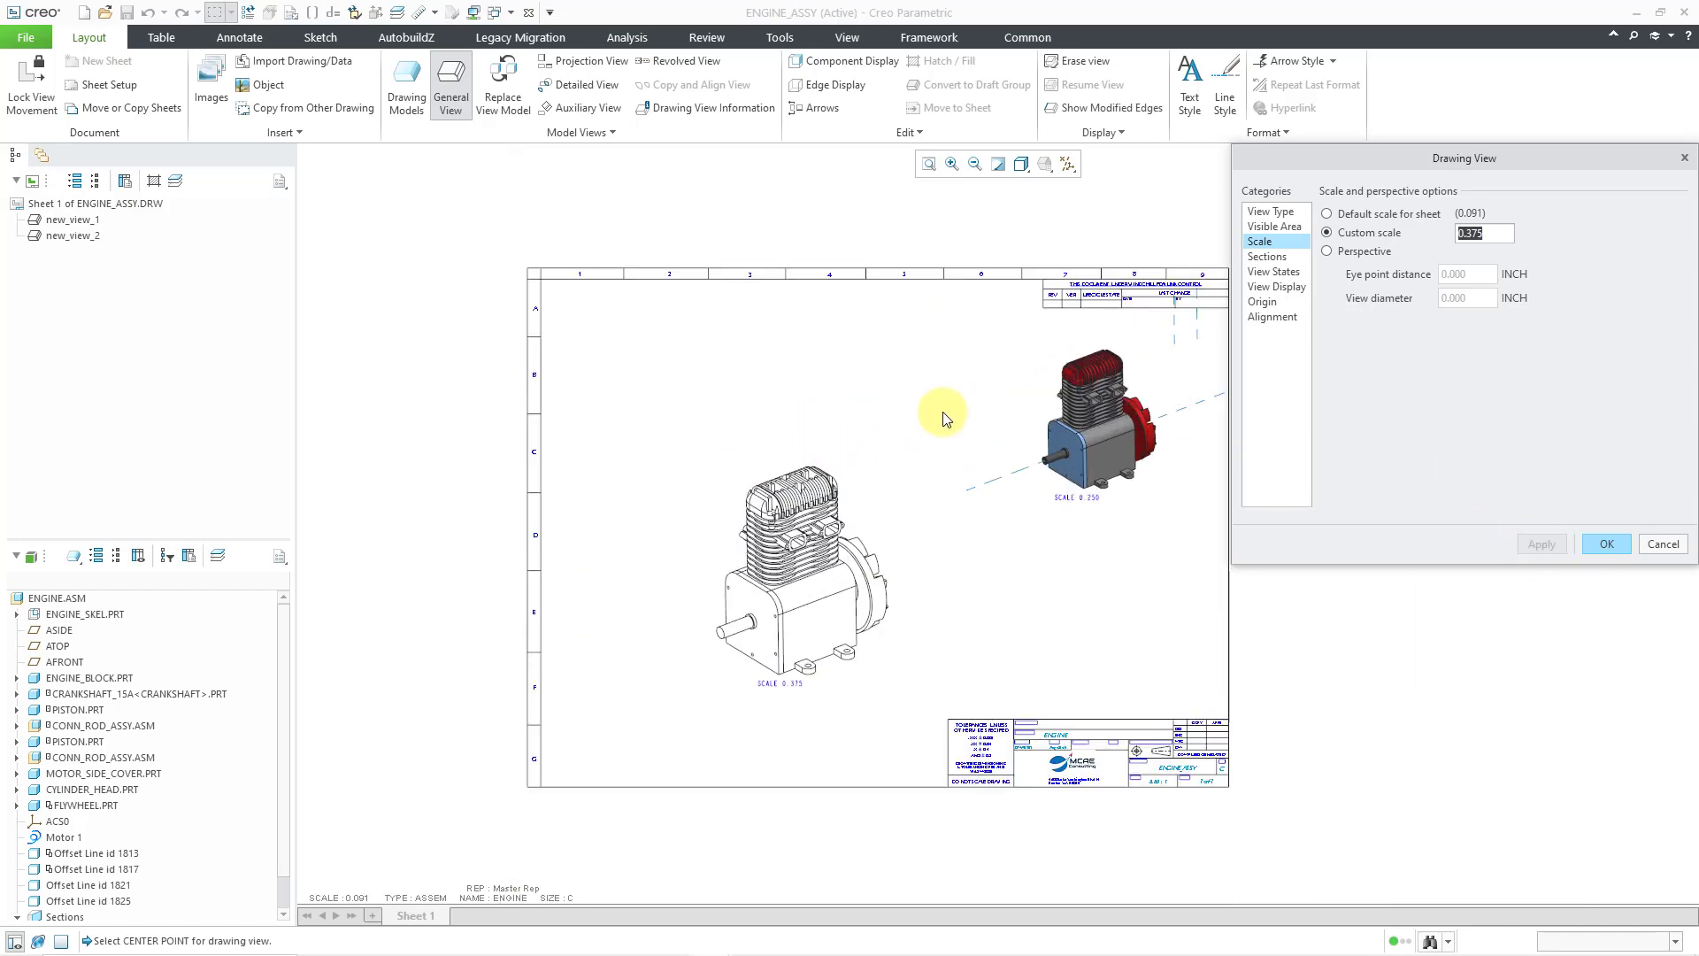
# Explode the components in the second view using the EXP0001 assembly explode state and apply it
pyautogui.click(1294, 280)
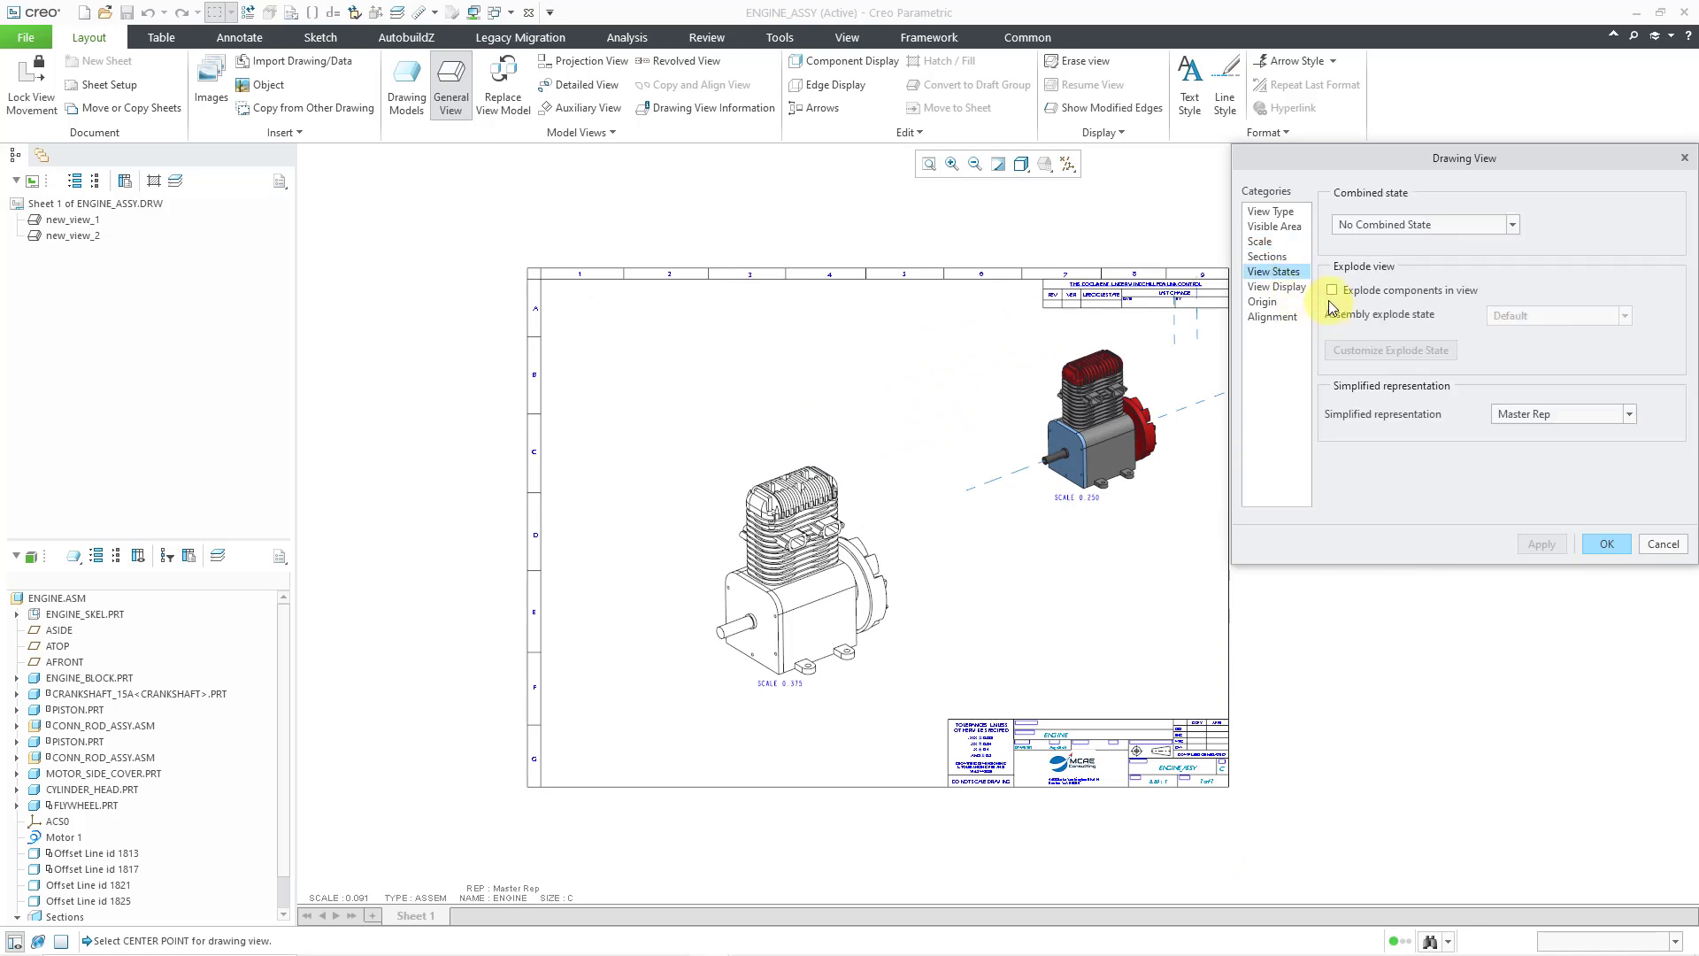
pyautogui.click(1333, 291)
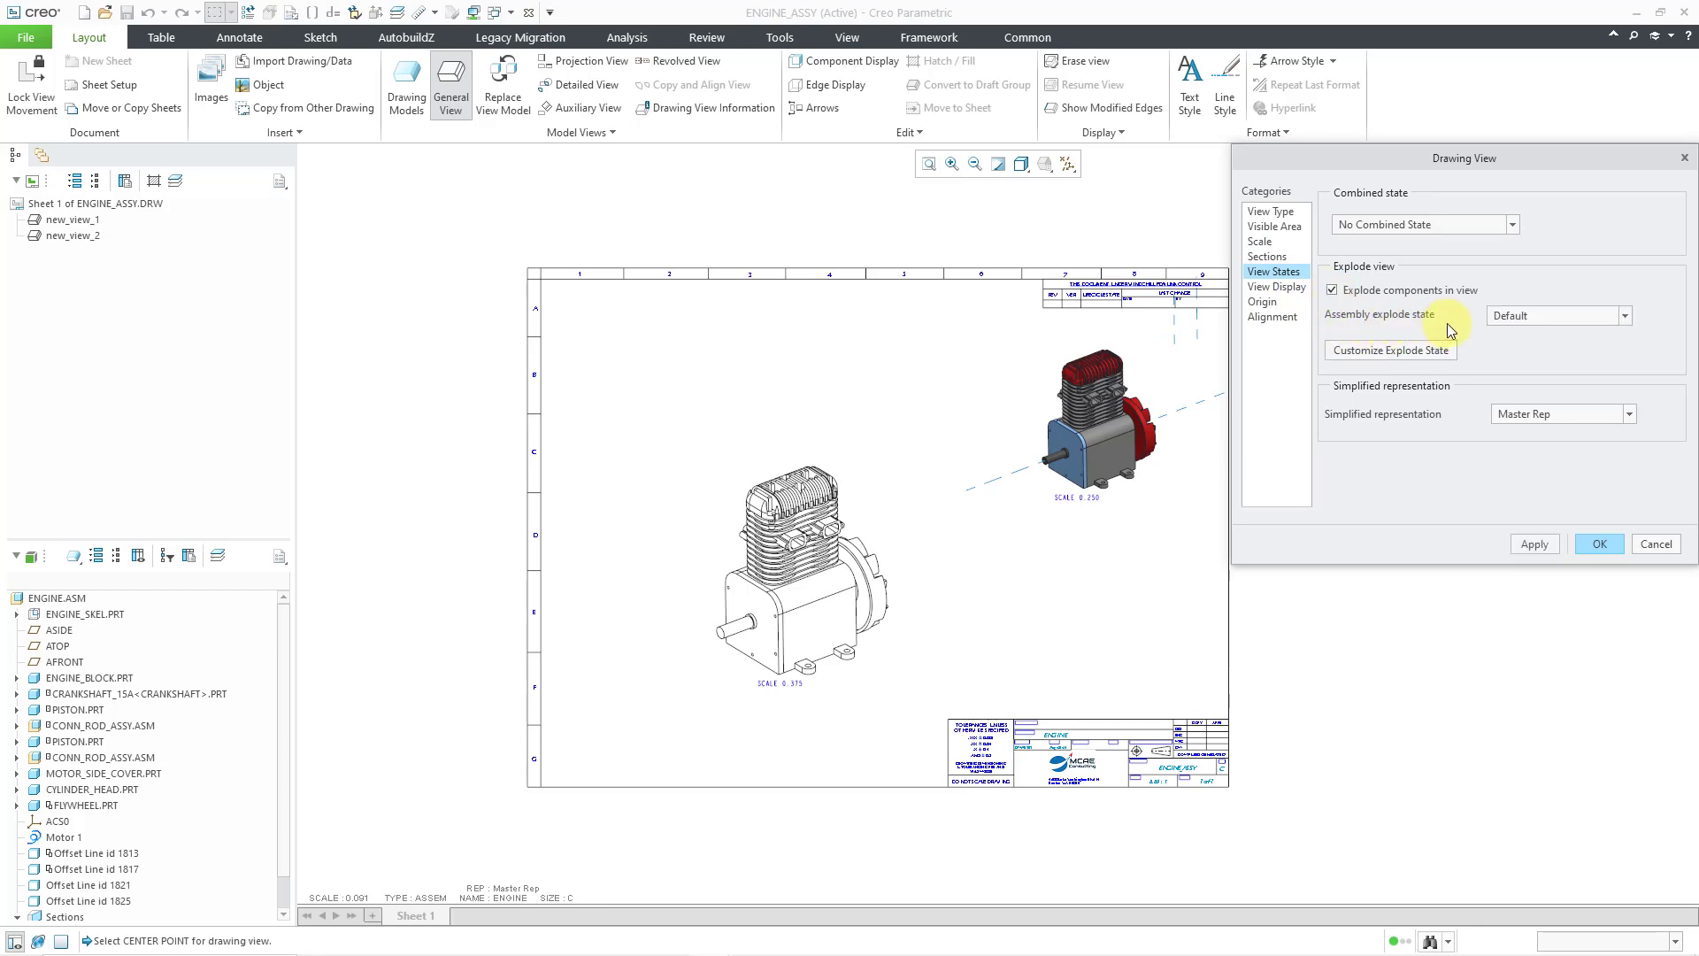
pyautogui.click(1548, 316)
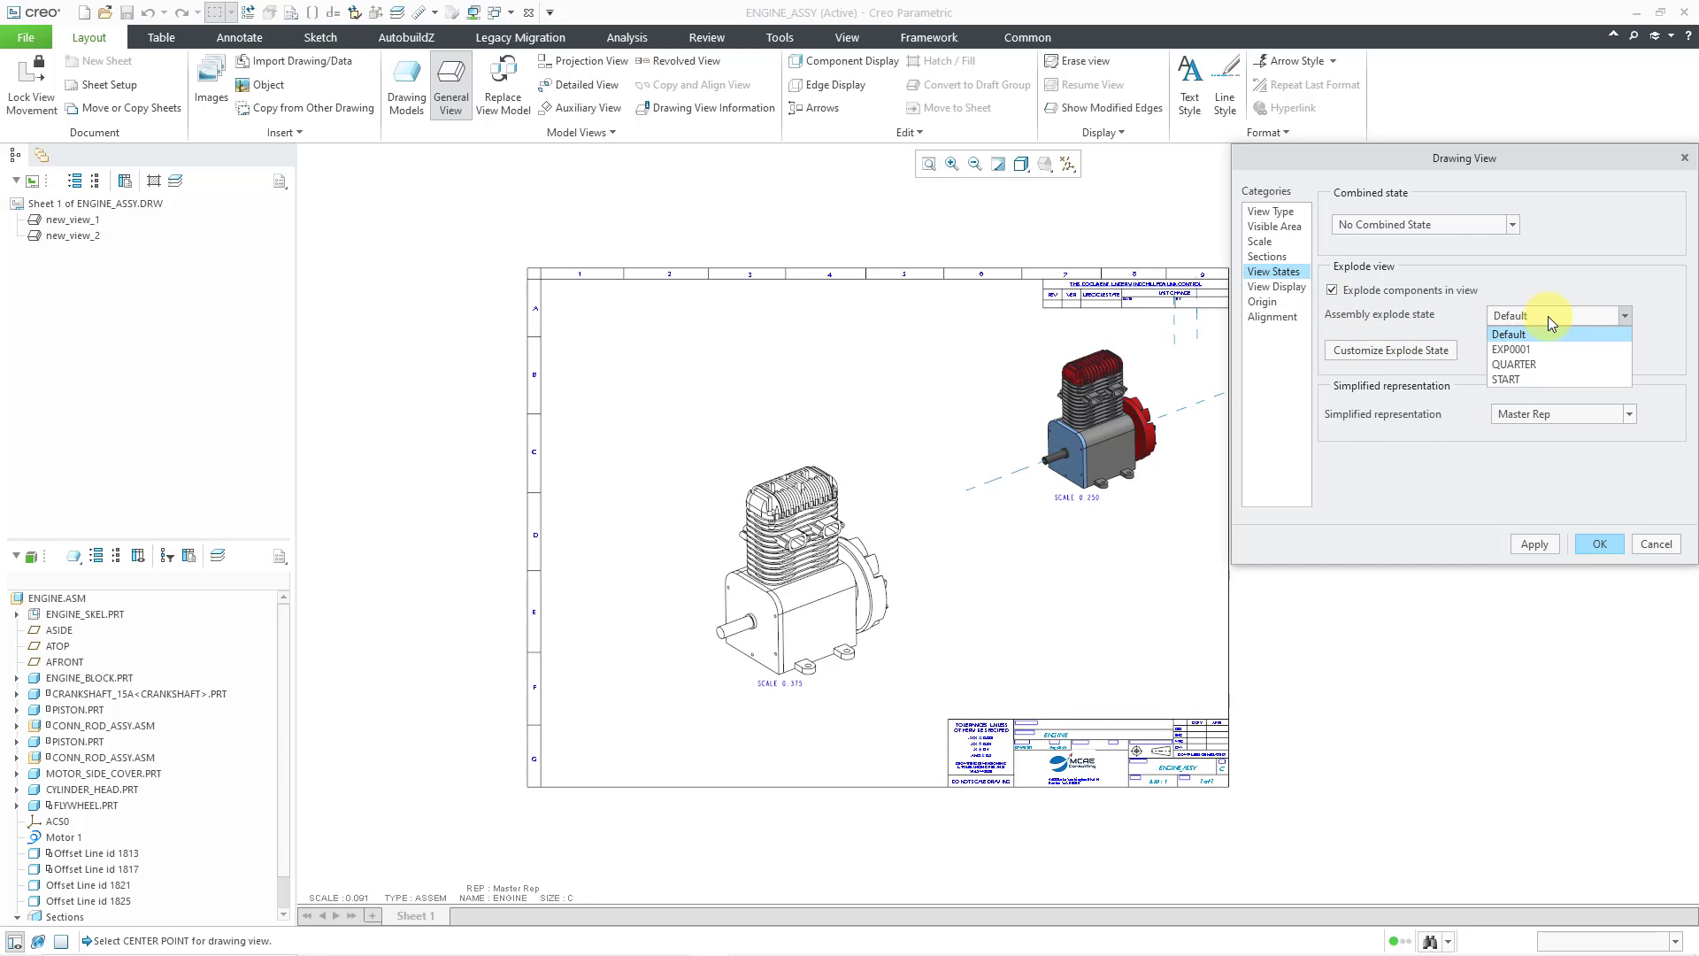
pyautogui.click(1543, 349)
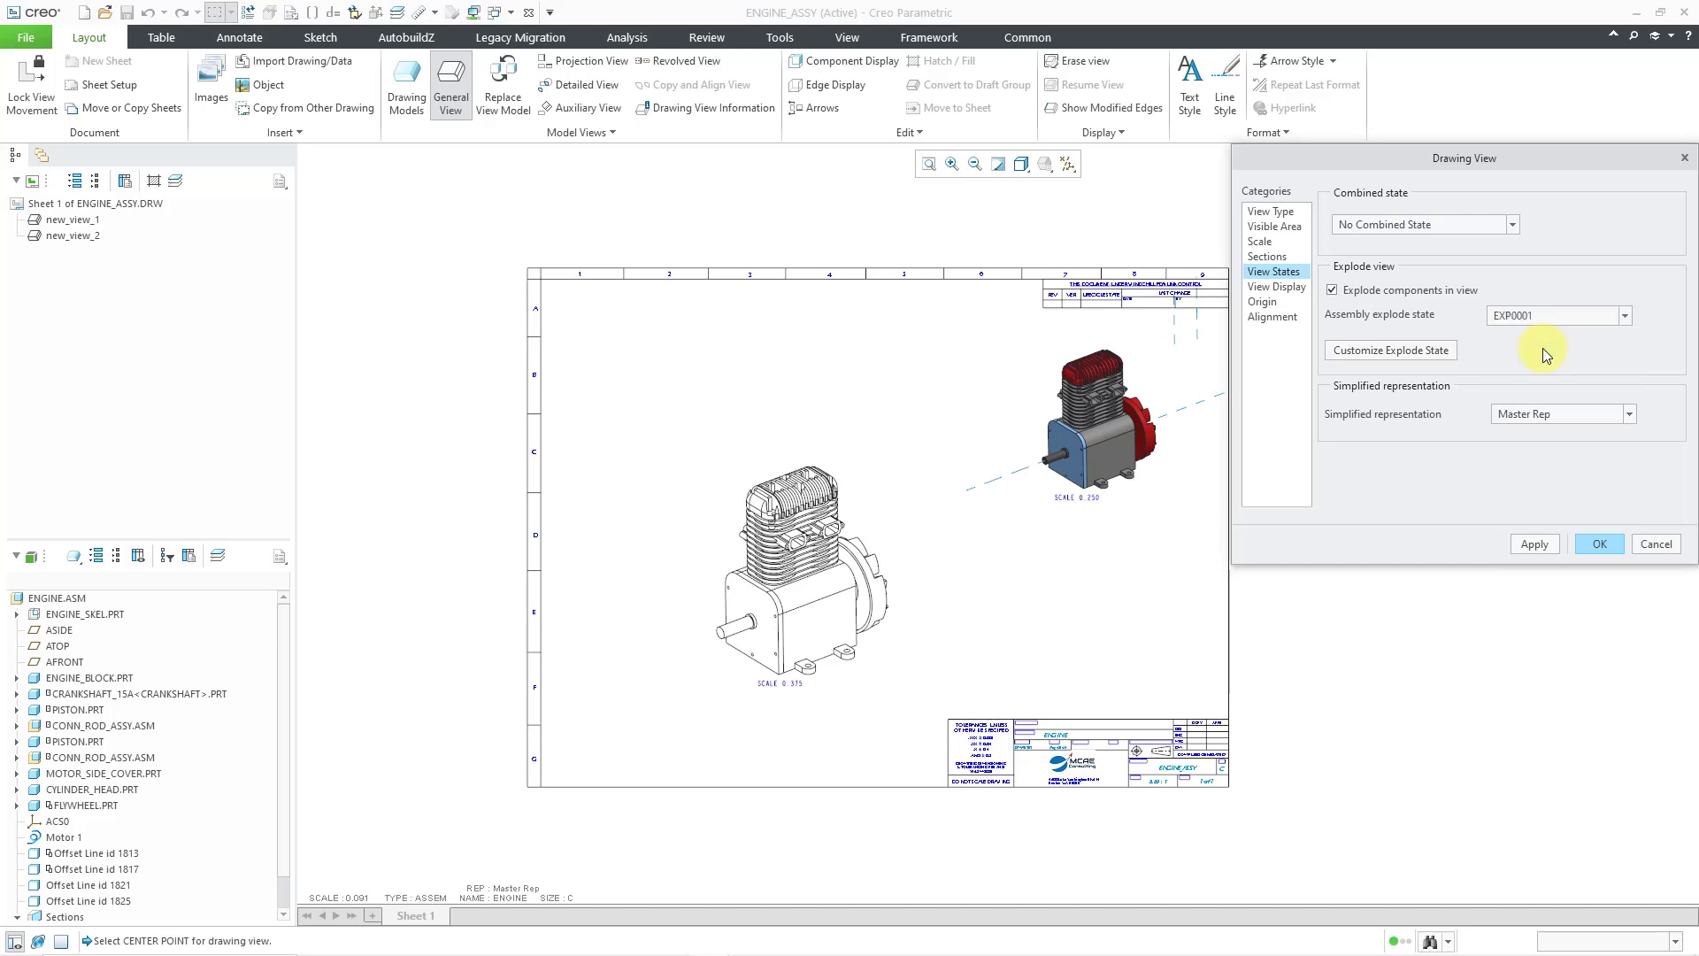
pyautogui.click(1539, 544)
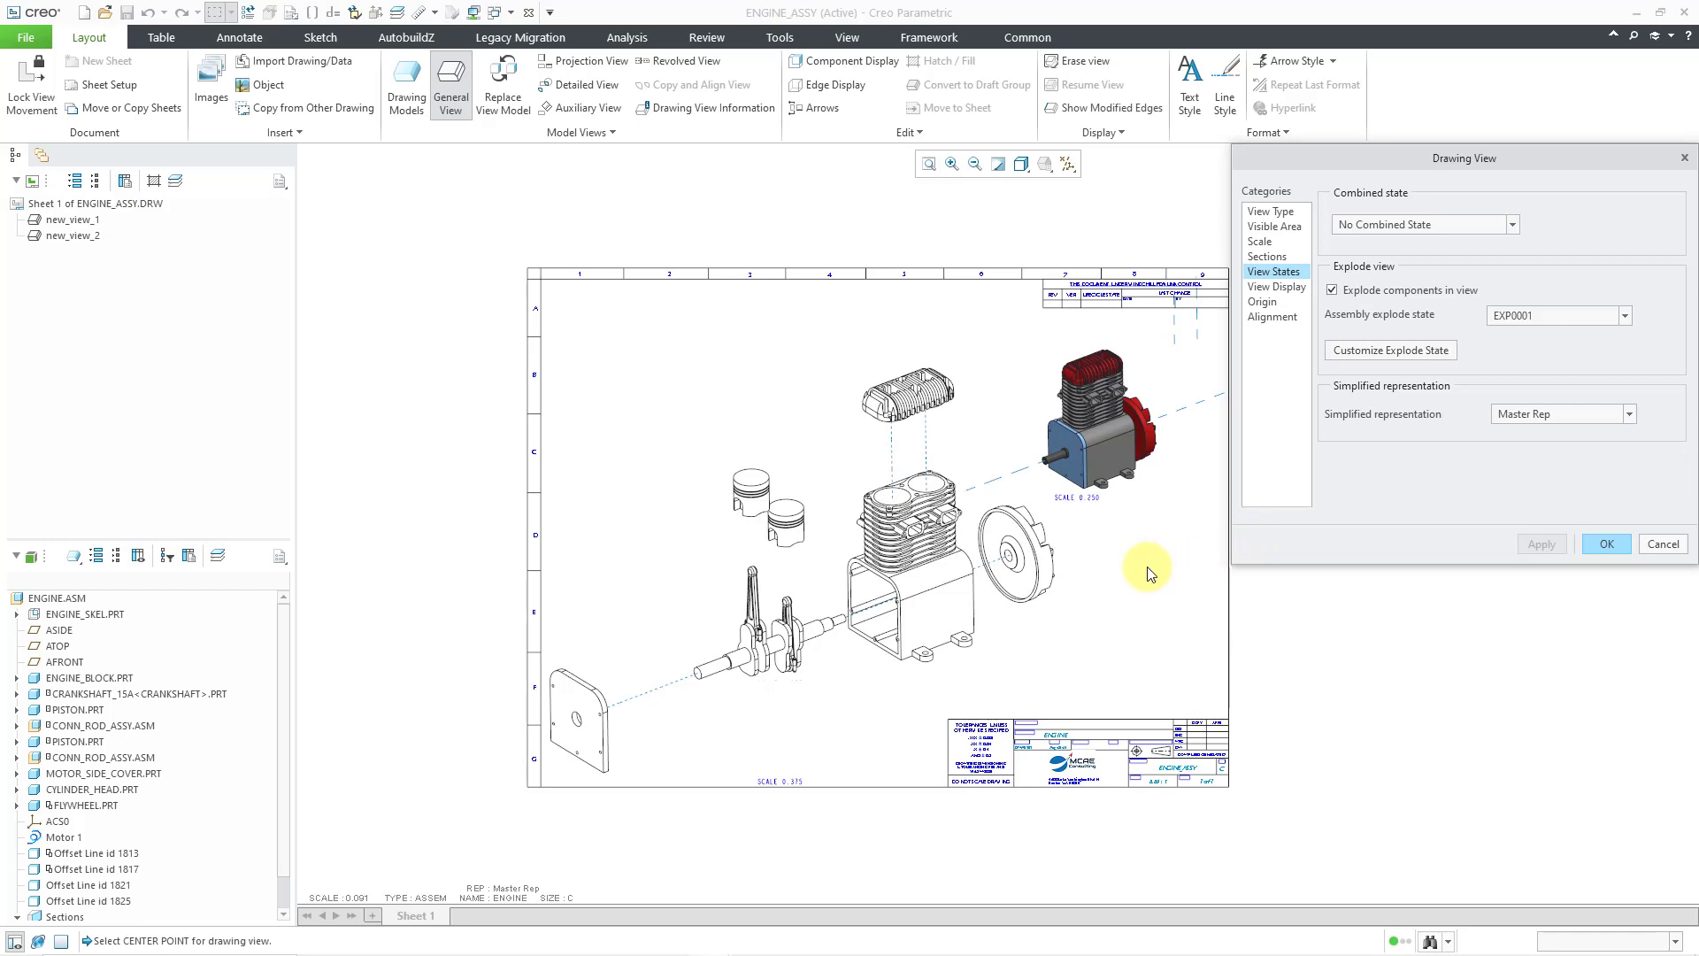
# Accept the exploded view's settings and move the shaded engine view farther up and right, closer to the sheet's corner
pyautogui.scroll(-2, 611, 596)
pyautogui.scroll(2, 972, 538)
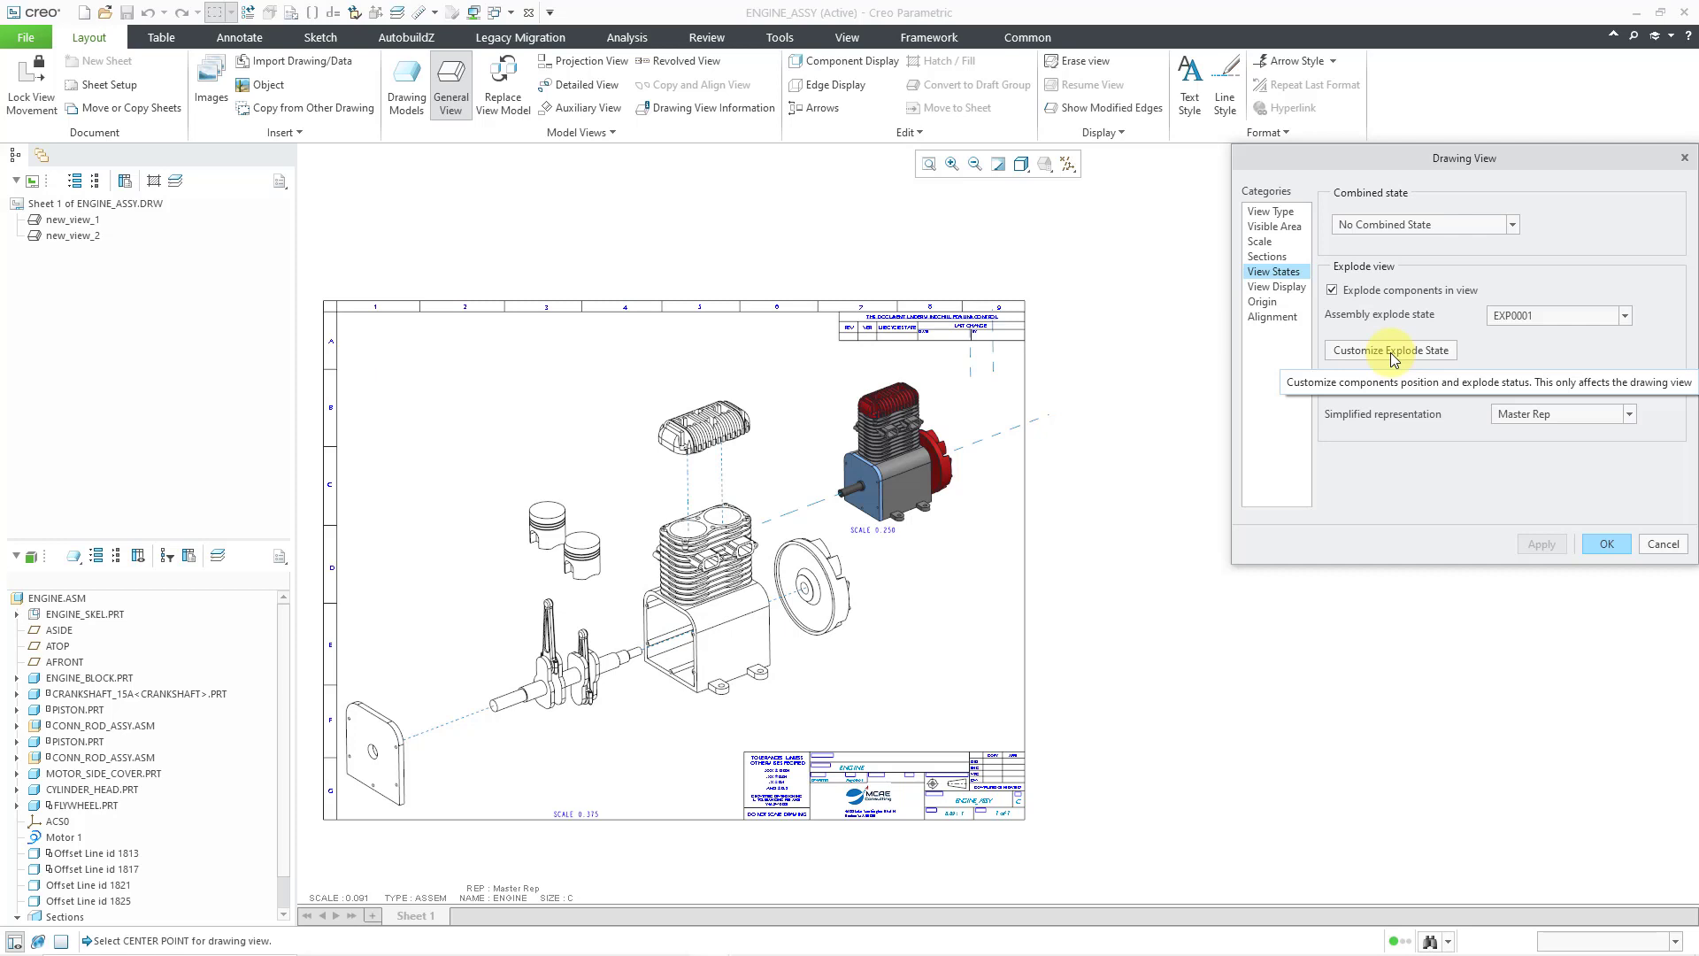
pyautogui.click(1607, 543)
pyautogui.click(915, 473)
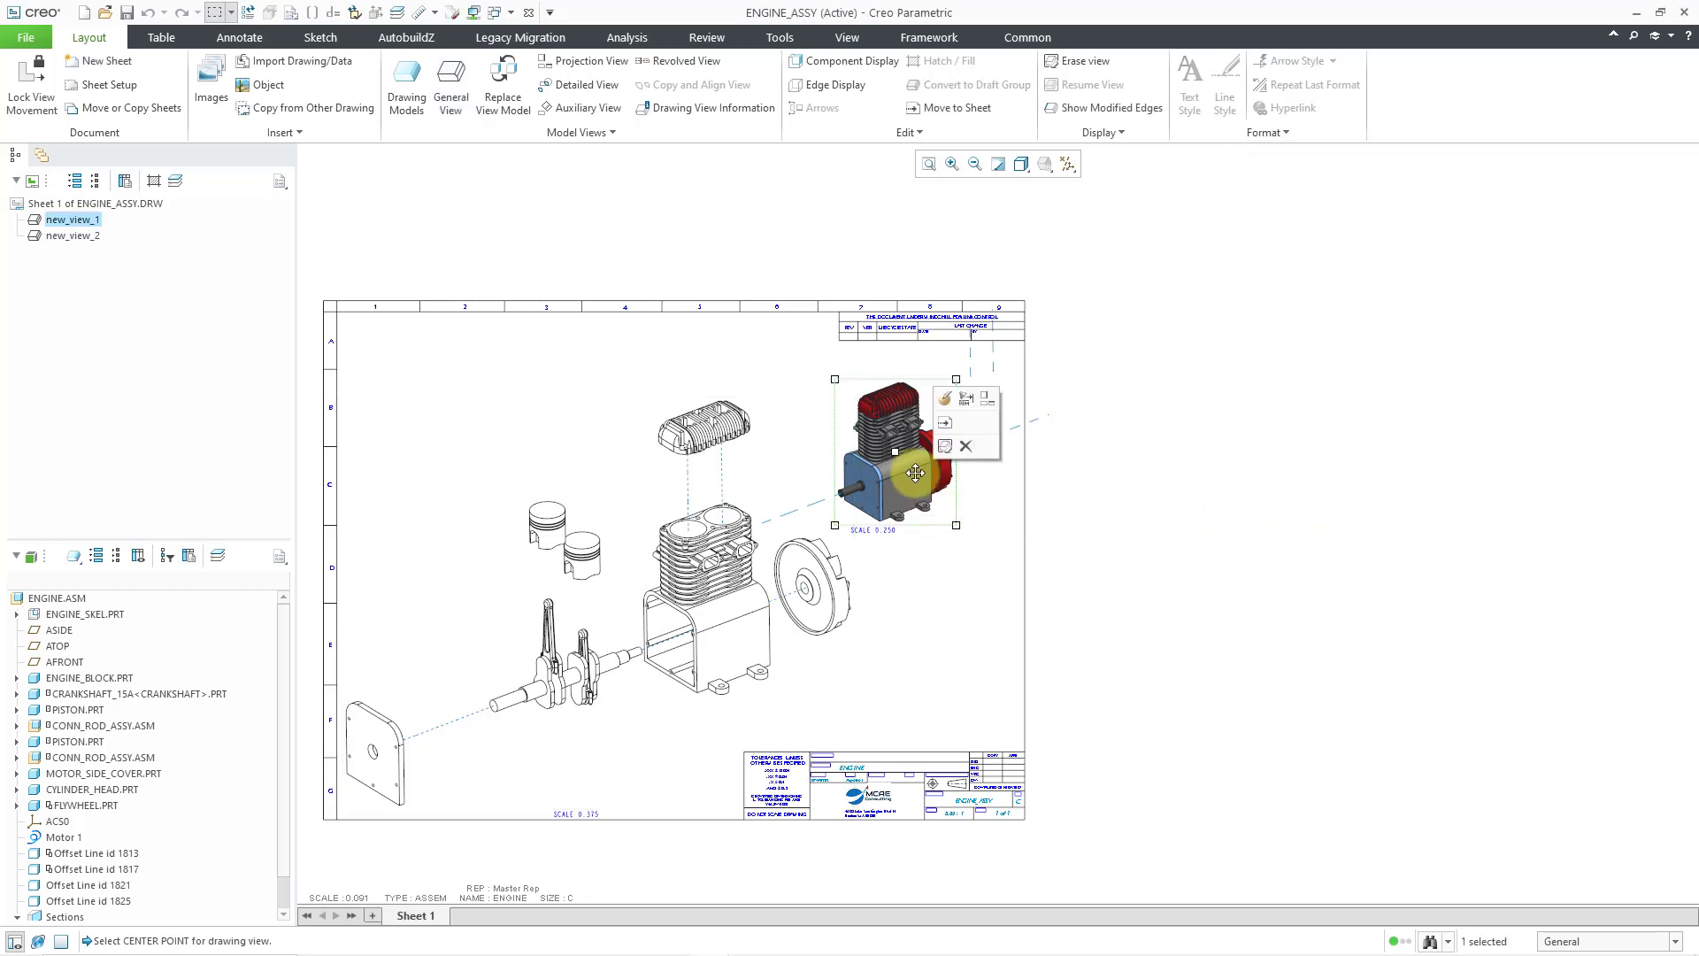
pyautogui.moveTo(915, 473)
pyautogui.mouseDown()
pyautogui.moveTo(895, 442)
pyautogui.moveTo(956, 425)
pyautogui.moveTo(988, 480)
pyautogui.mouseUp()
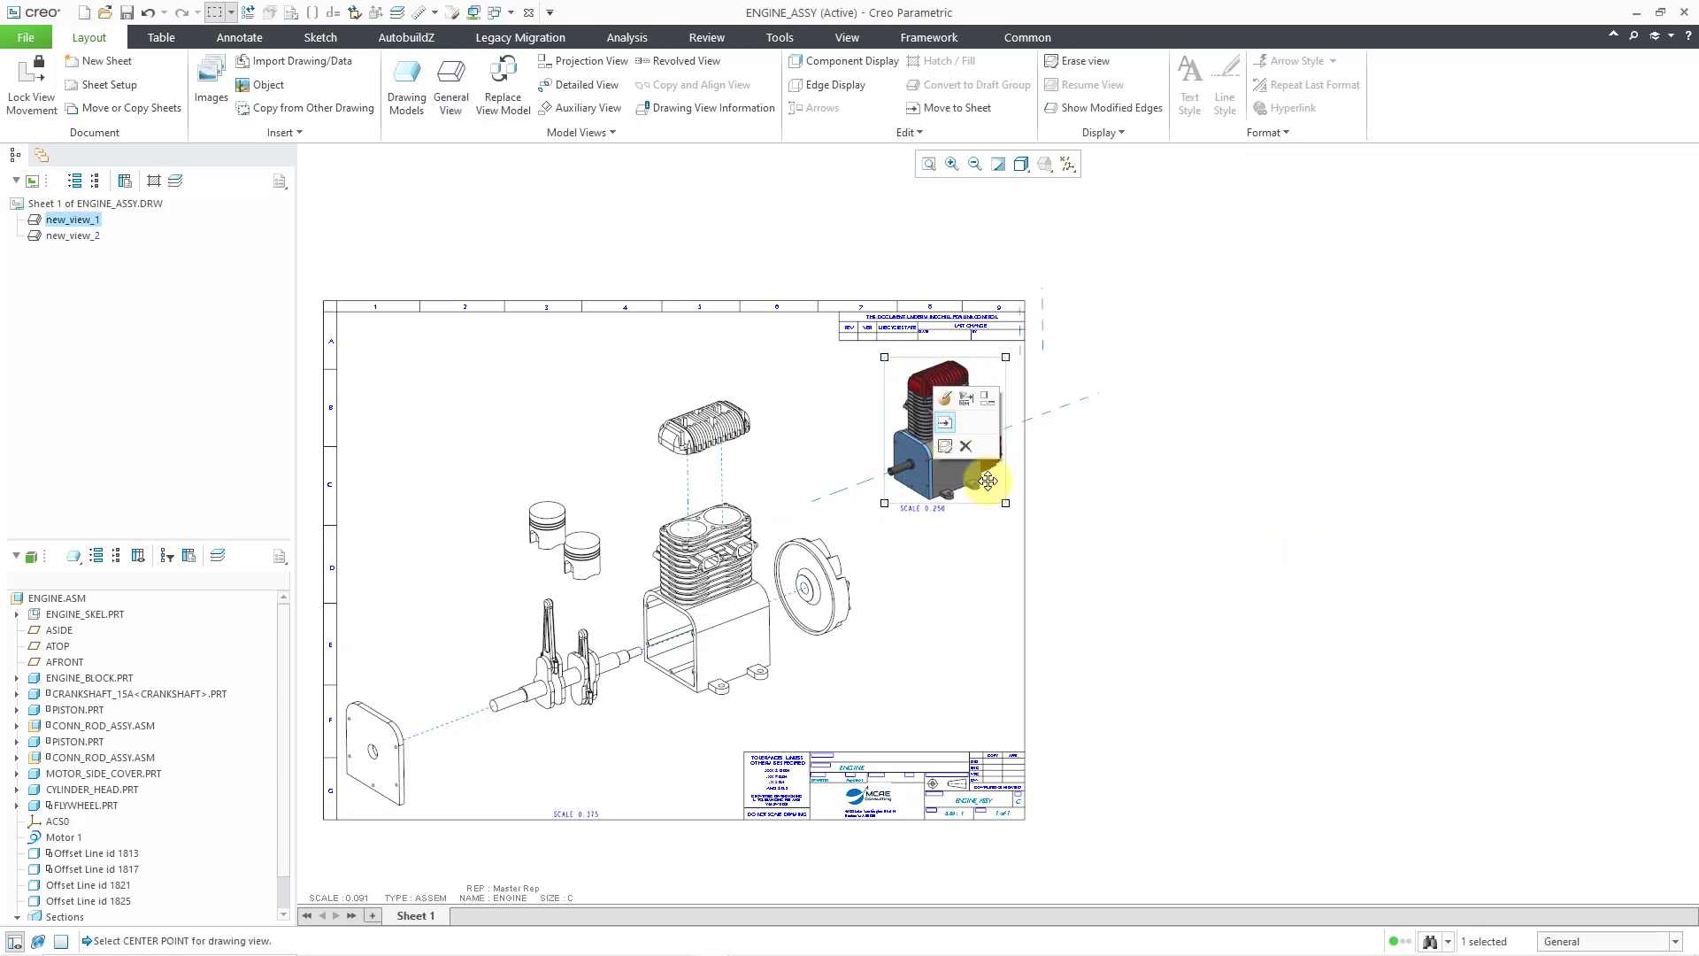
pyautogui.click(922, 651)
# Move the exploded view's scale note up from the sheet border to the open area below the crankshaft and engine block
pyautogui.moveTo(899, 643); pyautogui.dragTo(1100, 607, button='middle')
pyautogui.moveTo(928, 595)
pyautogui.keyDown('ctrl'); pyautogui.mouseDown(button='middle')
pyautogui.moveTo(940, 707)
pyautogui.moveTo(940, 690)
pyautogui.mouseUp(button='middle'); pyautogui.keyUp('ctrl')
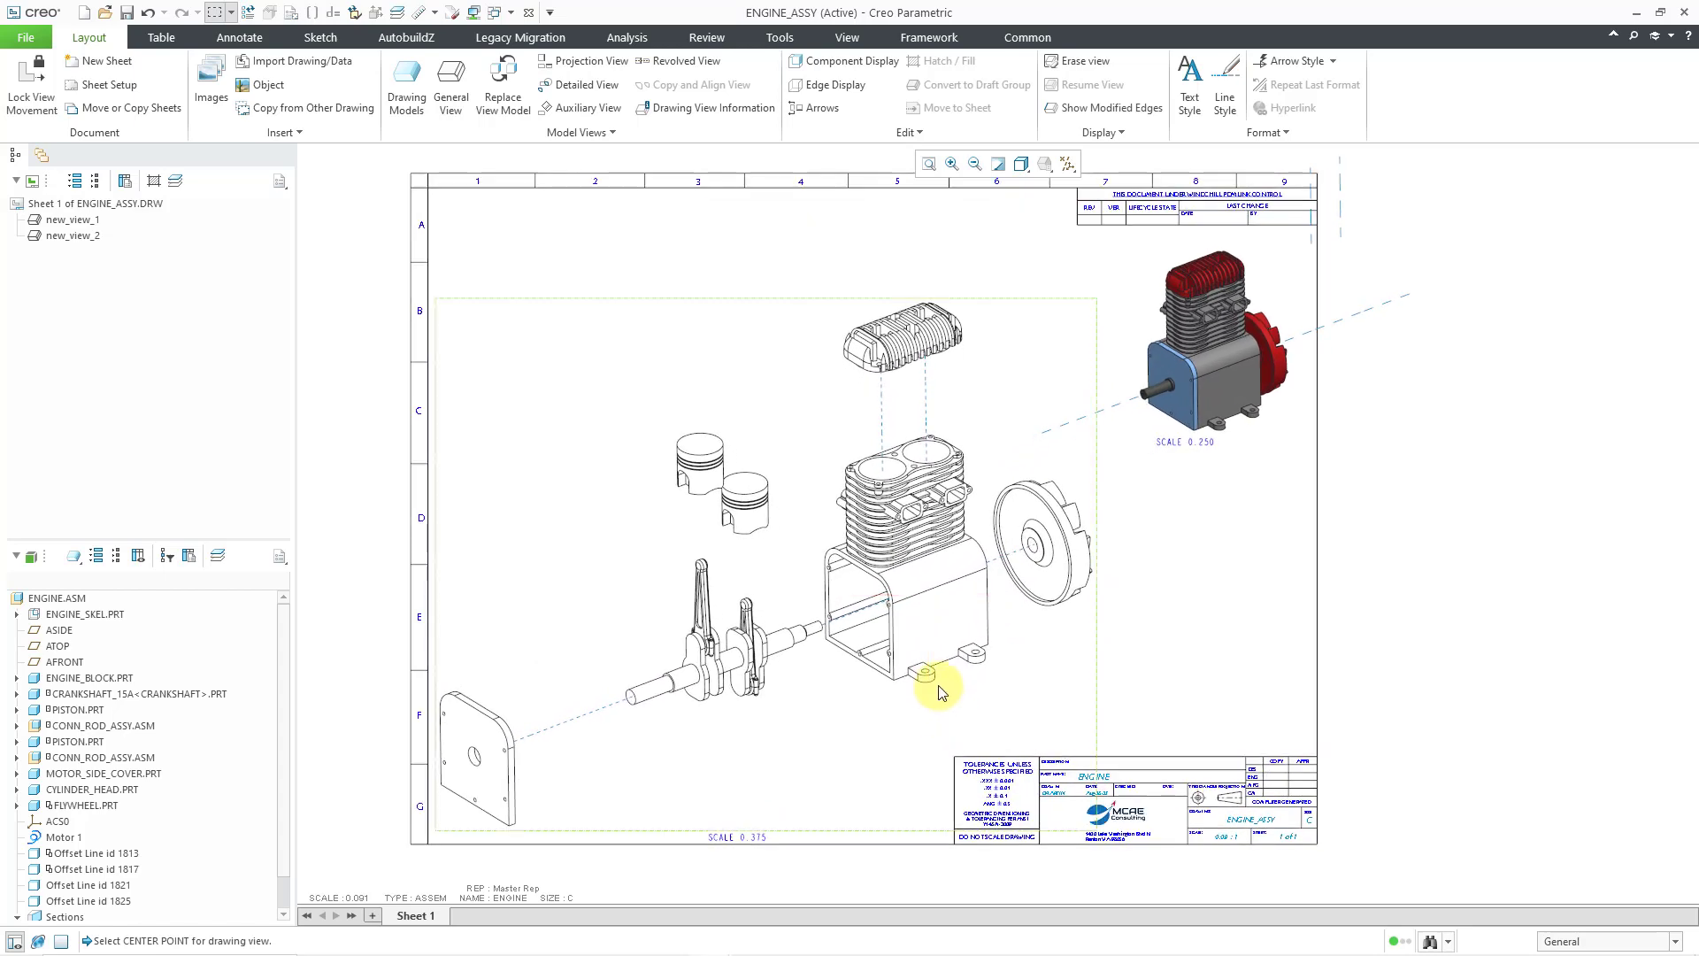
pyautogui.click(752, 839)
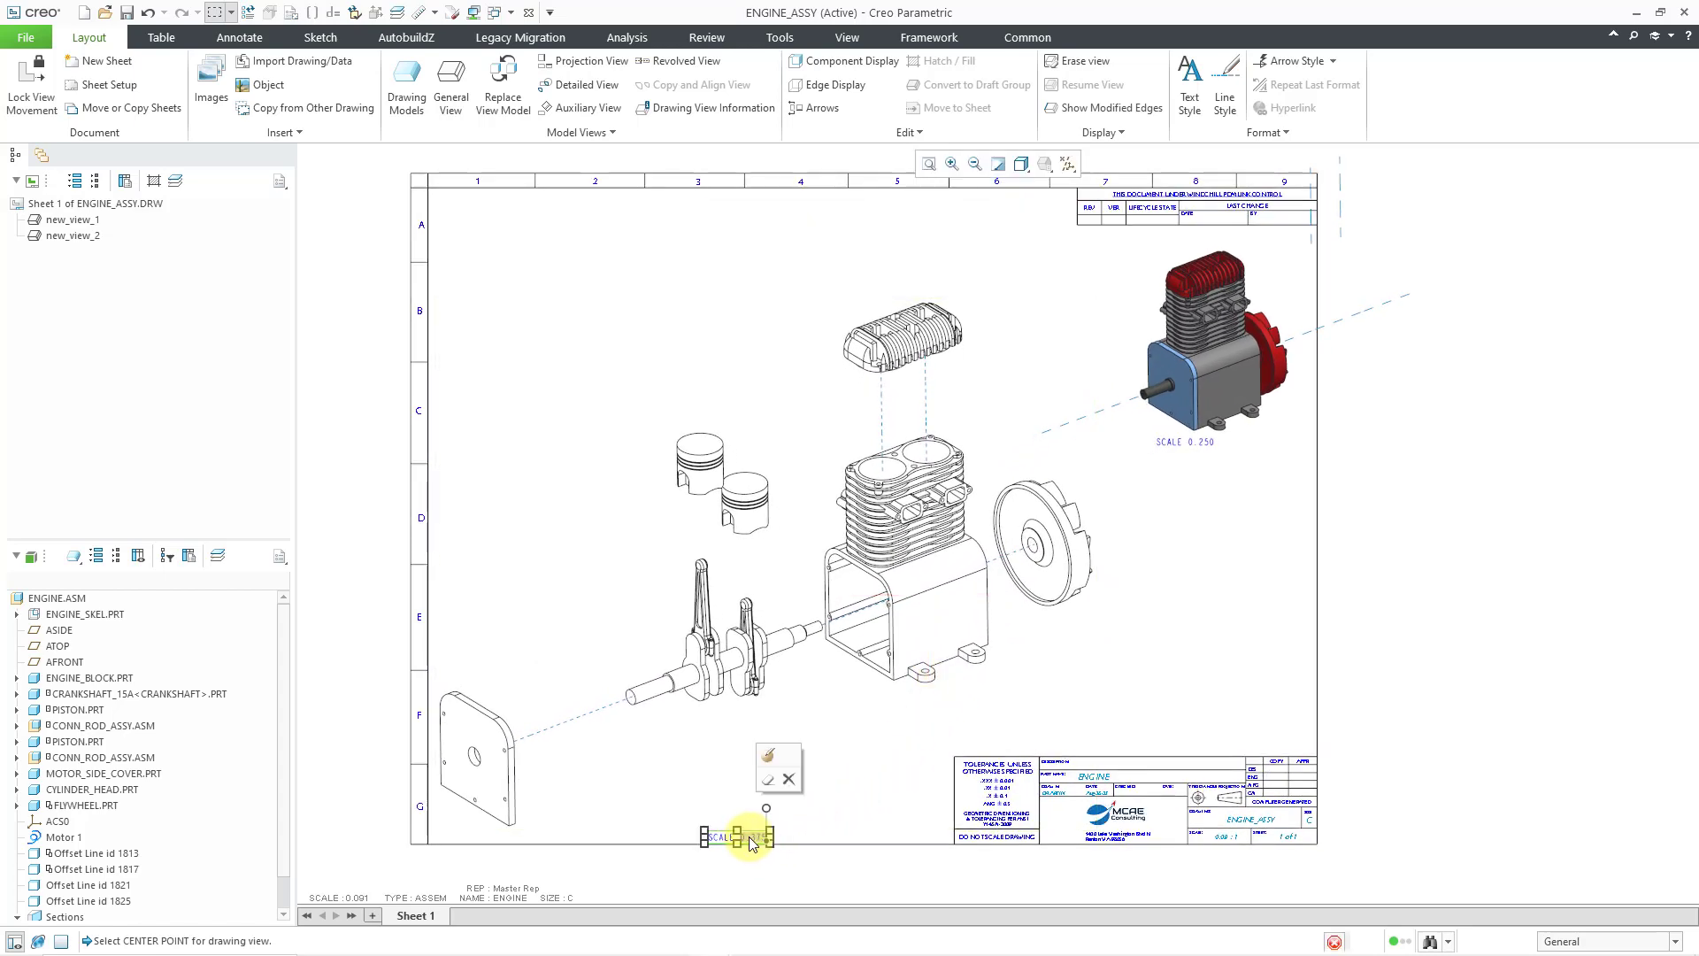
pyautogui.moveTo(751, 839); pyautogui.dragTo(799, 746)
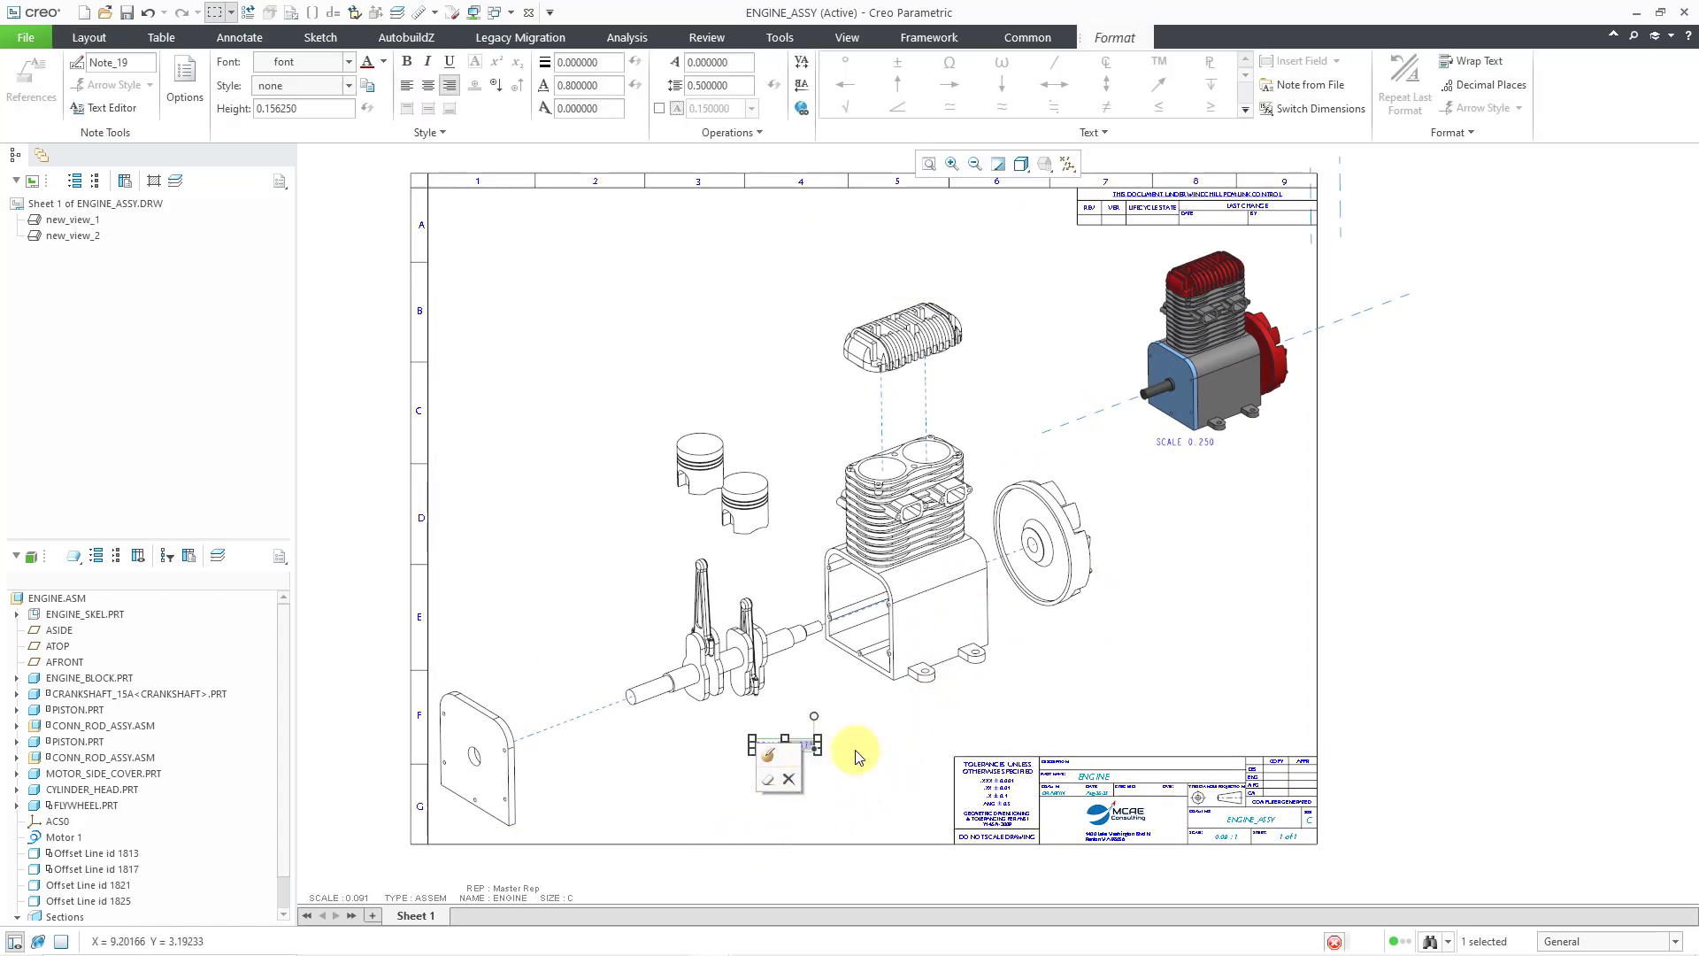
pyautogui.click(857, 801)
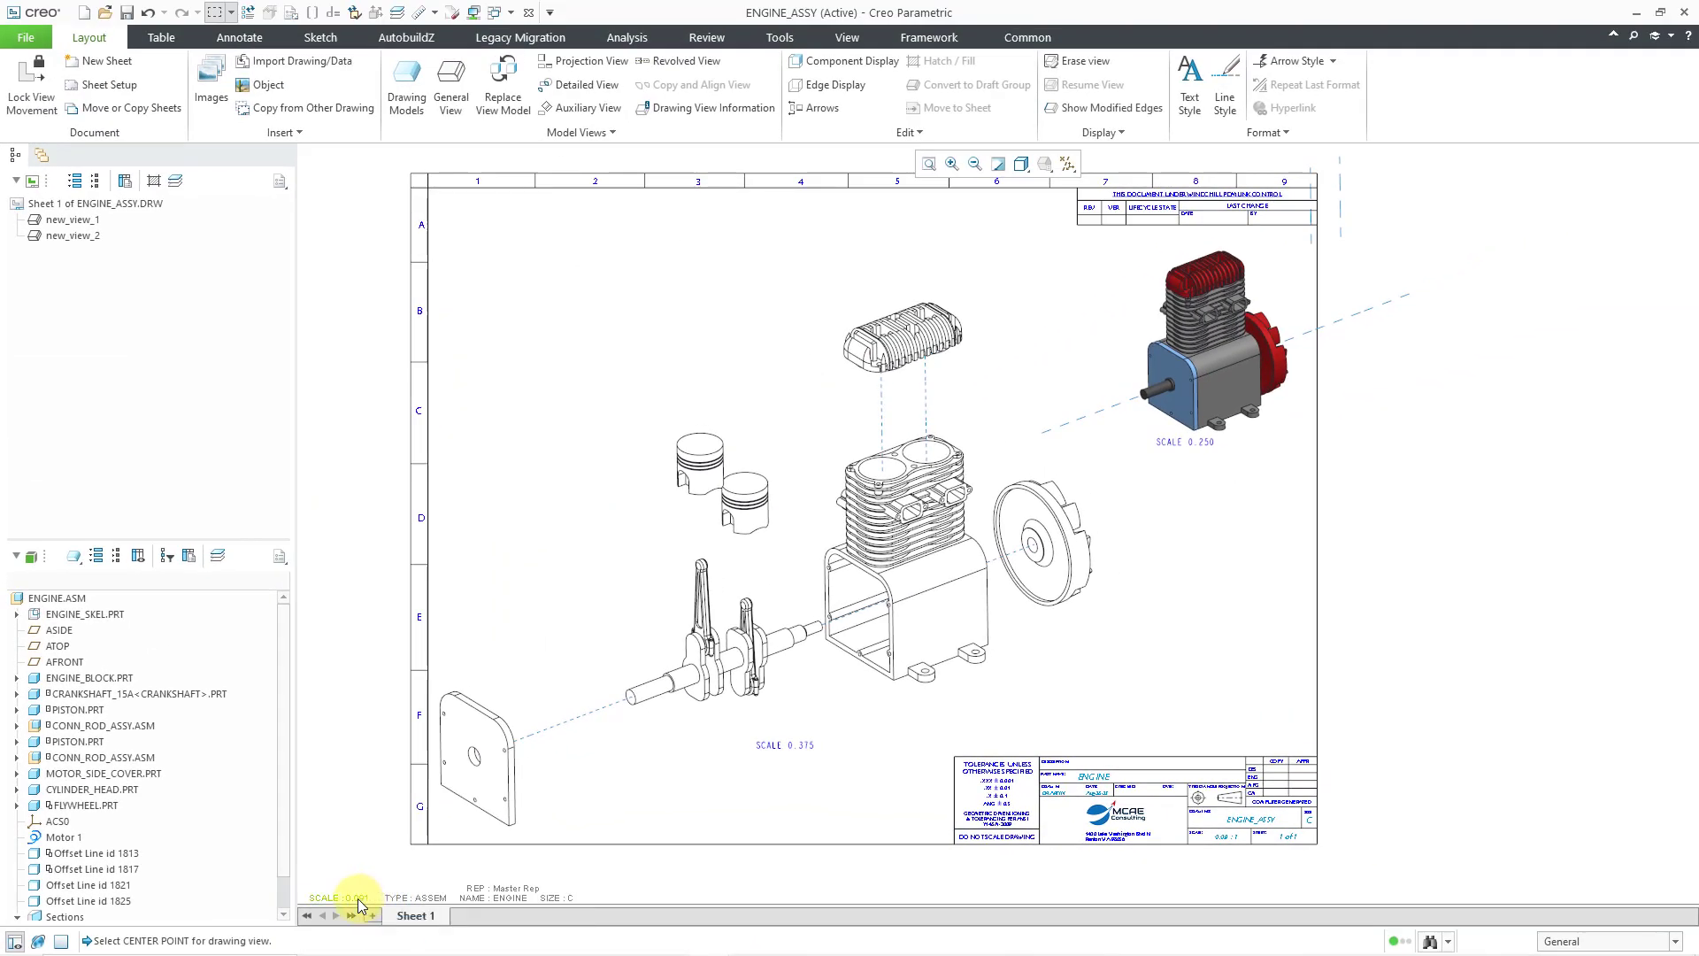
# Set the drawing sheet's default scale to 0.25
pyautogui.doubleClick(358, 899)
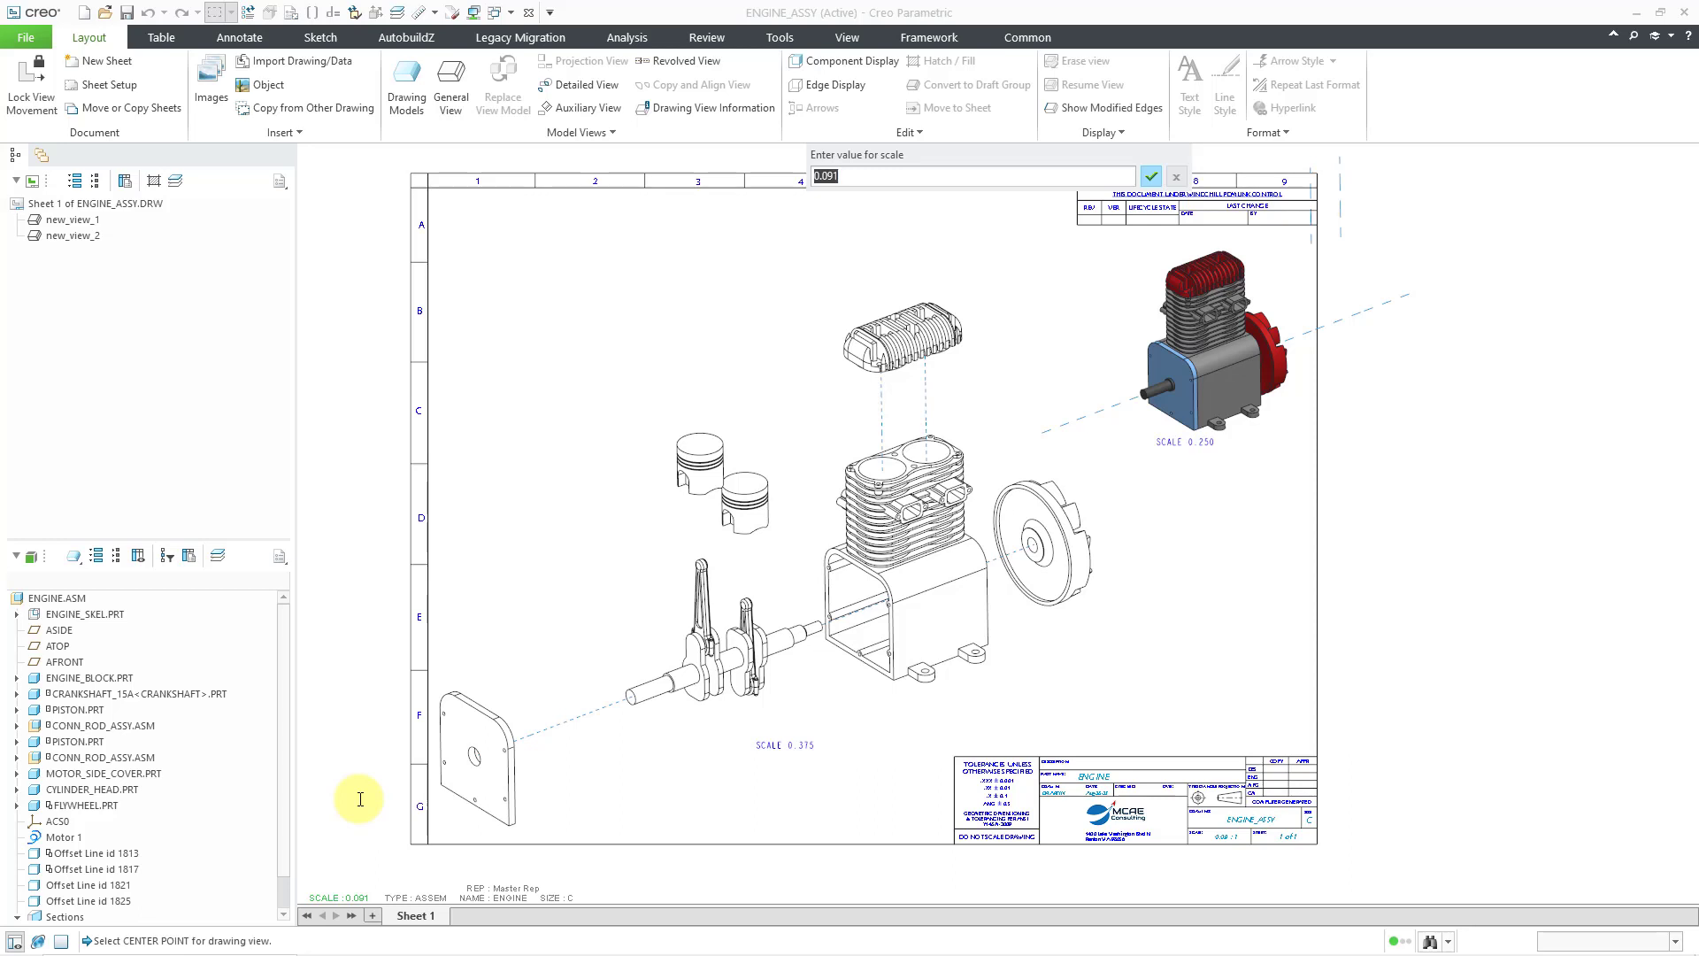
pyautogui.write('.25')
pyautogui.press('Return')
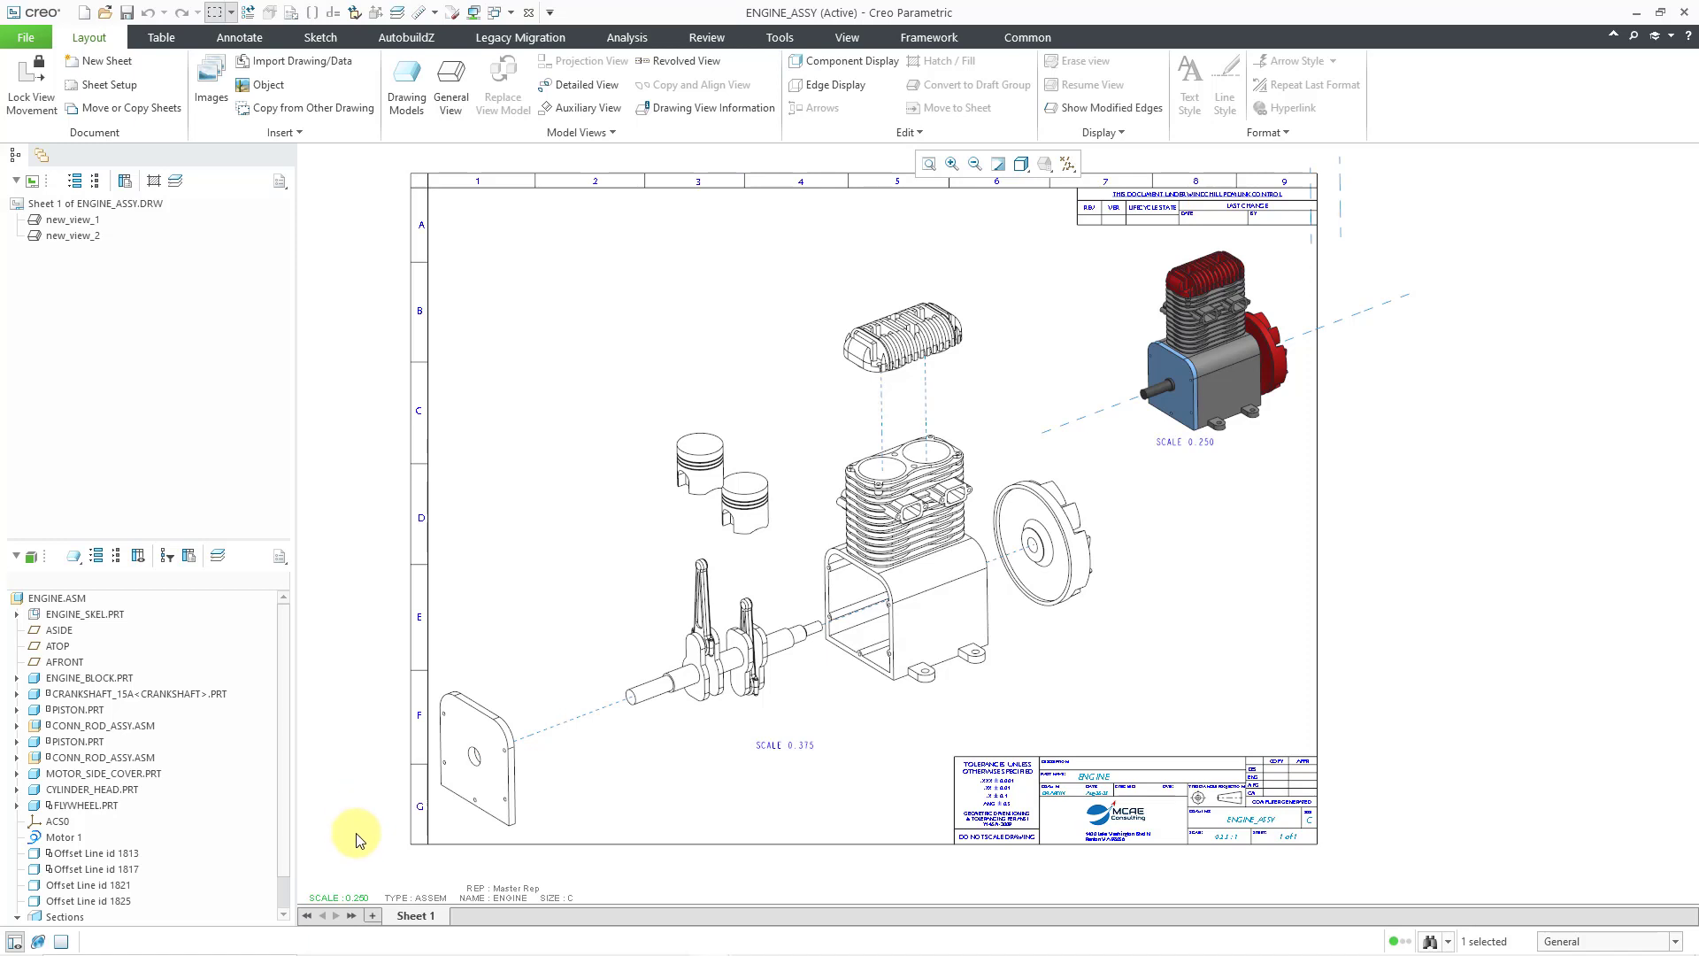
pyautogui.click(356, 839)
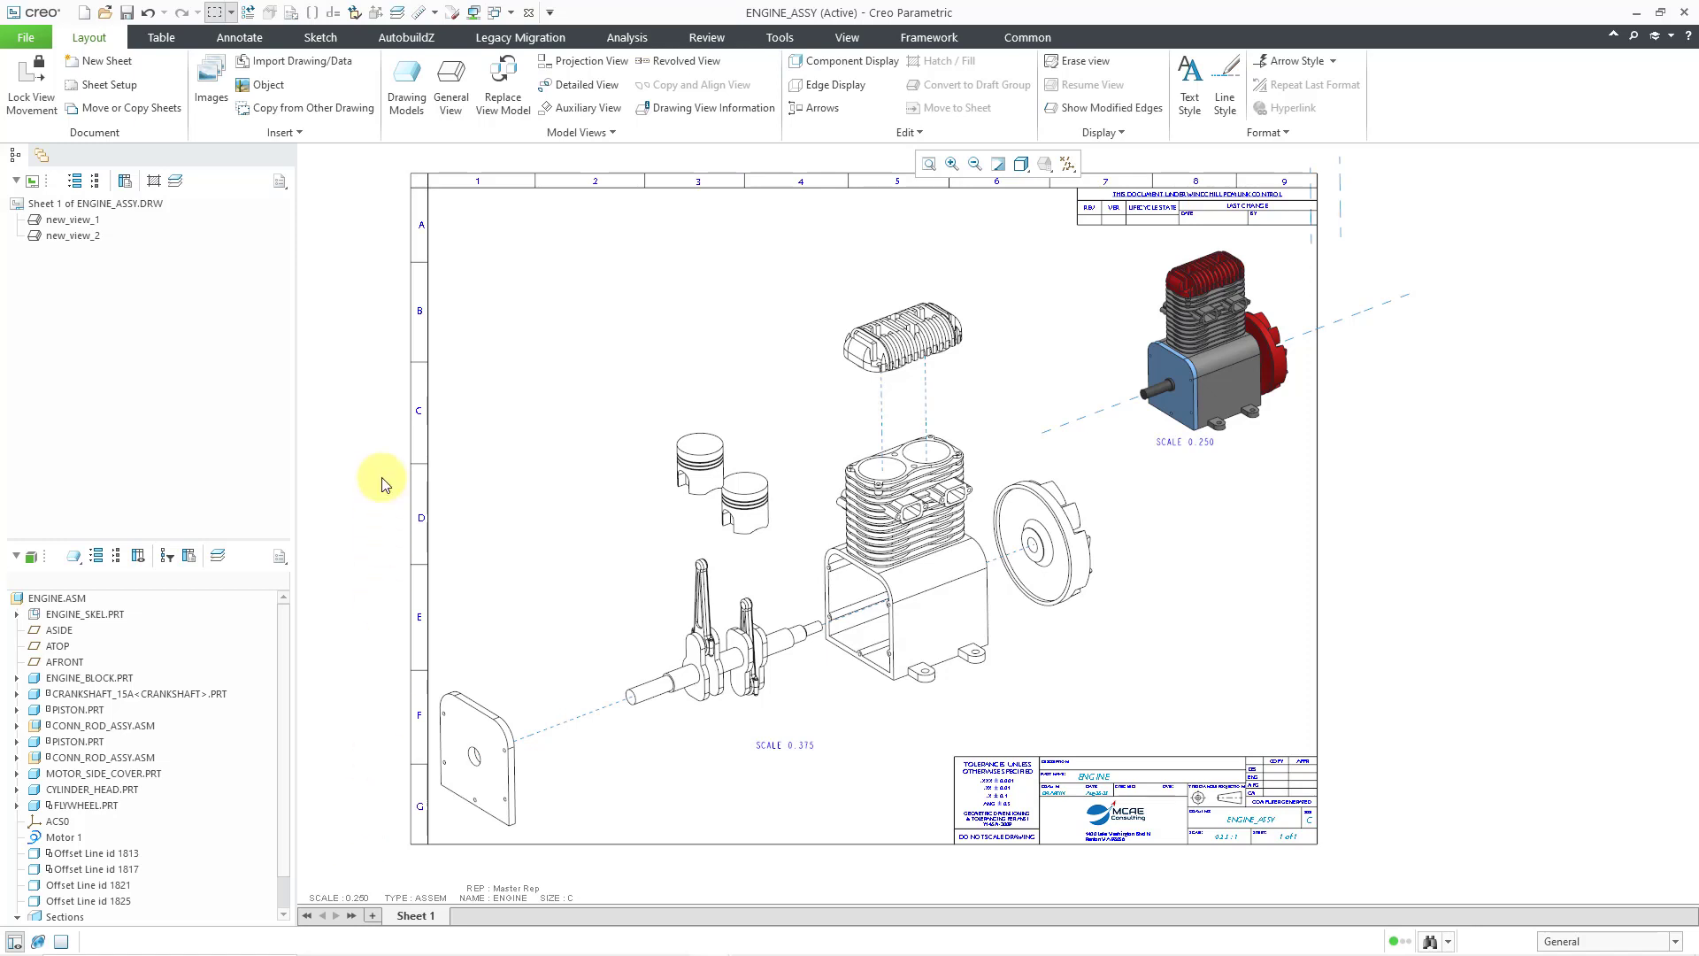
# Add engine_block.prt to the drawing as an additional drawing model and finish the model selection
pyautogui.click(406, 104)
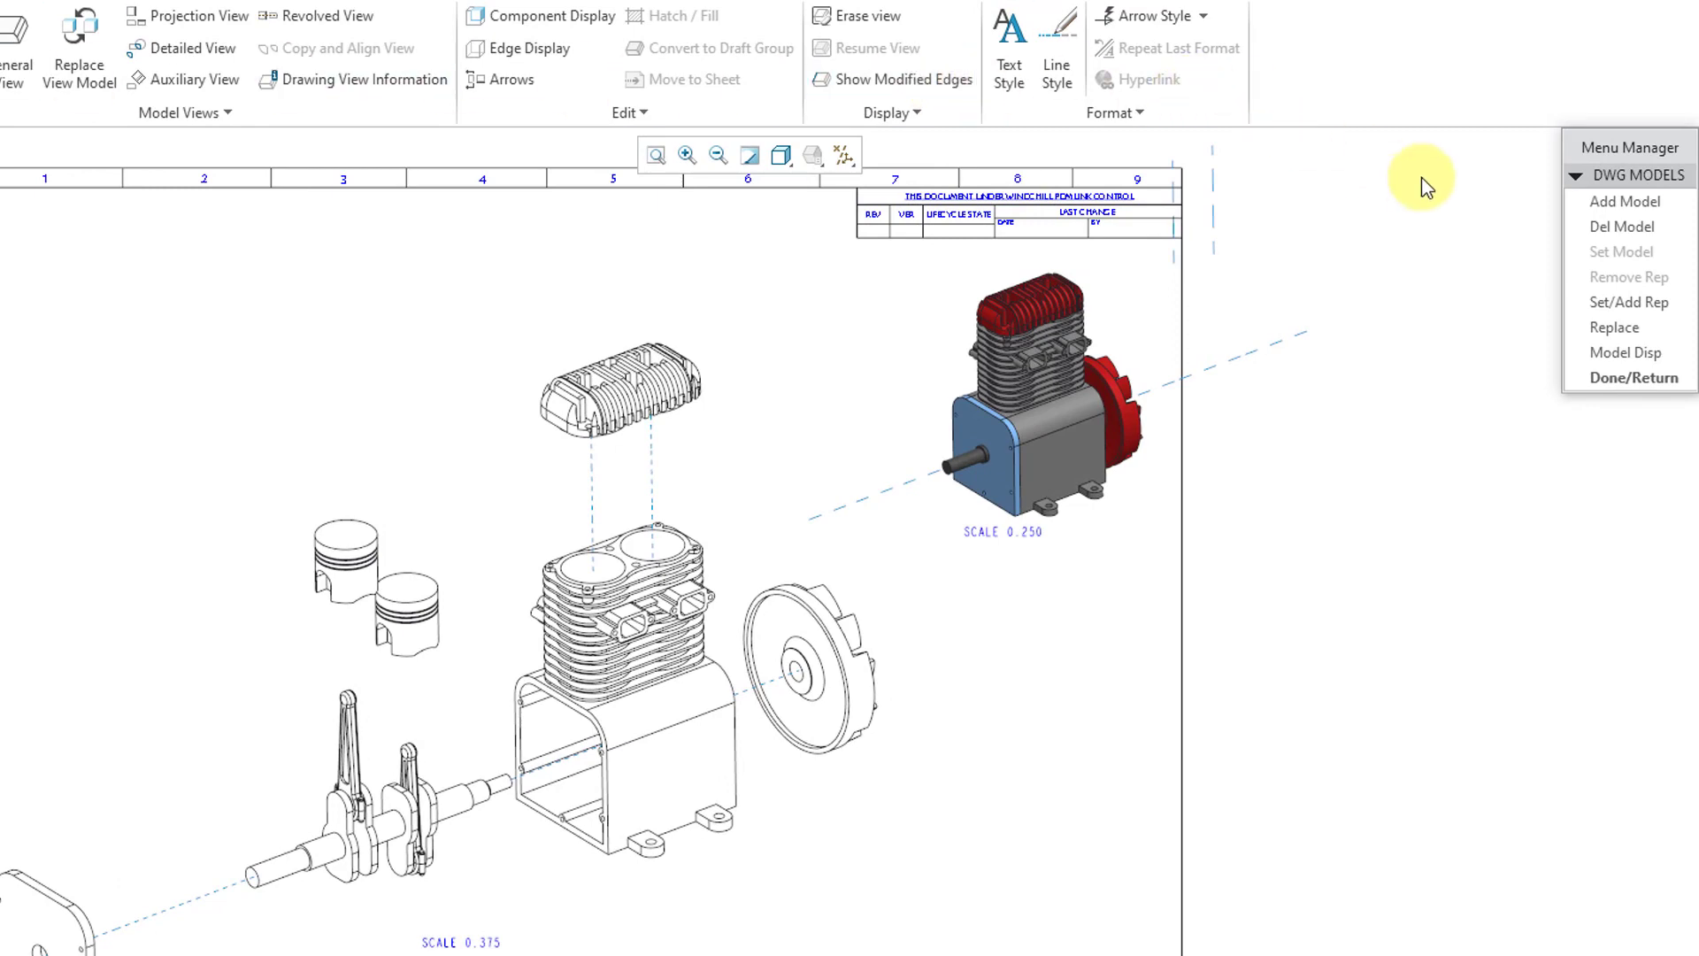
pyautogui.click(1569, 200)
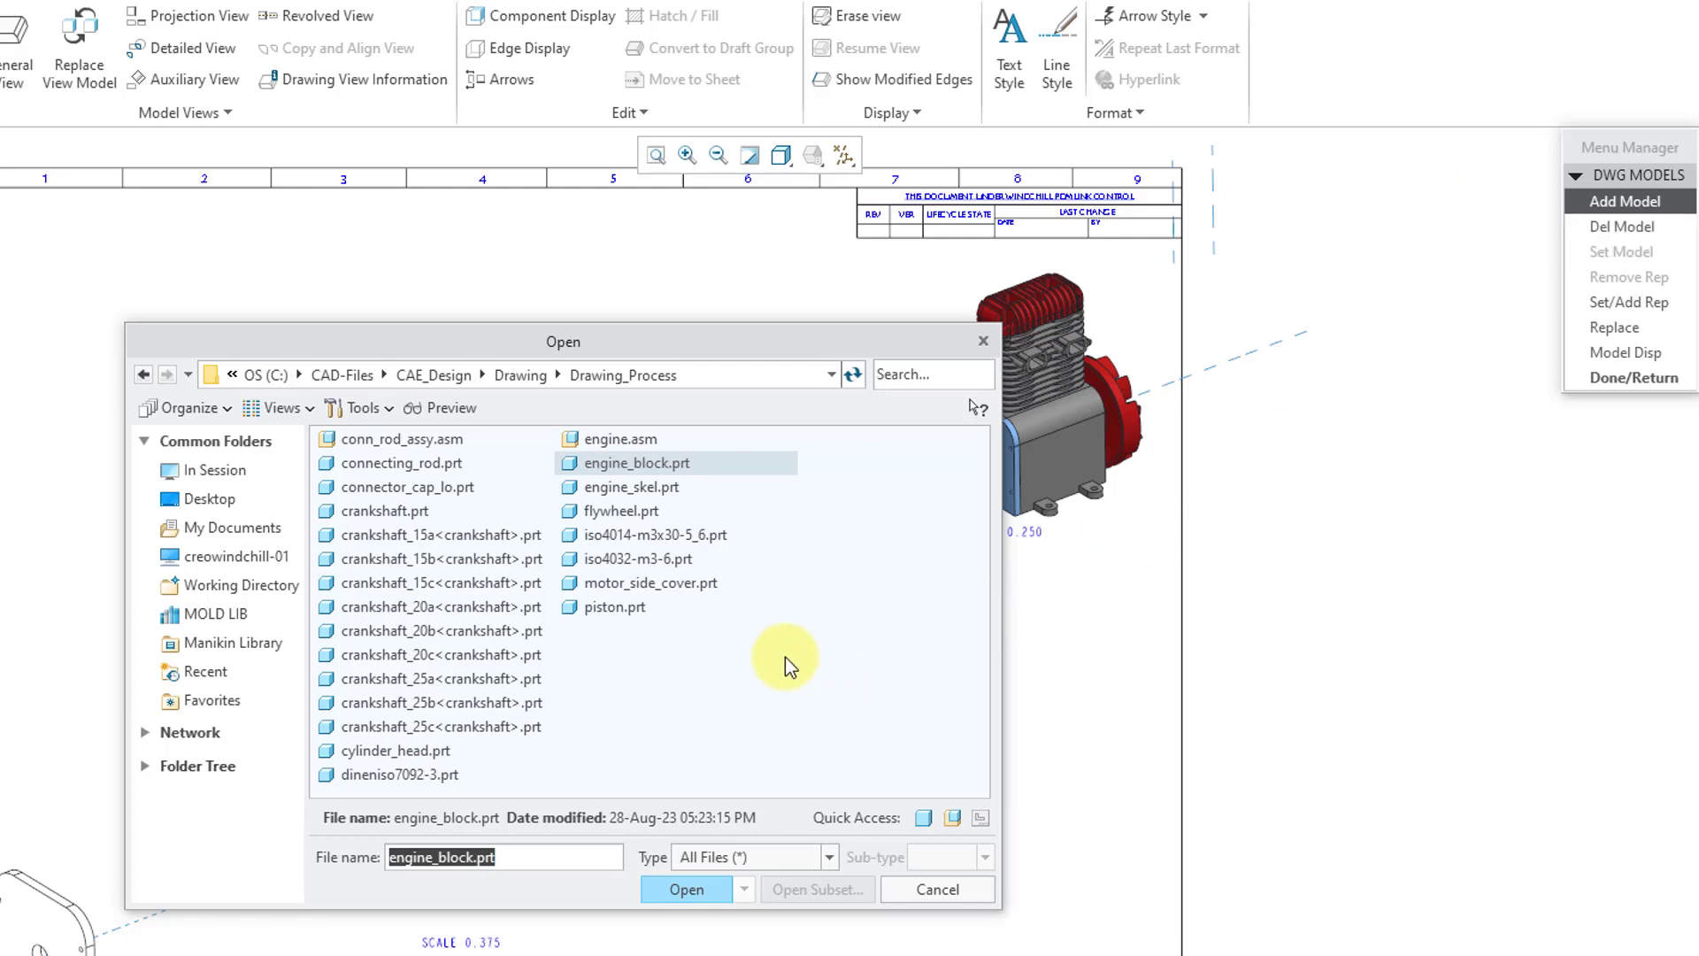
pyautogui.click(629, 462)
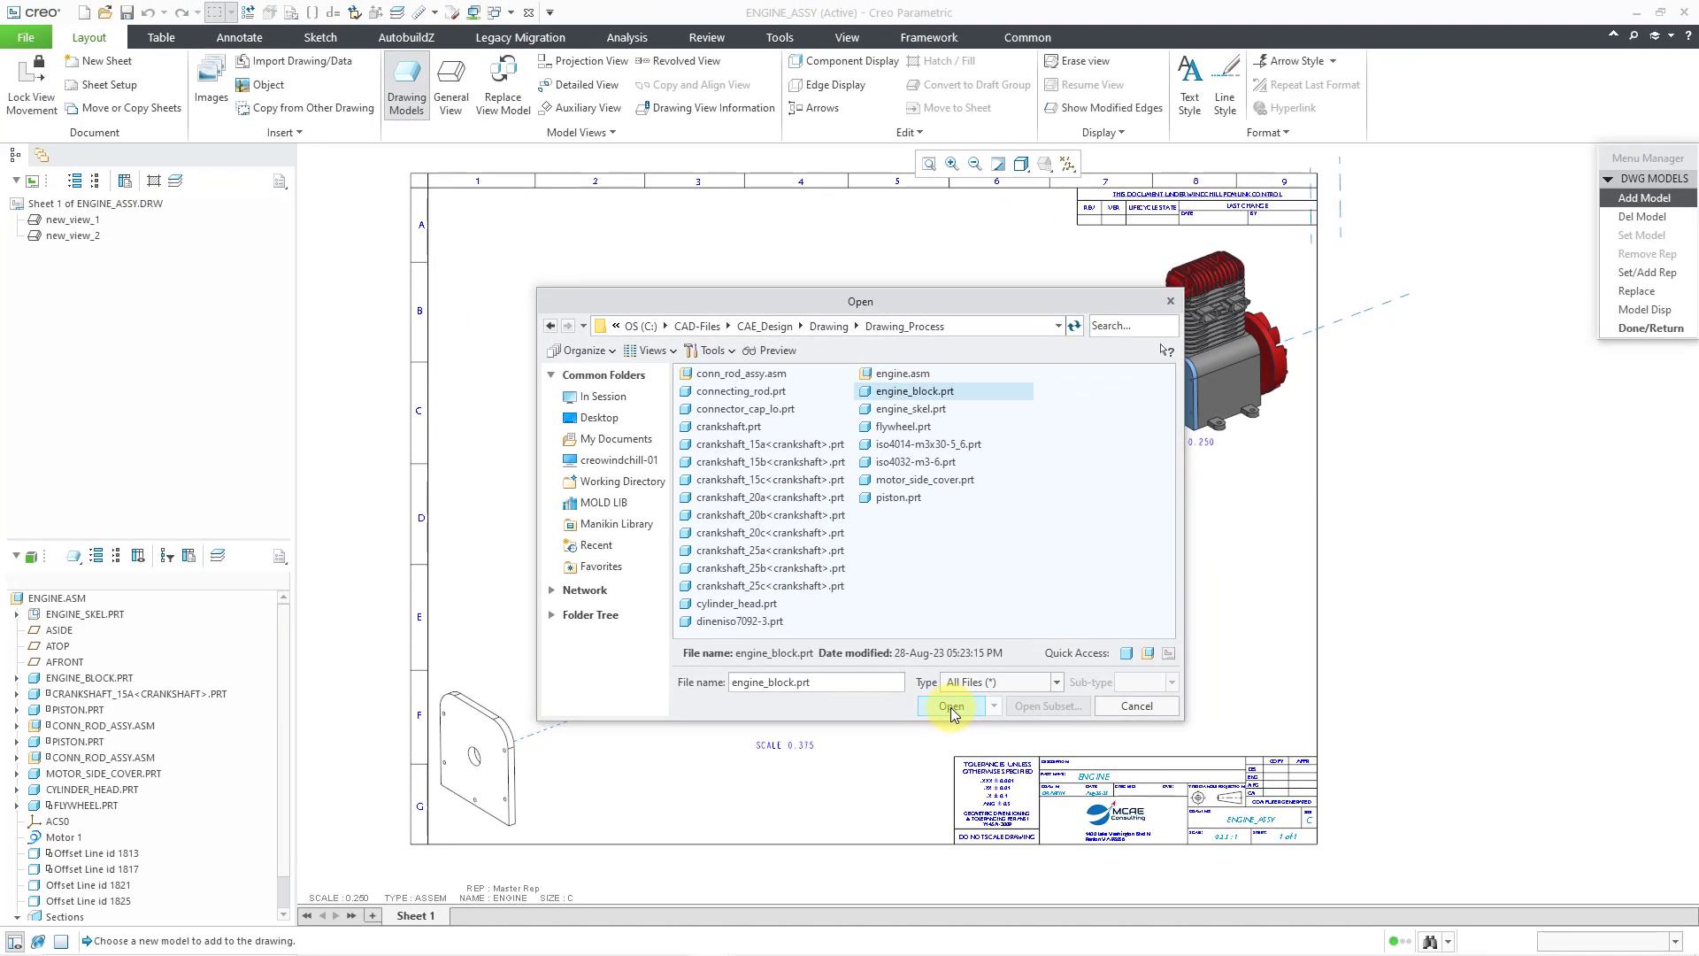
pyautogui.click(951, 709)
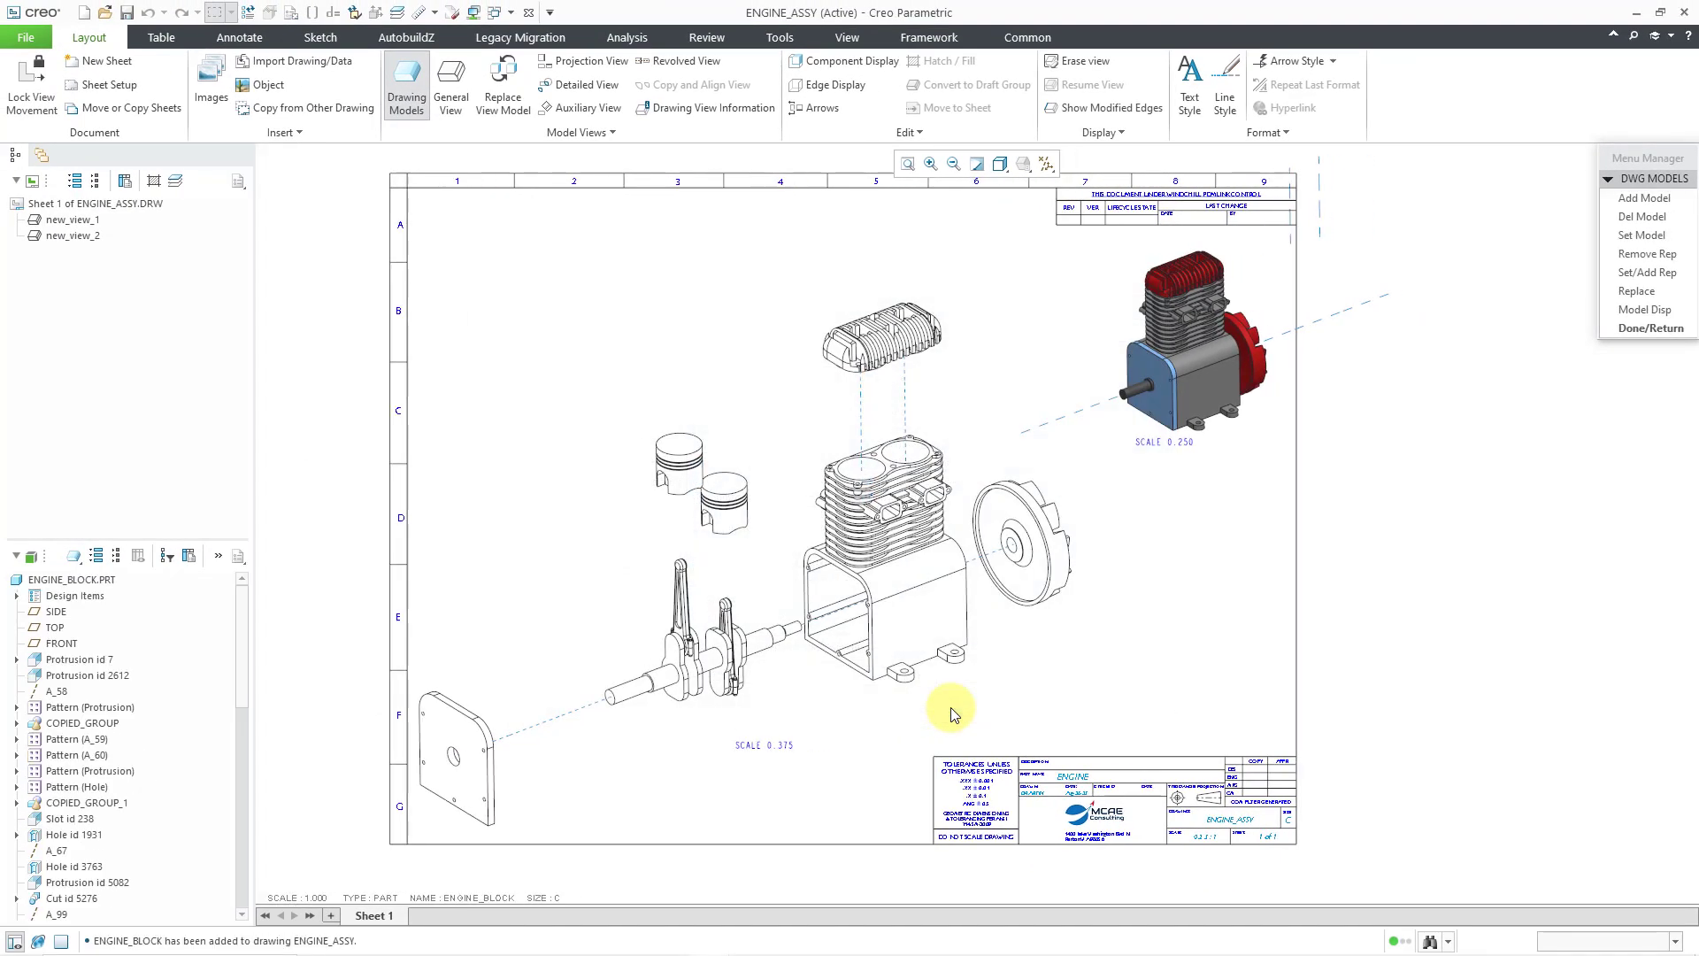
pyautogui.click(1636, 327)
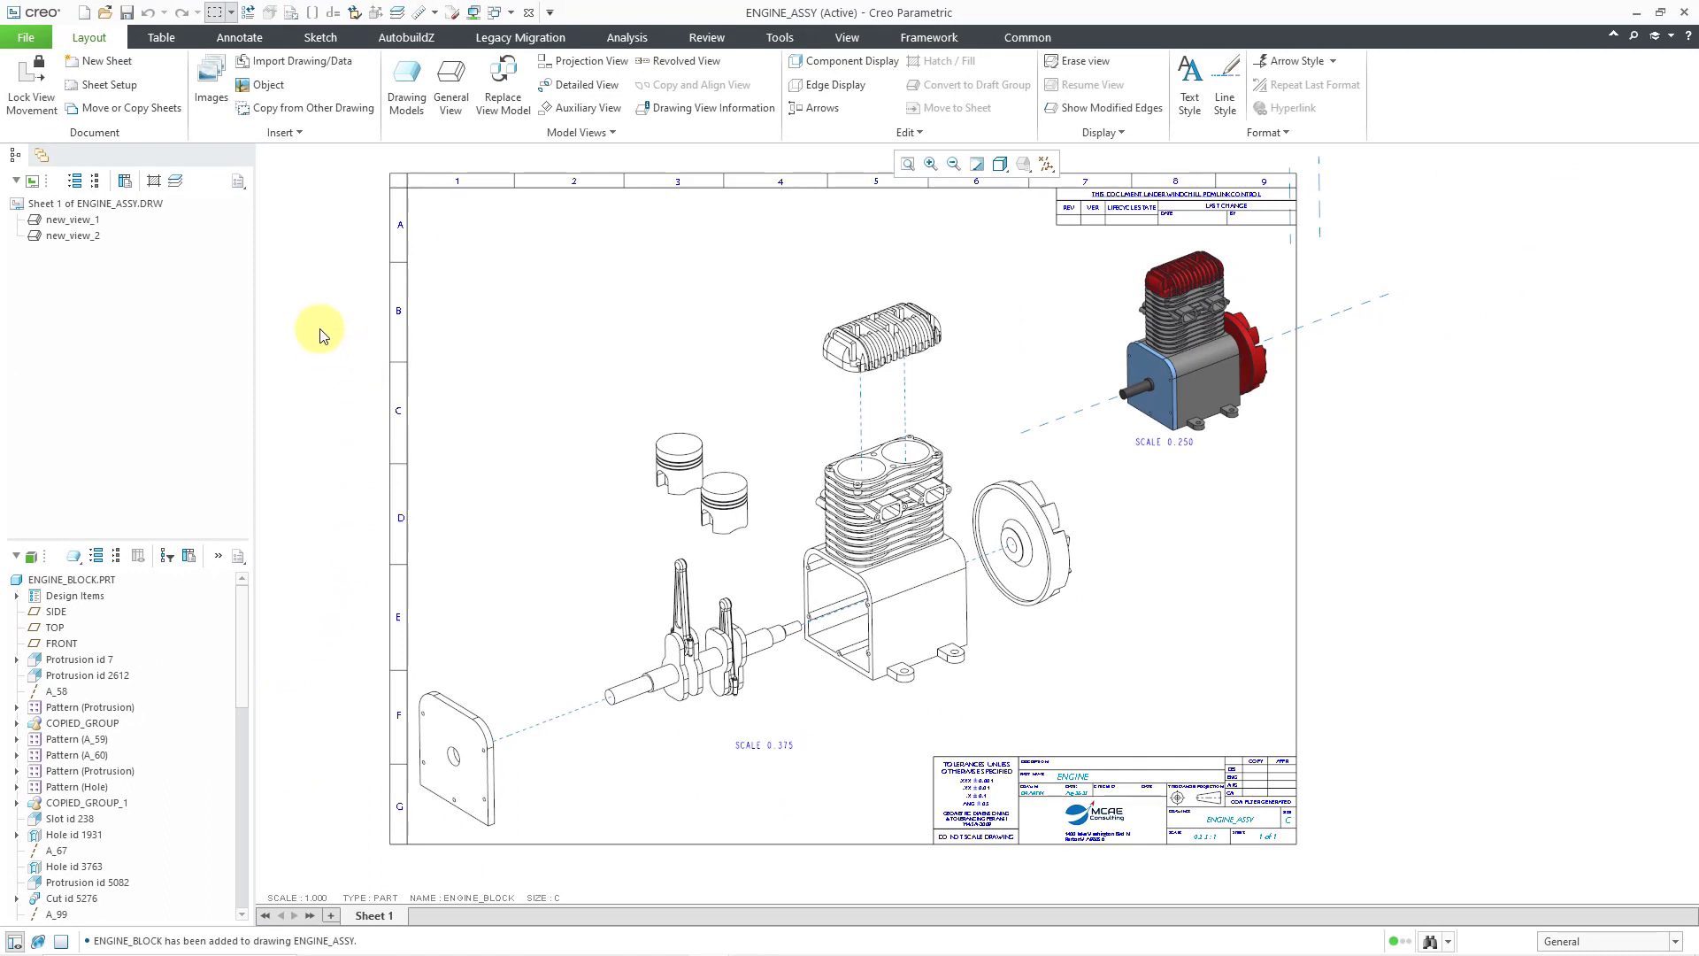
# Add a second sheet and place a general view of the engine block with no combined state near its centre
pyautogui.click(124, 69)
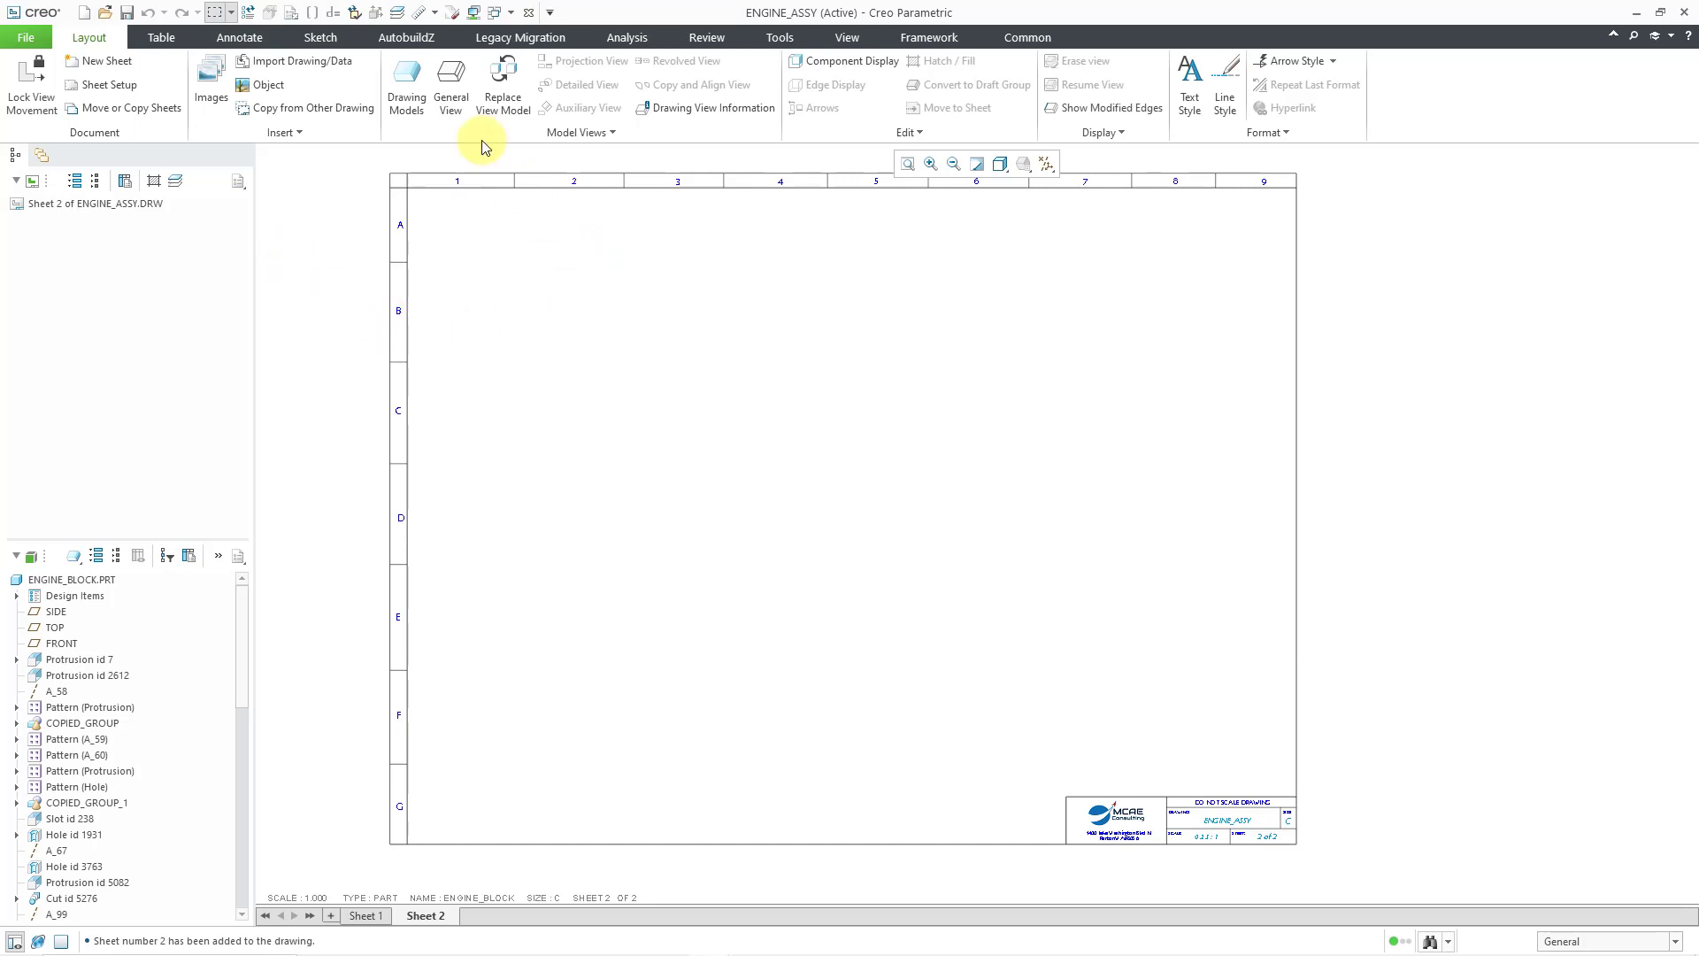
pyautogui.click(457, 97)
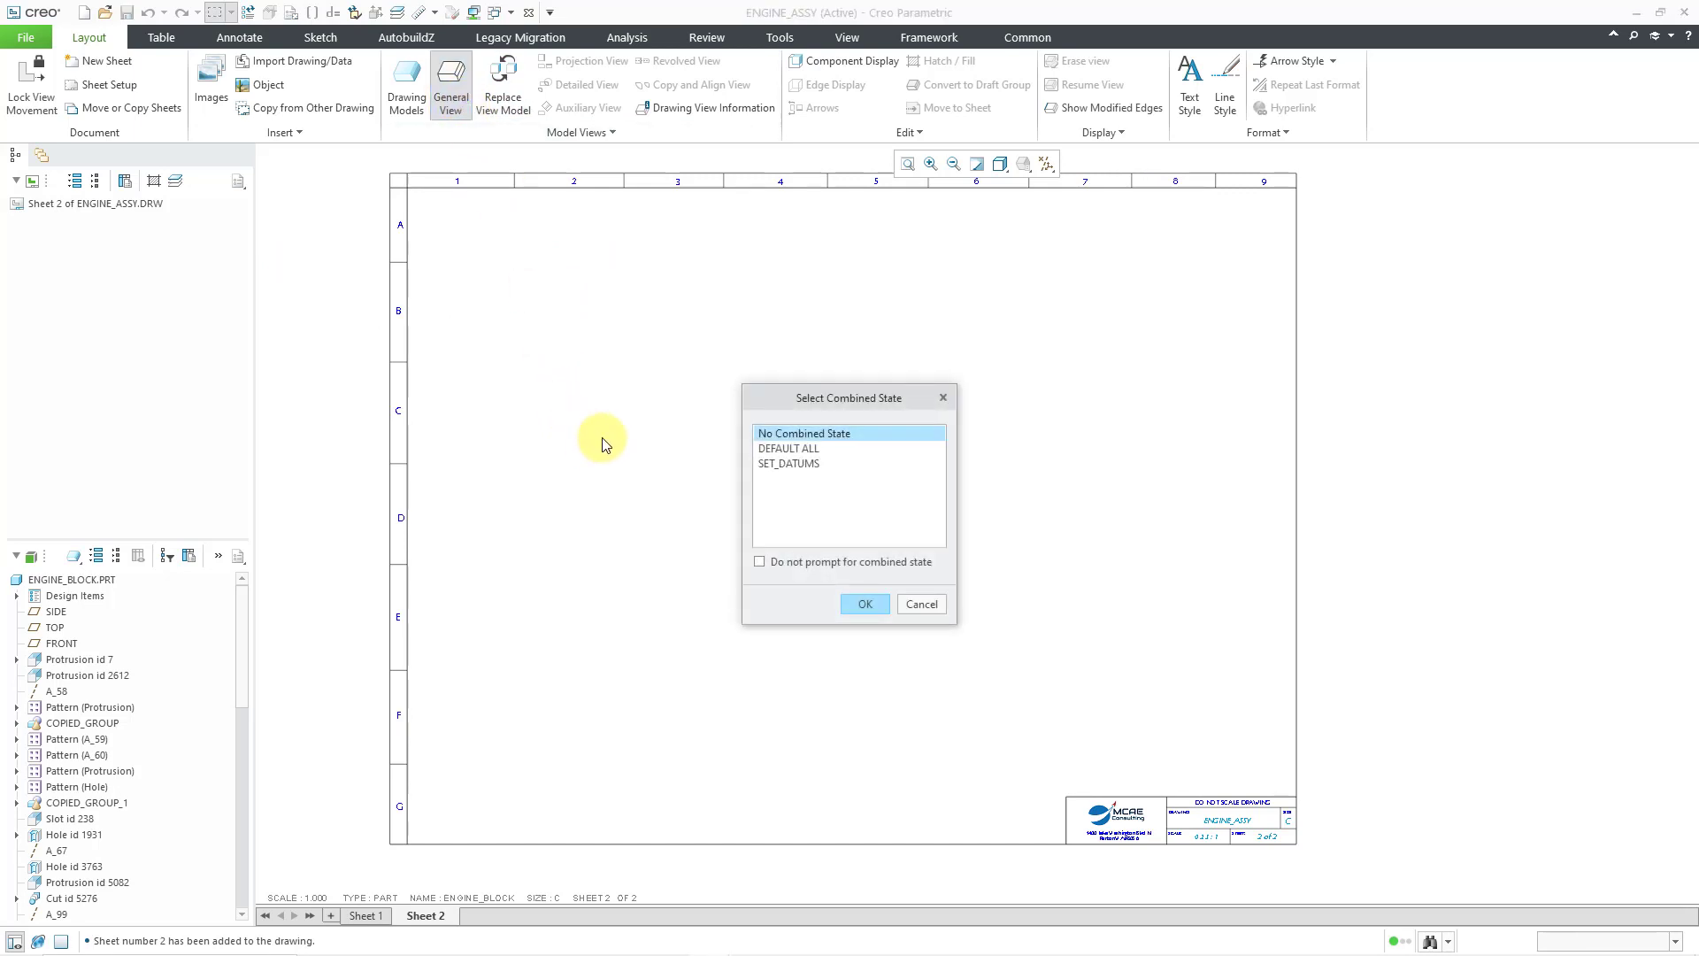
pyautogui.click(865, 603)
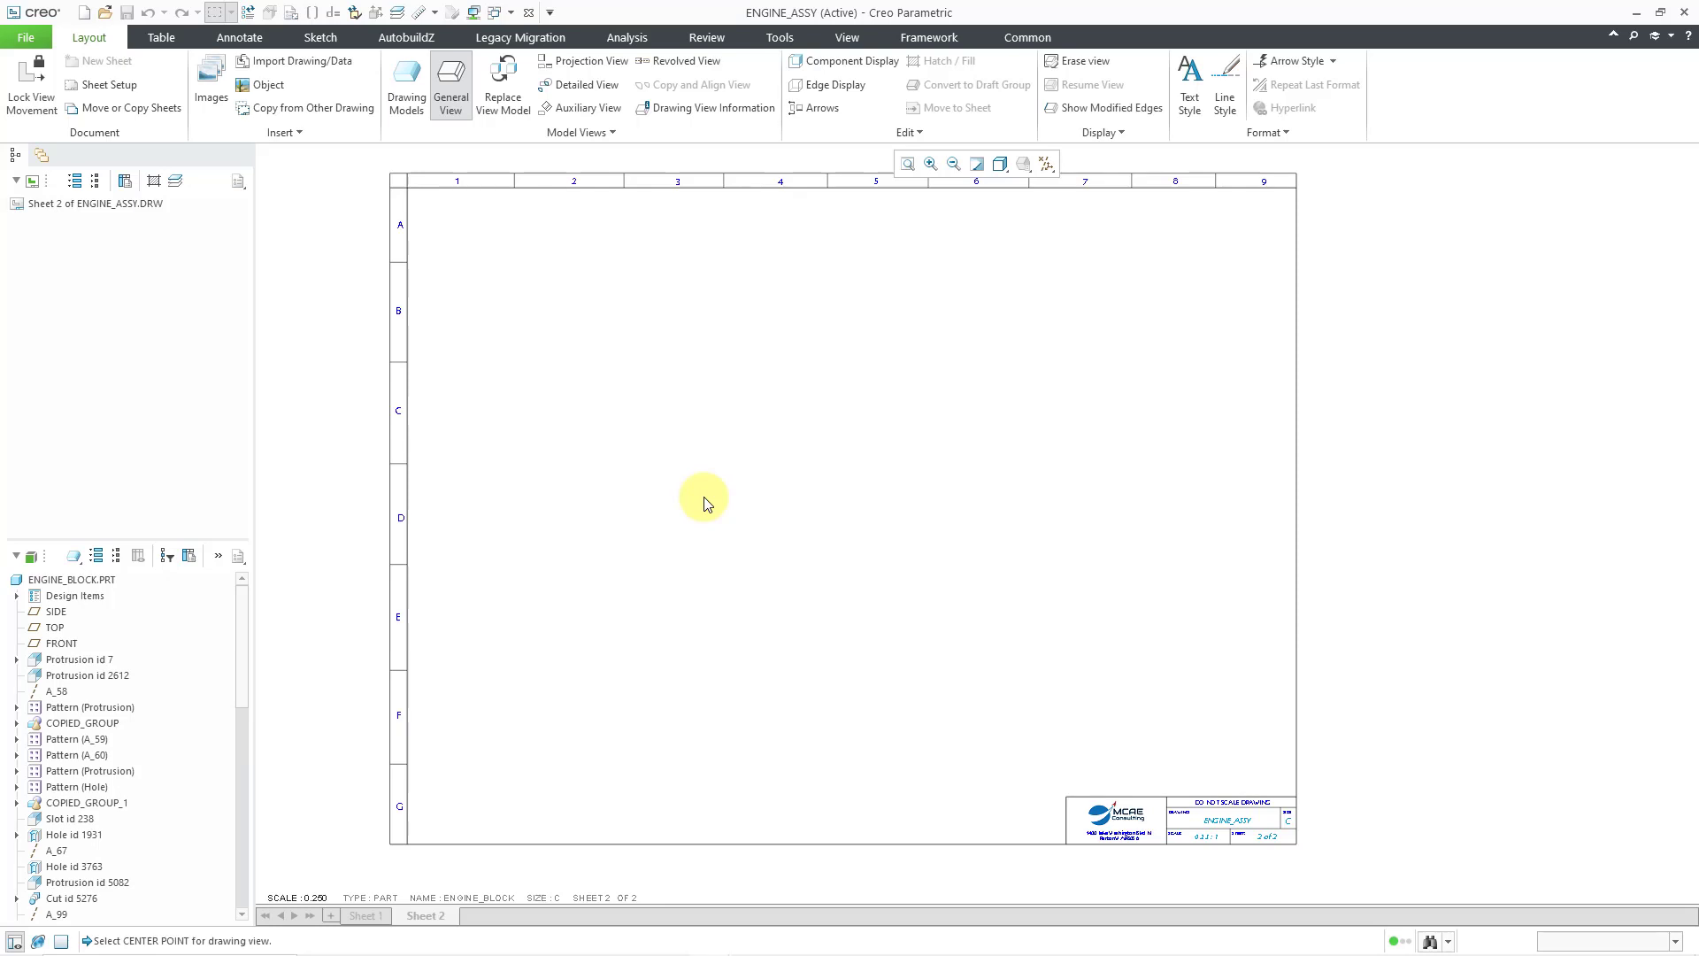
pyautogui.click(811, 505)
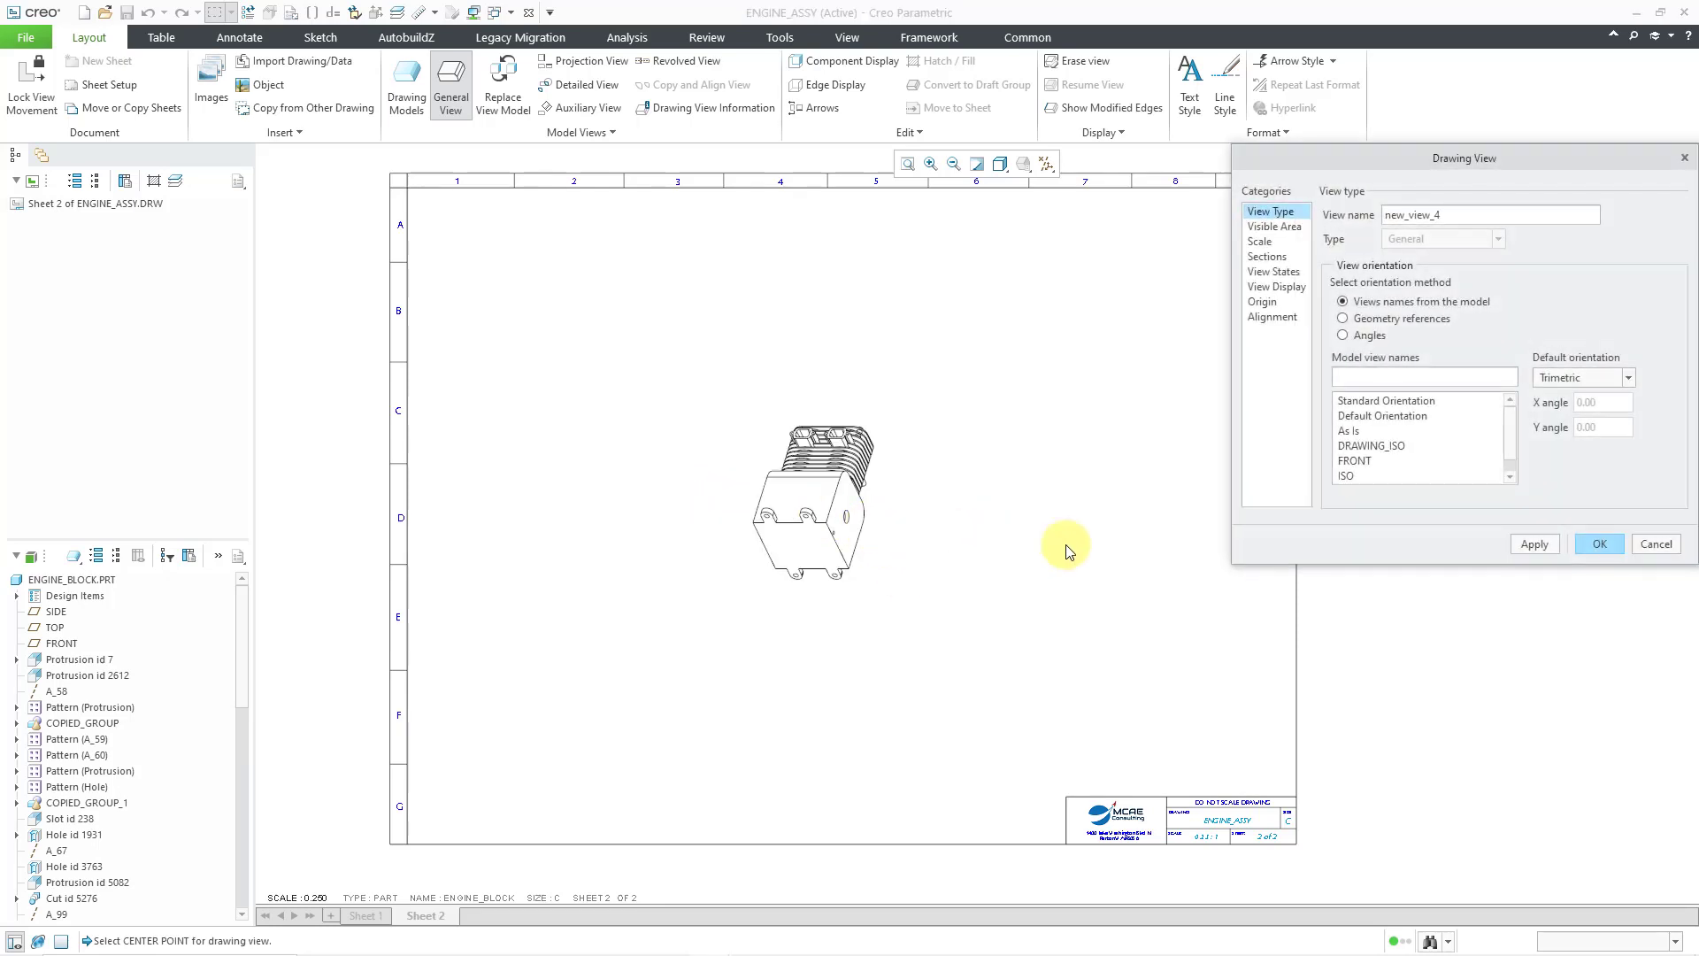
# Orient the engine block view to TOP, keep the default sheet scale and accept the view settings
pyautogui.scroll(-1, 1440, 443)
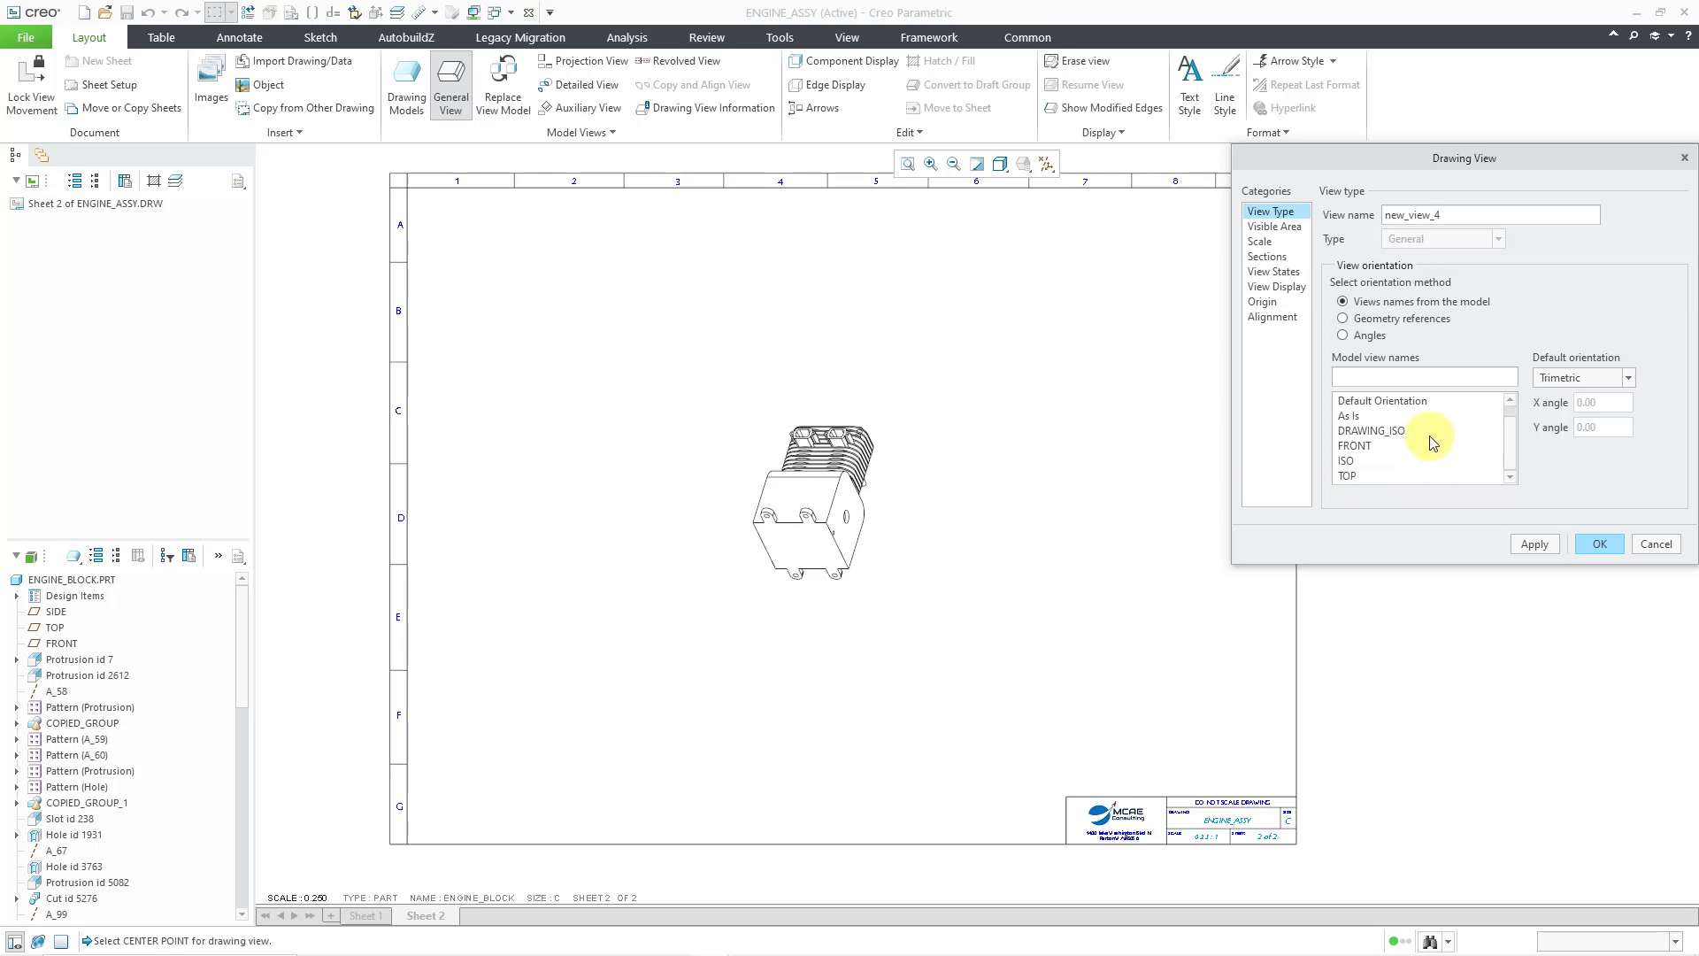
pyautogui.click(1352, 474)
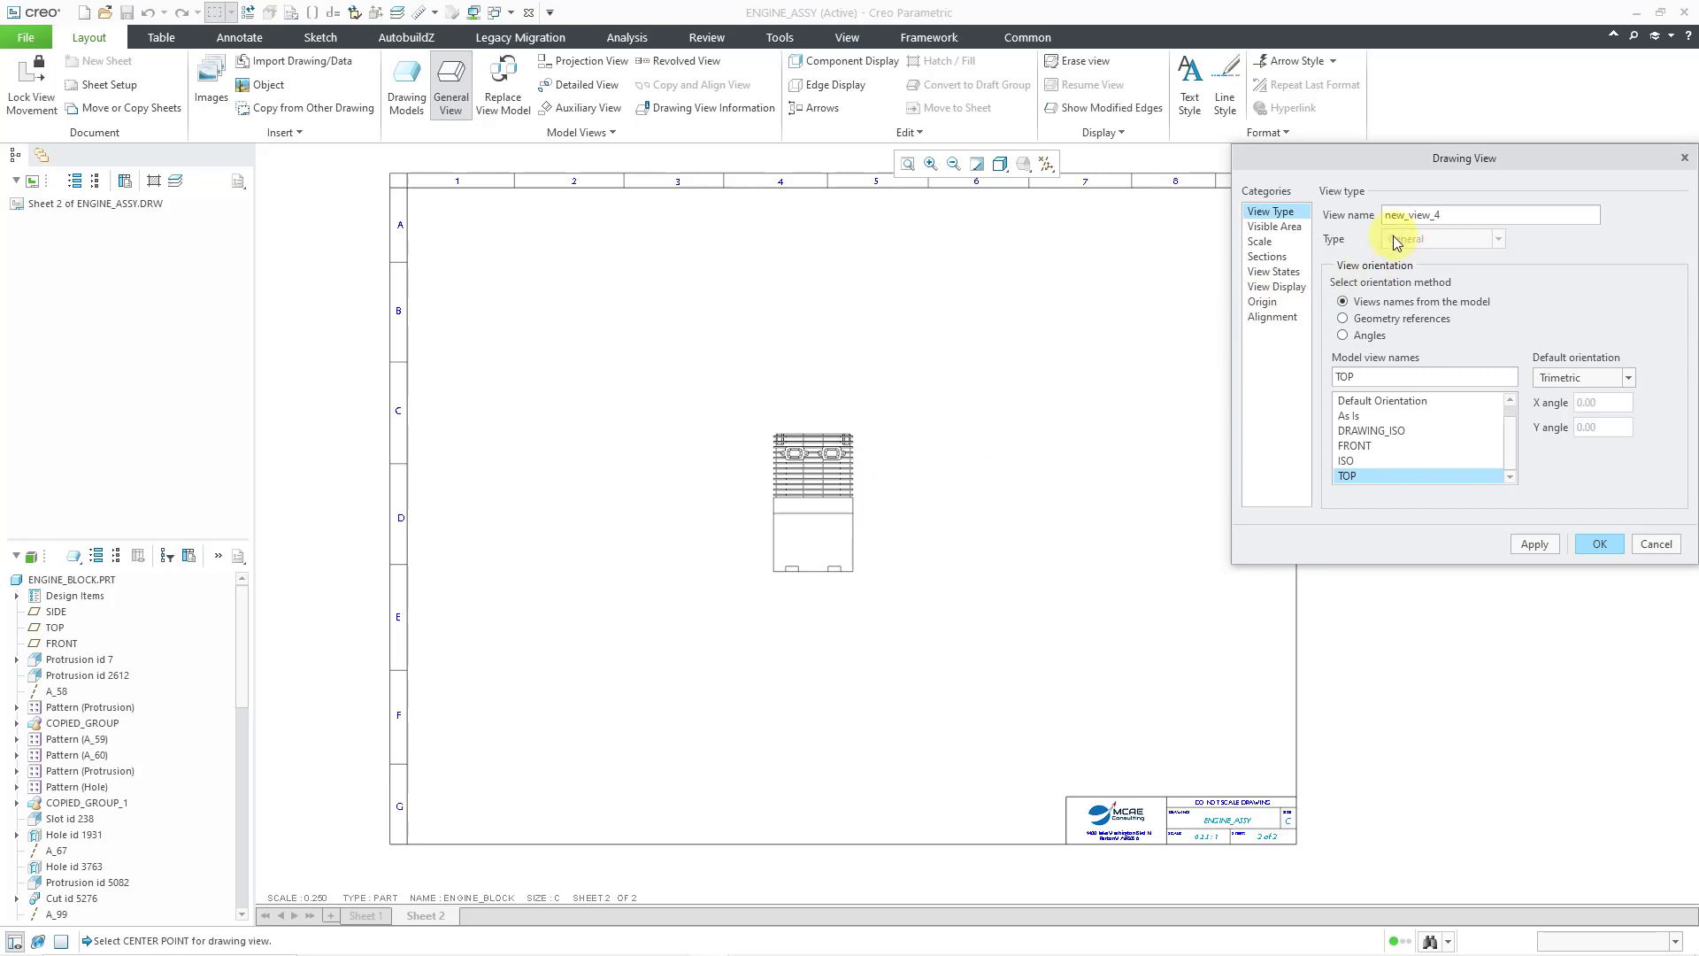
pyautogui.click(1268, 244)
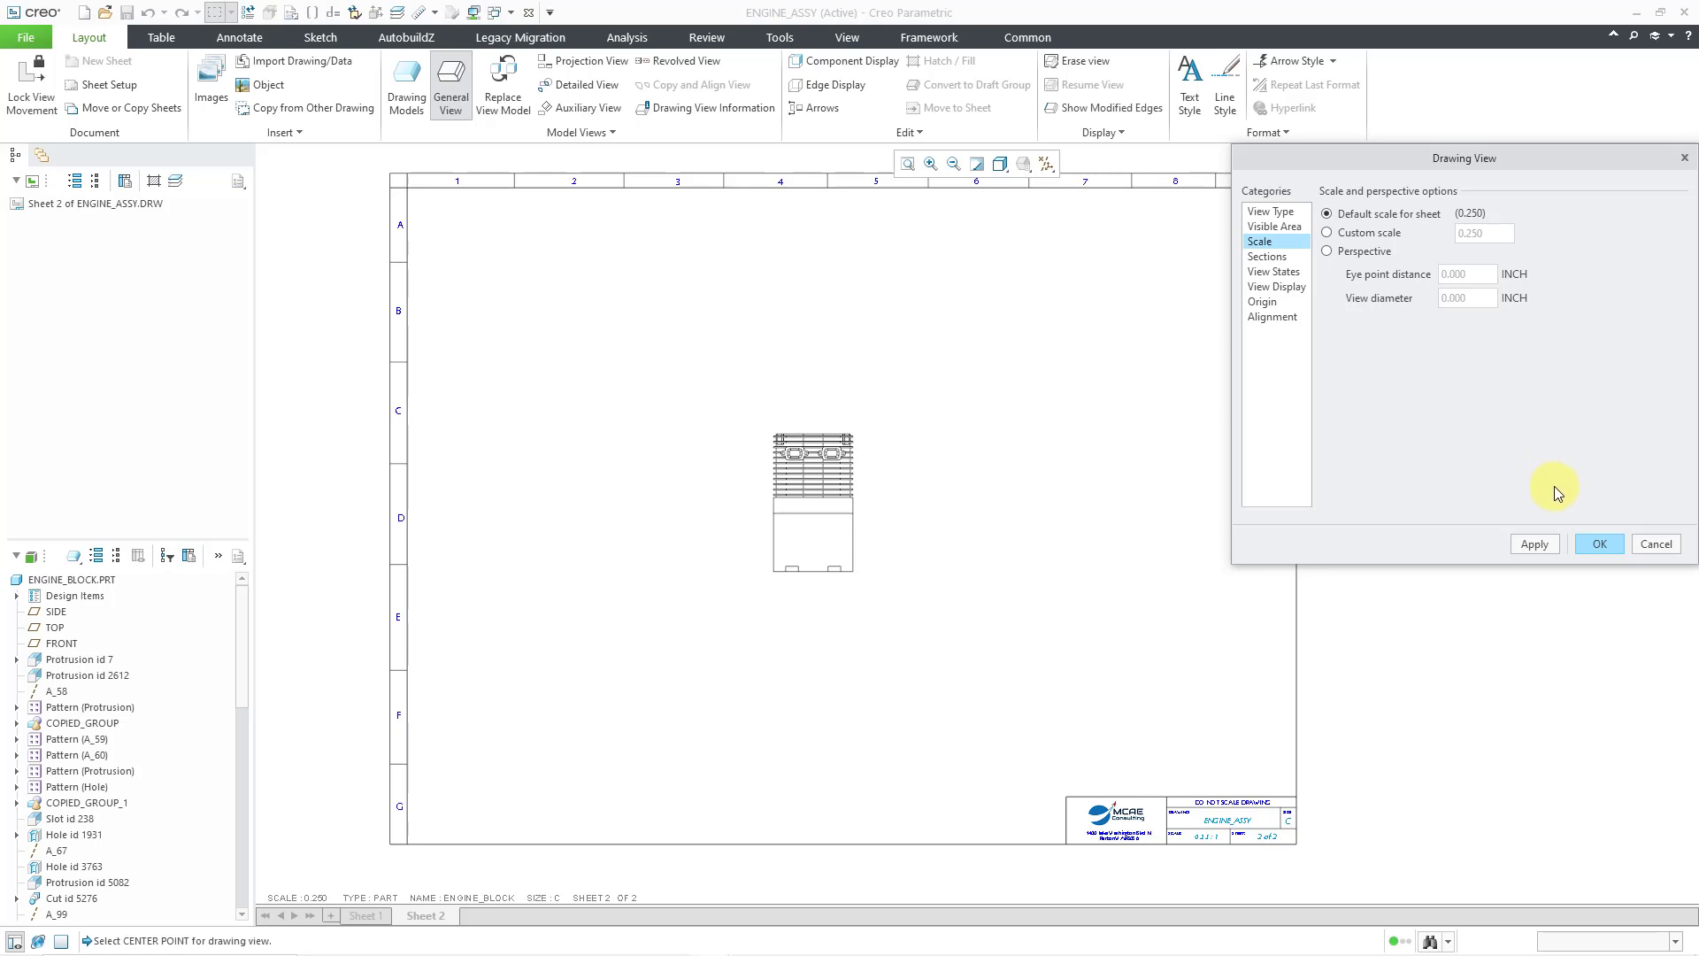
pyautogui.click(1593, 544)
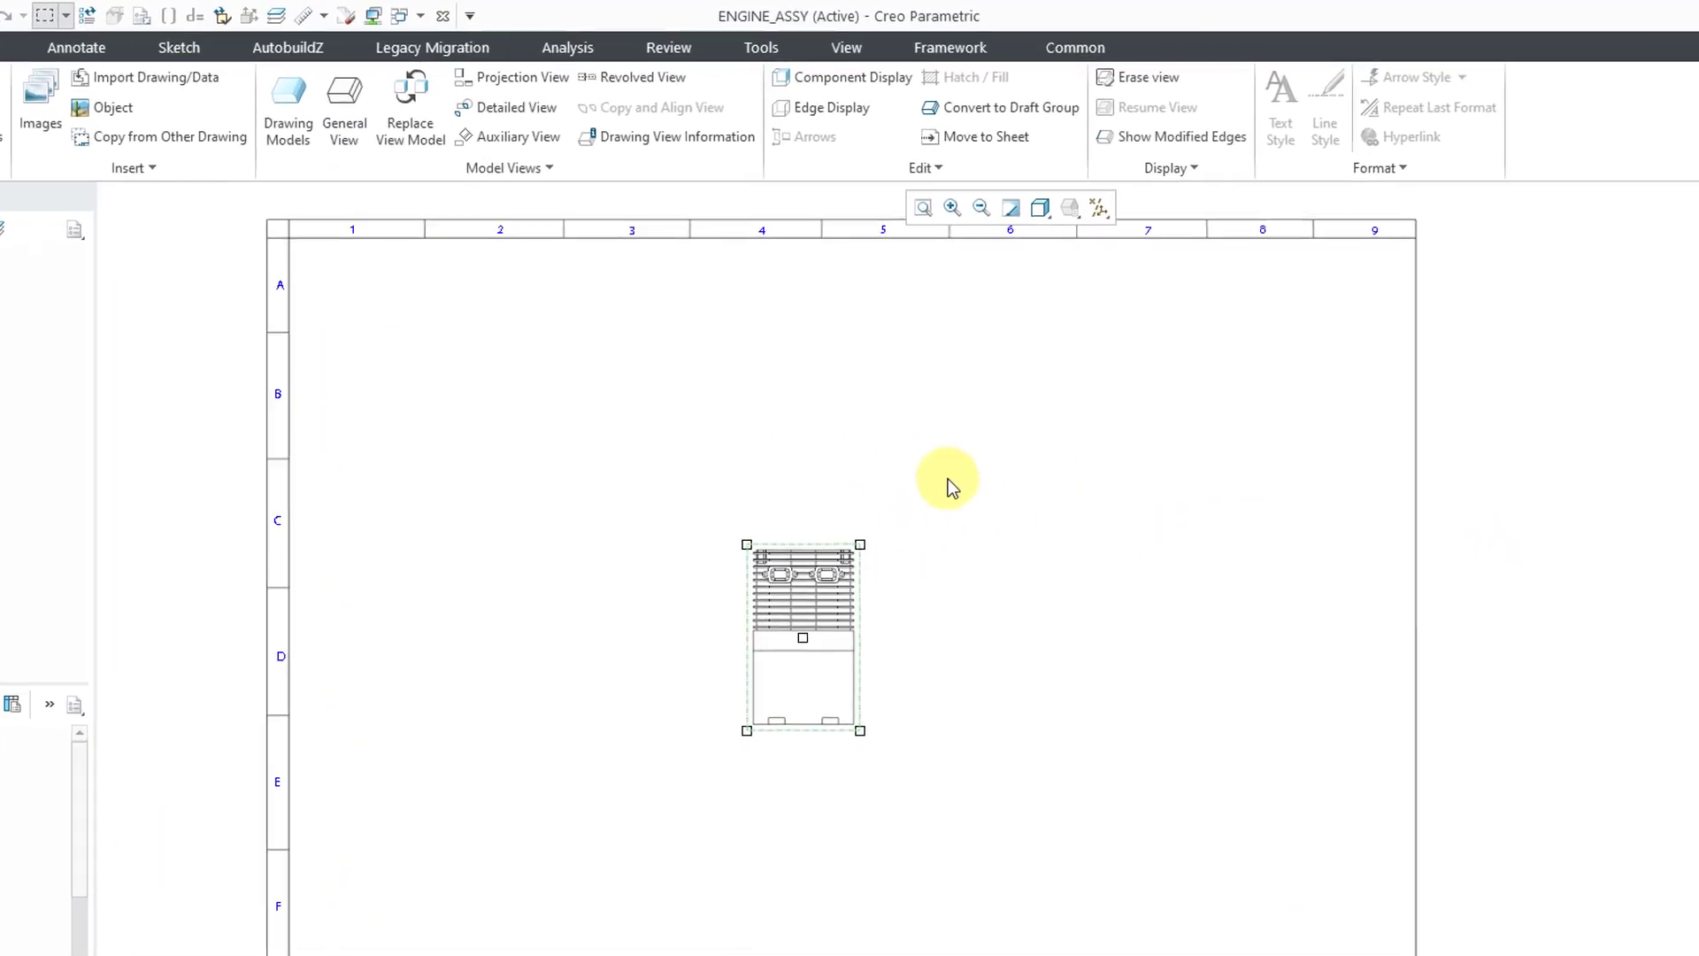
# Place a projection view of the engine block directly above the general view
pyautogui.click(516, 107)
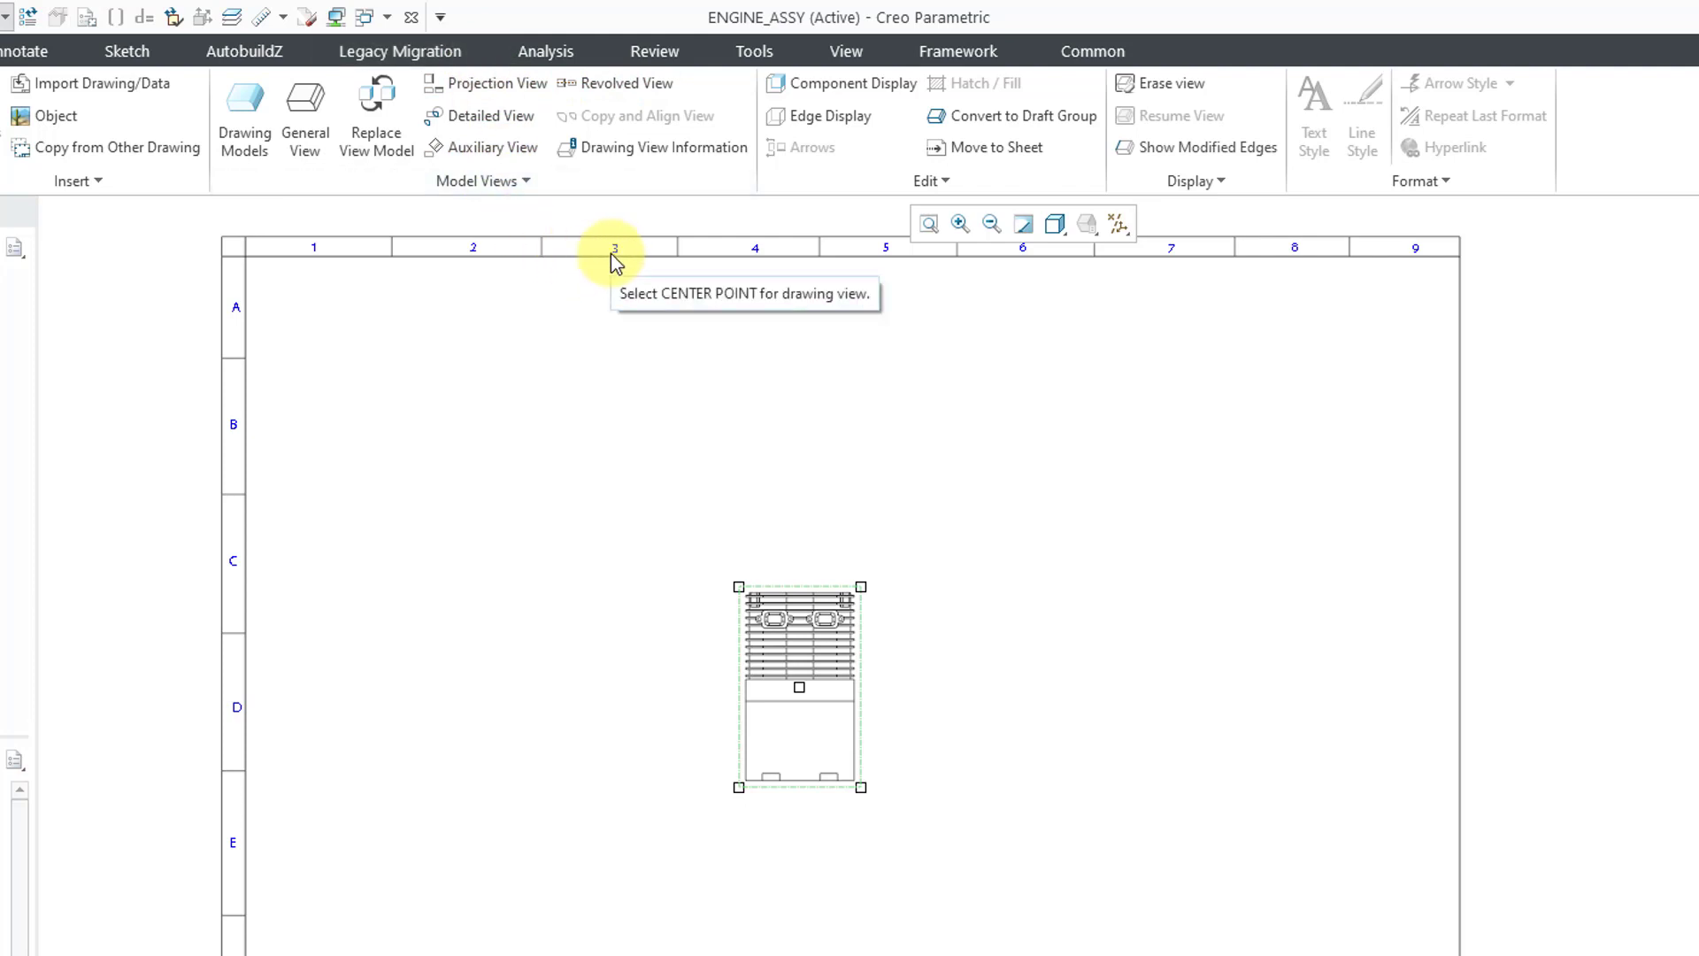
pyautogui.click(507, 83)
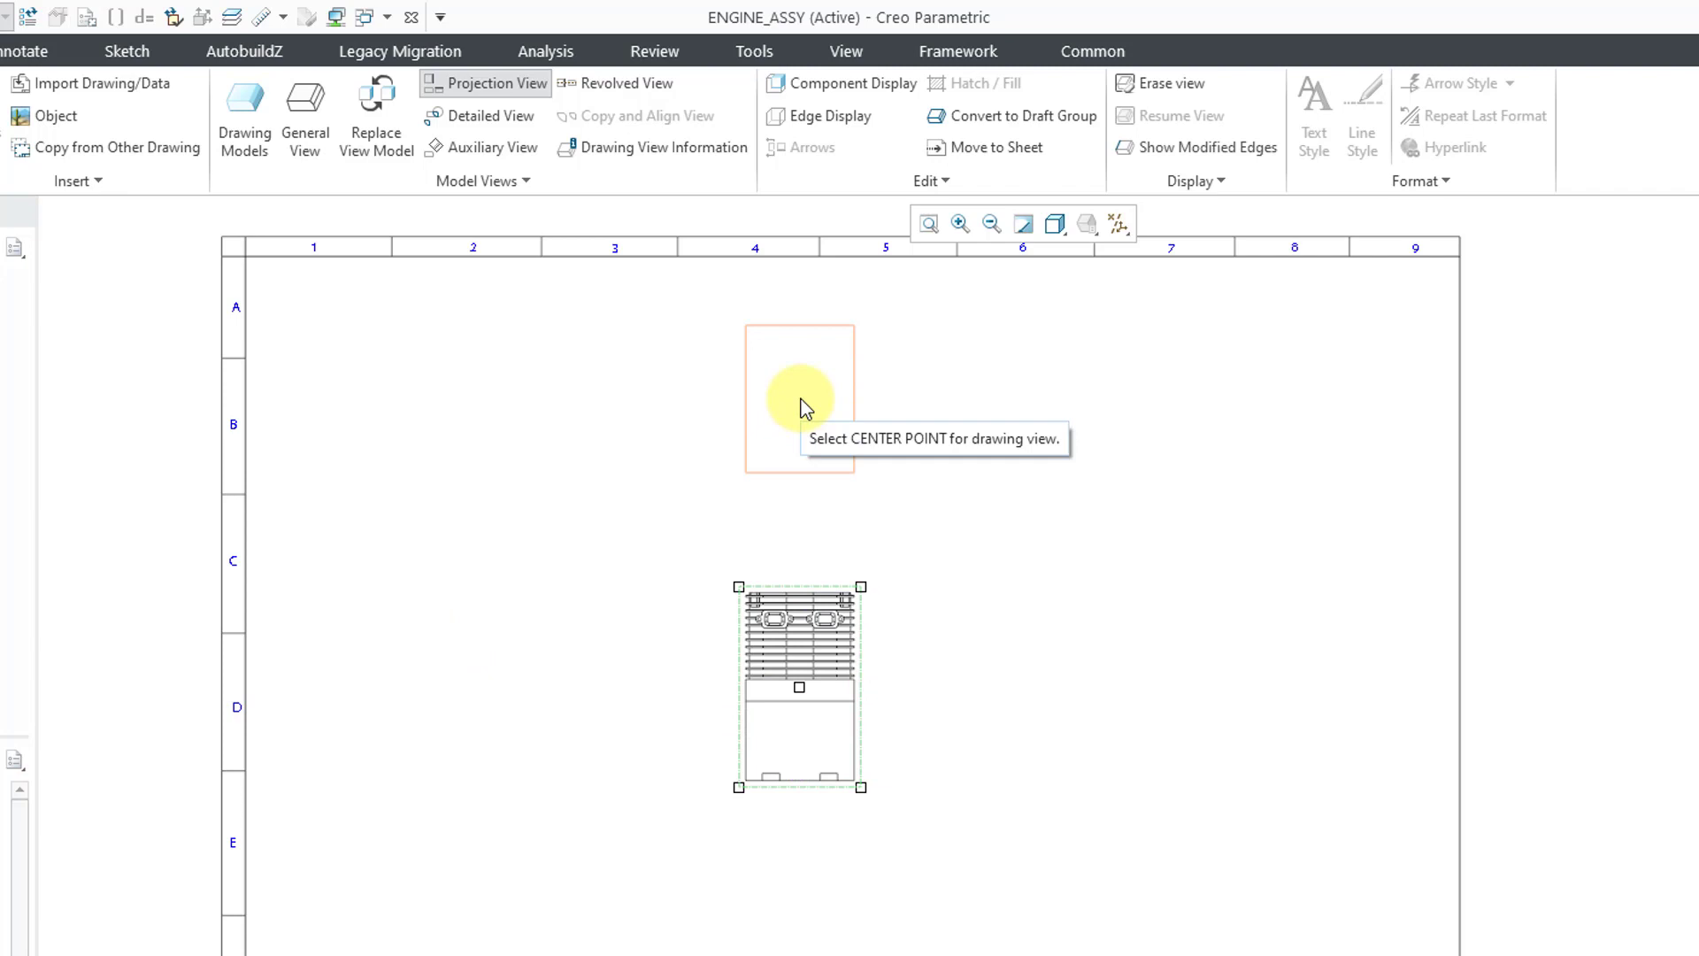
pyautogui.click(805, 409)
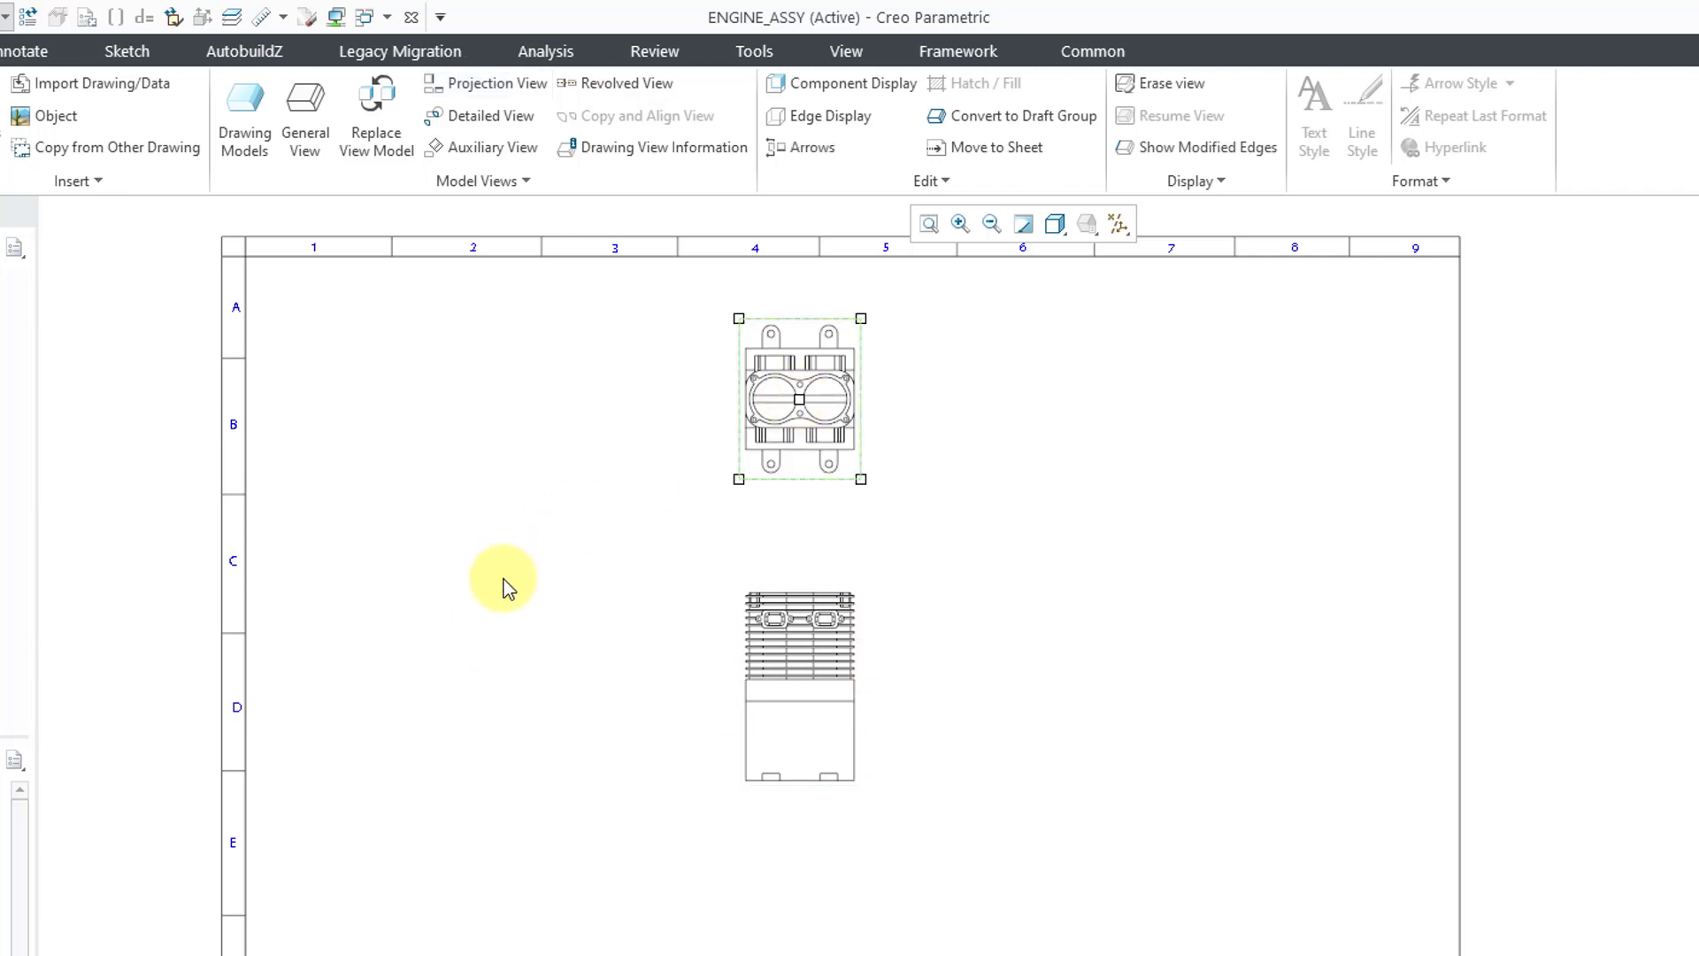
# Project a side view from the general view and place it to the right of it
pyautogui.click(862, 751)
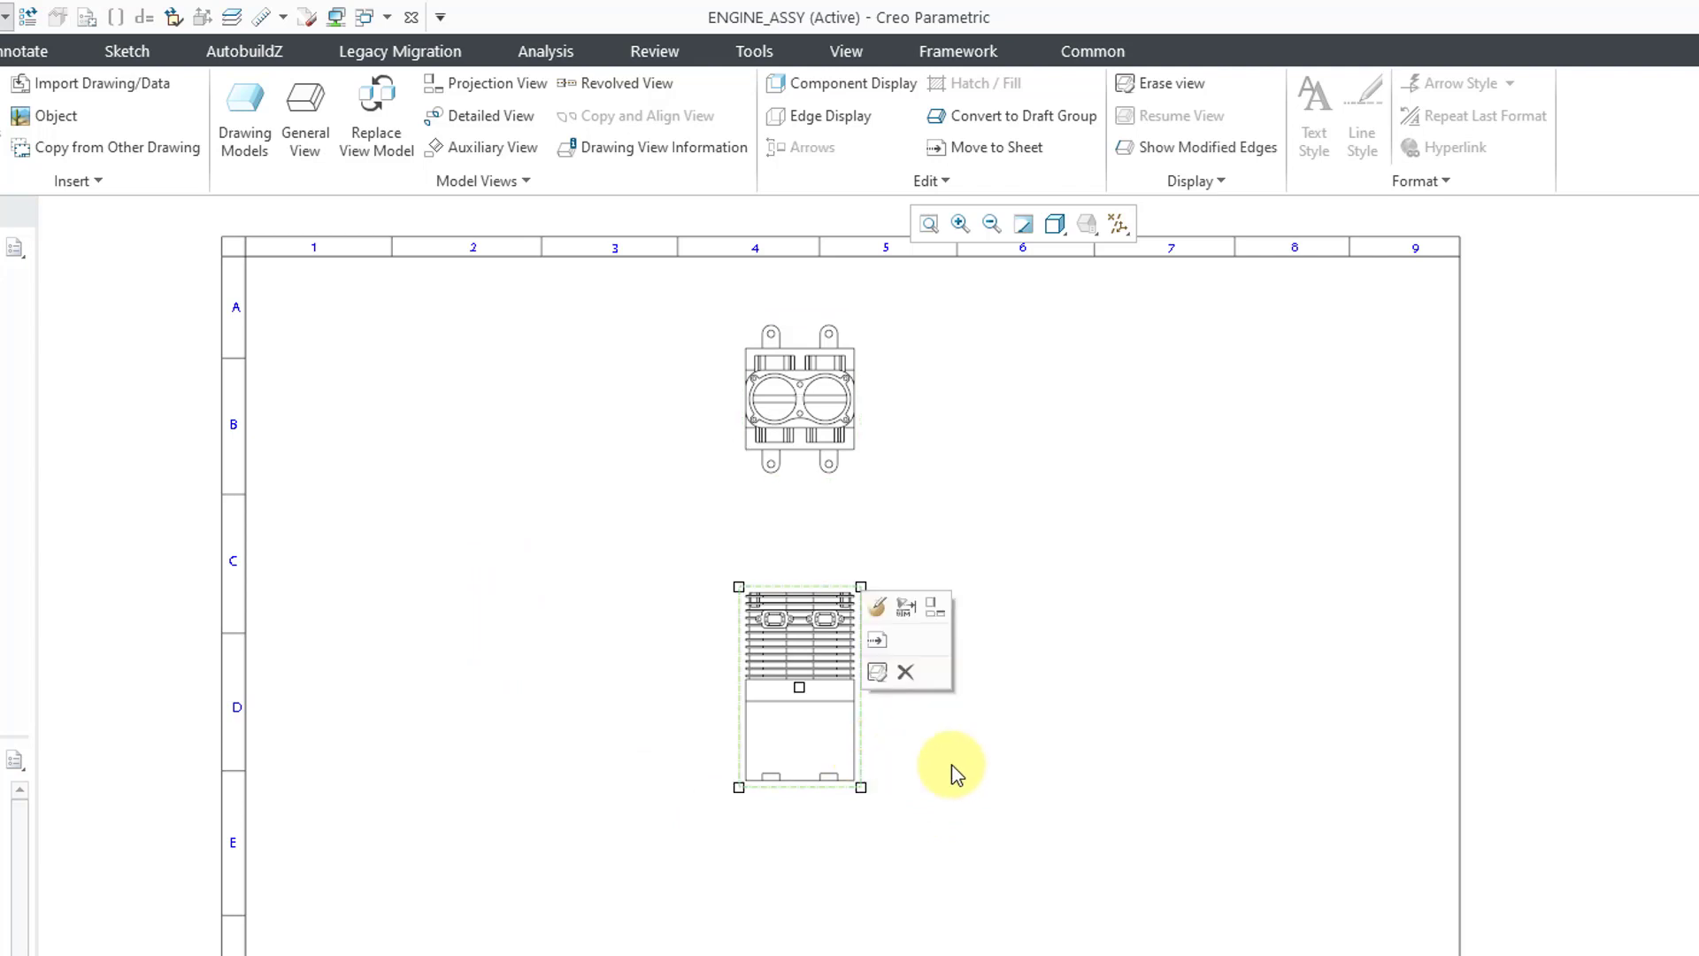
pyautogui.click(936, 612)
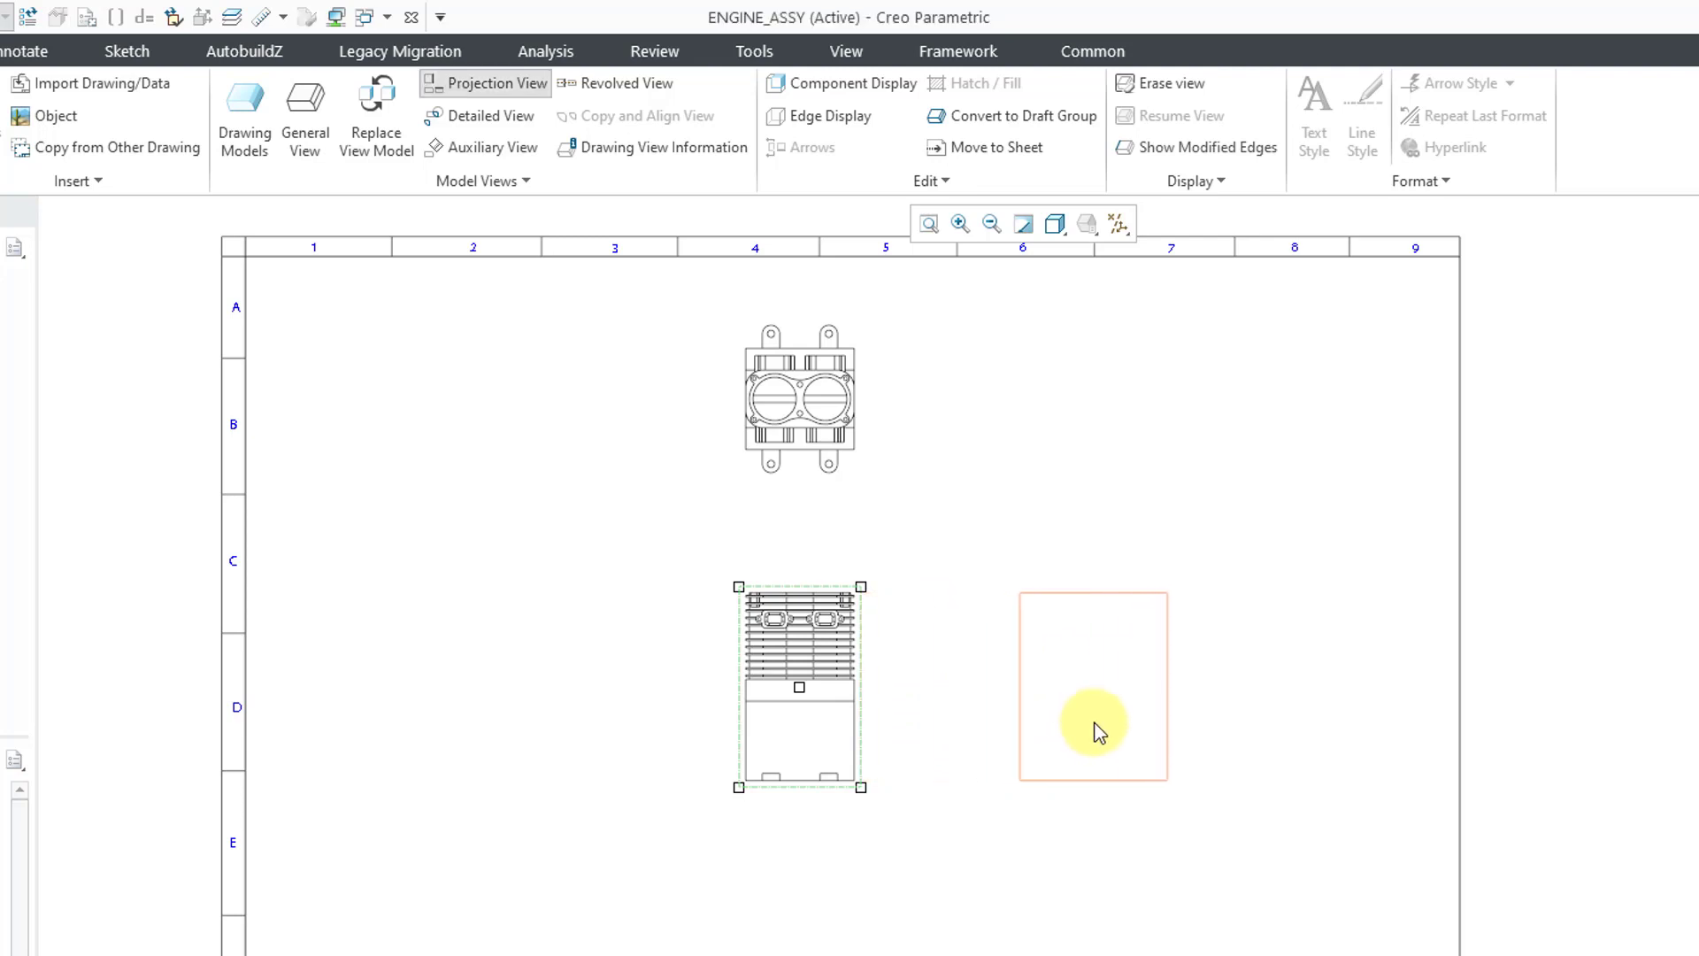
pyautogui.click(1096, 722)
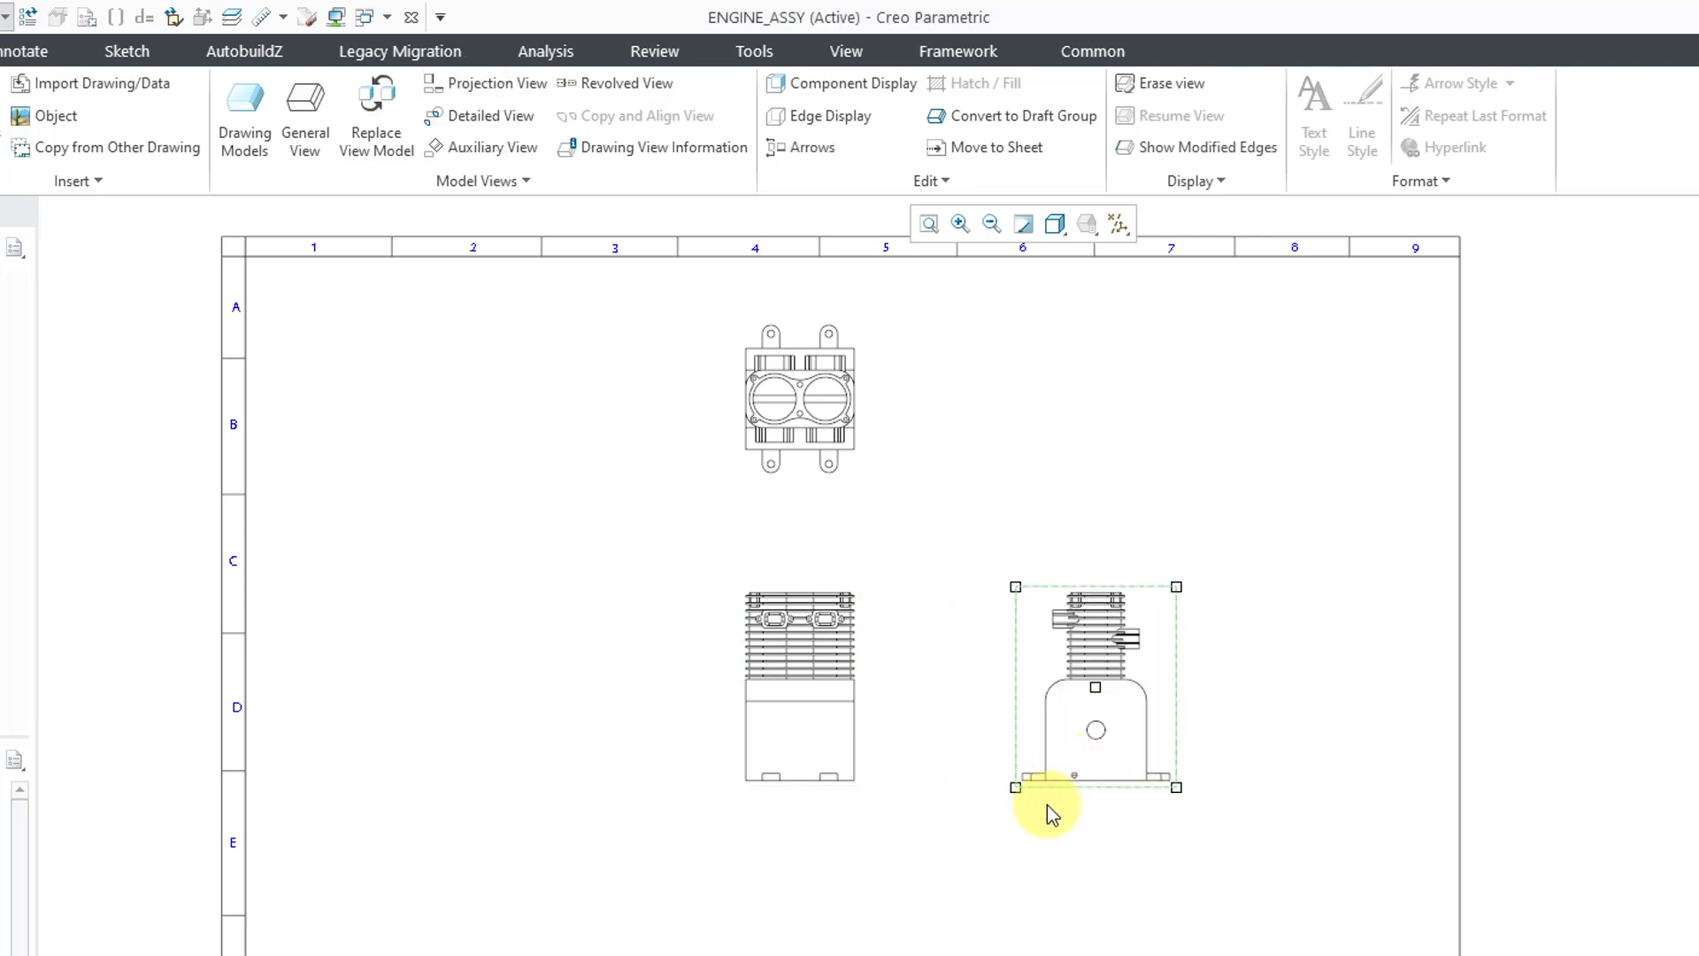
# Project the opposite side view from the general view and place it to the left of it
pyautogui.click(862, 763)
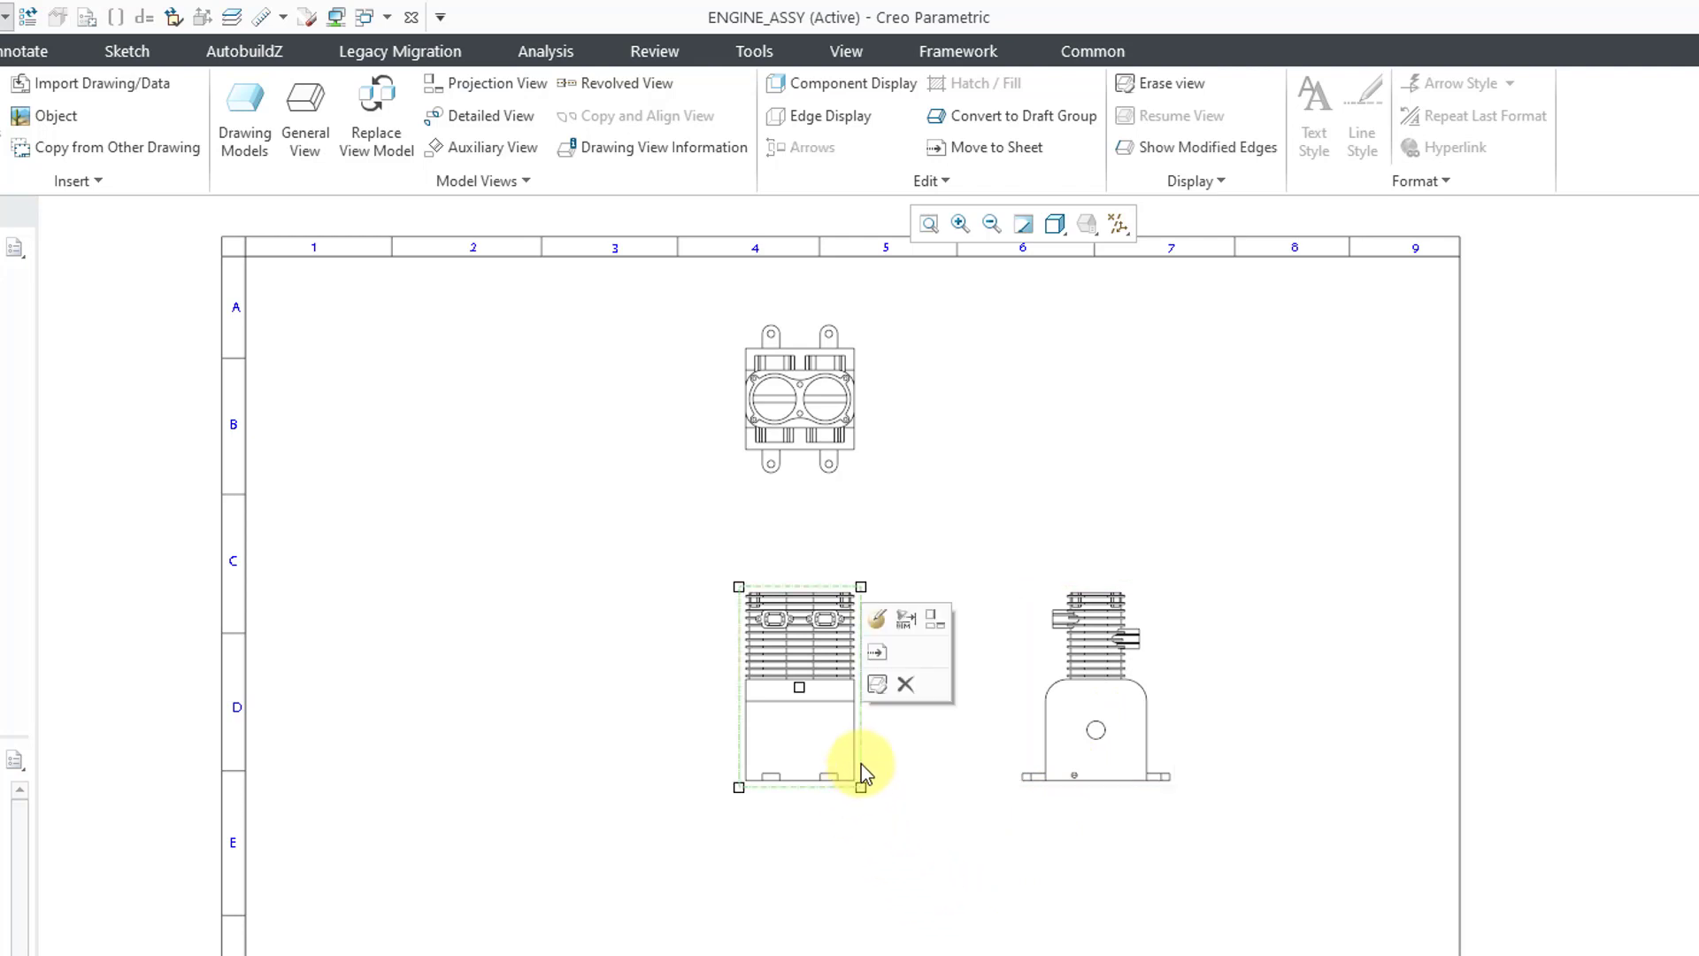
pyautogui.click(936, 617)
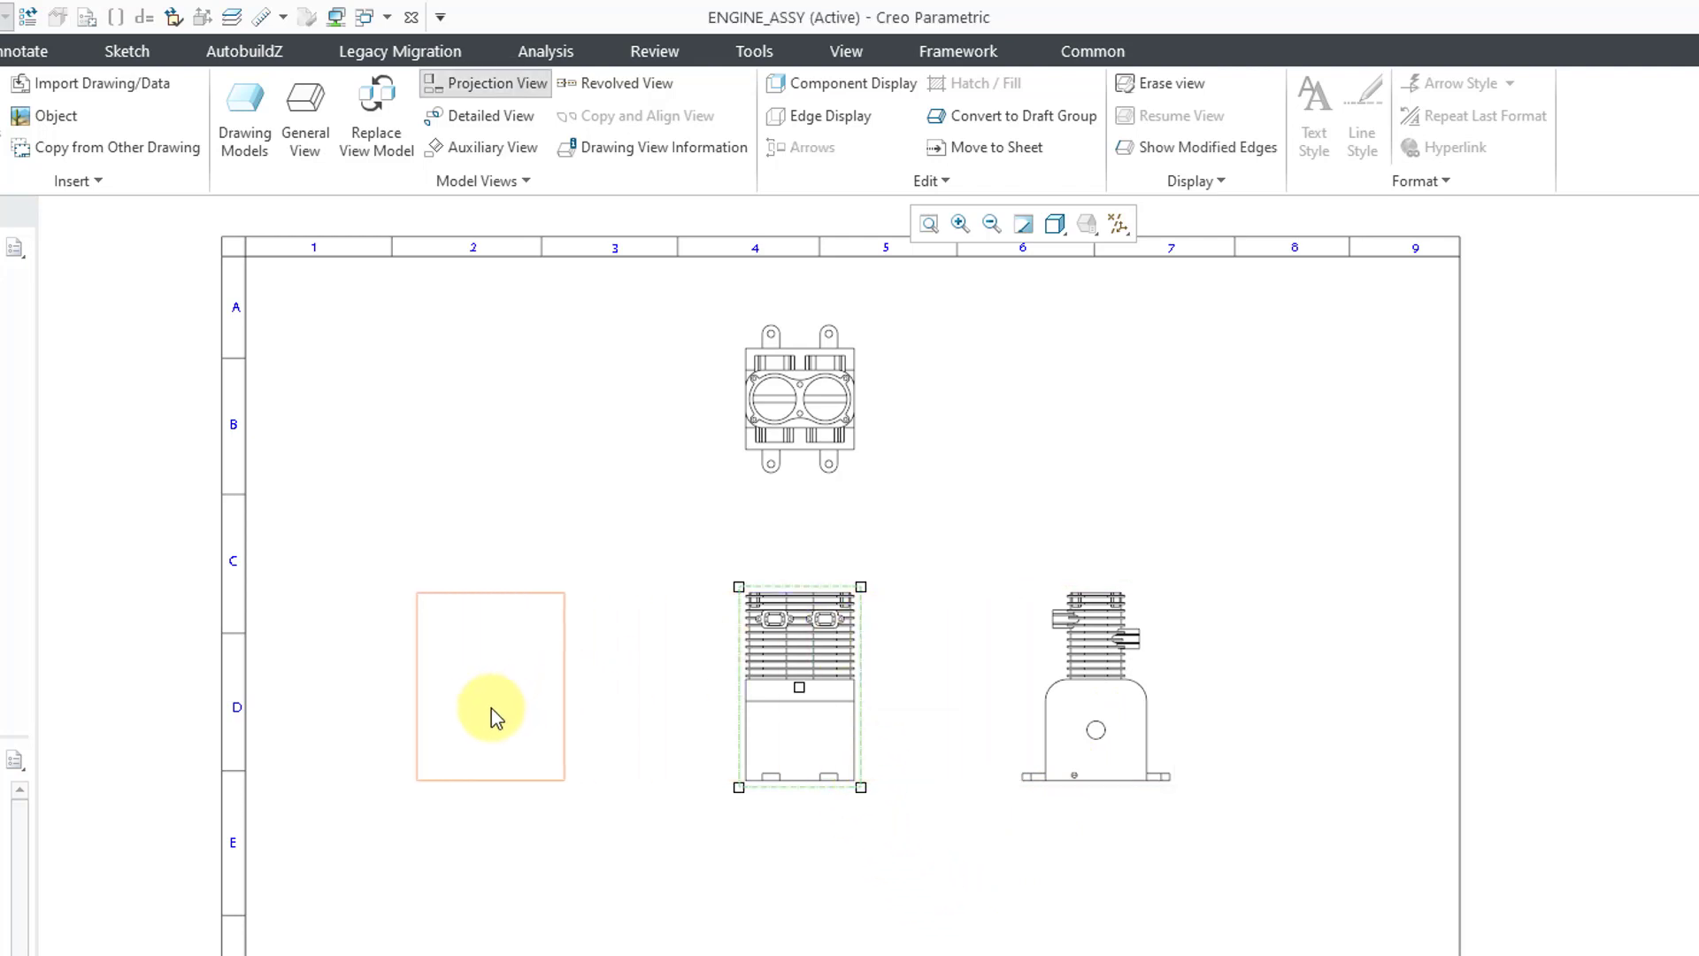
pyautogui.click(501, 723)
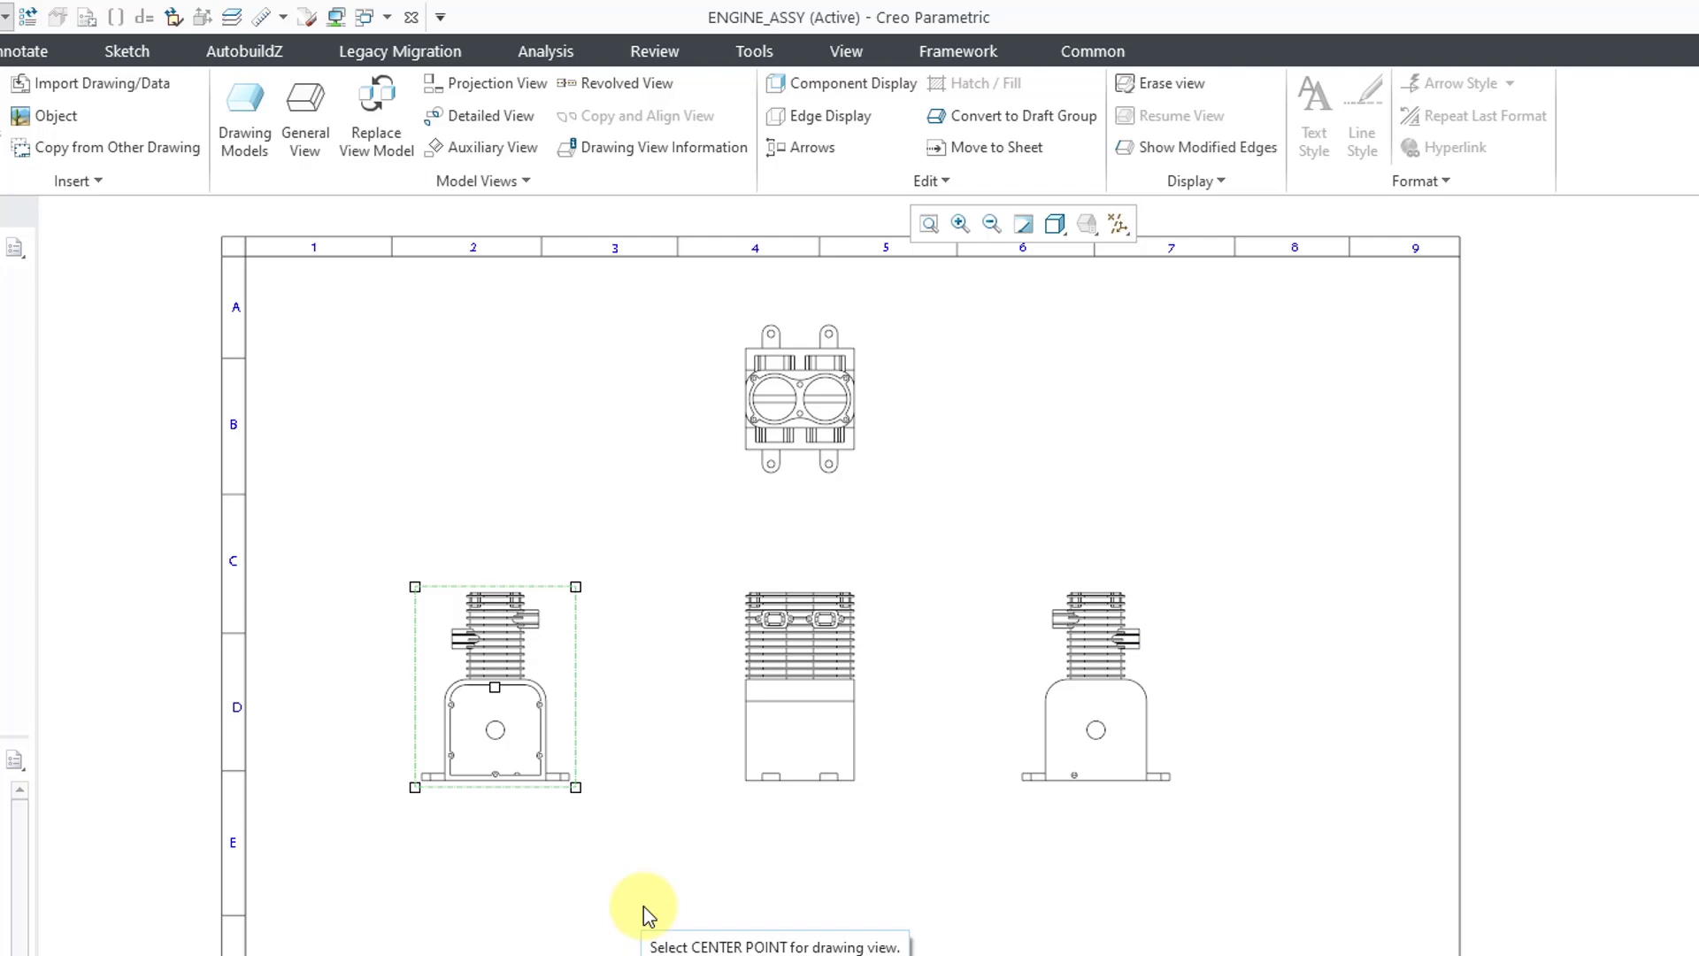
# Open the properties of the projected view left of the general view and name it eng_block_left
pyautogui.scroll(-2, 411, 563)
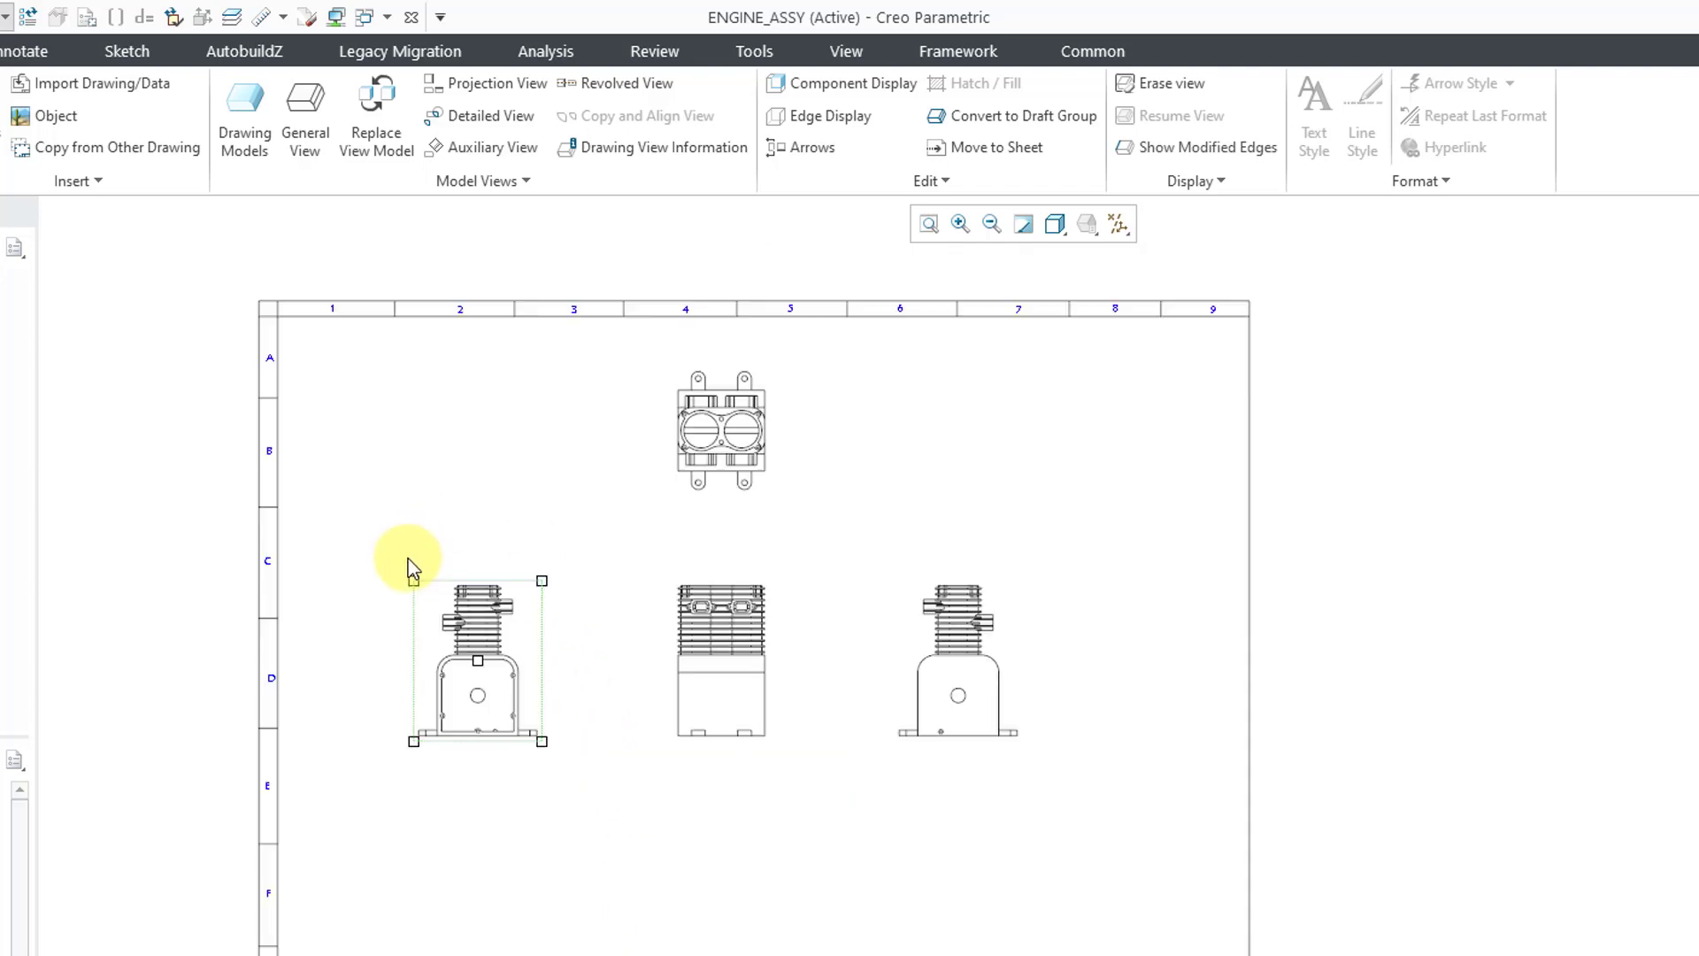
pyautogui.scroll(3, 592, 734)
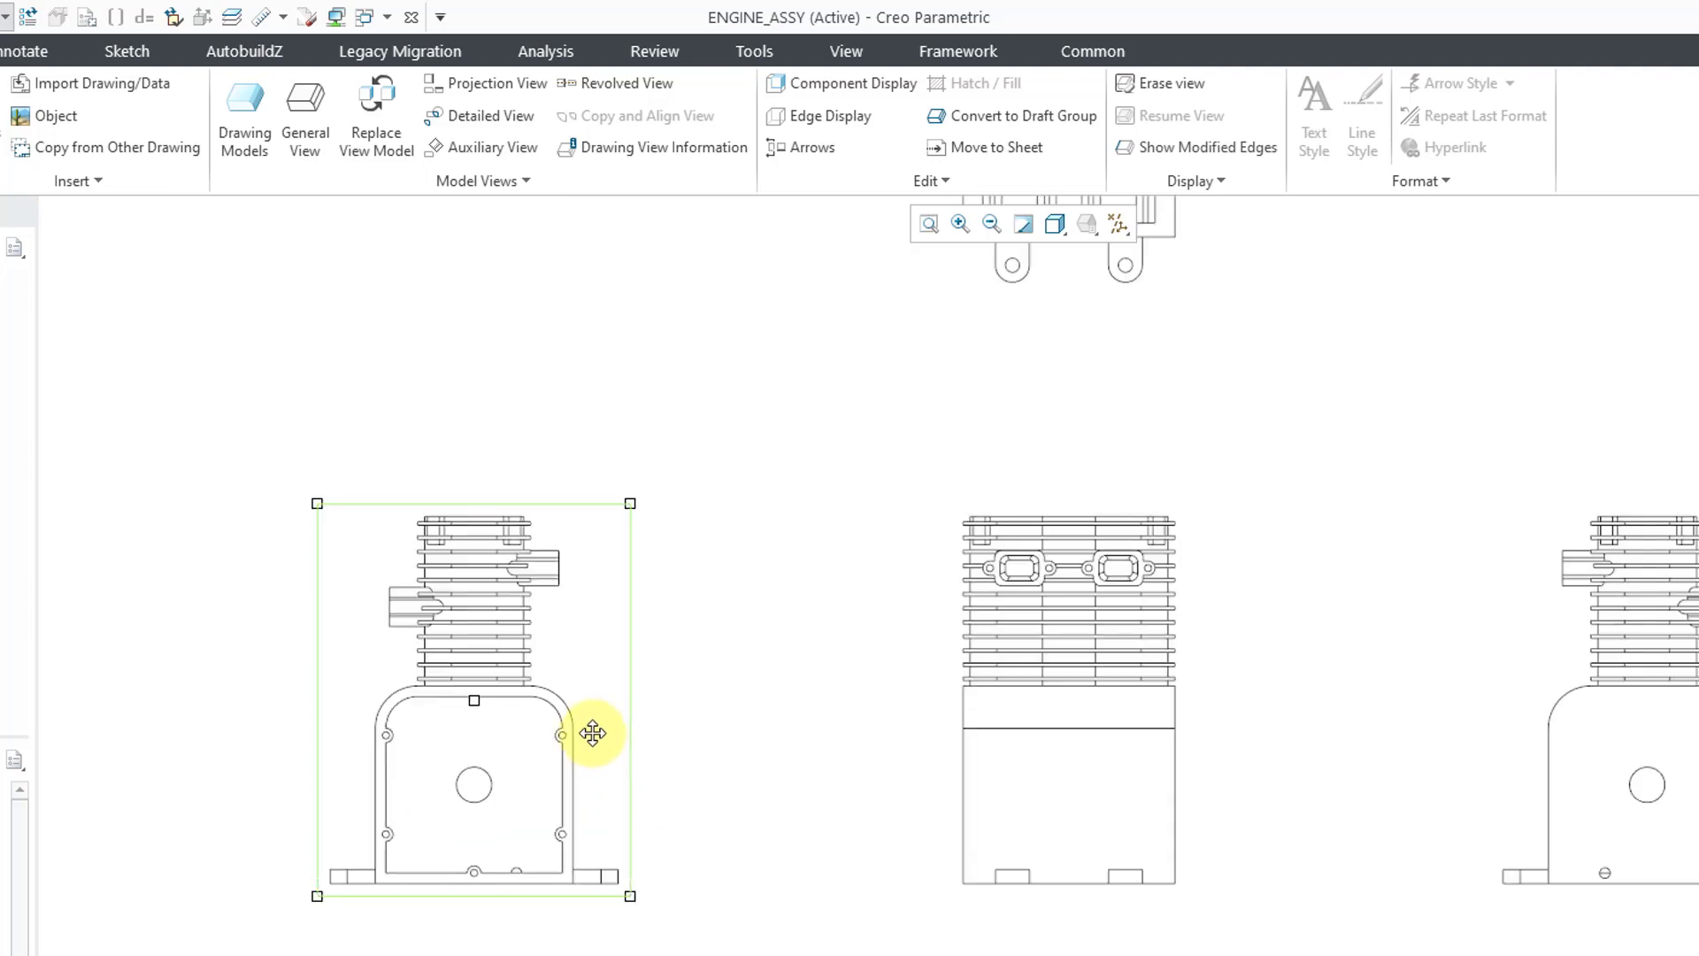
pyautogui.rightClick(740, 637)
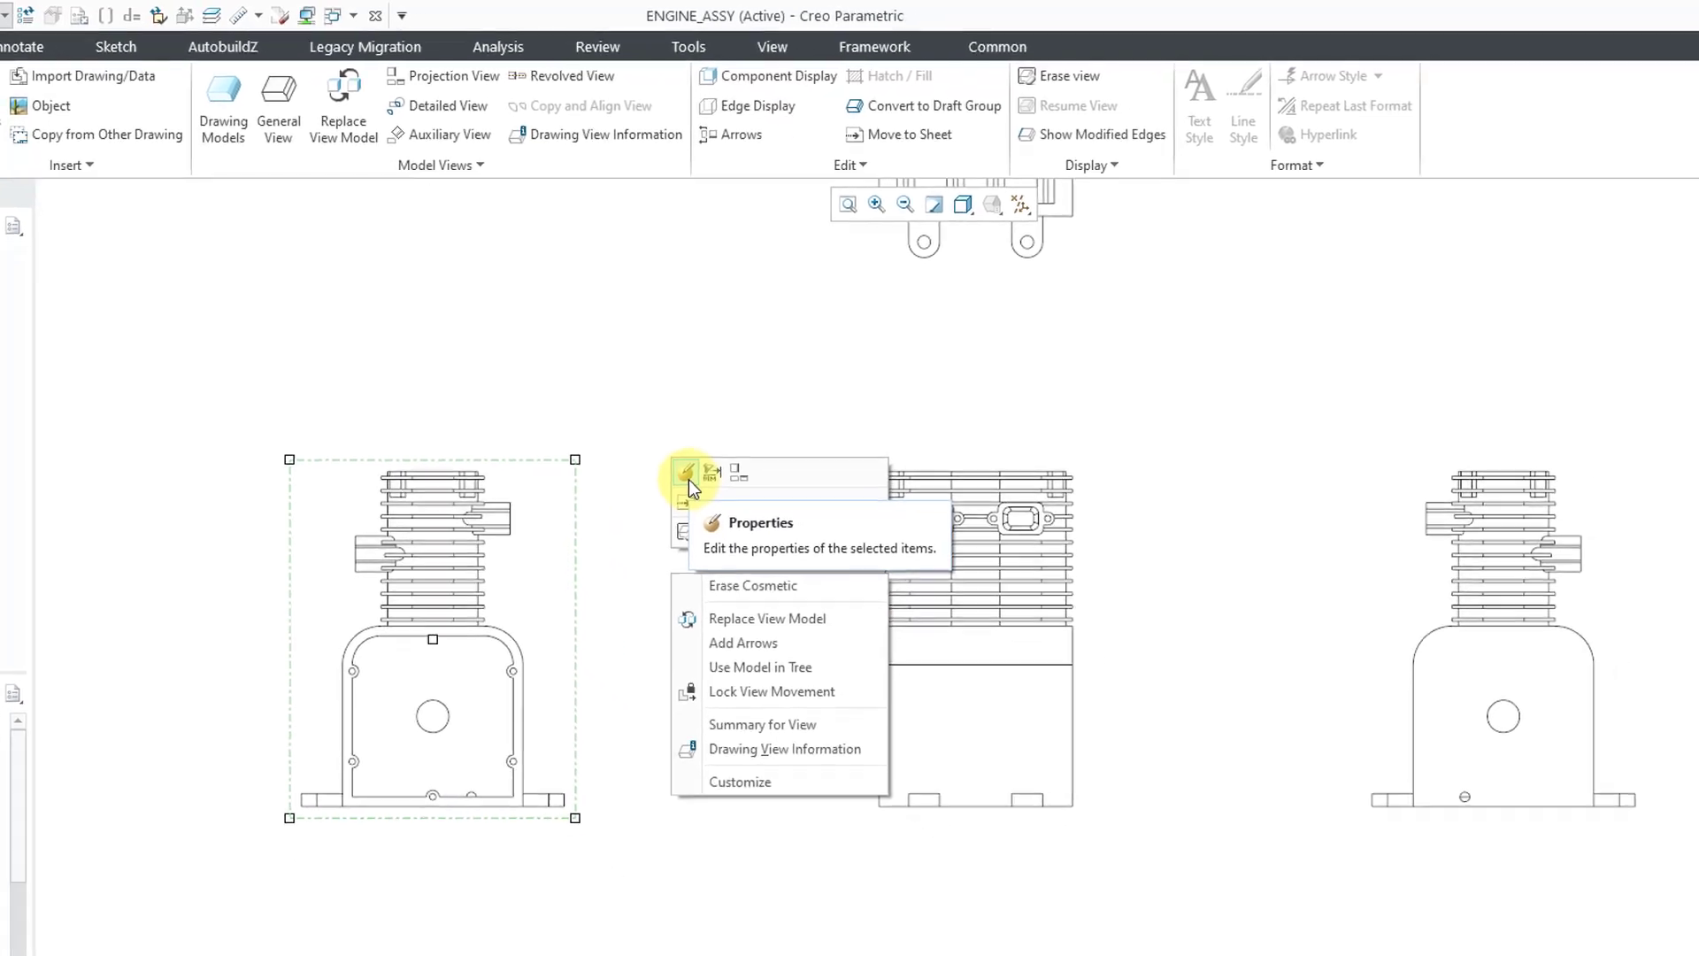
pyautogui.click(636, 437)
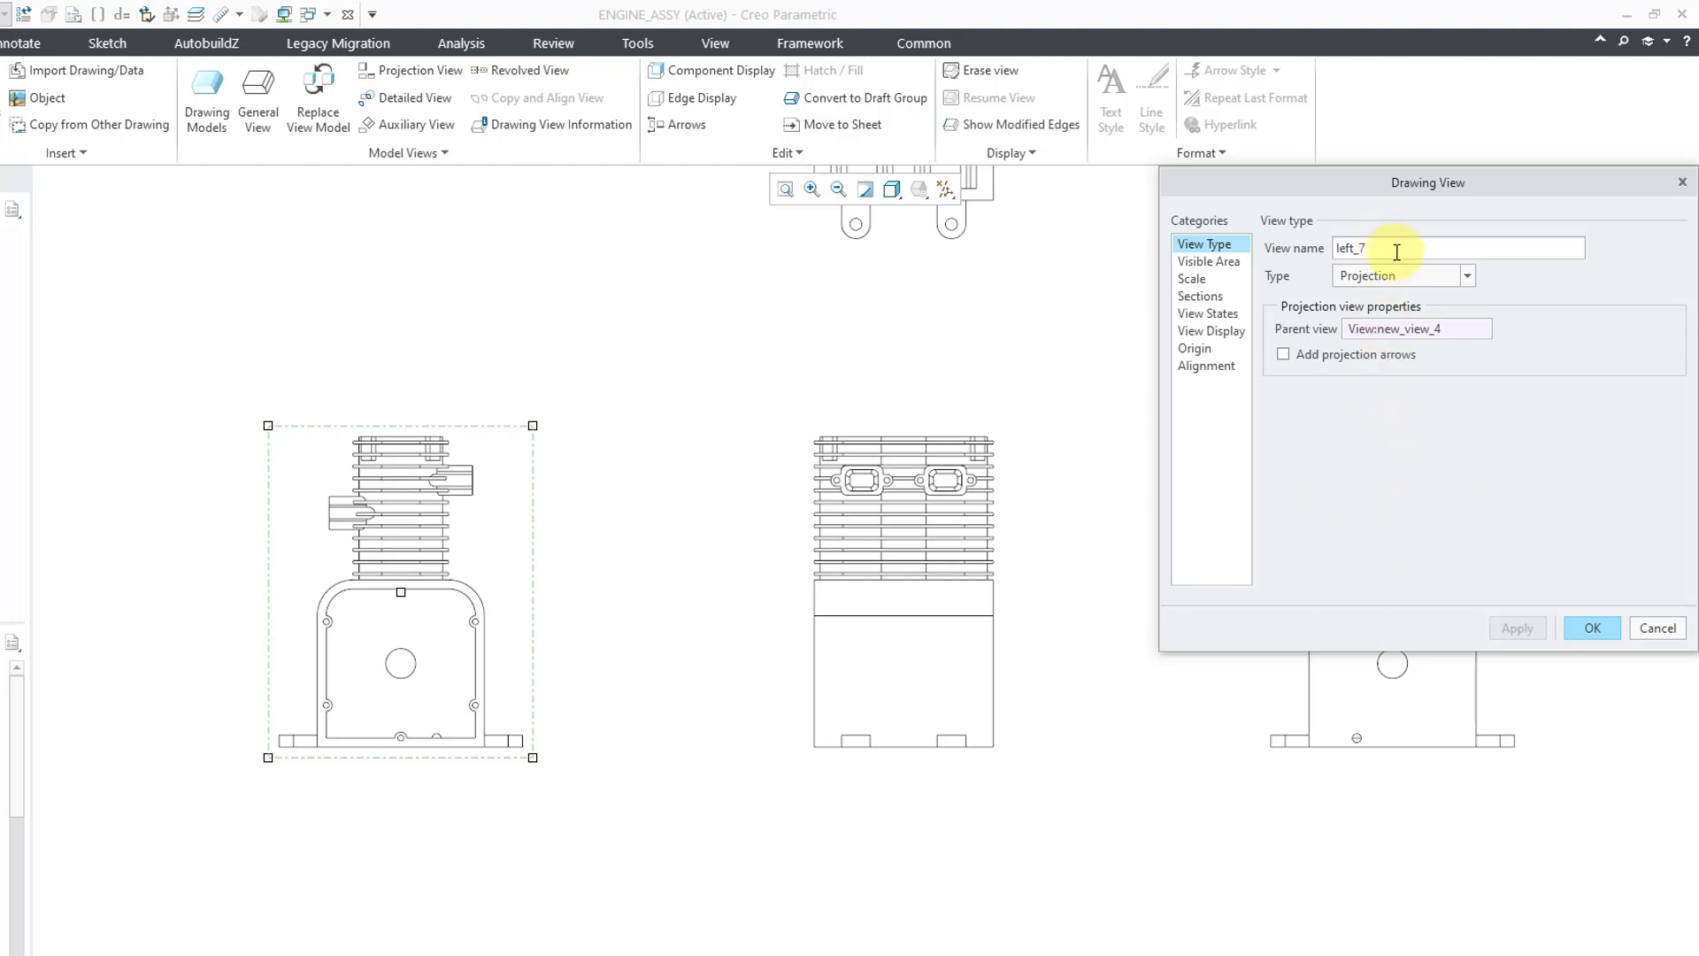
pyautogui.moveTo(1402, 248); pyautogui.dragTo(1306, 248)
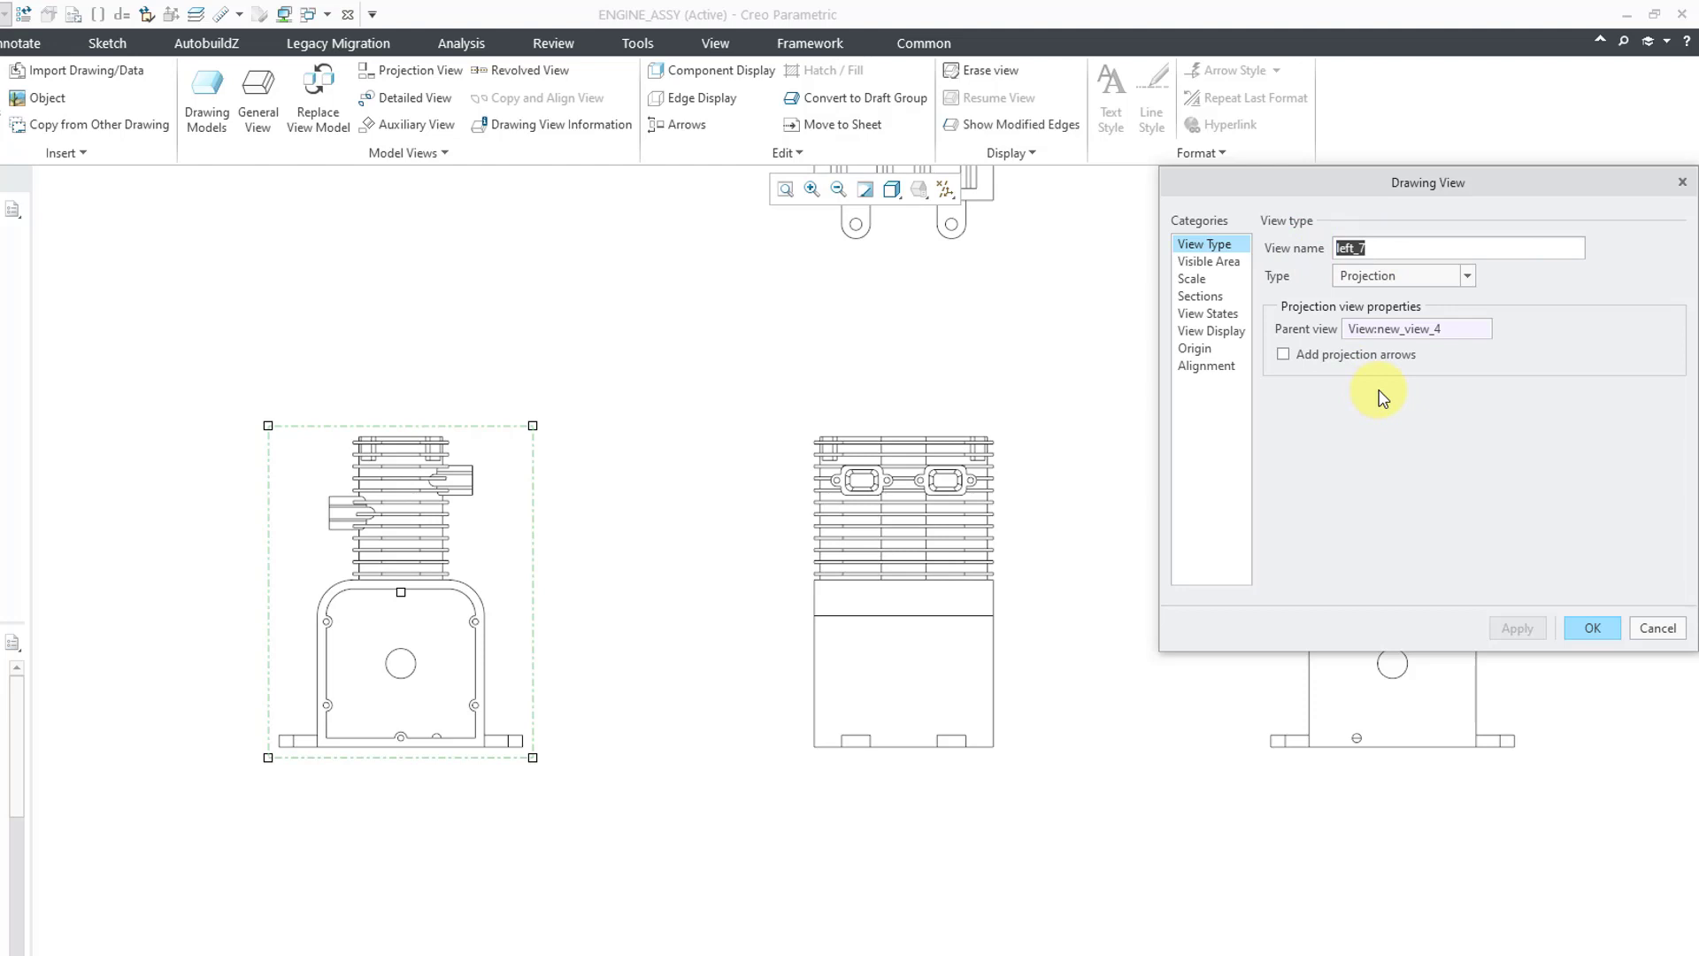
pyautogui.write('eng_b')
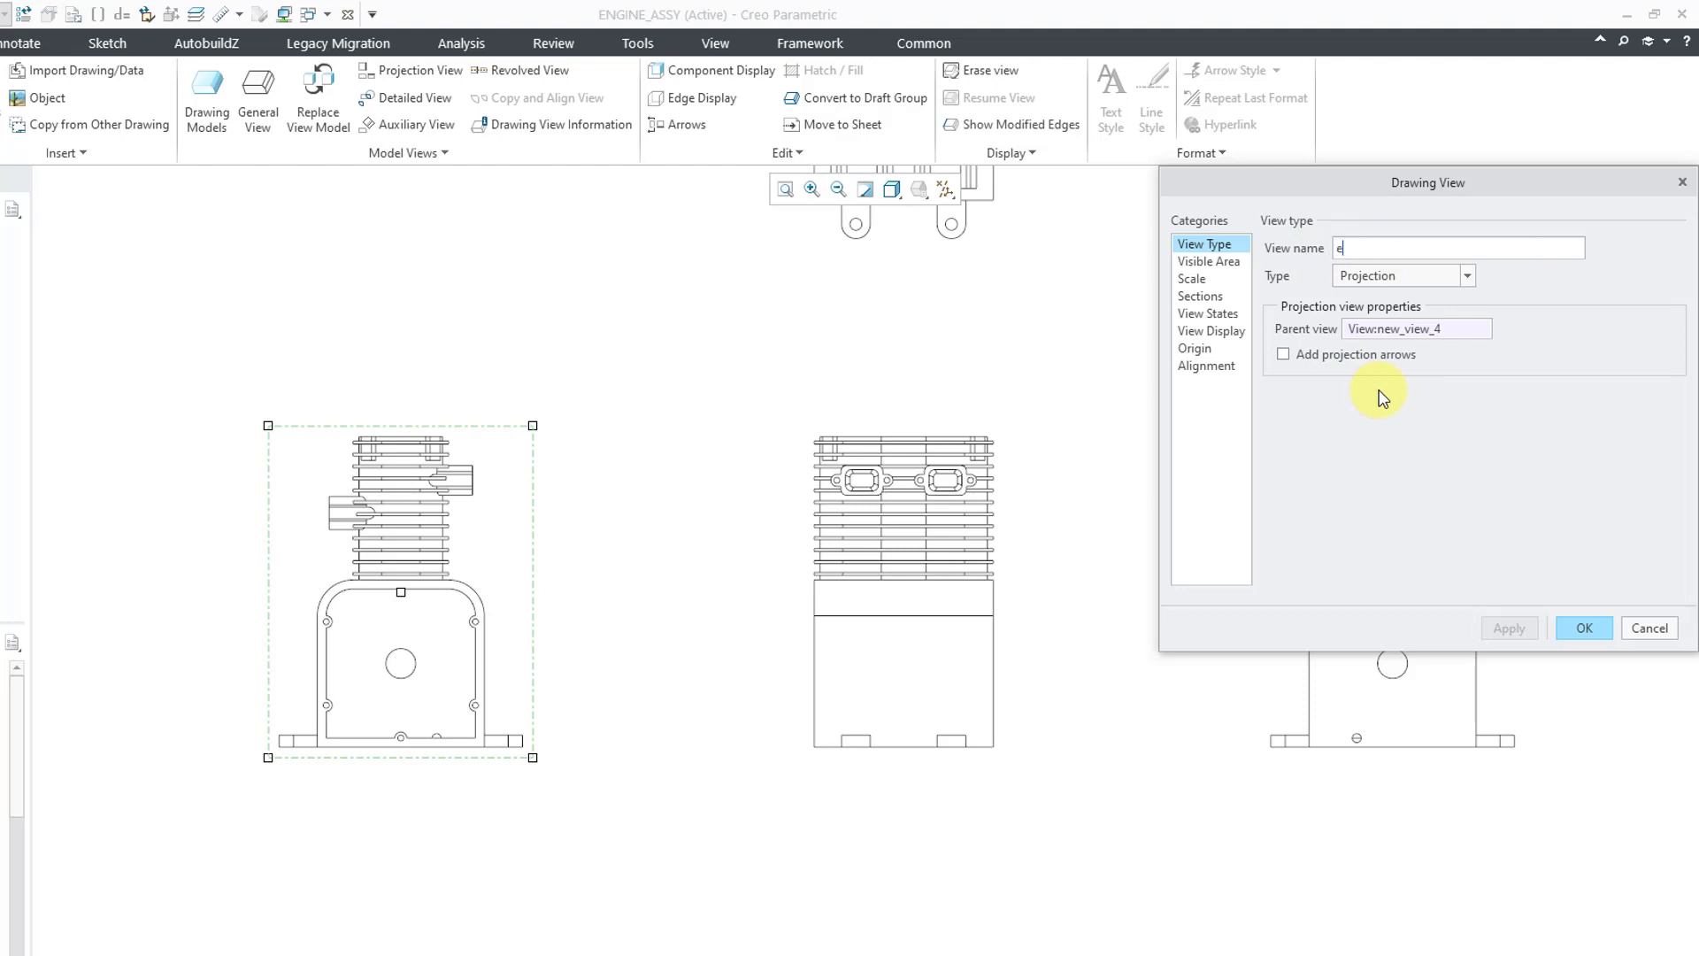
pyautogui.write('lock_left')
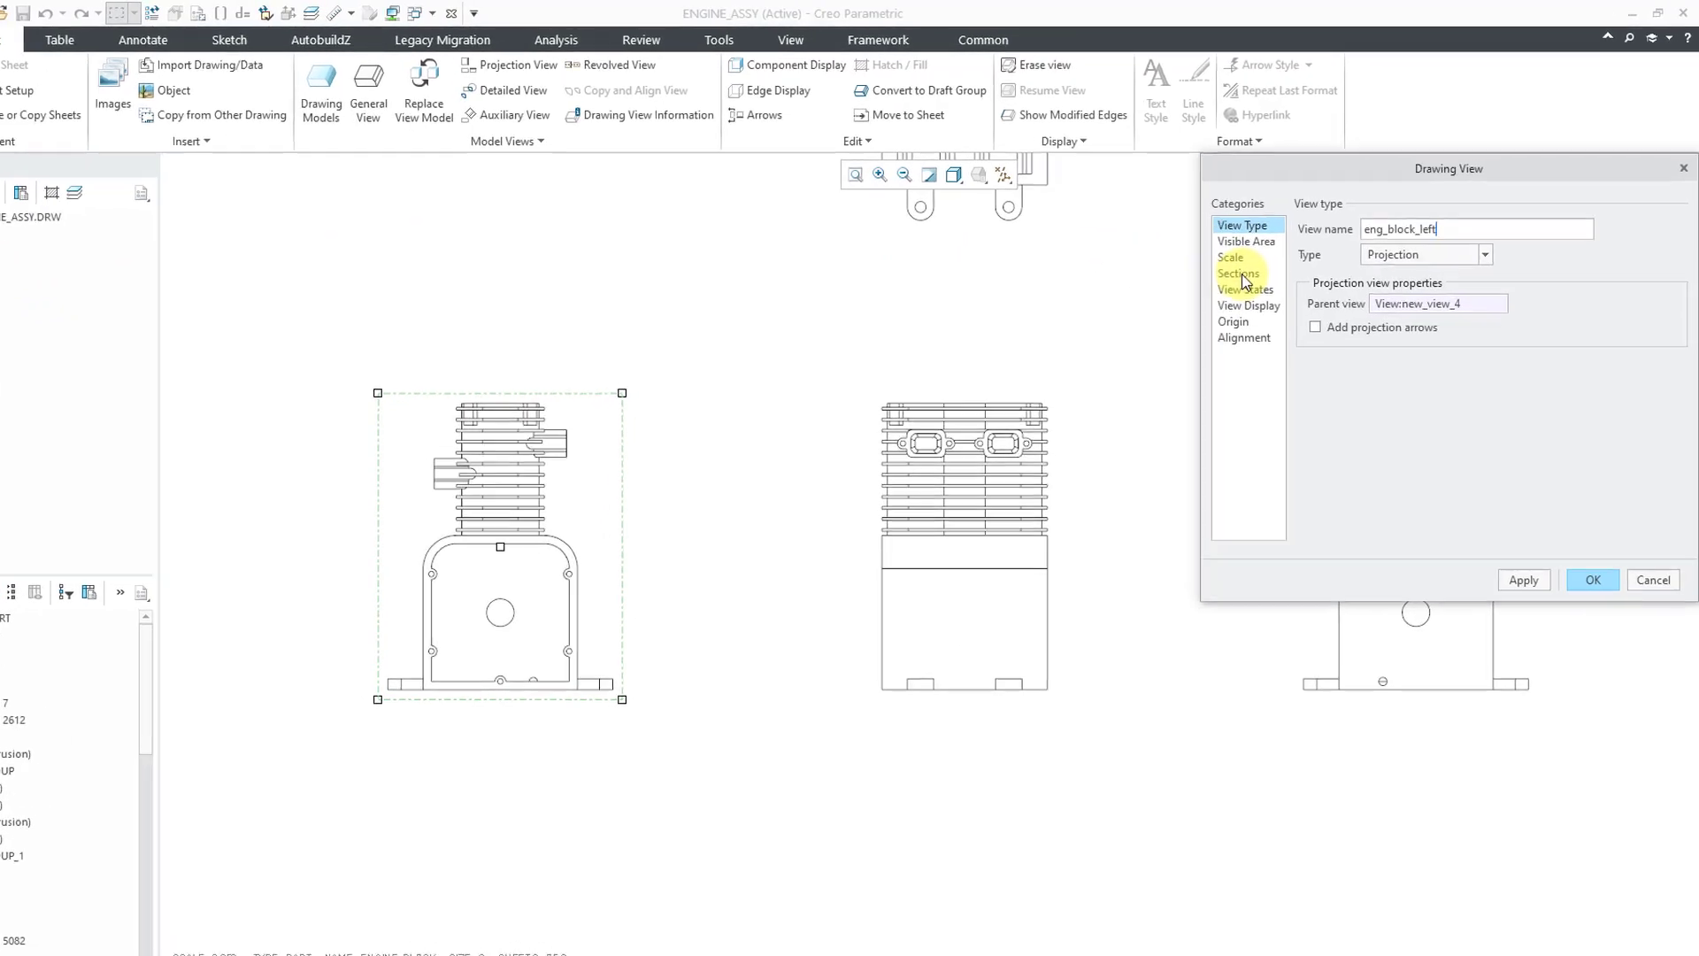
# Show the left engine block view as a full 2D cross-section using section B, and accept the view settings
pyautogui.click(1243, 276)
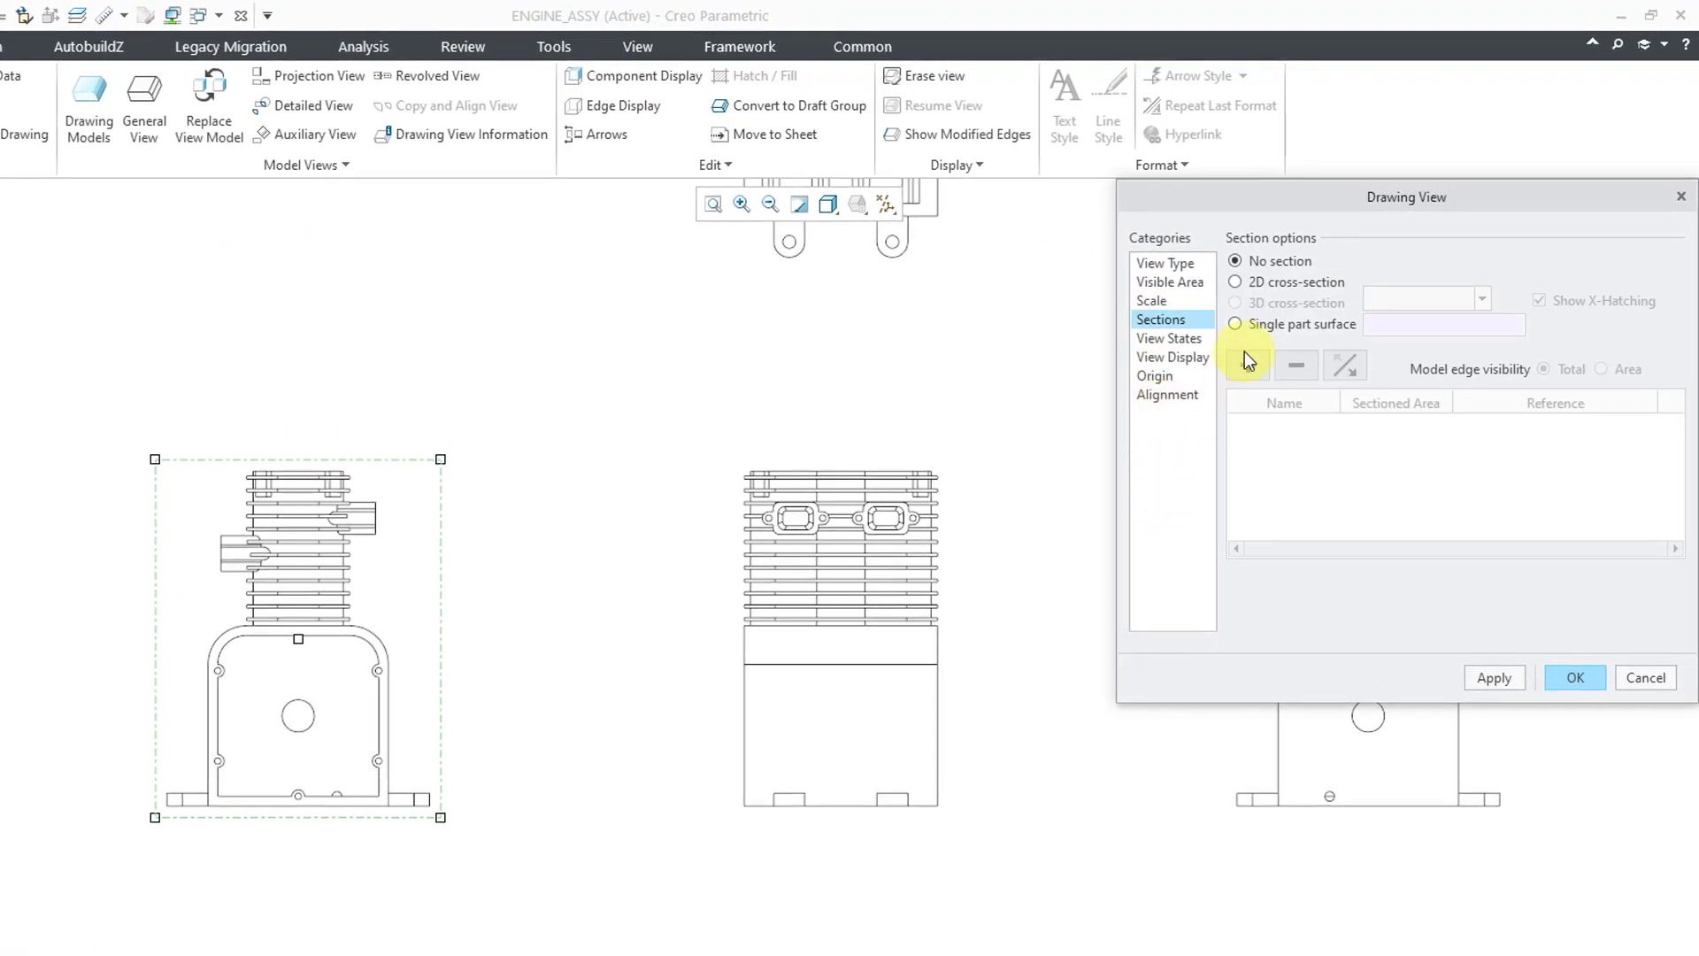
pyautogui.click(1258, 283)
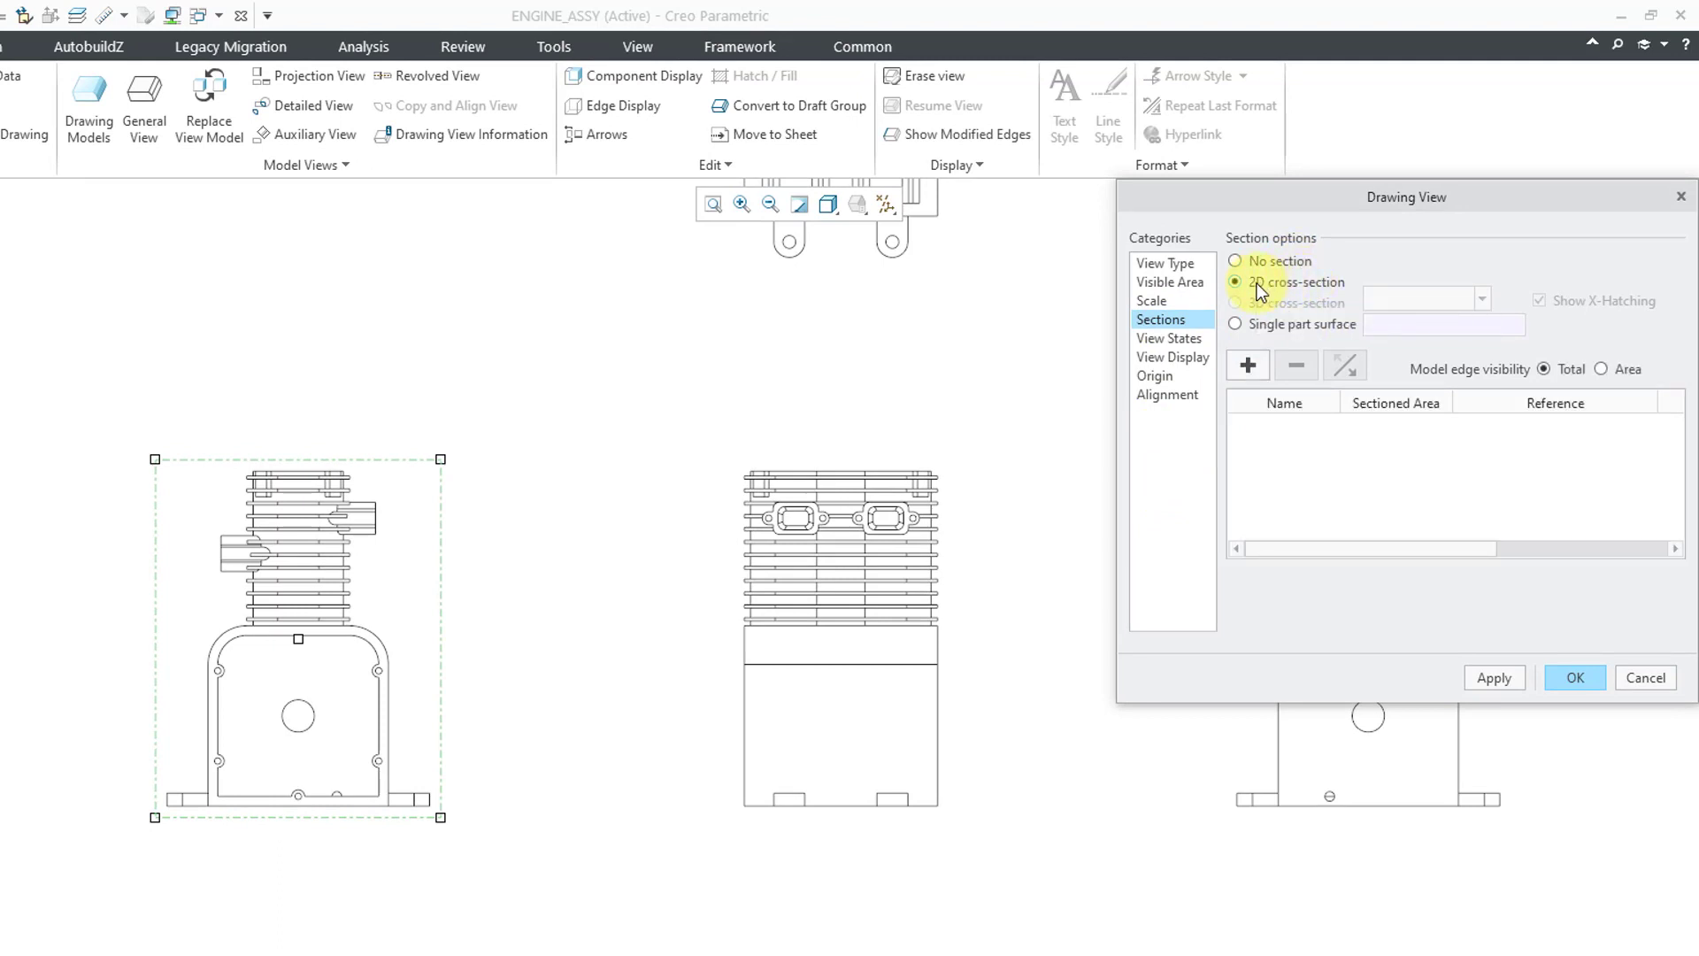
pyautogui.click(1253, 370)
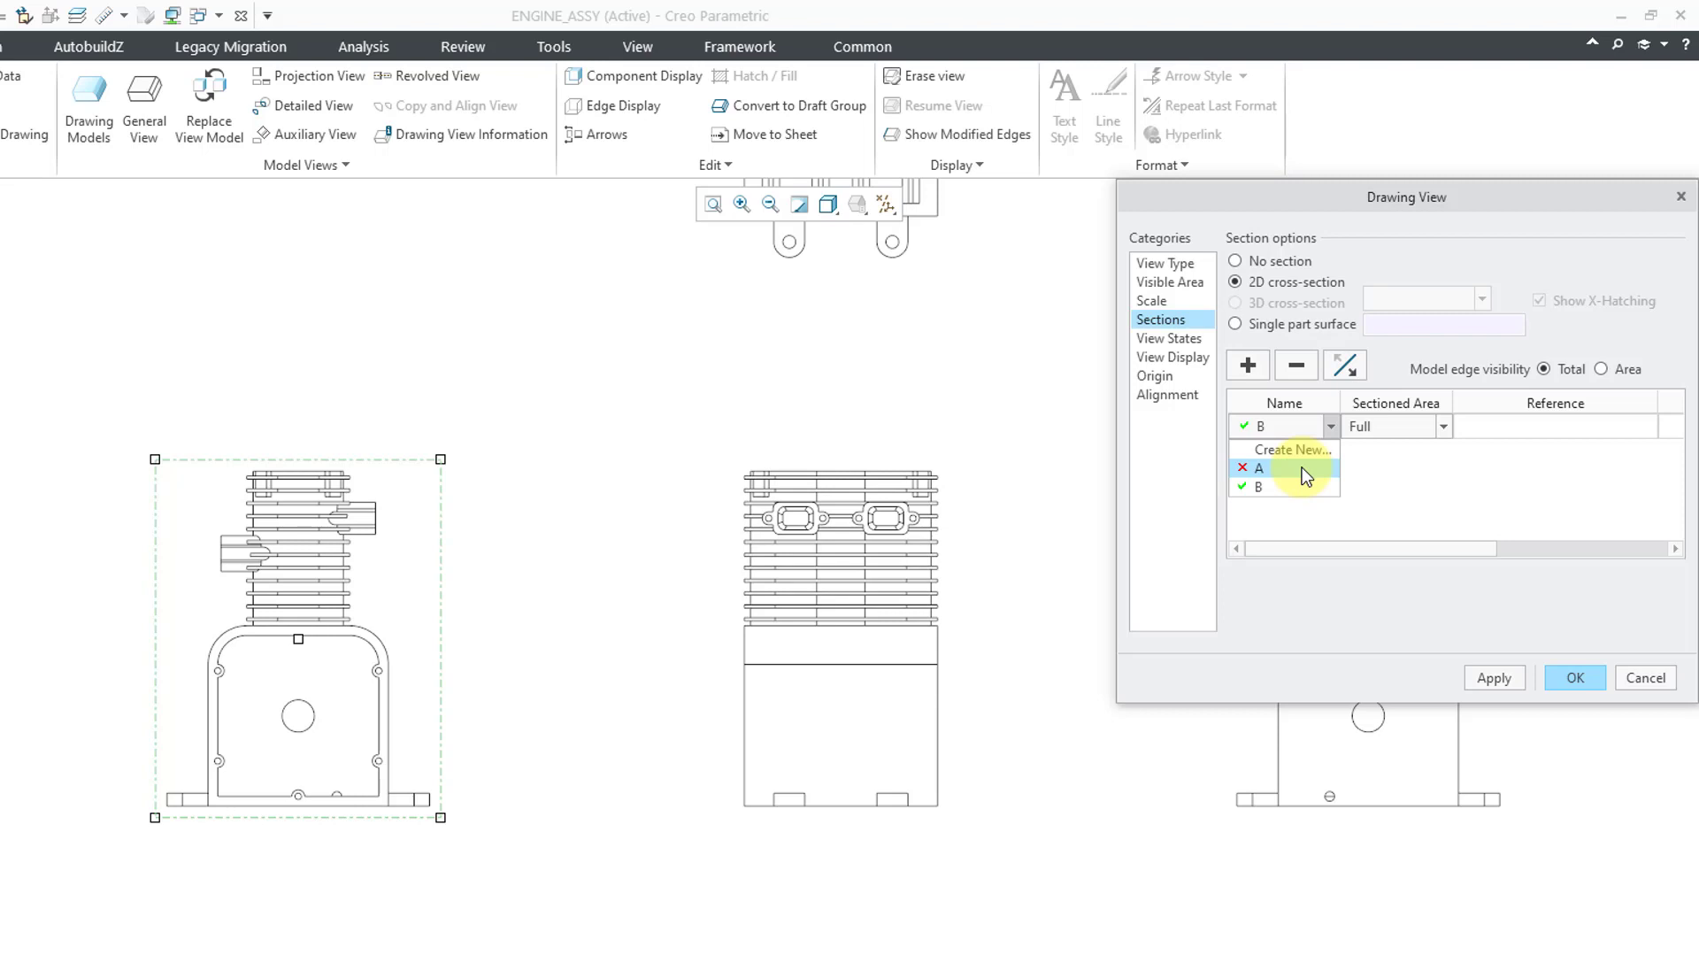
pyautogui.click(1288, 491)
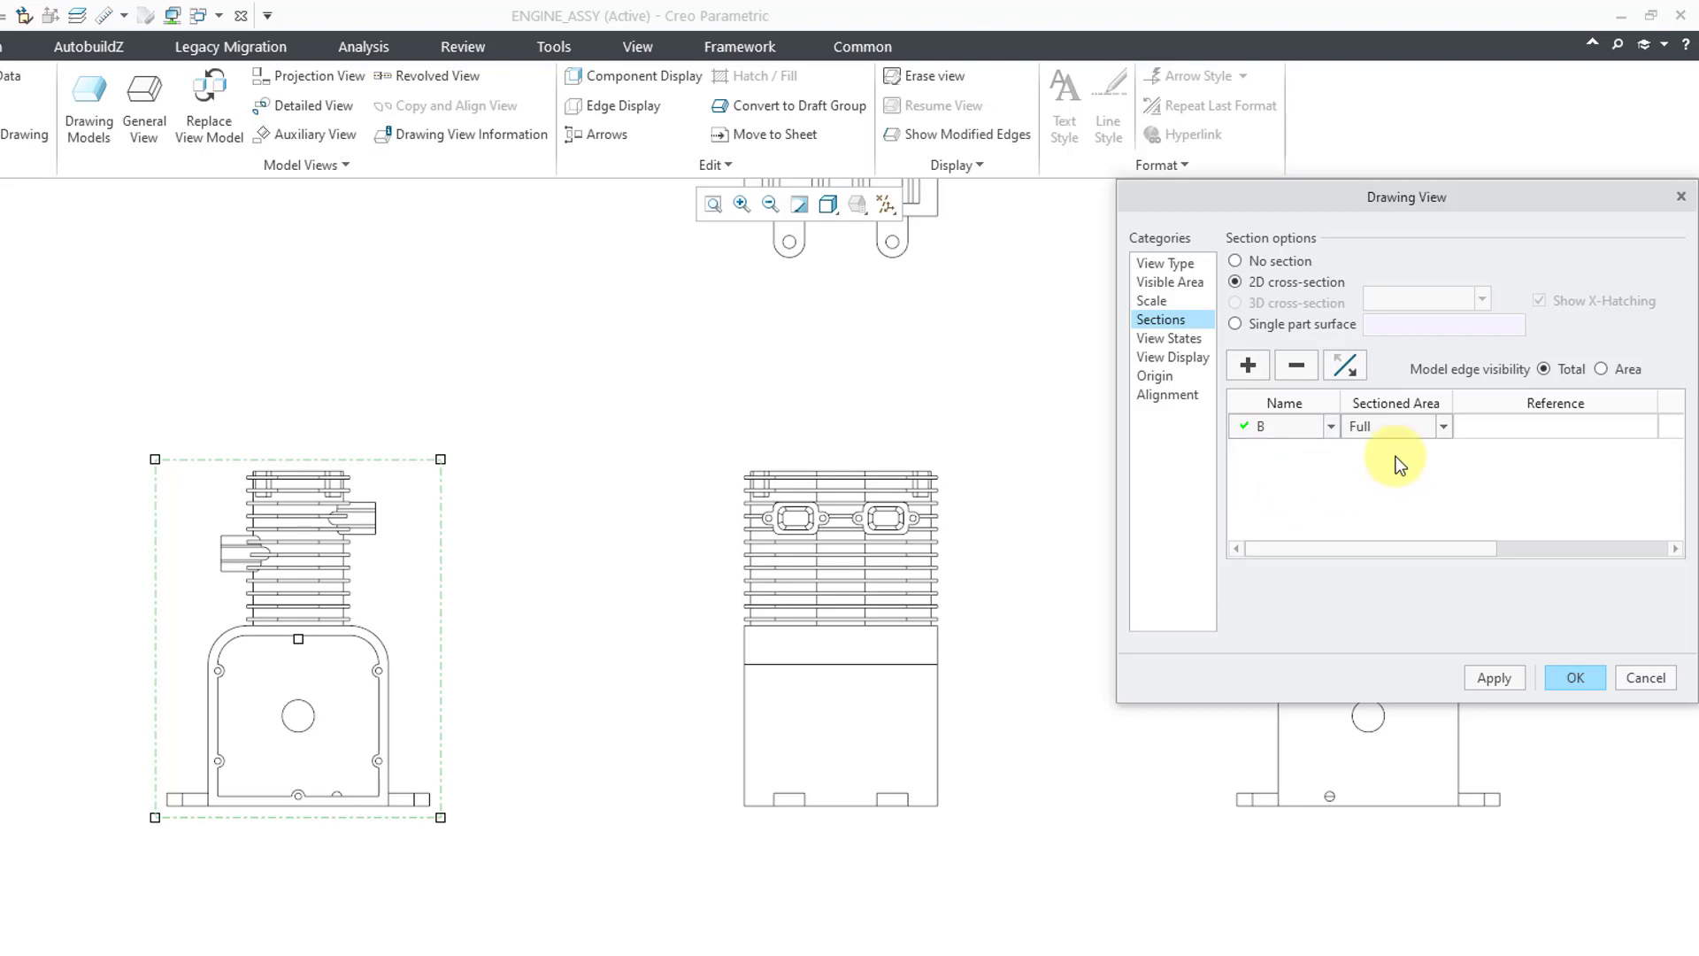
pyautogui.click(1443, 428)
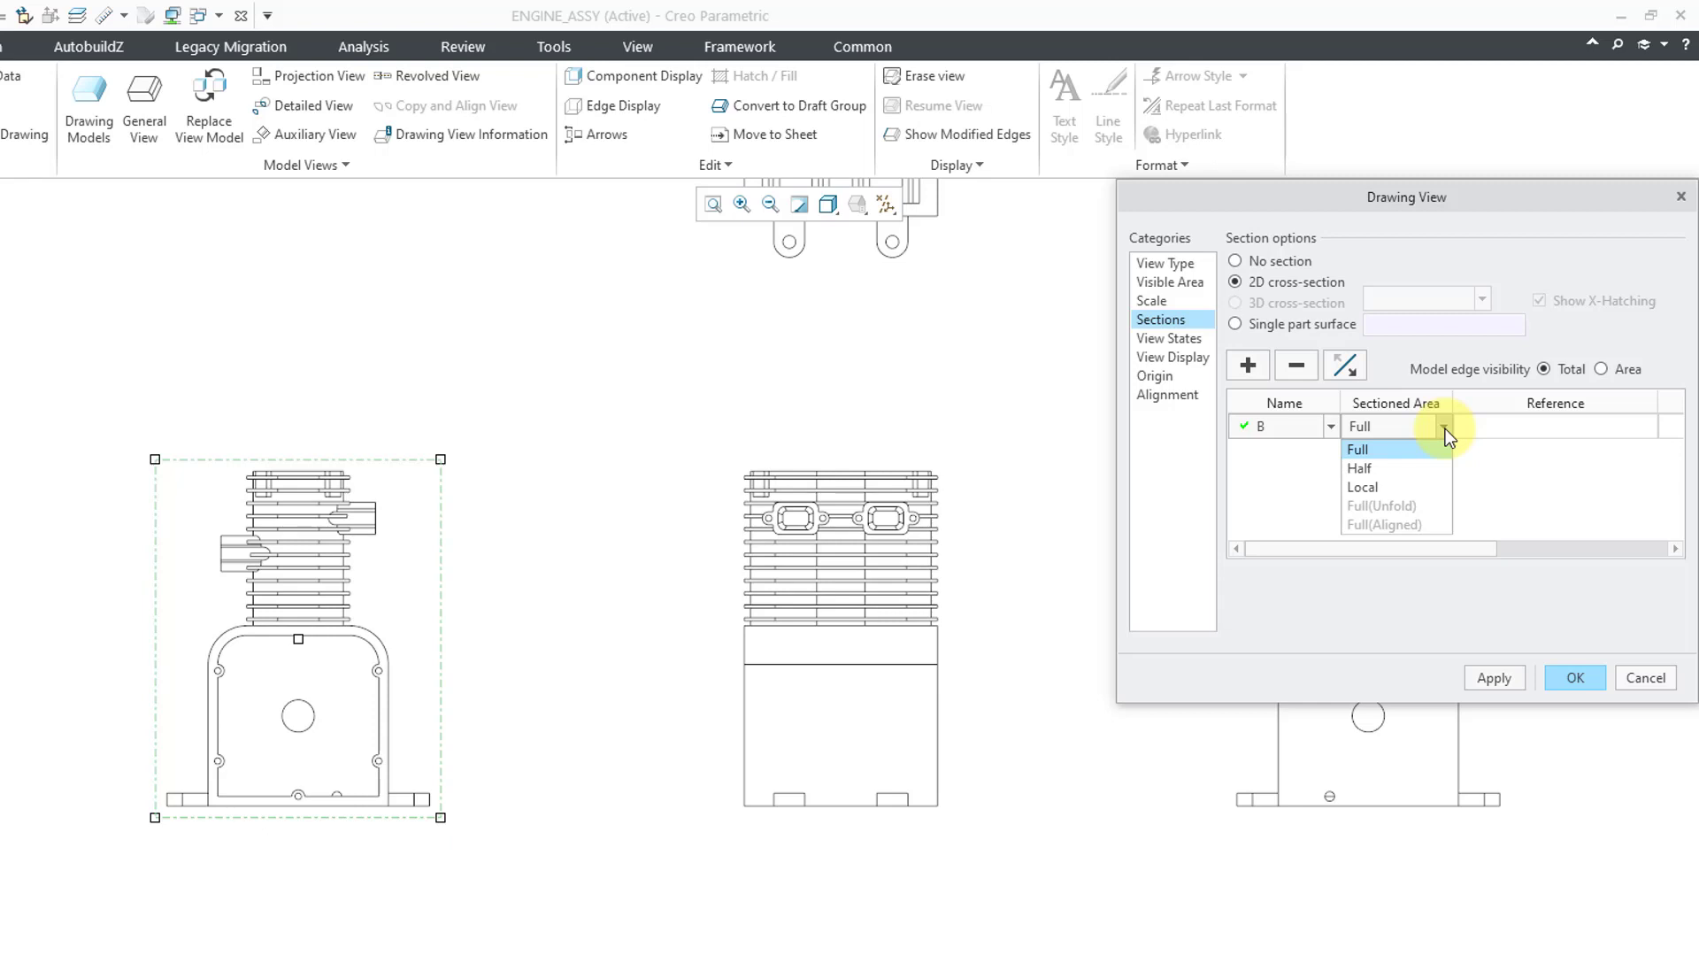
pyautogui.click(1520, 492)
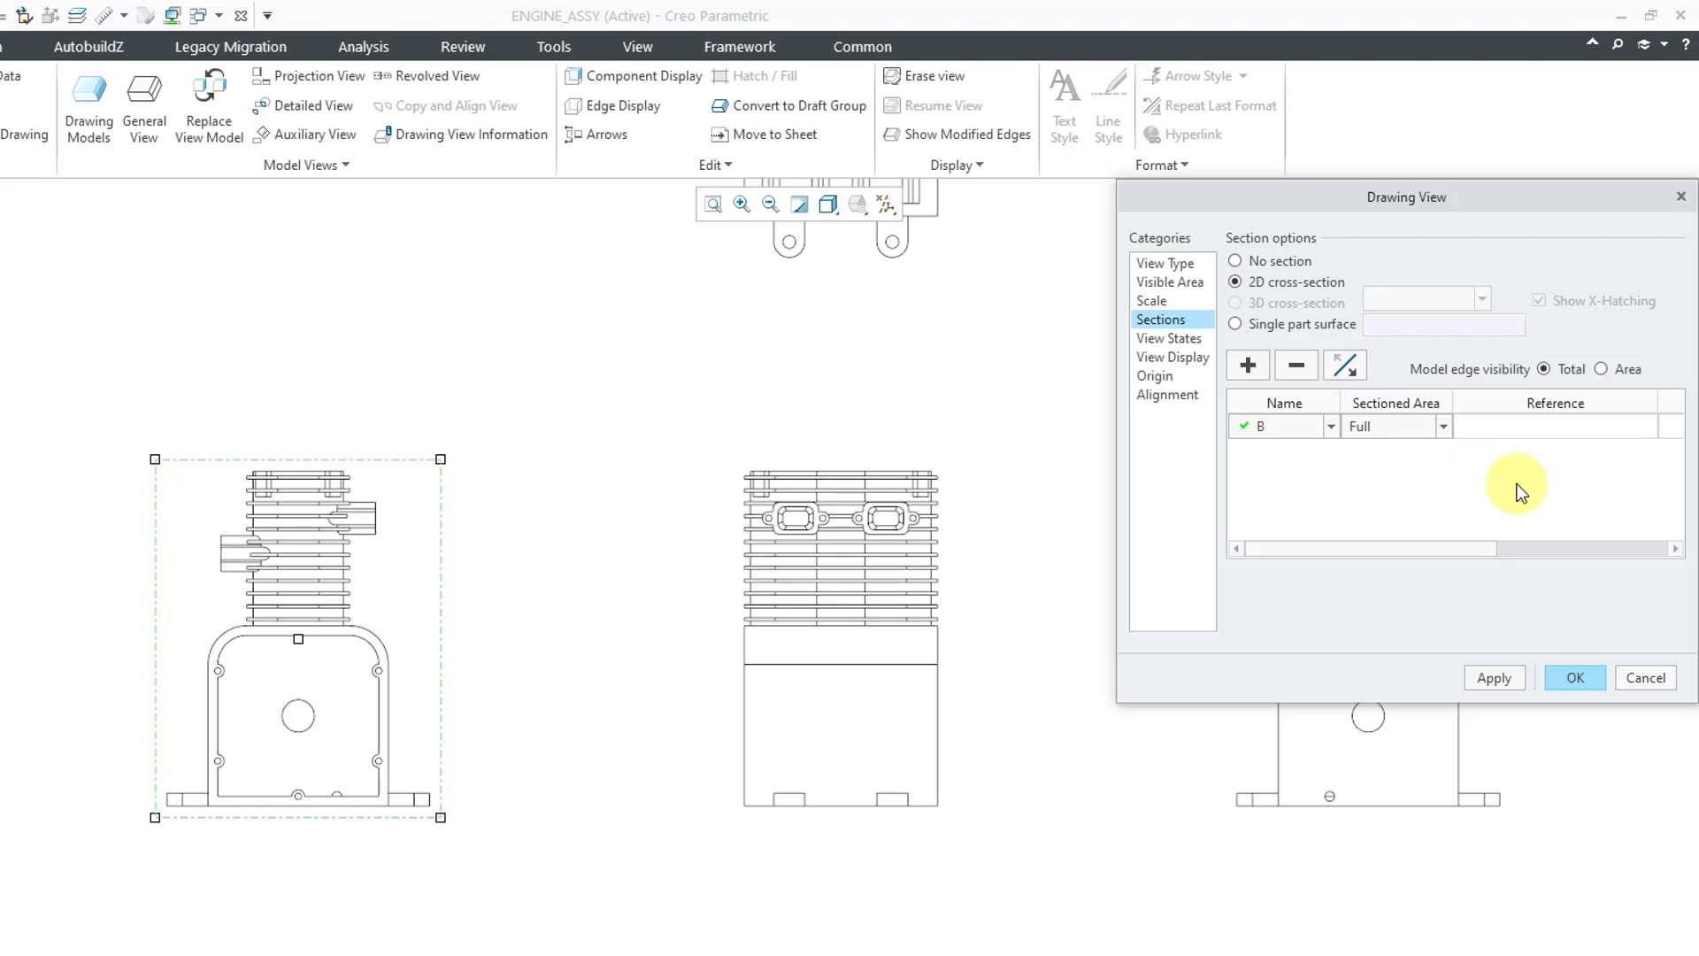
pyautogui.click(1496, 676)
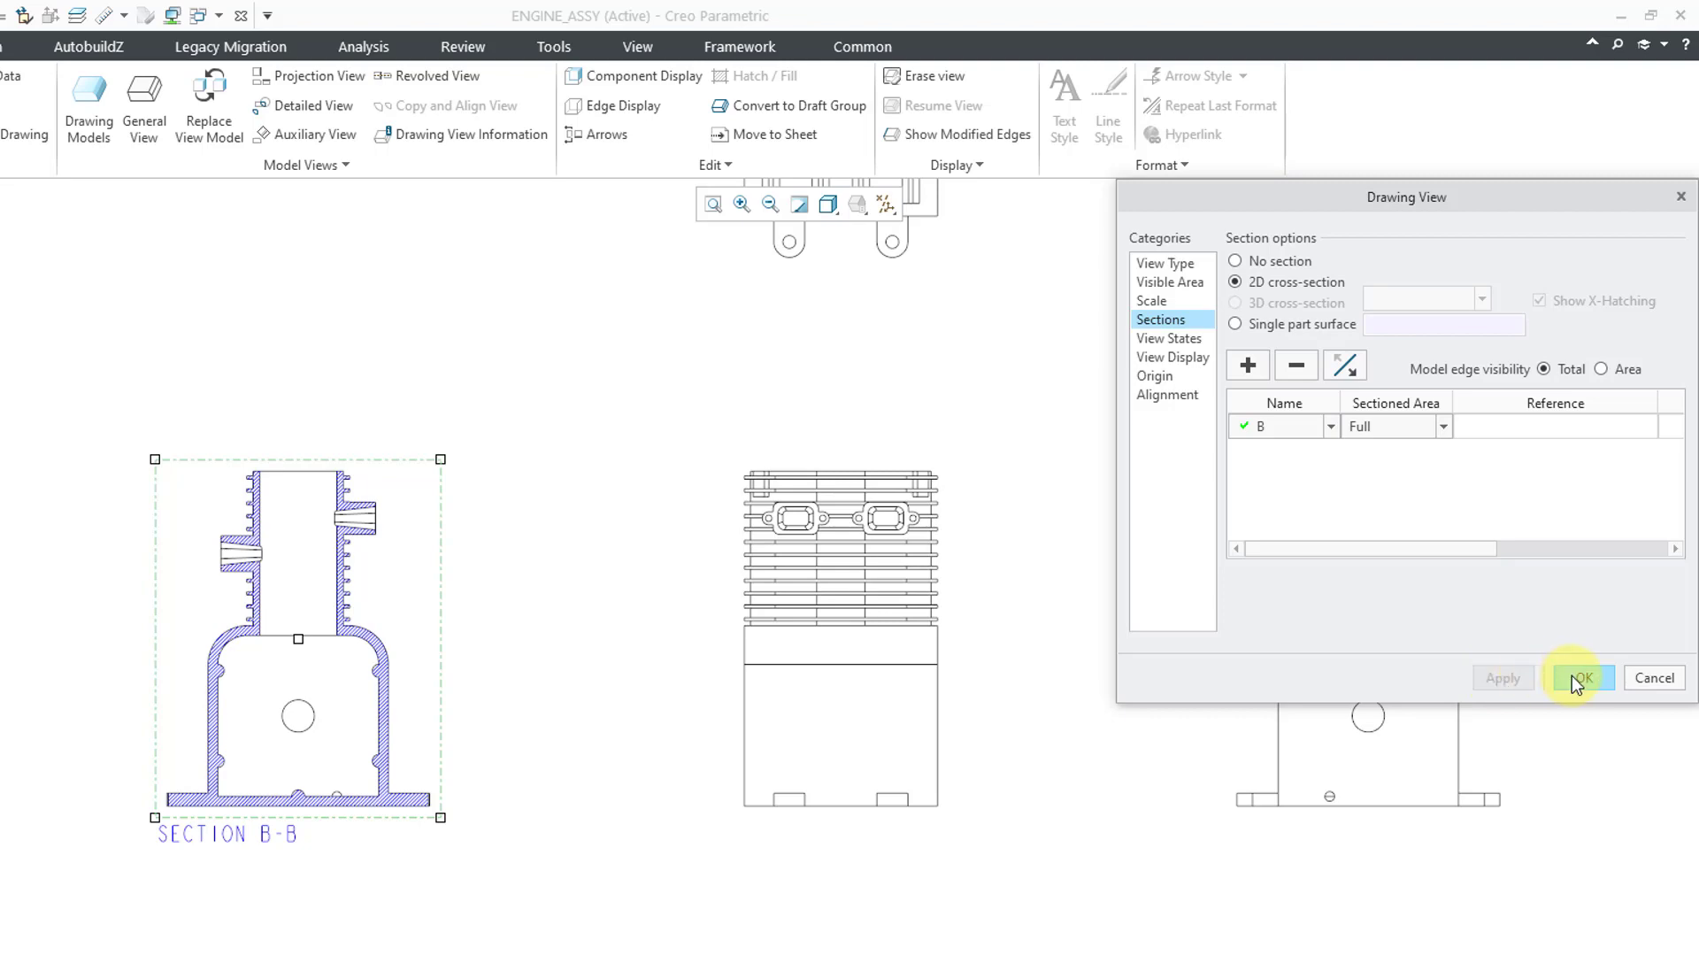
pyautogui.click(1577, 677)
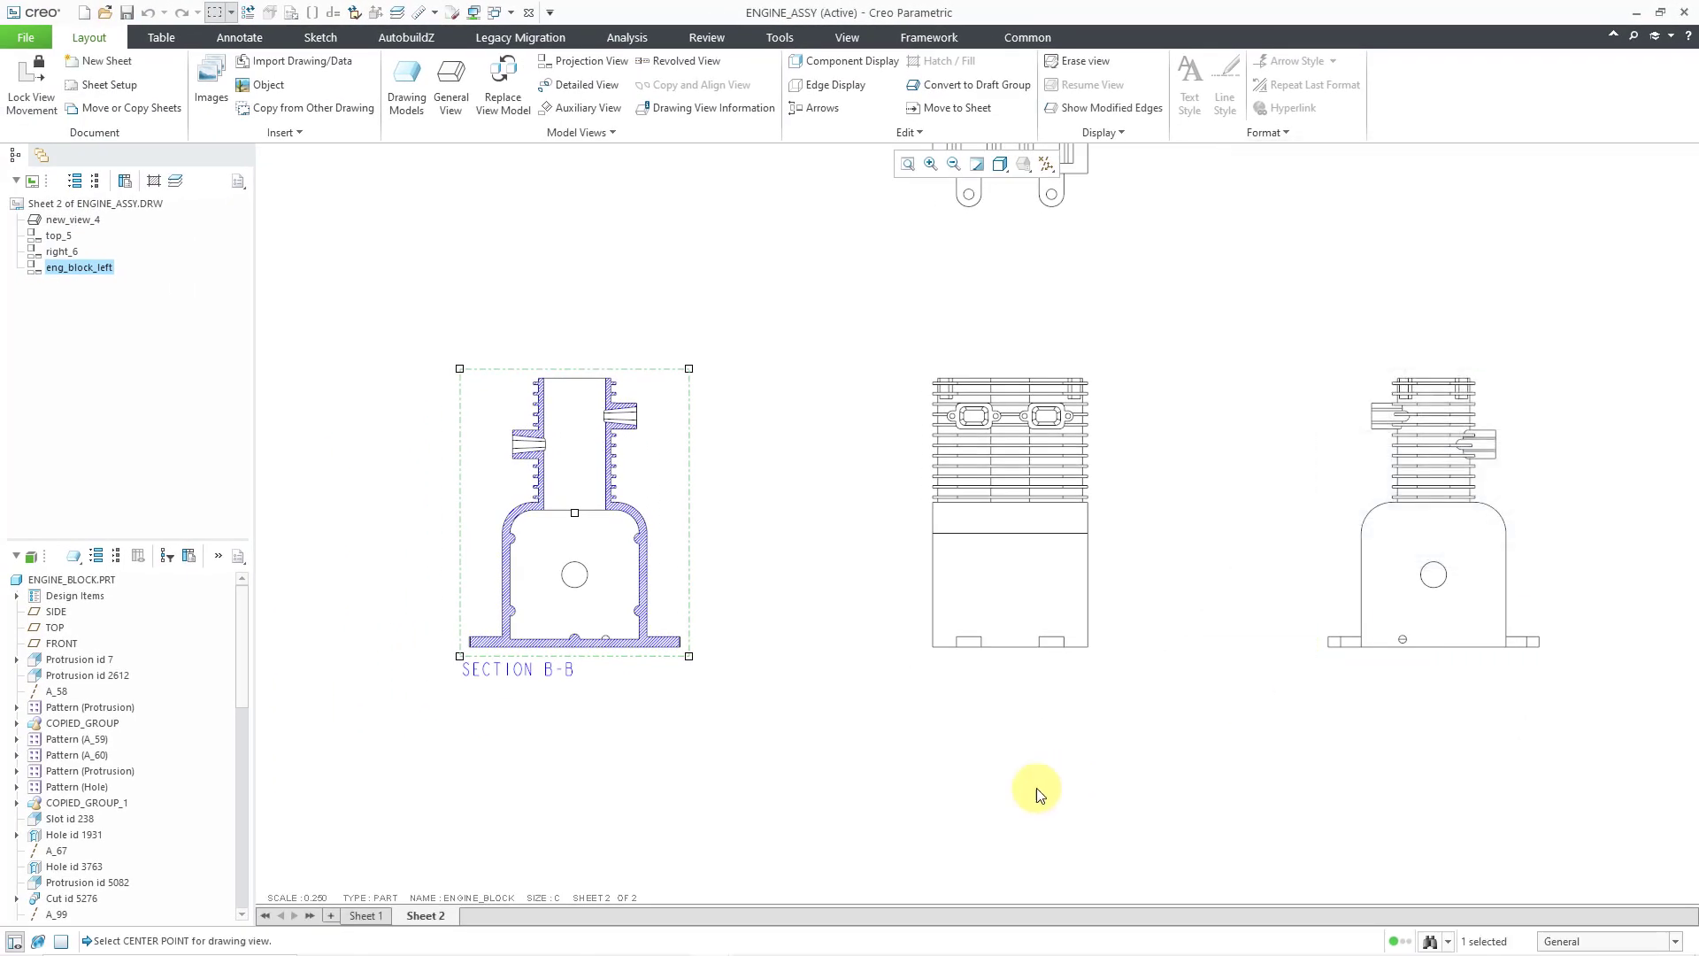
# Move the SECTION B-B note so it sits centred a little below the sectioned view
pyautogui.doubleClick(551, 673)
pyautogui.moveTo(543, 675); pyautogui.dragTo(603, 773)
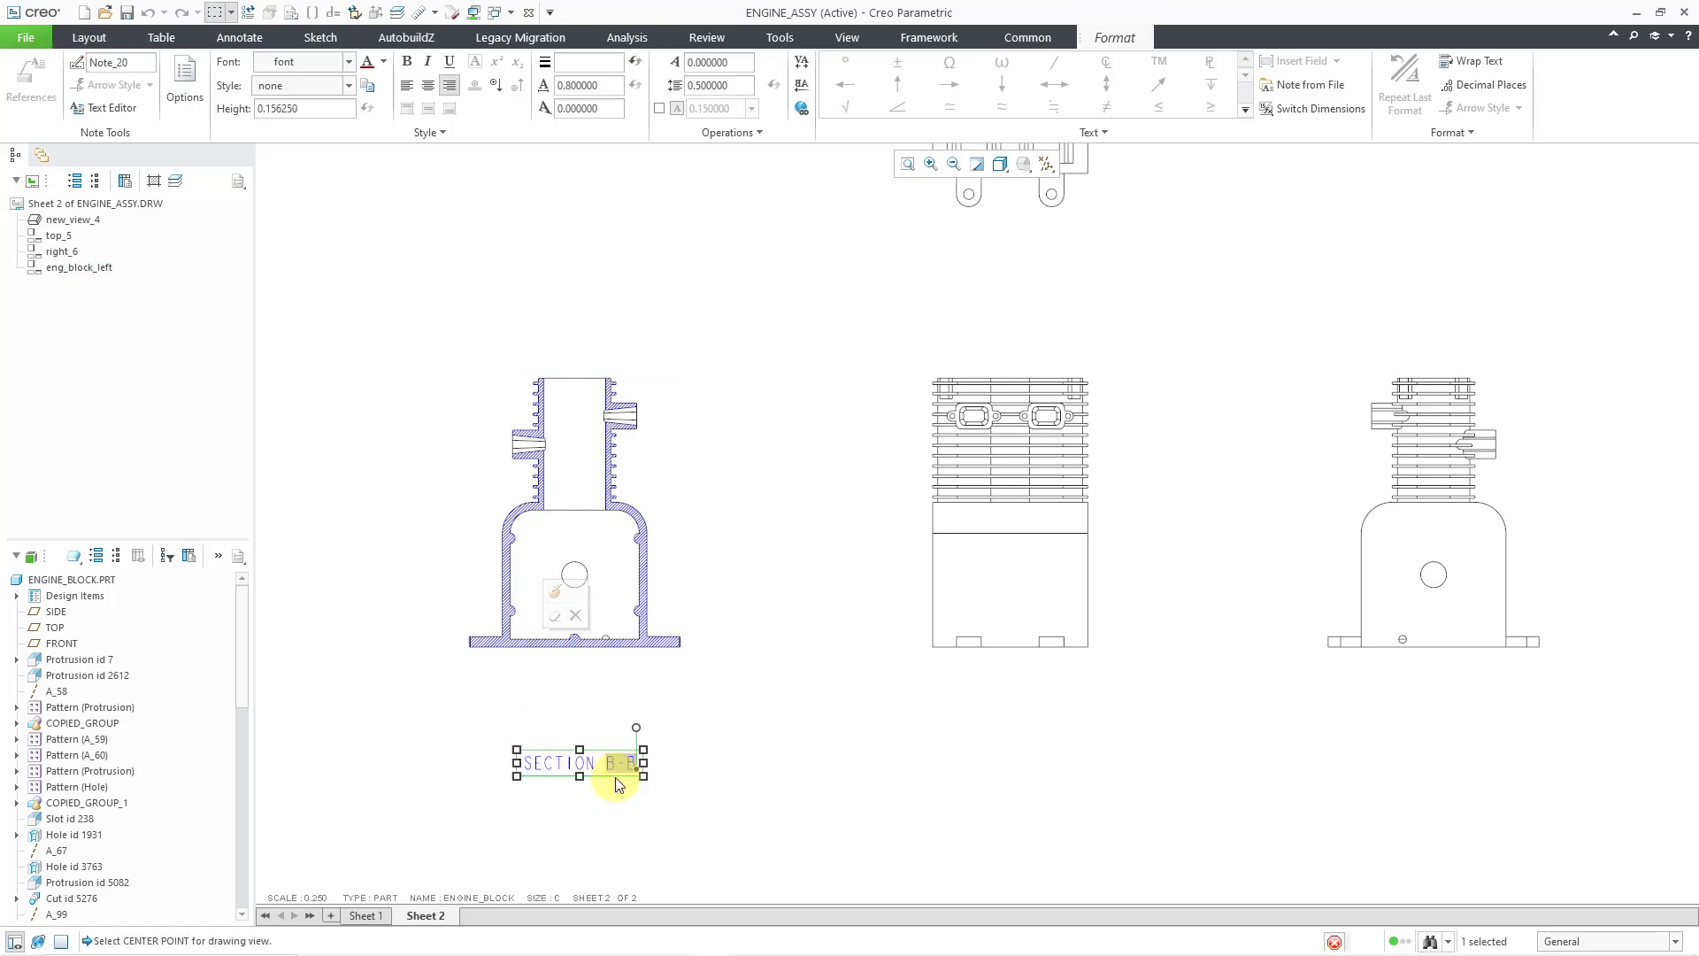
pyautogui.click(791, 789)
pyautogui.scroll(-2, 608, 713)
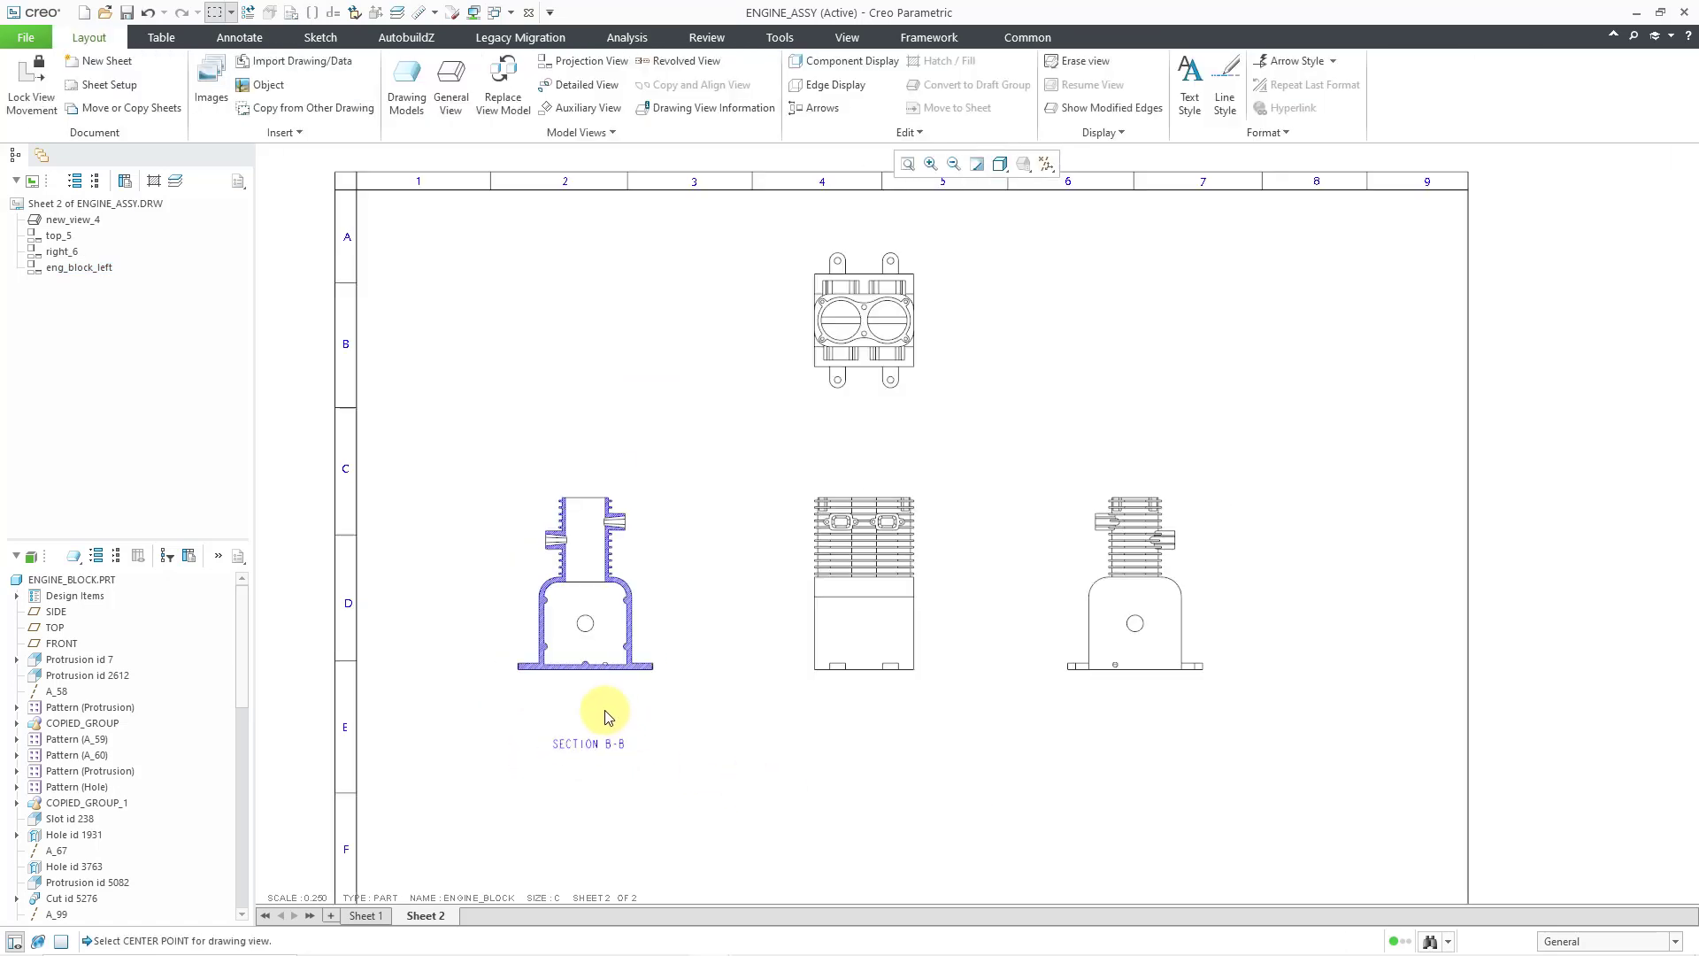
# Place a general engine block view with no combined state in the sheet's upper right area, oriented to DRAWING_ISO
pyautogui.scroll(-1, 813, 797)
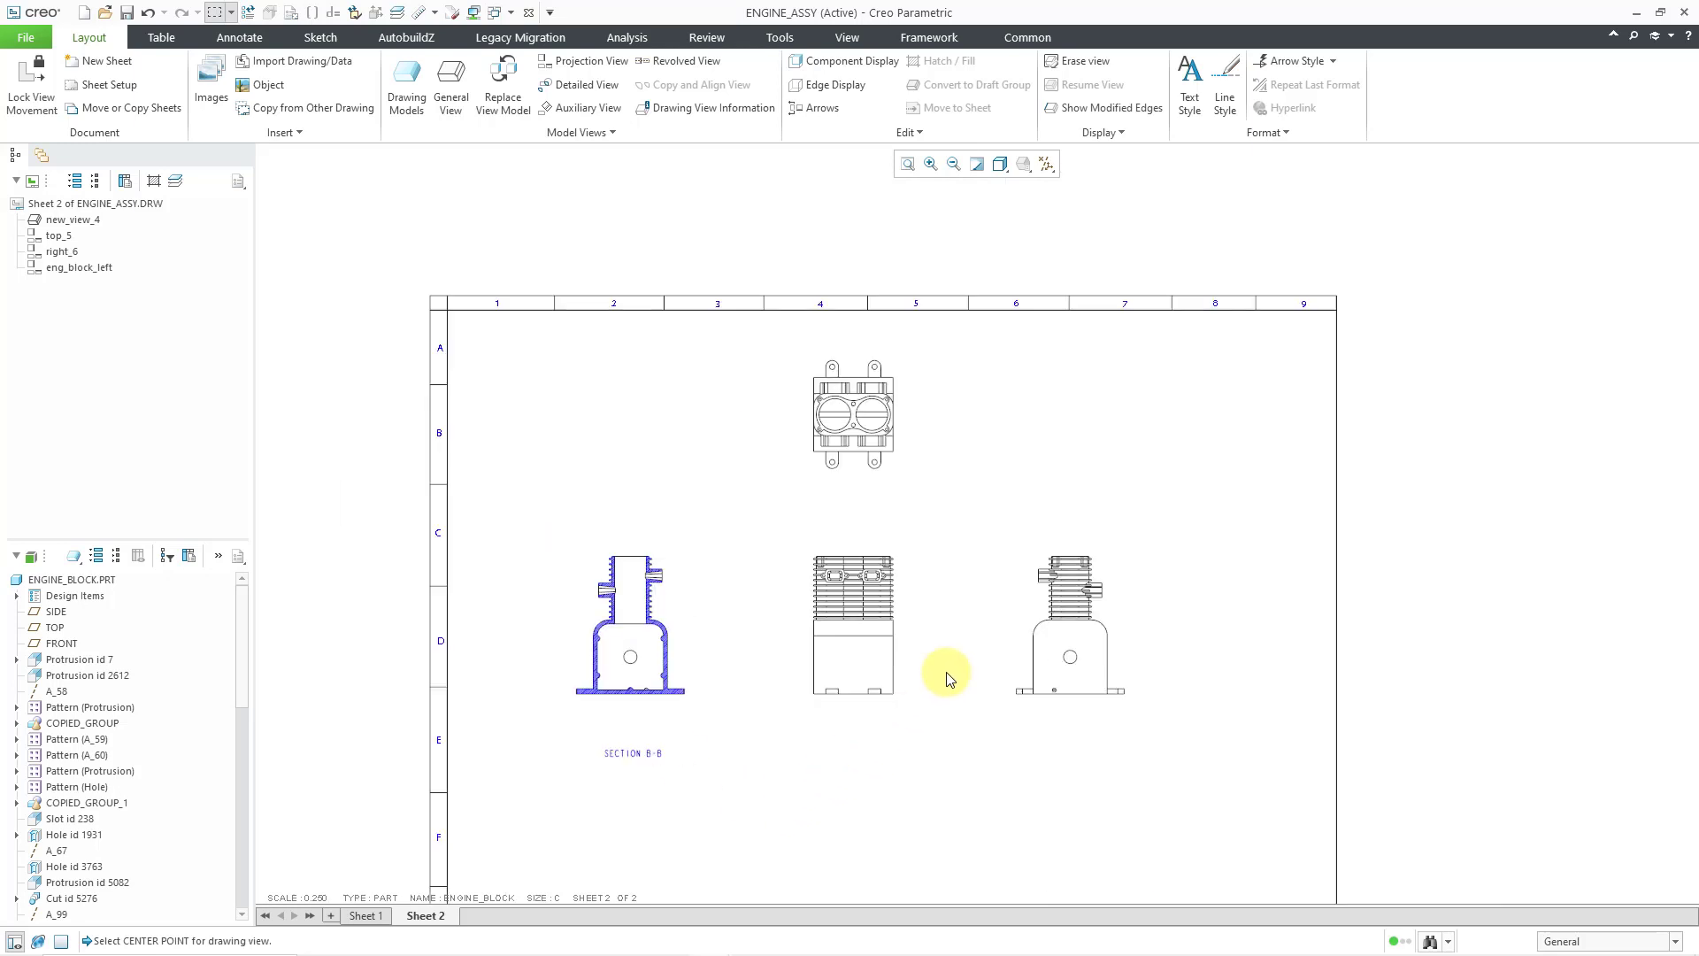
pyautogui.rightClick(1103, 401)
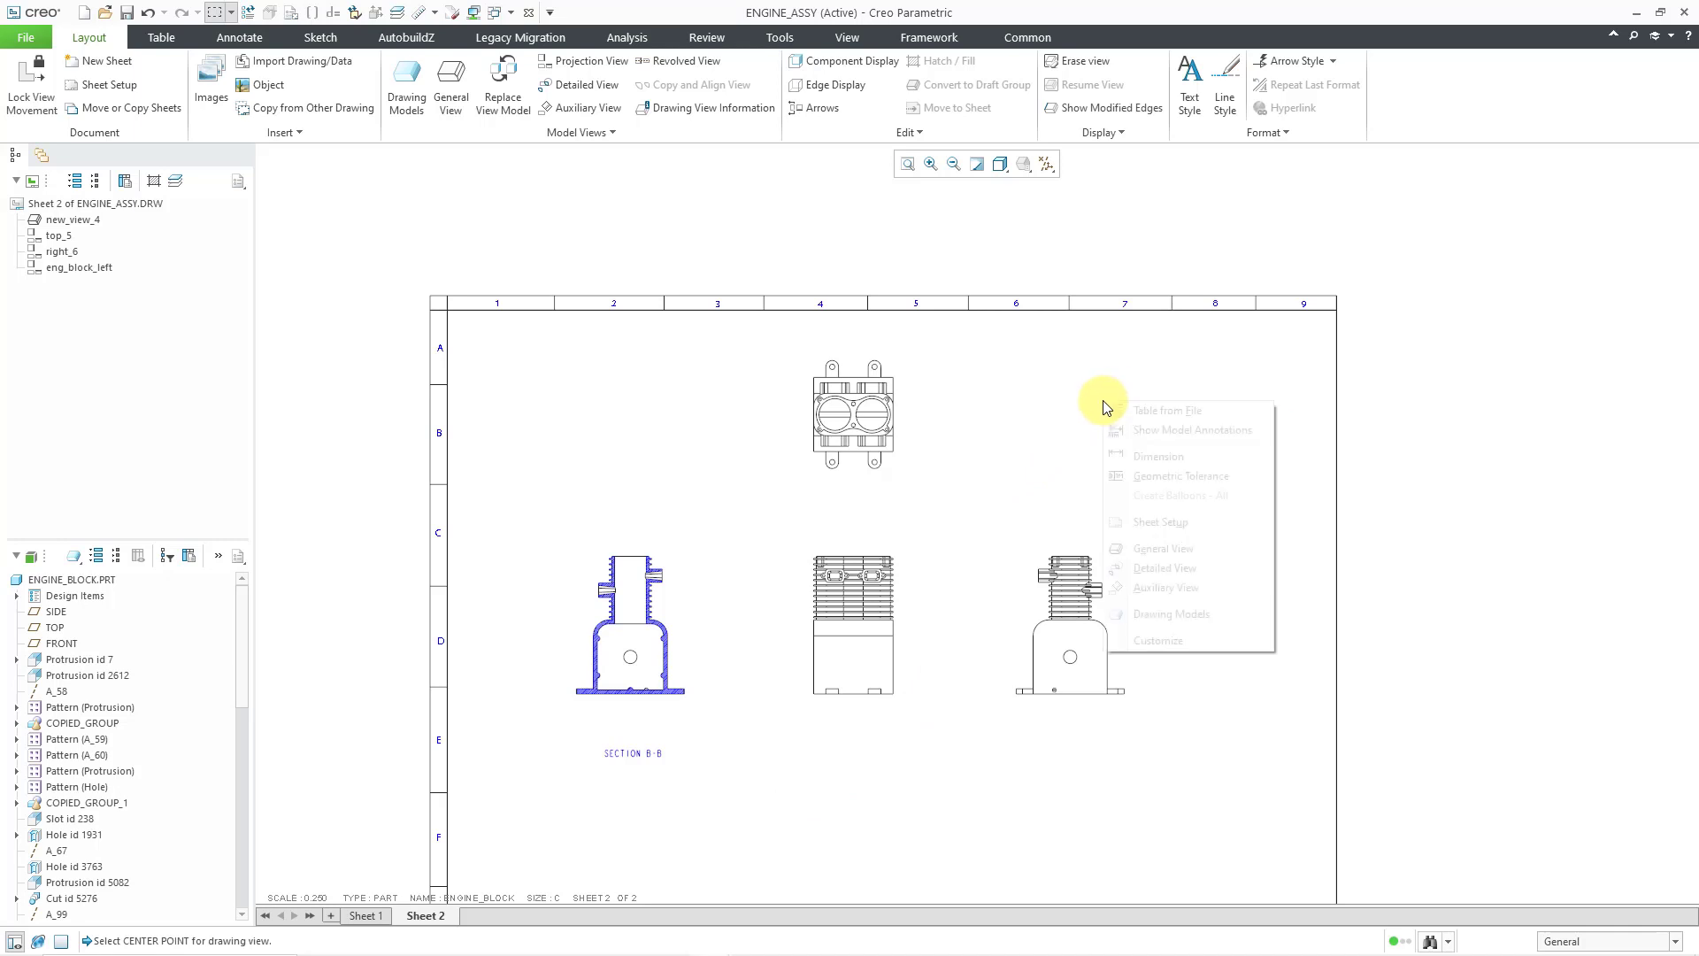
pyautogui.click(1159, 549)
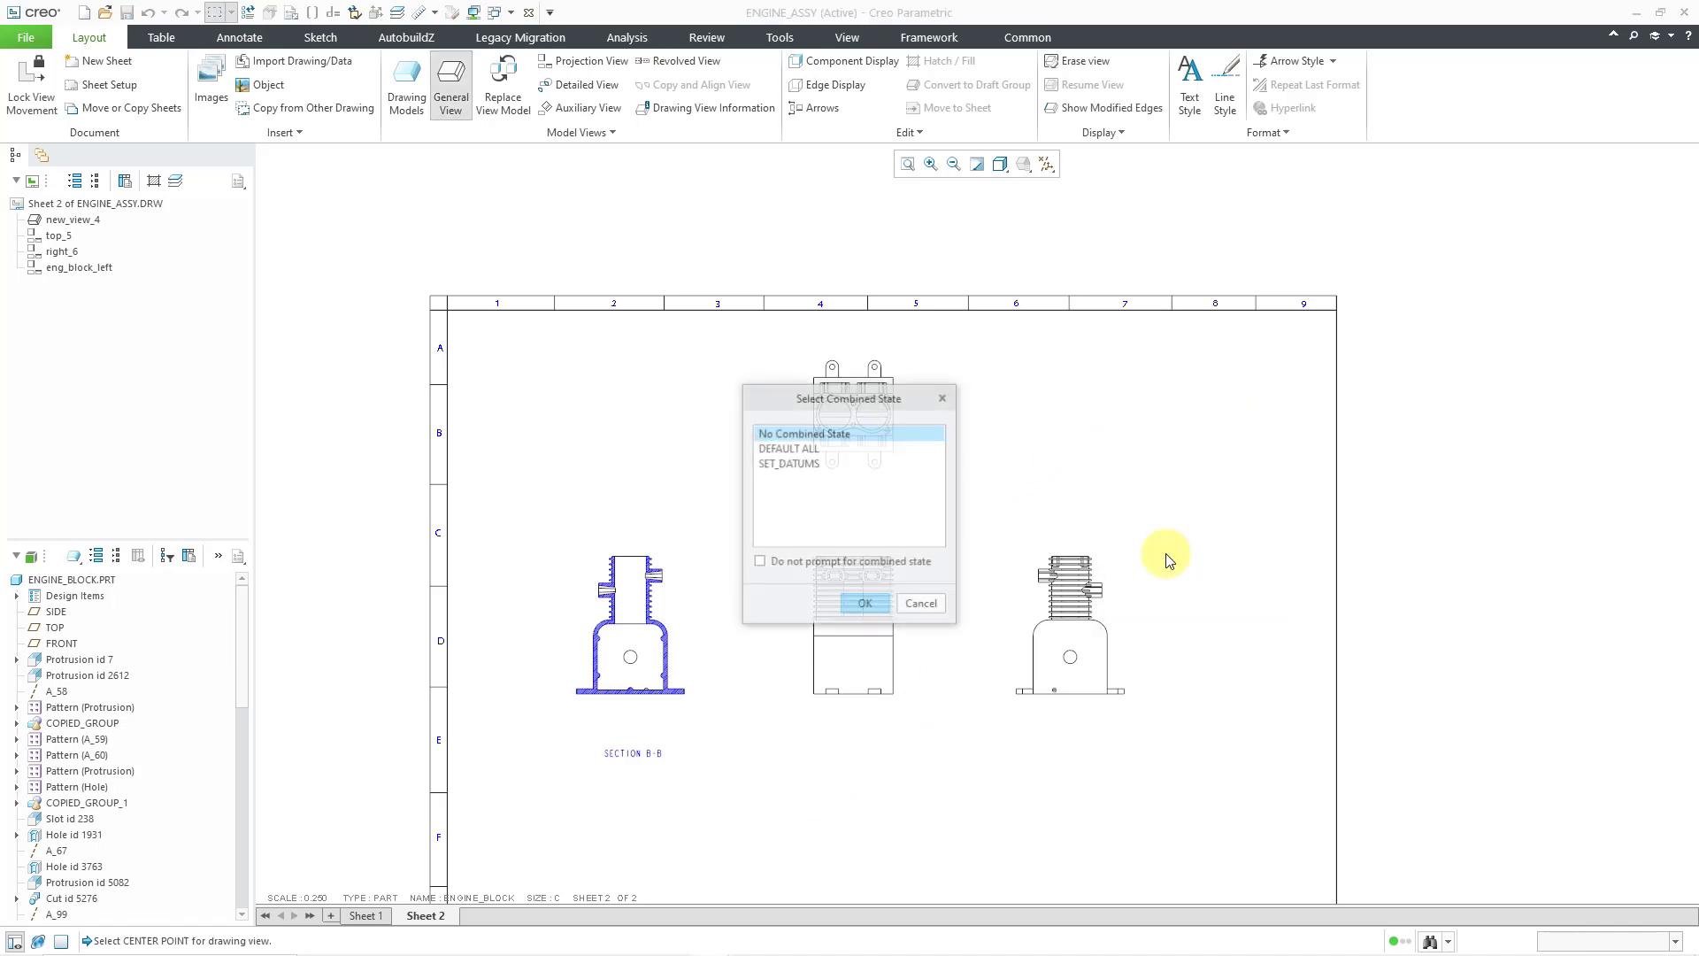
pyautogui.click(865, 604)
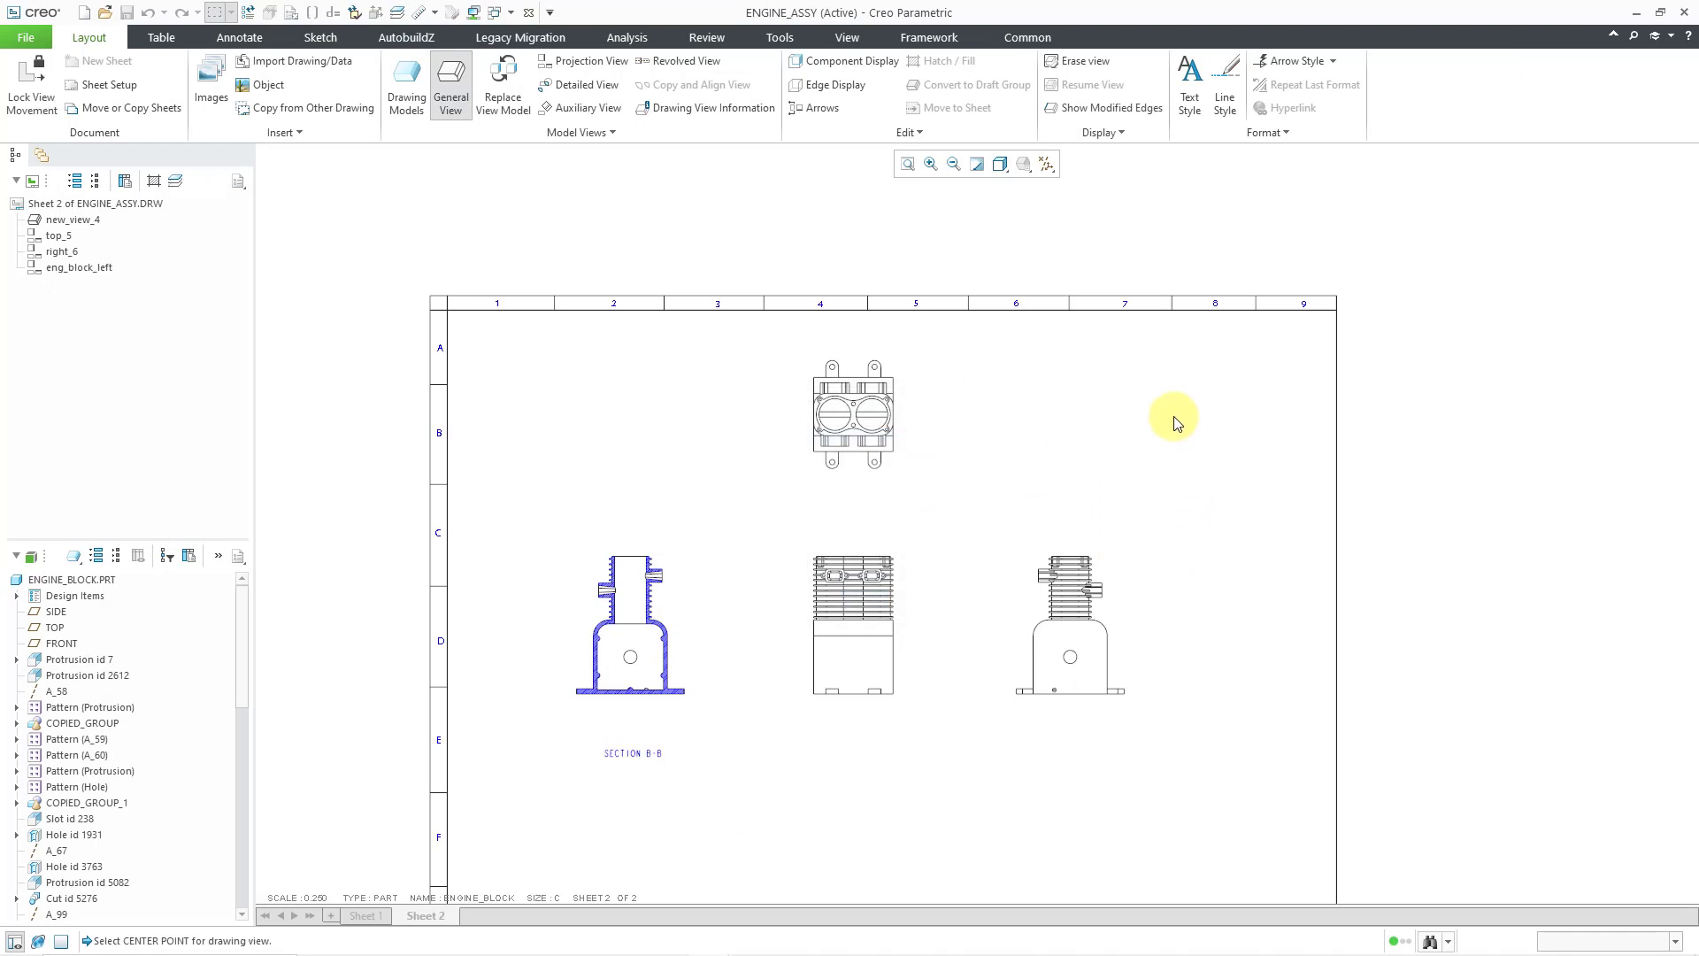
pyautogui.click(1175, 416)
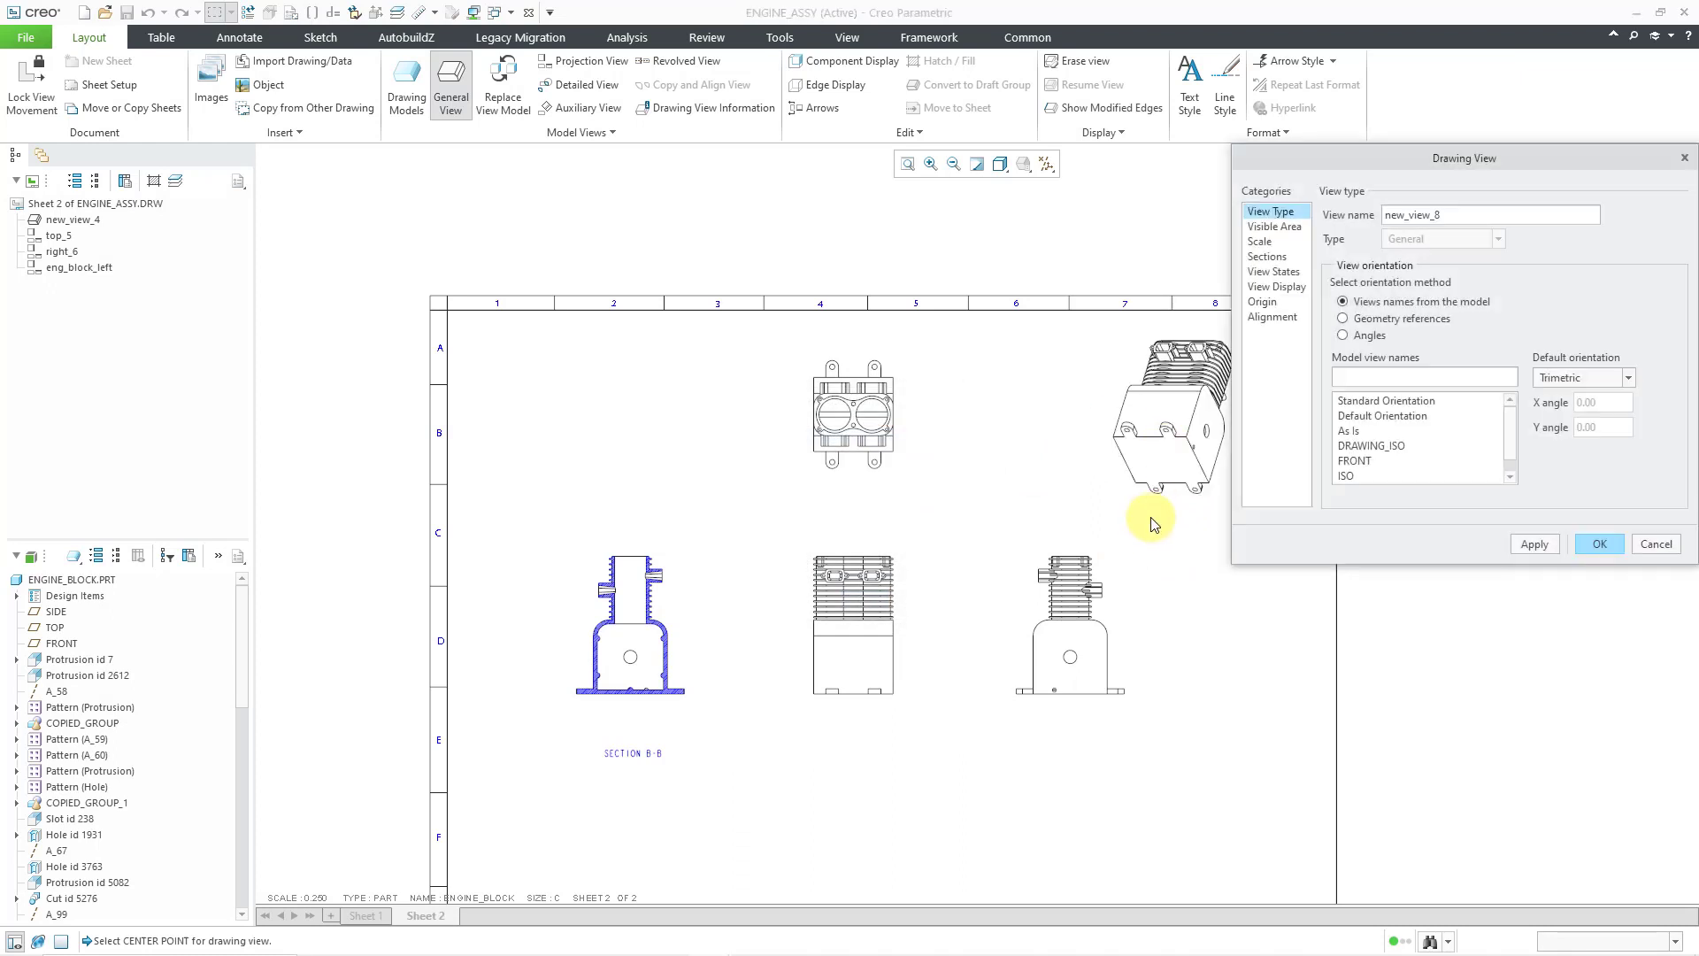
pyautogui.doubleClick(1386, 445)
pyautogui.scroll(-3, 927, 440)
pyautogui.scroll(3, 1113, 423)
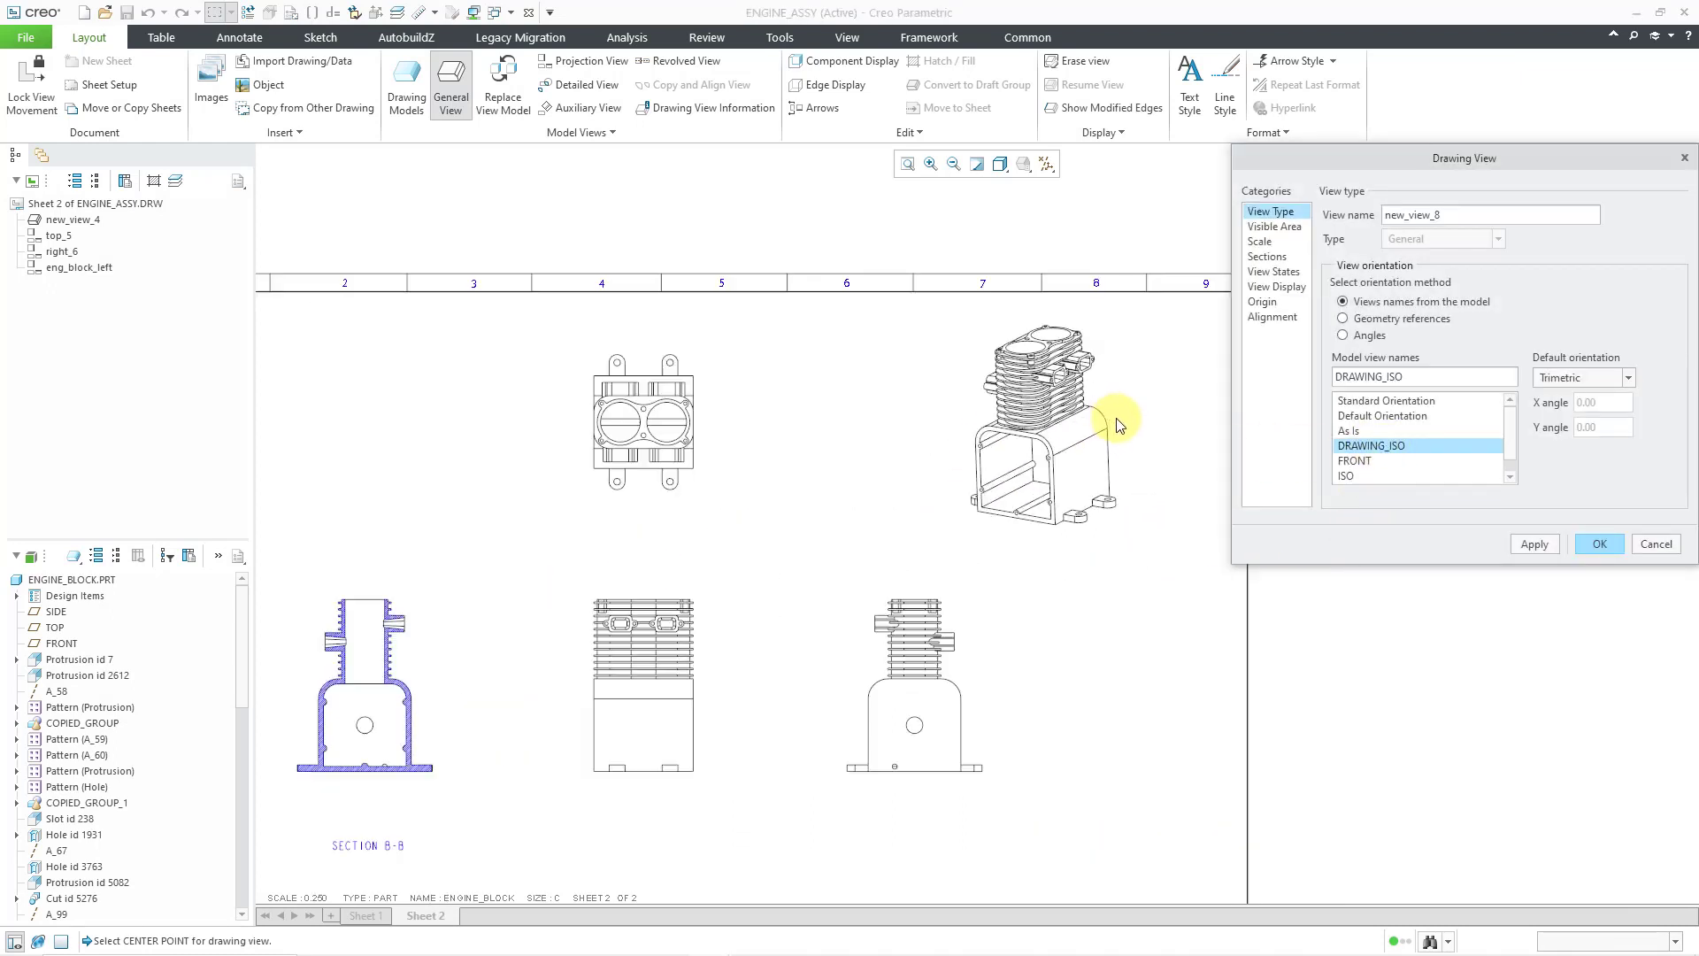
# Give the isometric engine block view a custom scale of 0.2 and apply the change
pyautogui.click(1259, 242)
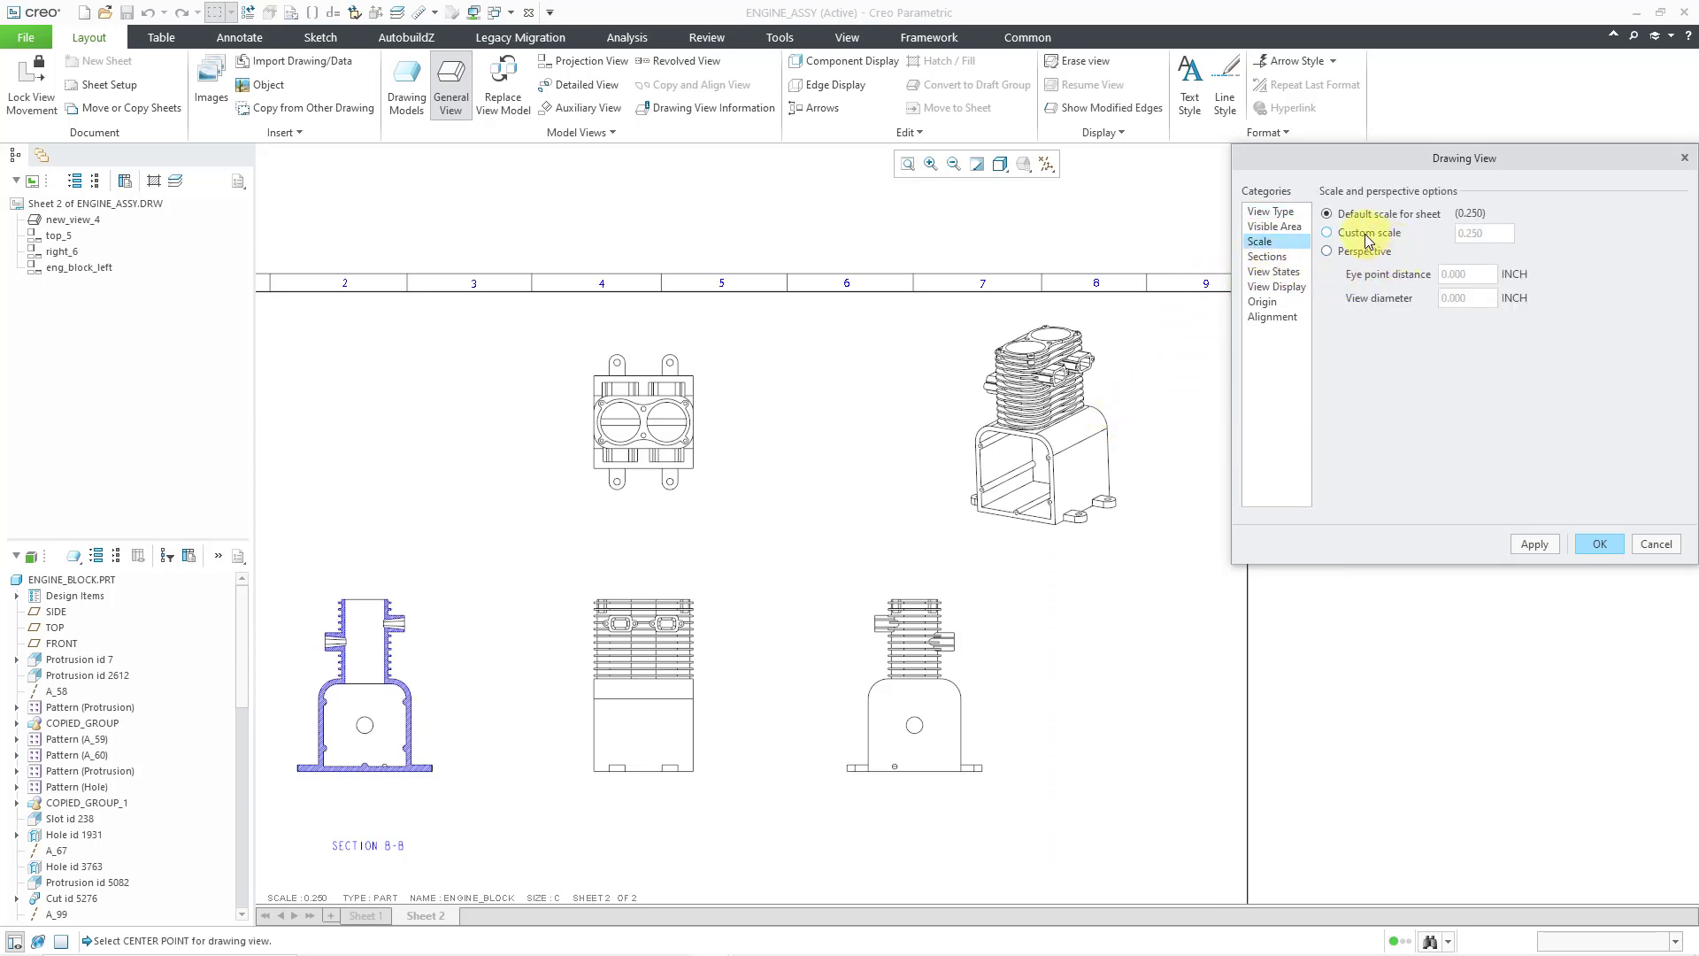
pyautogui.click(1370, 233)
pyautogui.write('0.2')
pyautogui.press('Return')
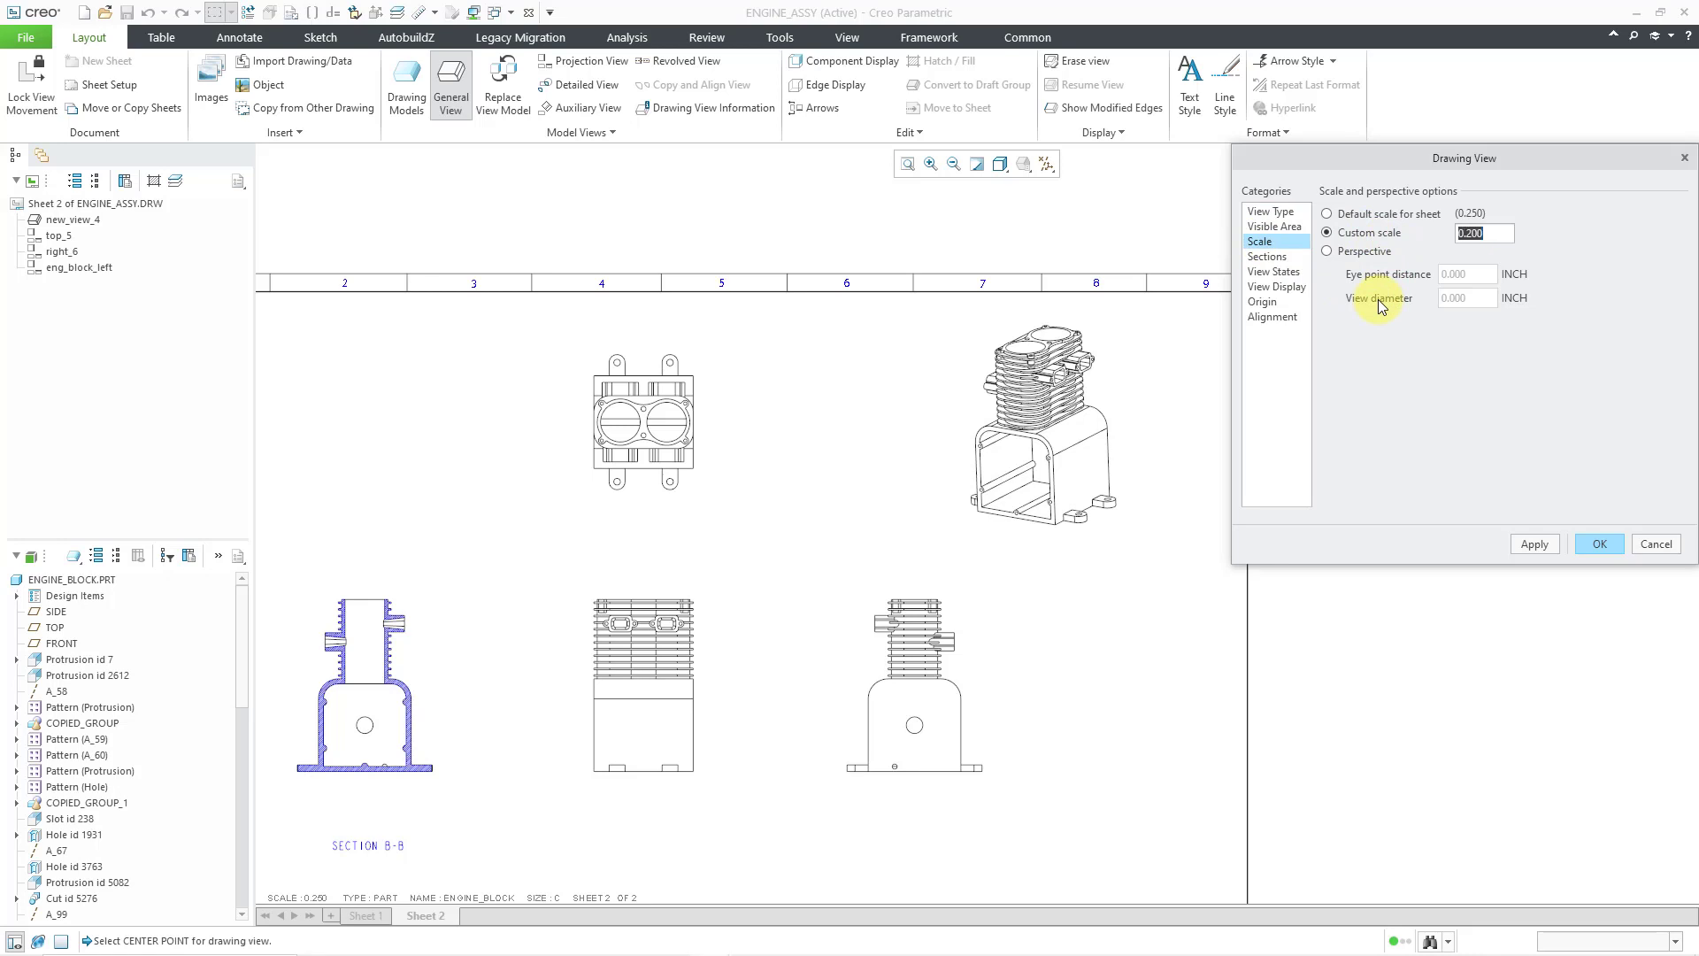
pyautogui.click(1291, 294)
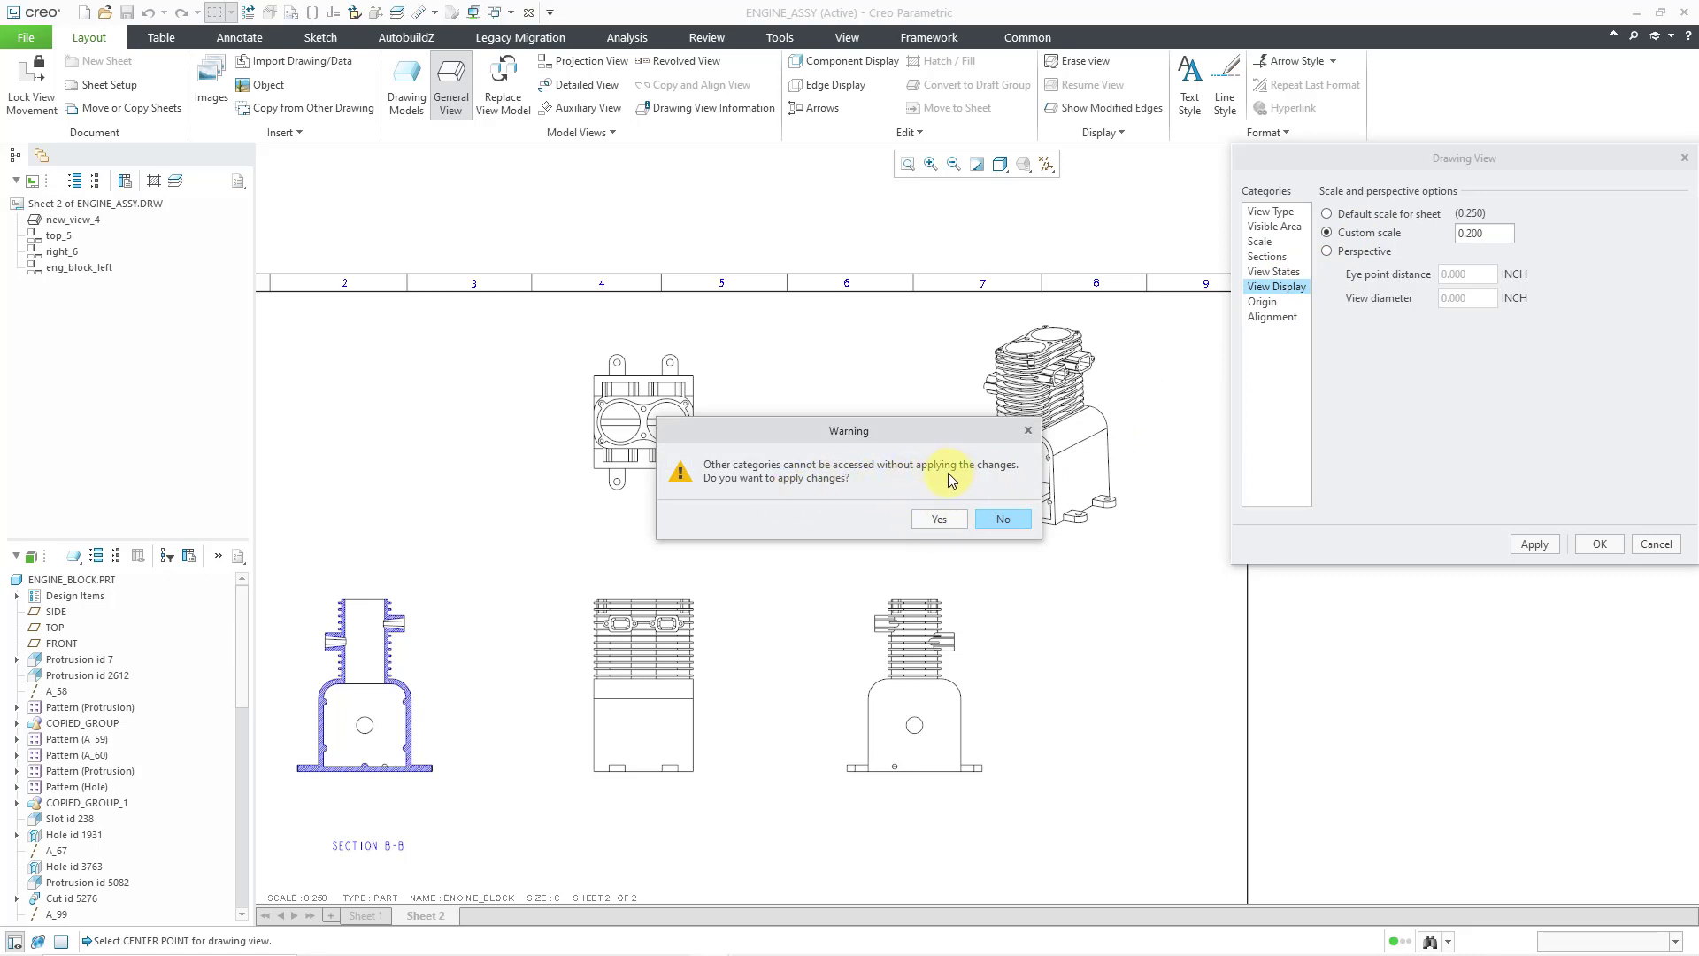
pyautogui.click(937, 518)
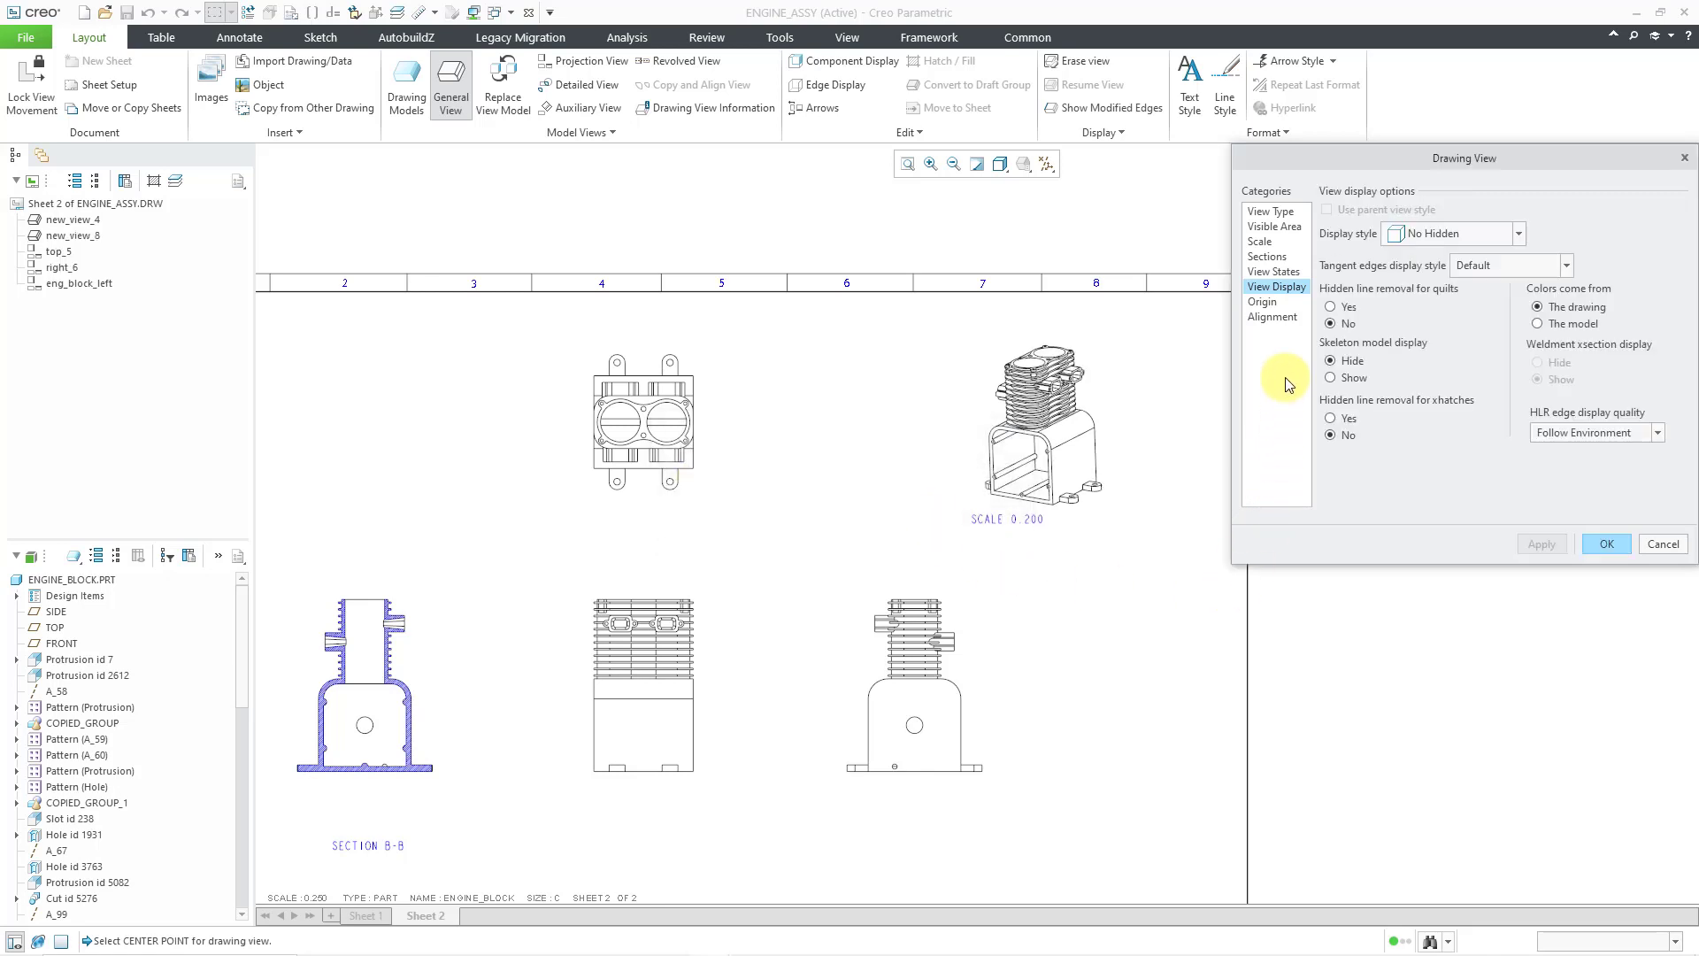
# Set the isometric view's display style to Shading With Edges and accept the view settings
pyautogui.click(1479, 232)
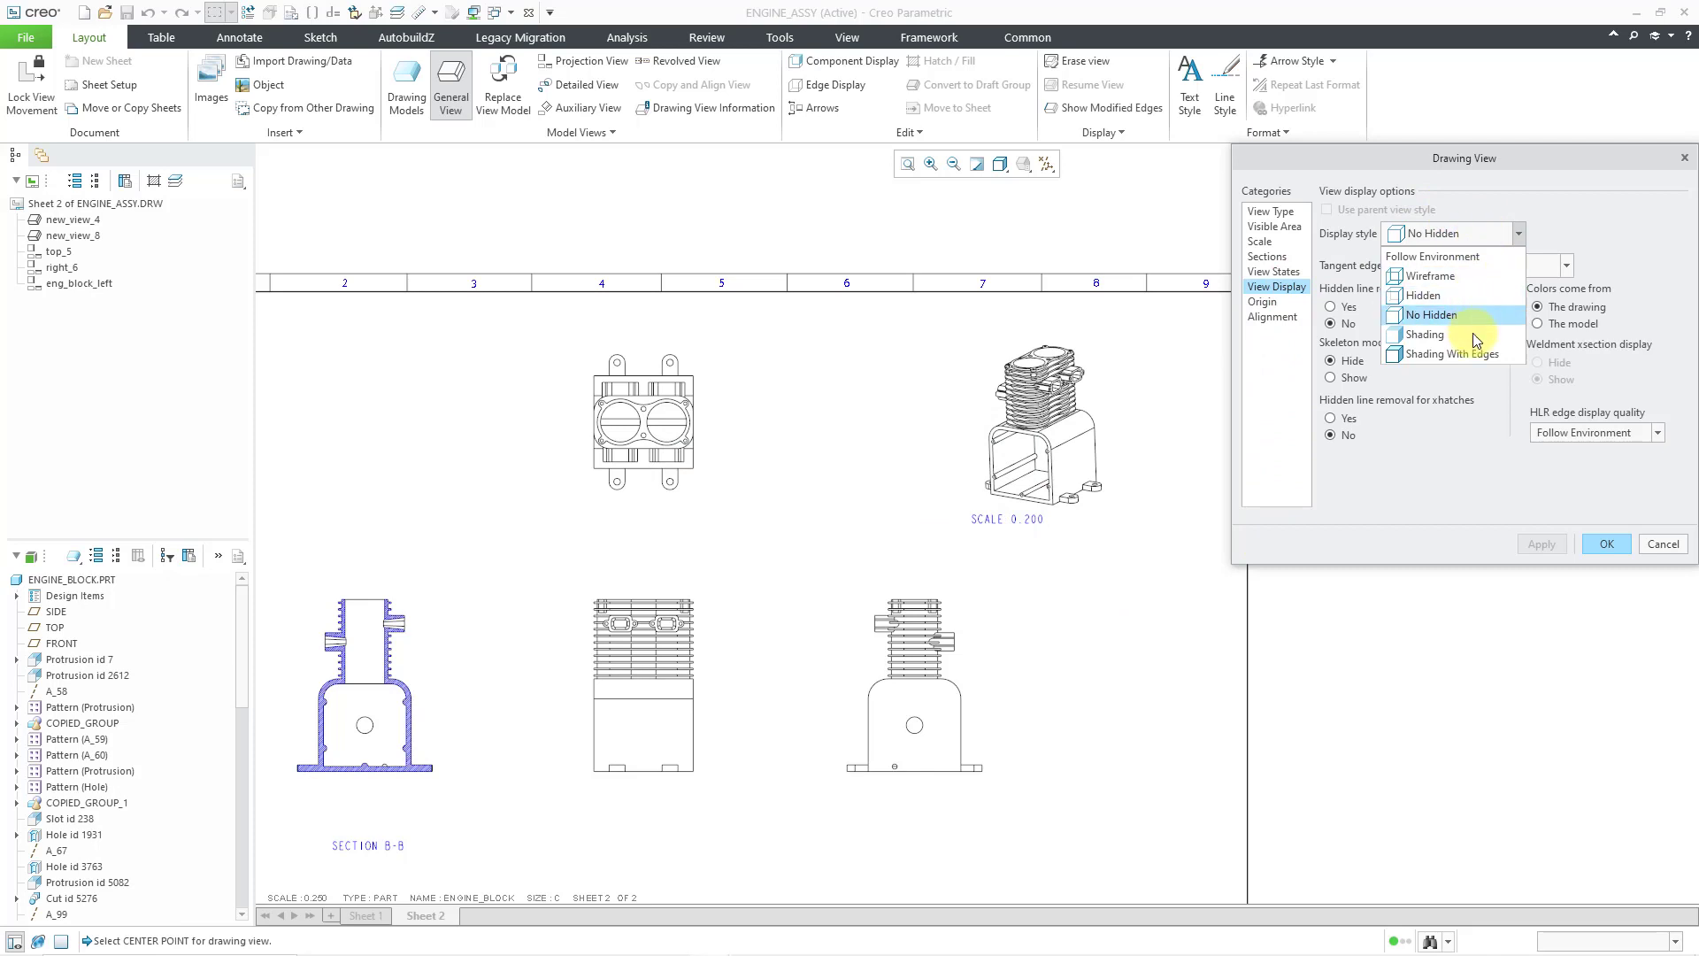
pyautogui.click(1474, 355)
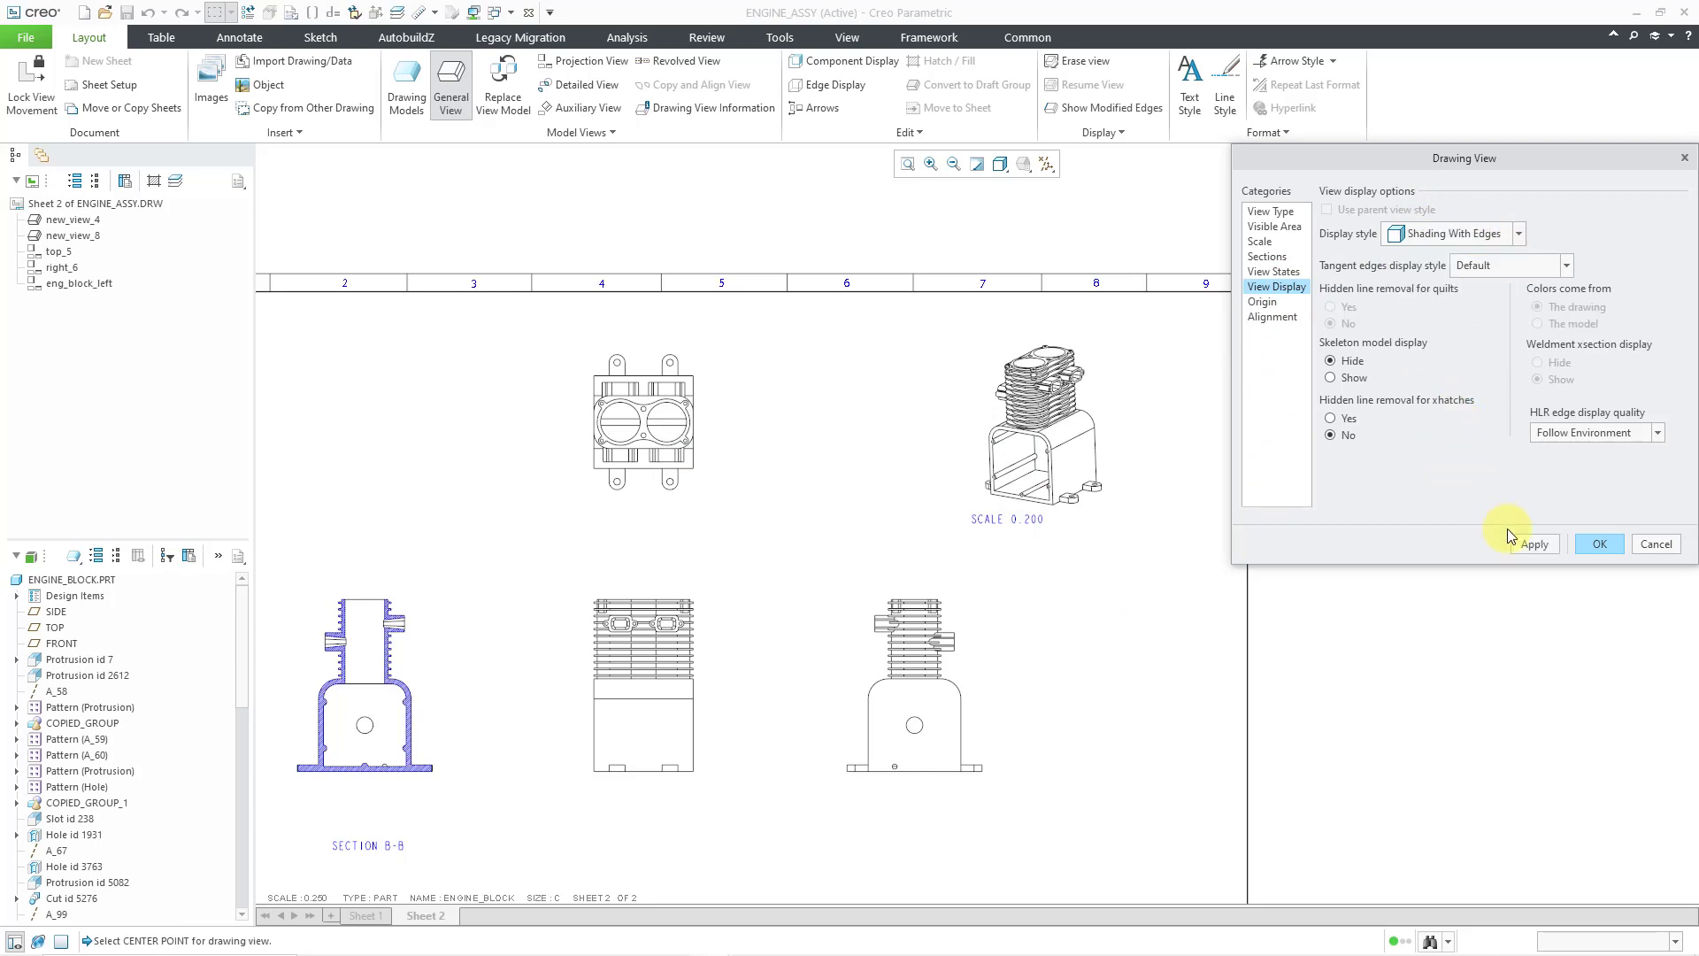
pyautogui.click(1602, 547)
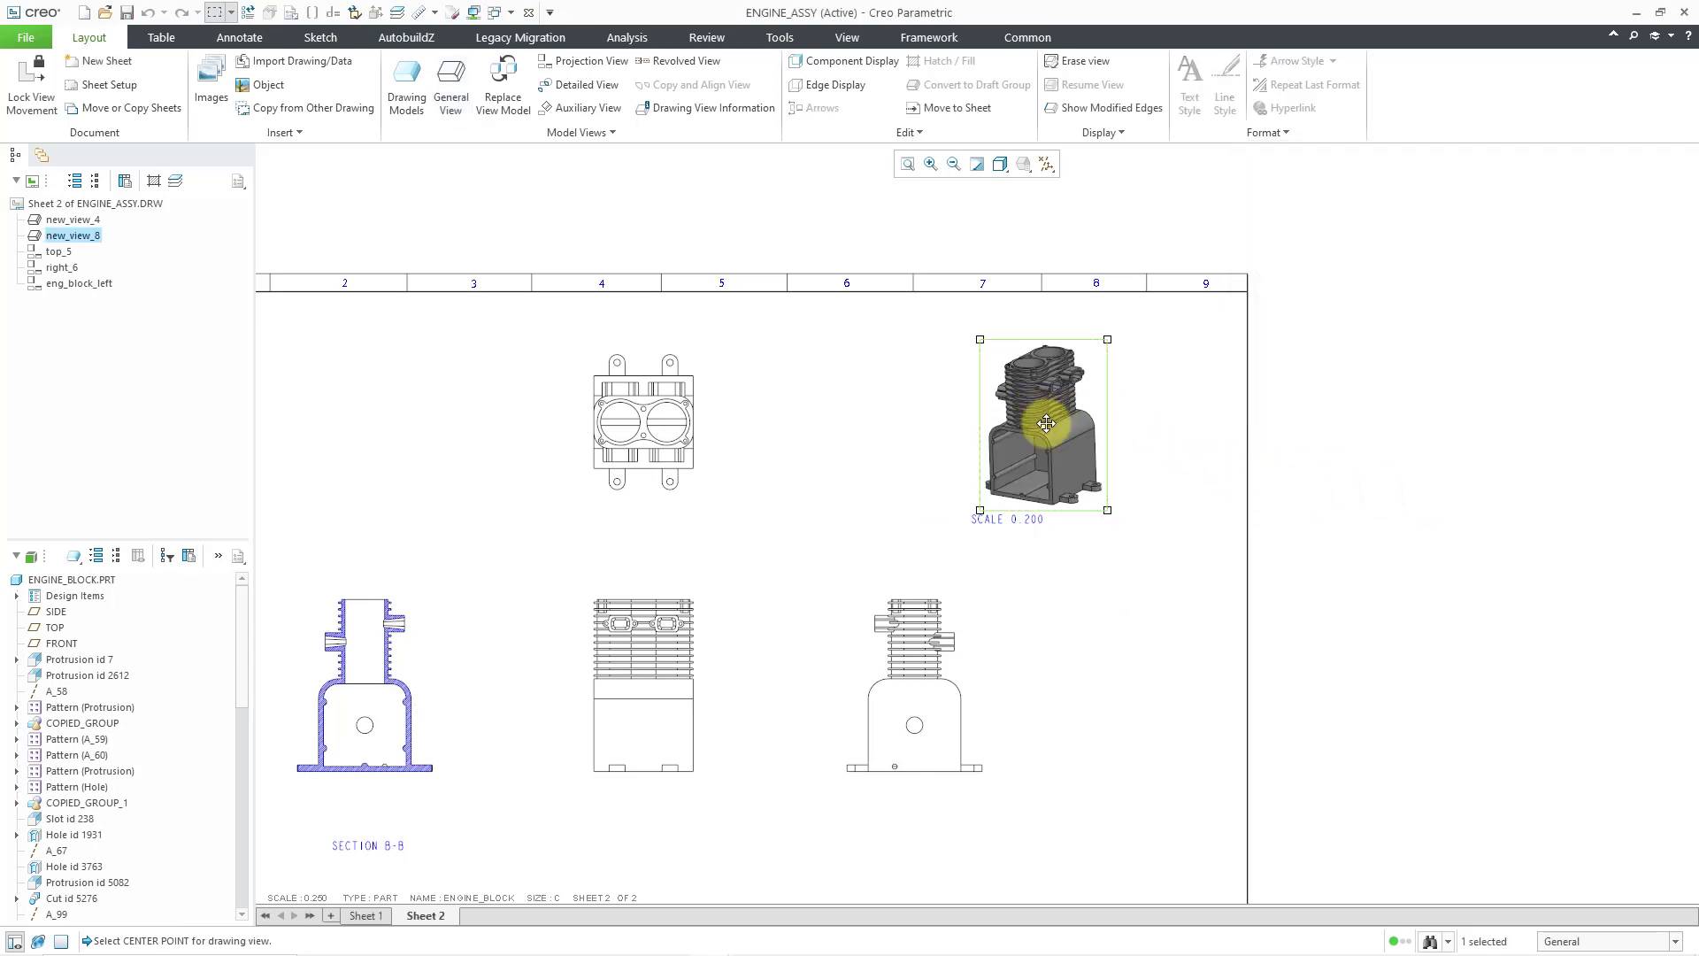
# Move the shaded isometric view closer to the sheet's right border and centre its scale note beneath it
pyautogui.moveTo(1058, 426); pyautogui.dragTo(1149, 420)
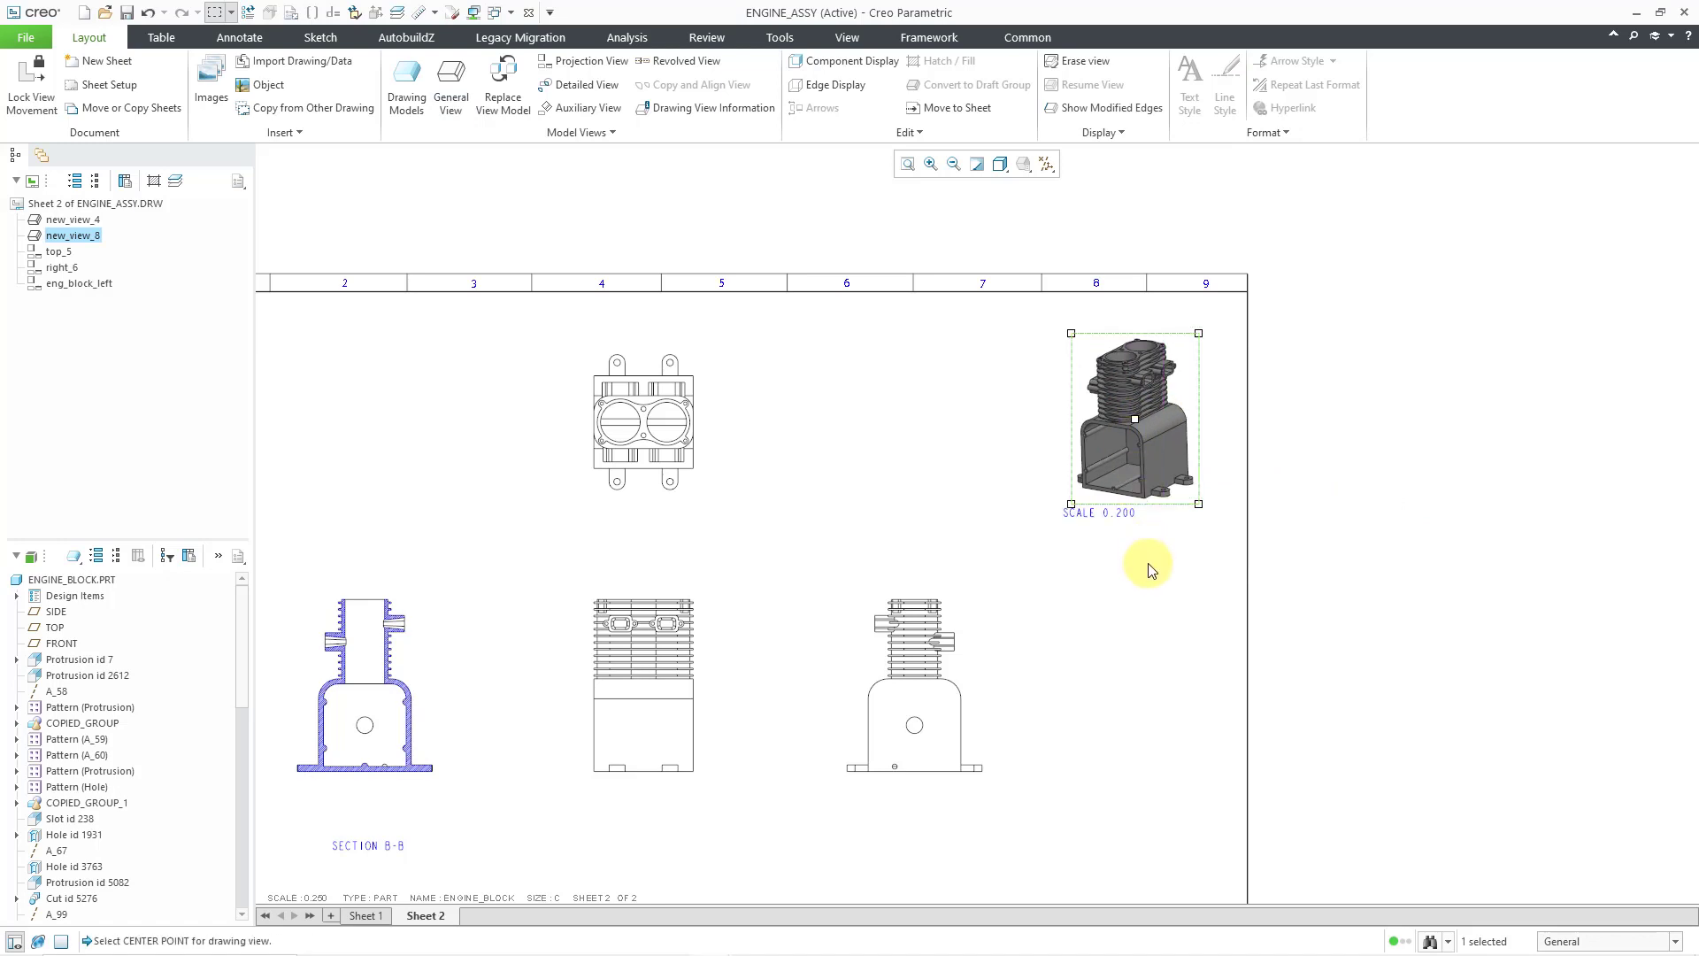
pyautogui.doubleClick(1125, 518)
pyautogui.moveTo(1111, 513); pyautogui.dragTo(1155, 535)
pyautogui.click(1392, 588)
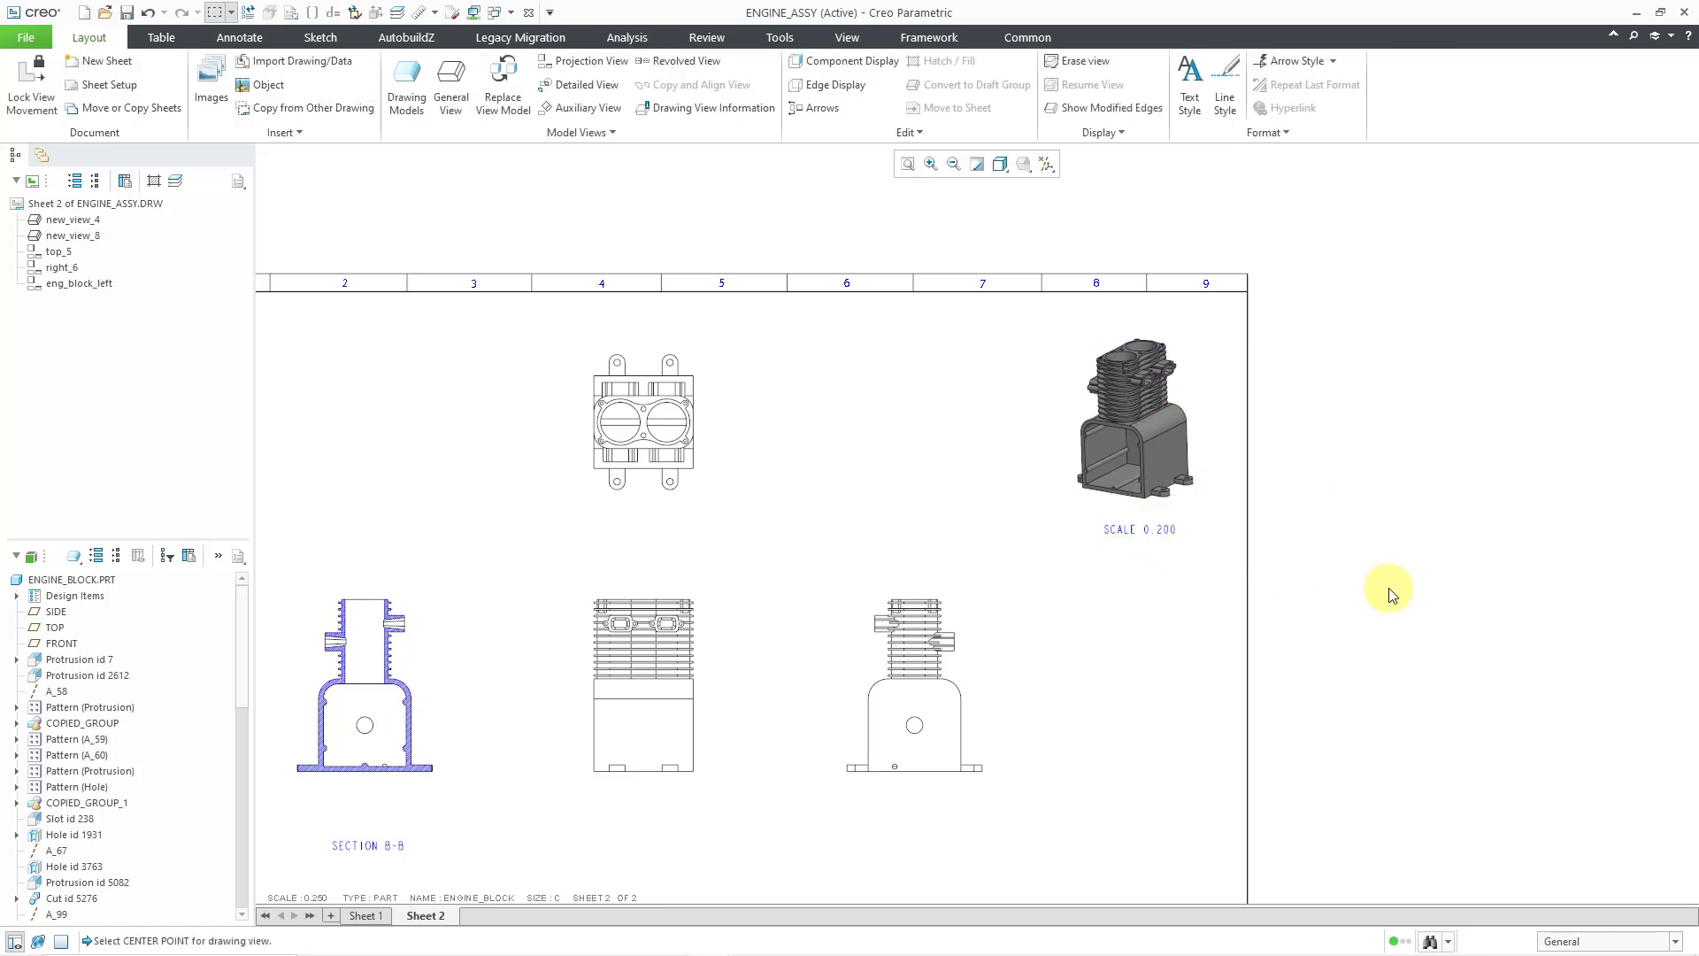
# Add cylinder_head.prt to the drawing models using its Master Rep representation
pyautogui.moveTo(1310, 595)
pyautogui.mouseDown(button='middle')
pyautogui.moveTo(1388, 543)
pyautogui.moveTo(1540, 513)
pyautogui.mouseUp(button='middle')
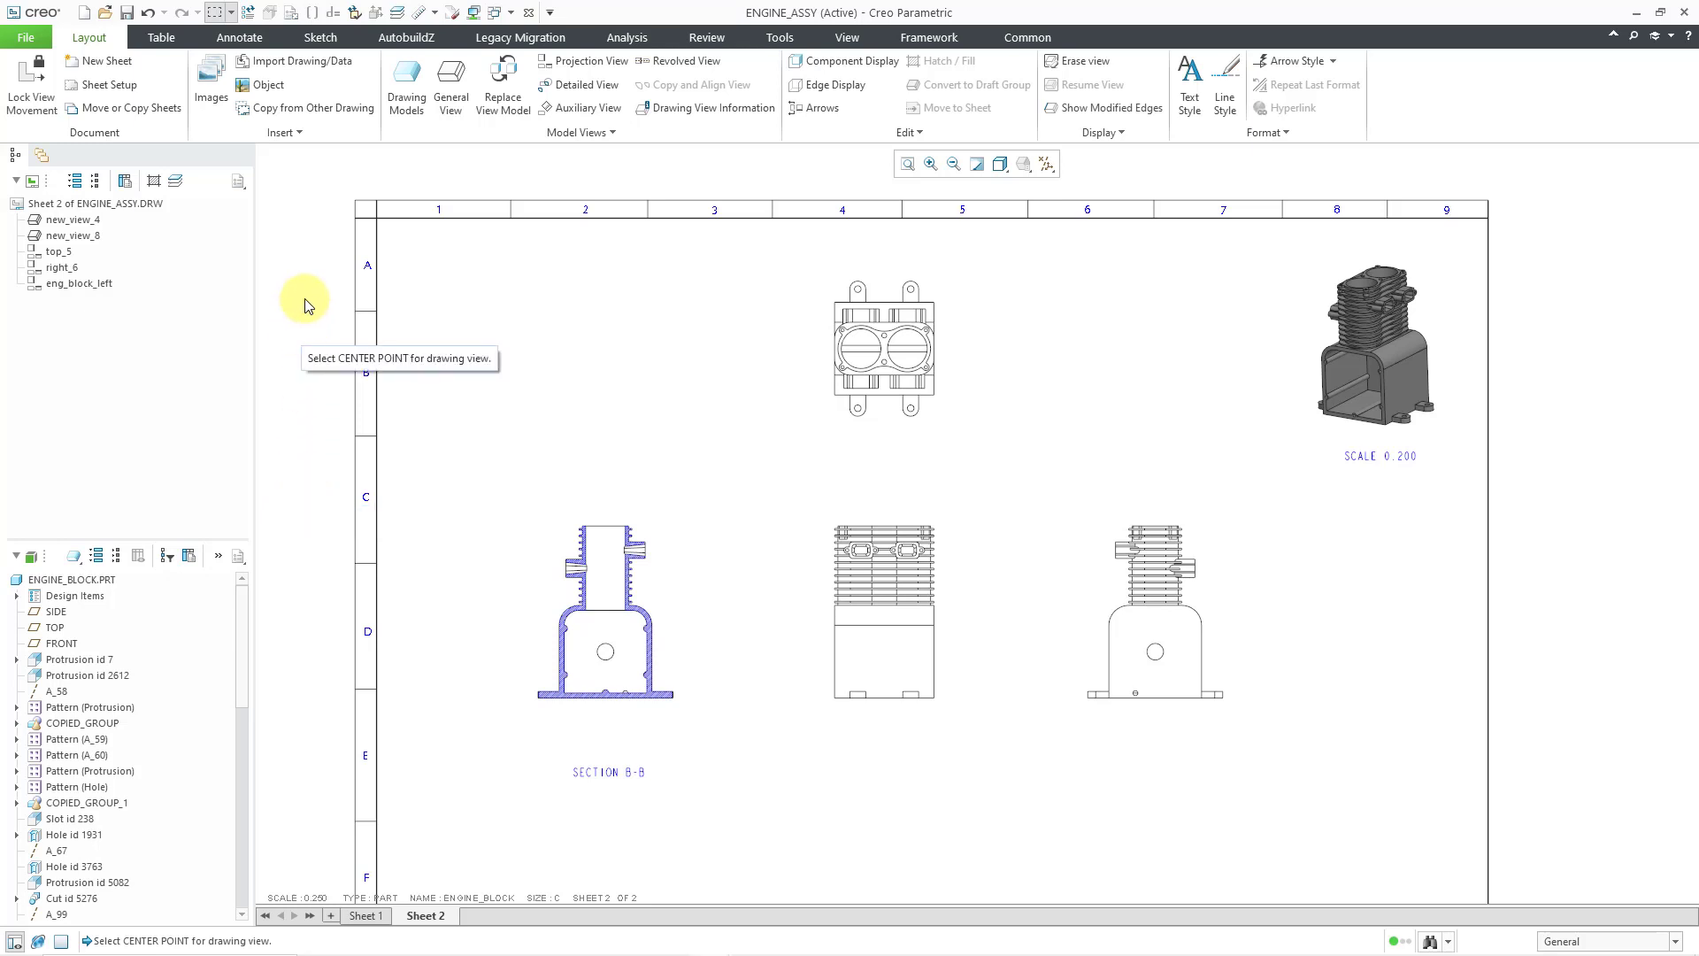
pyautogui.click(410, 114)
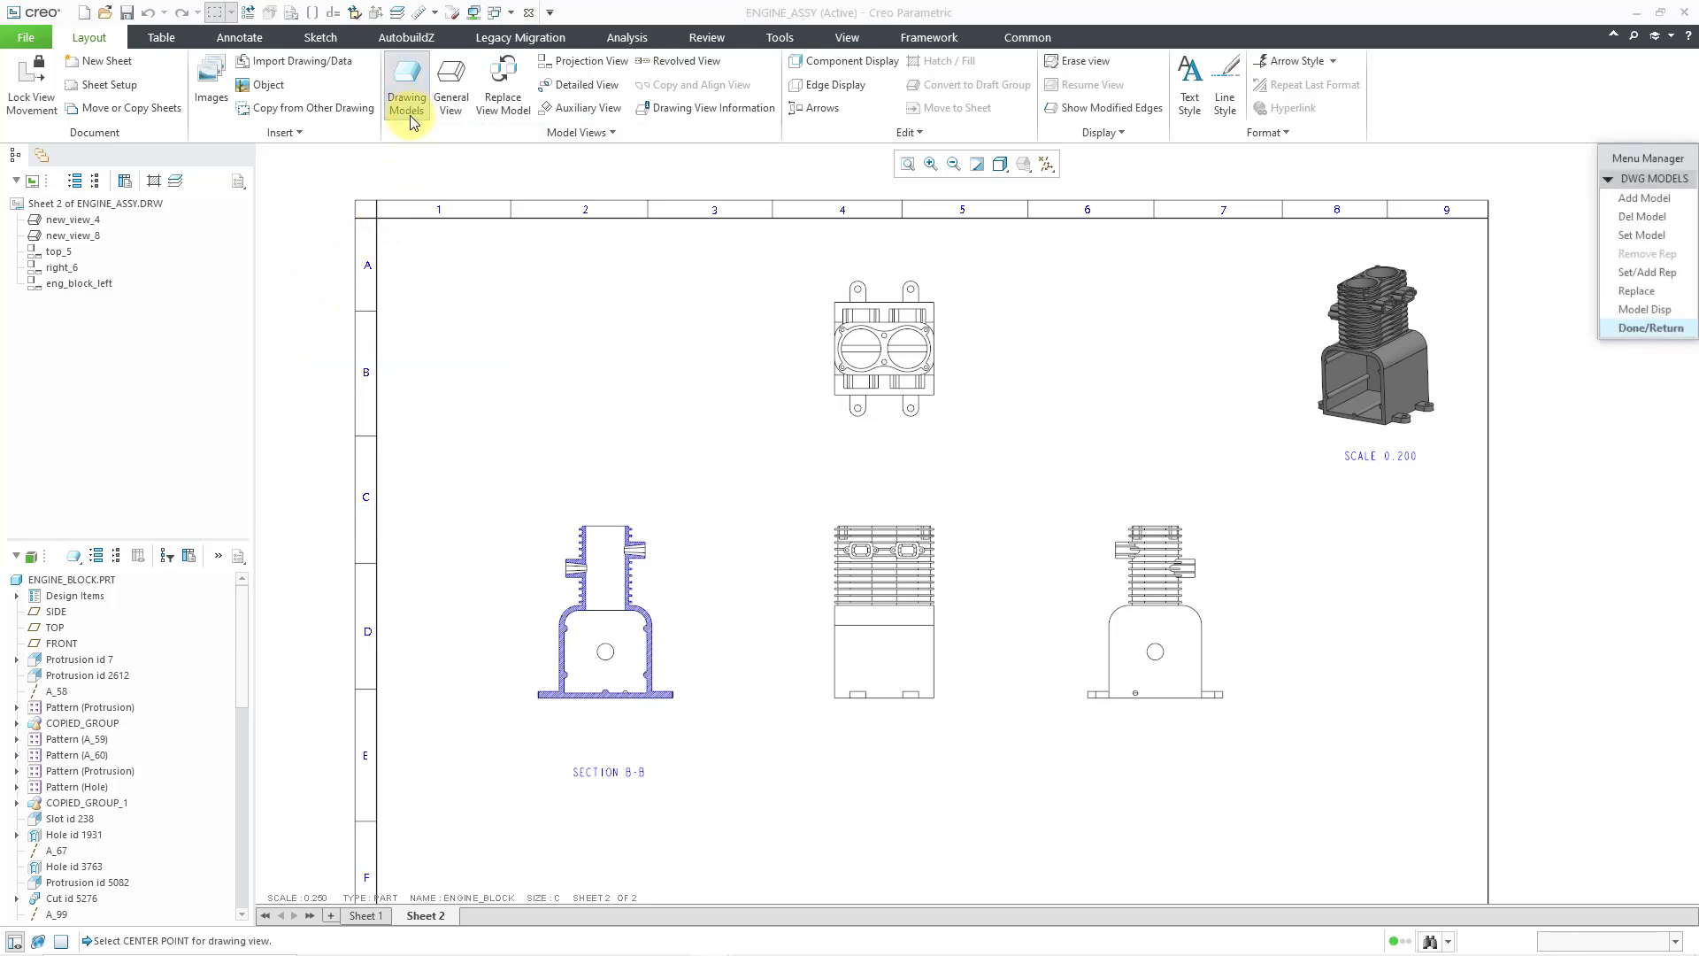
pyautogui.click(1622, 200)
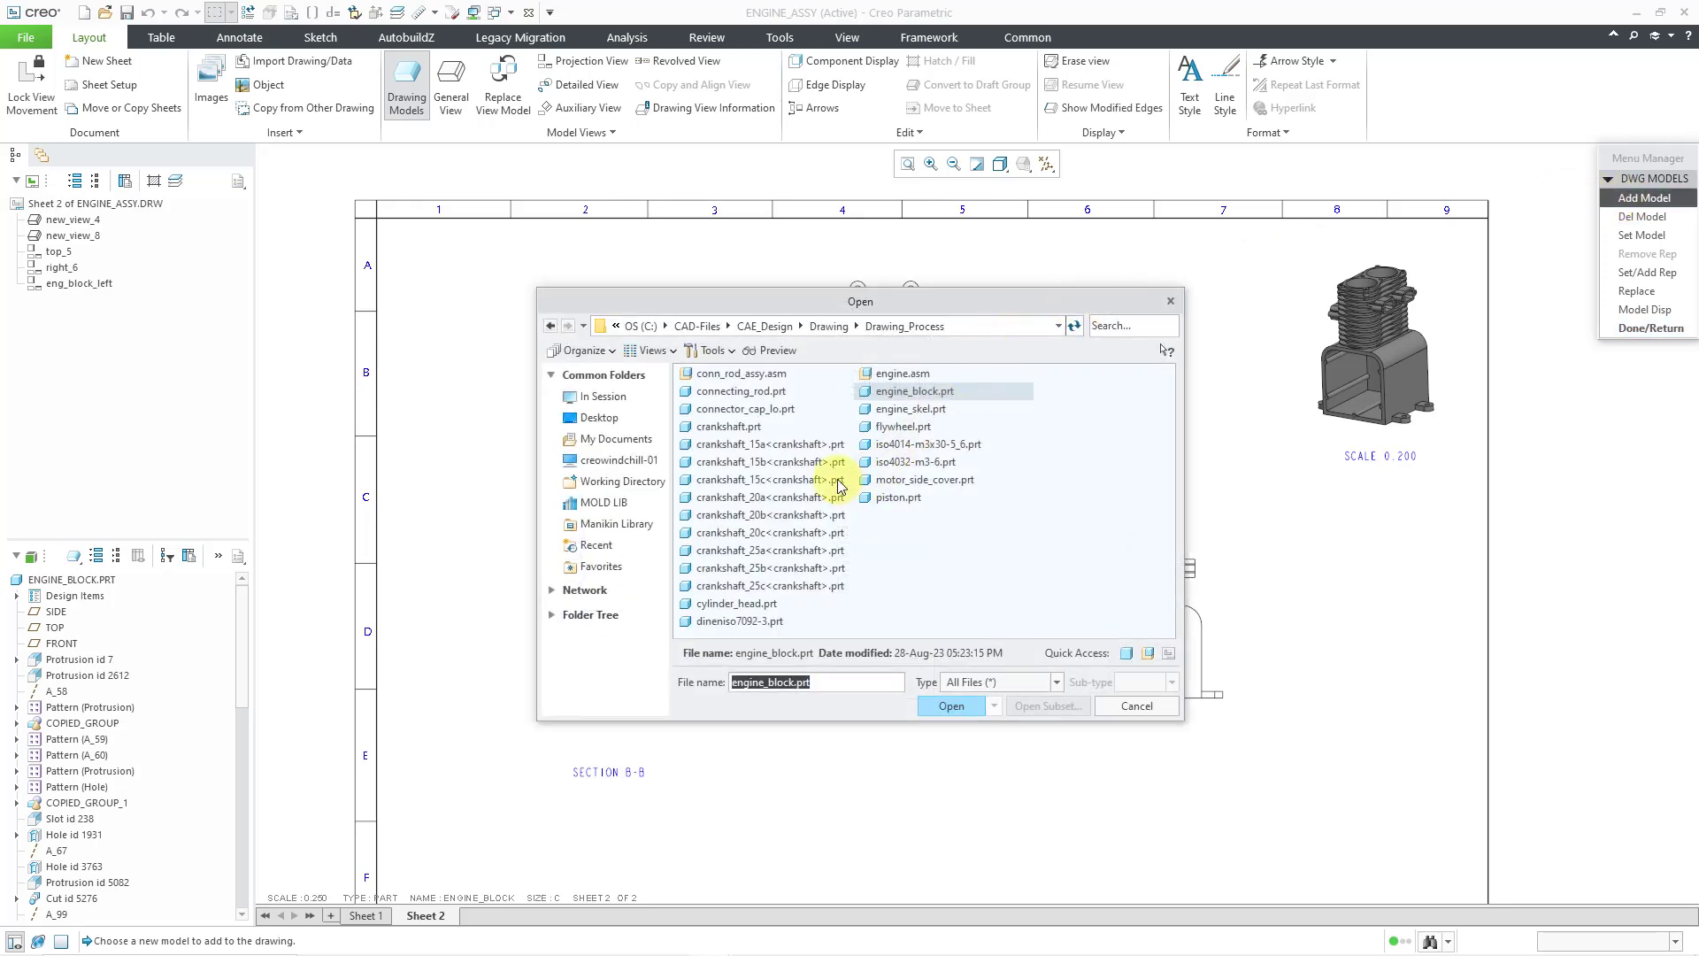
pyautogui.click(751, 604)
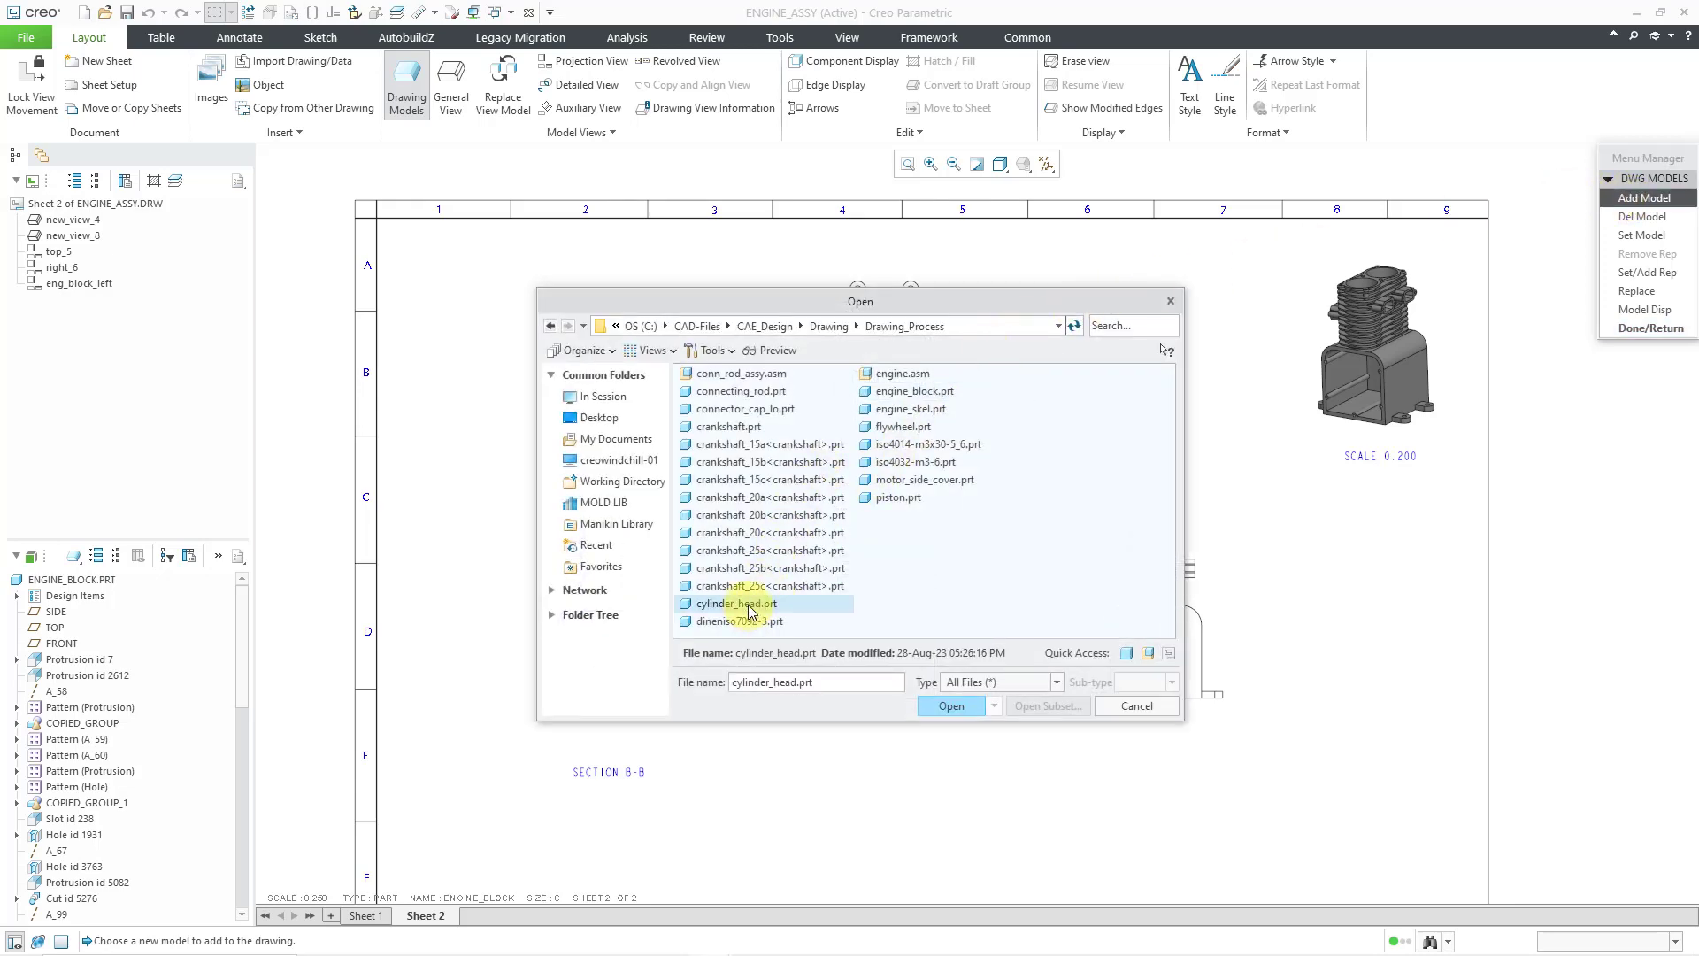
pyautogui.click(958, 712)
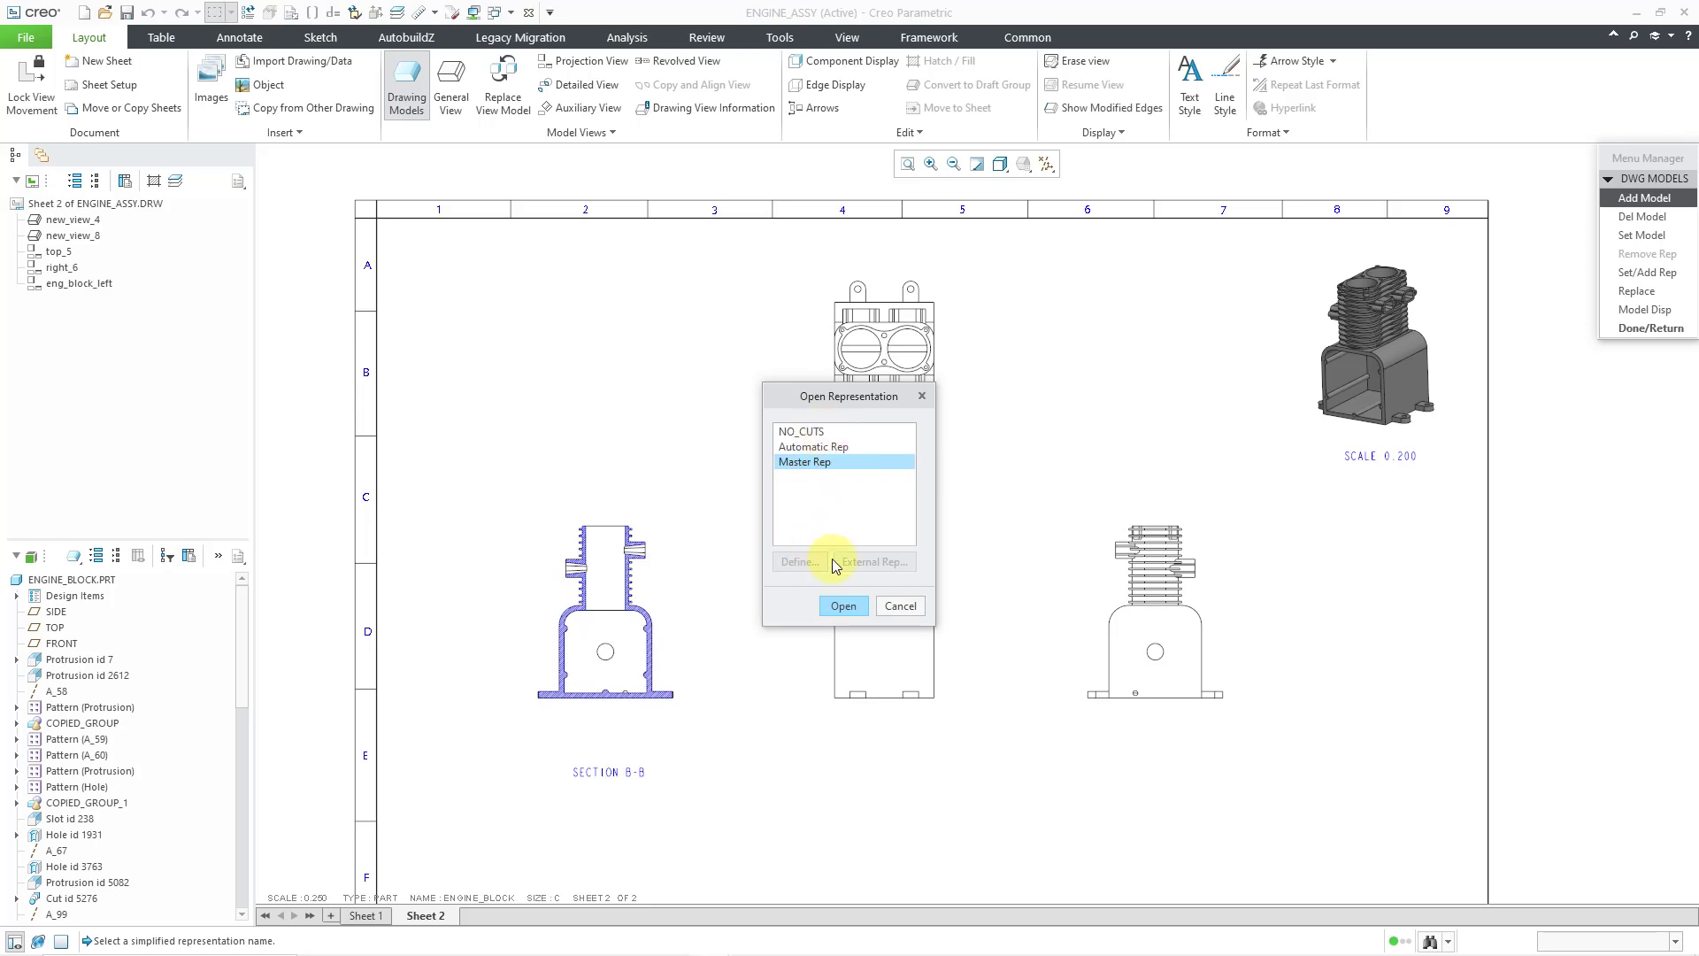
pyautogui.click(843, 607)
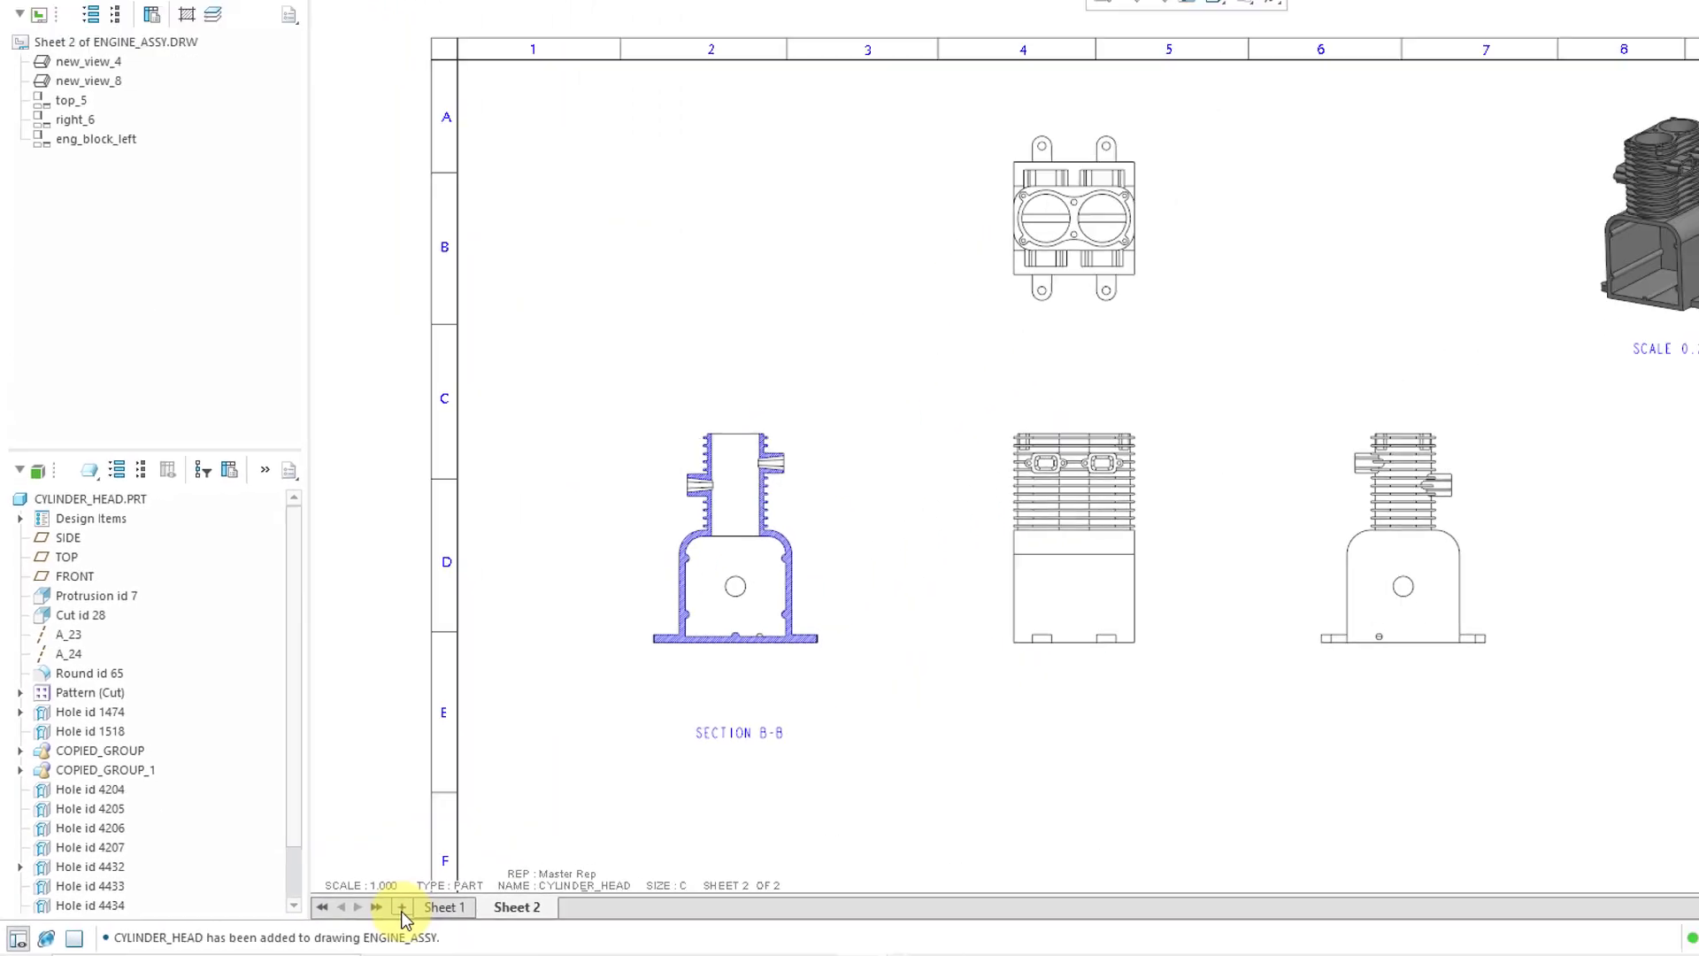
# Add a third sheet and place a general cylinder head view with no combined state near its centre
pyautogui.click(594, 884)
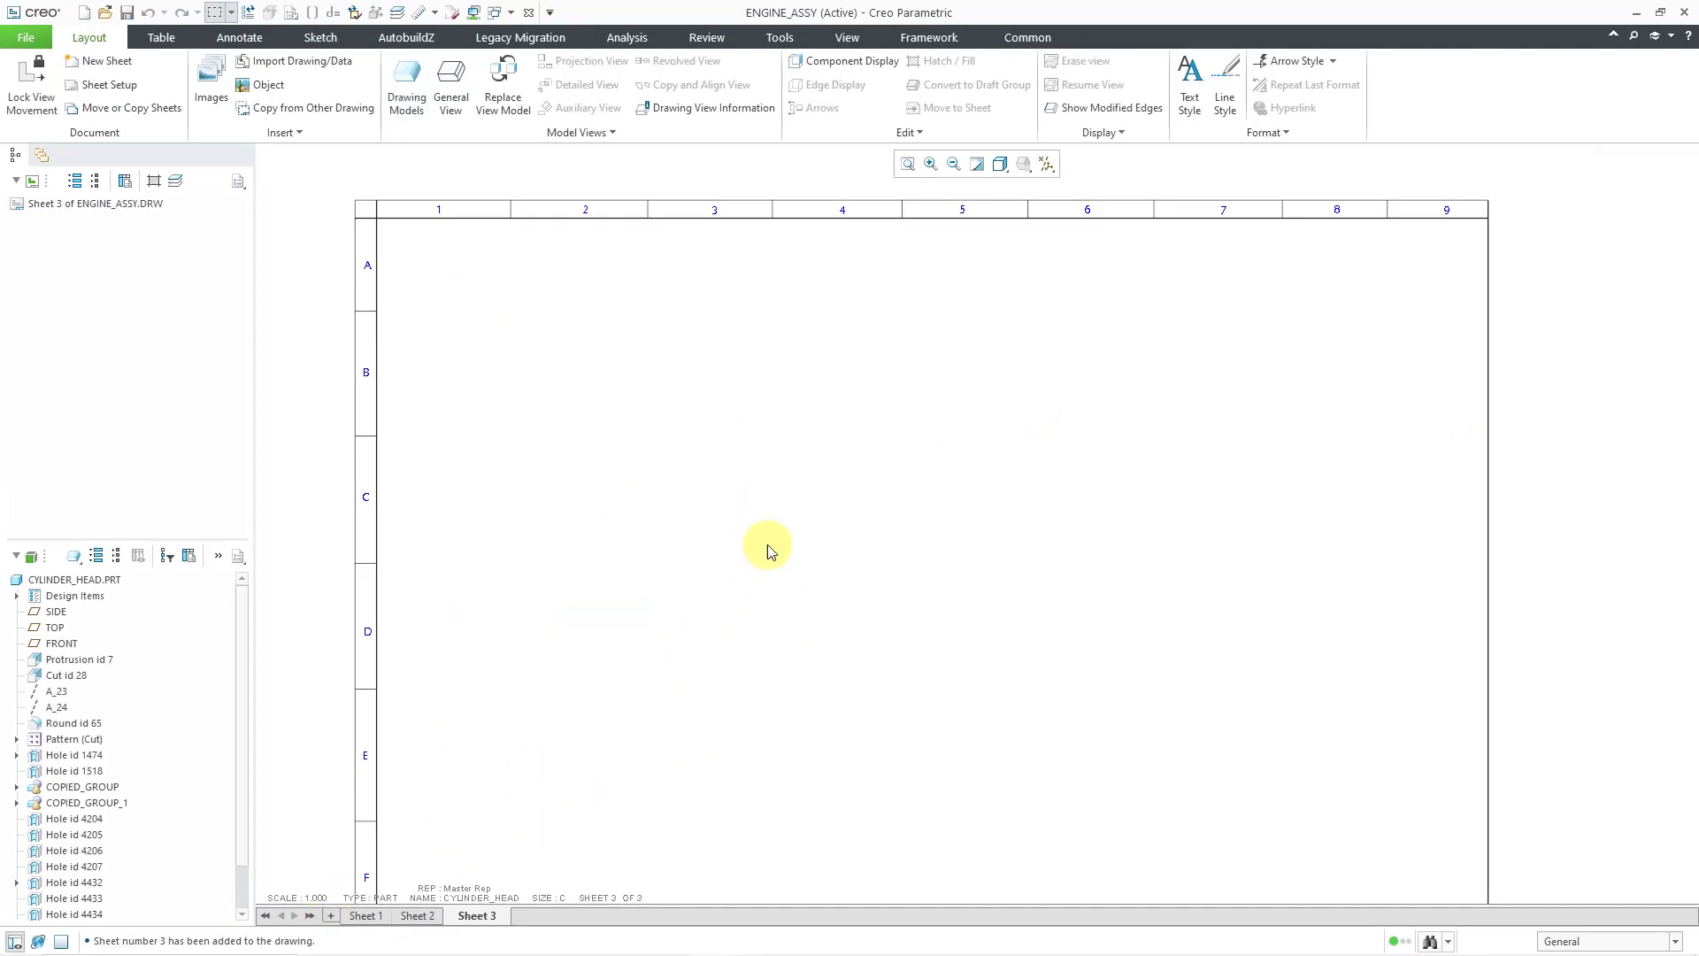
pyautogui.scroll(1, 782, 508)
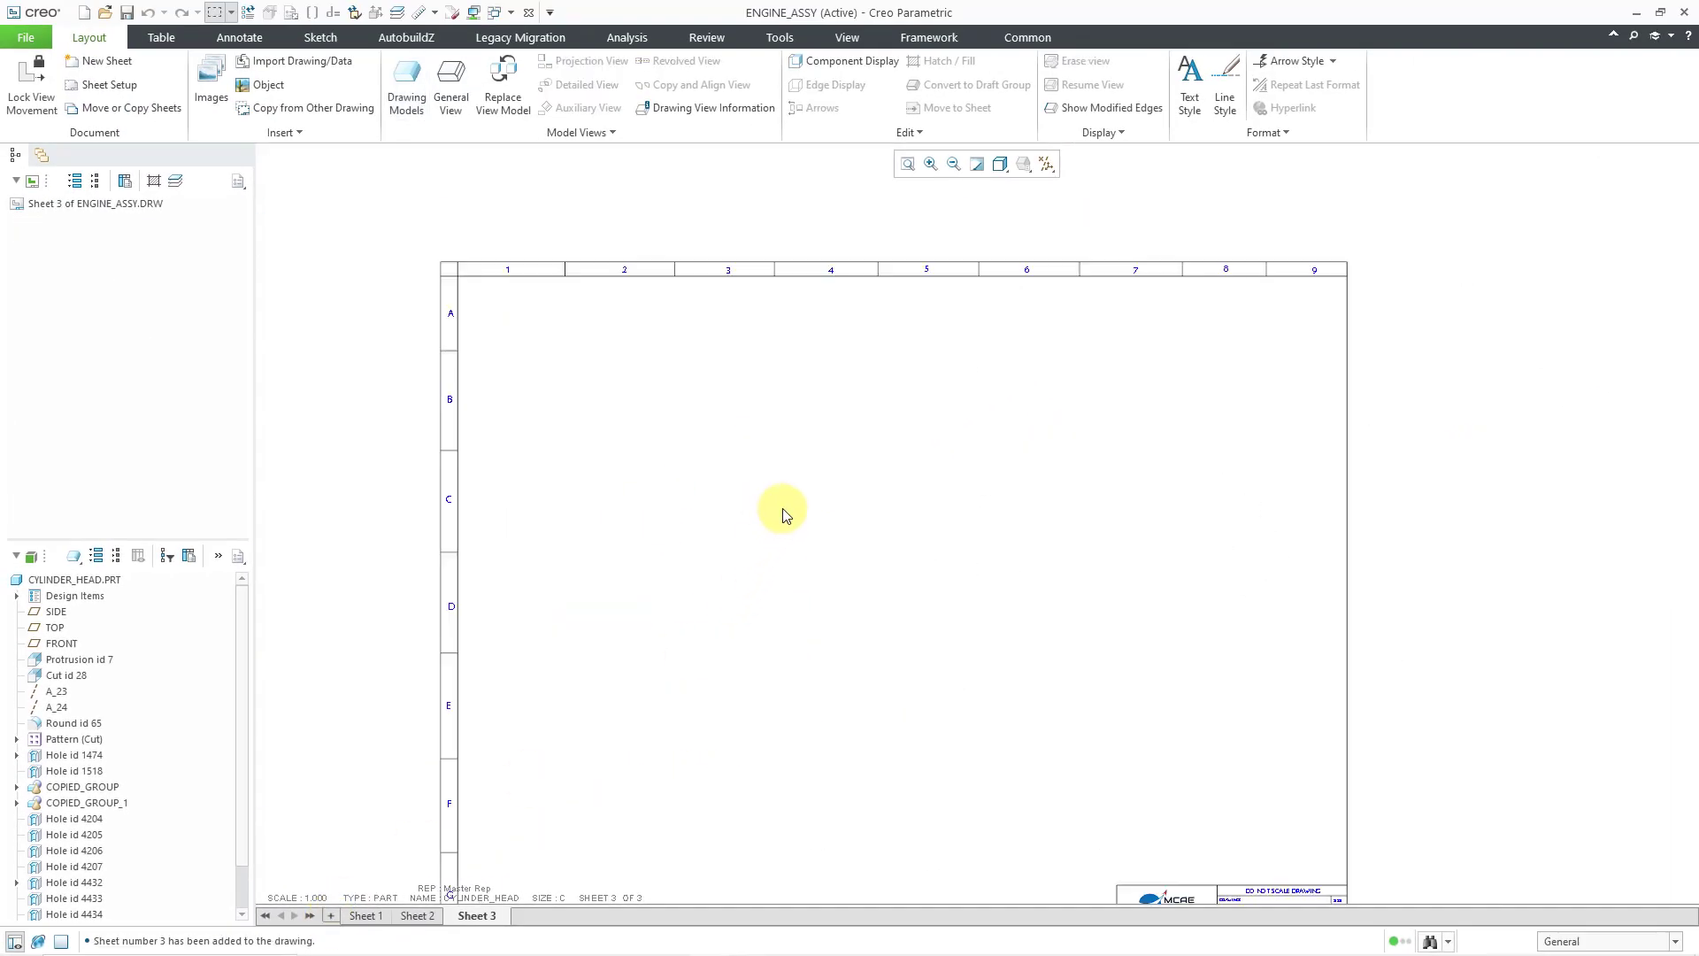
pyautogui.scroll(1, 794, 526)
pyautogui.moveTo(795, 526); pyautogui.dragTo(785, 475, button='middle')
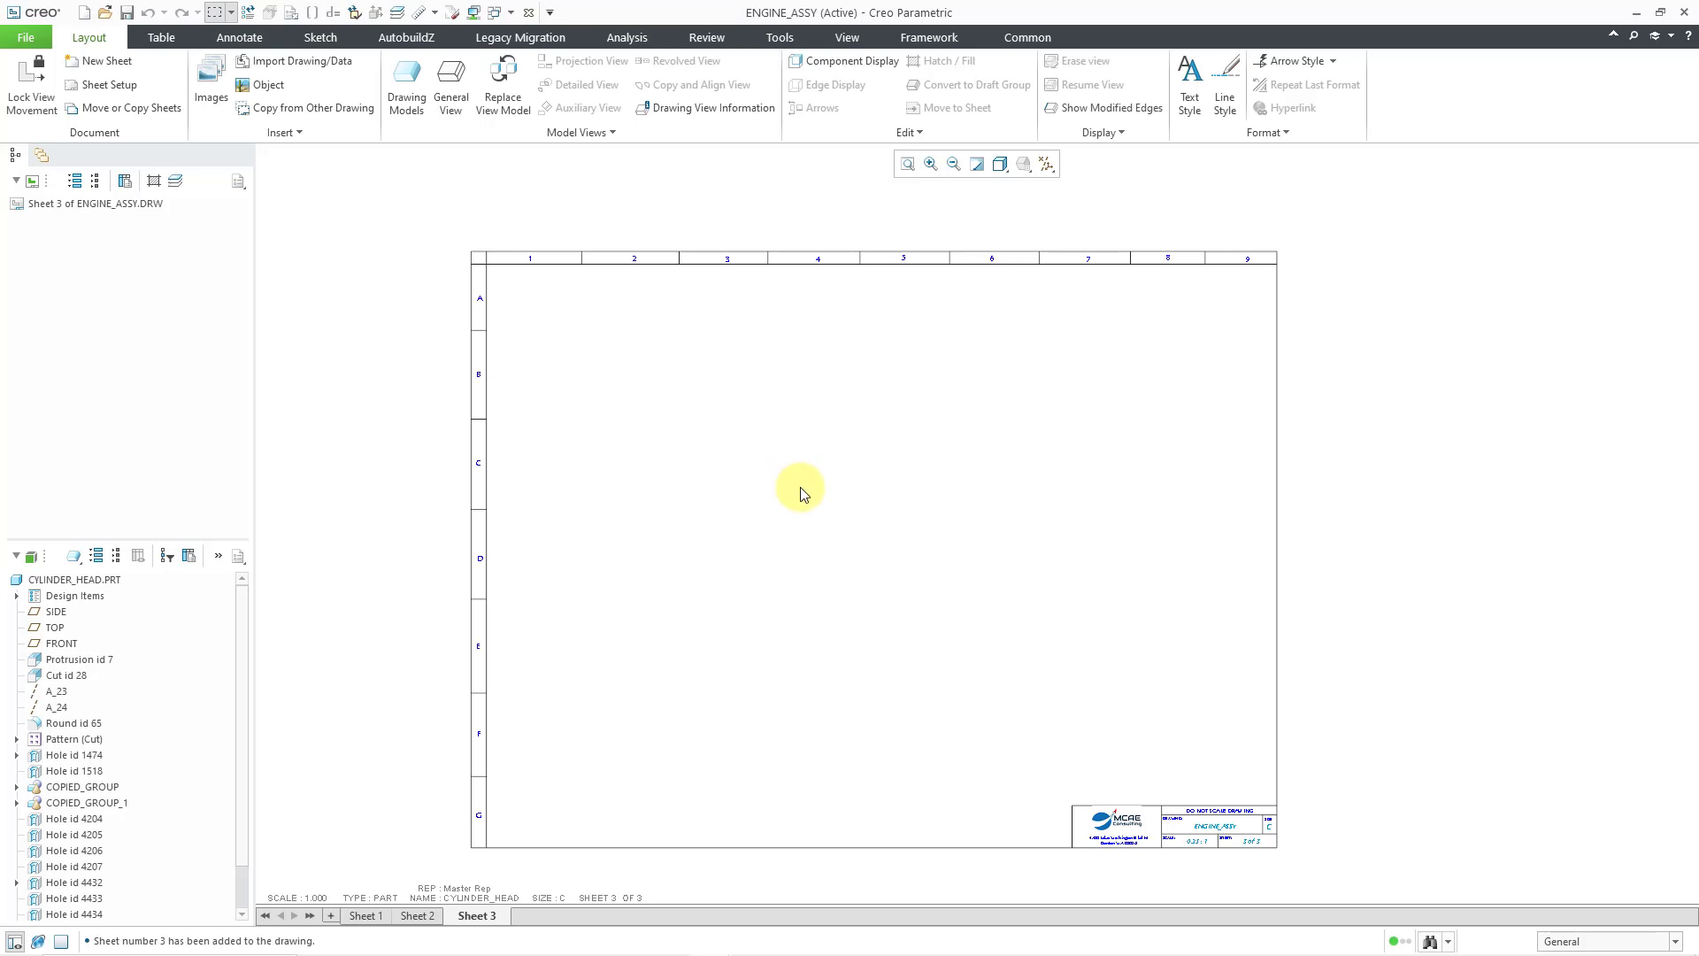
pyautogui.rightClick(800, 488)
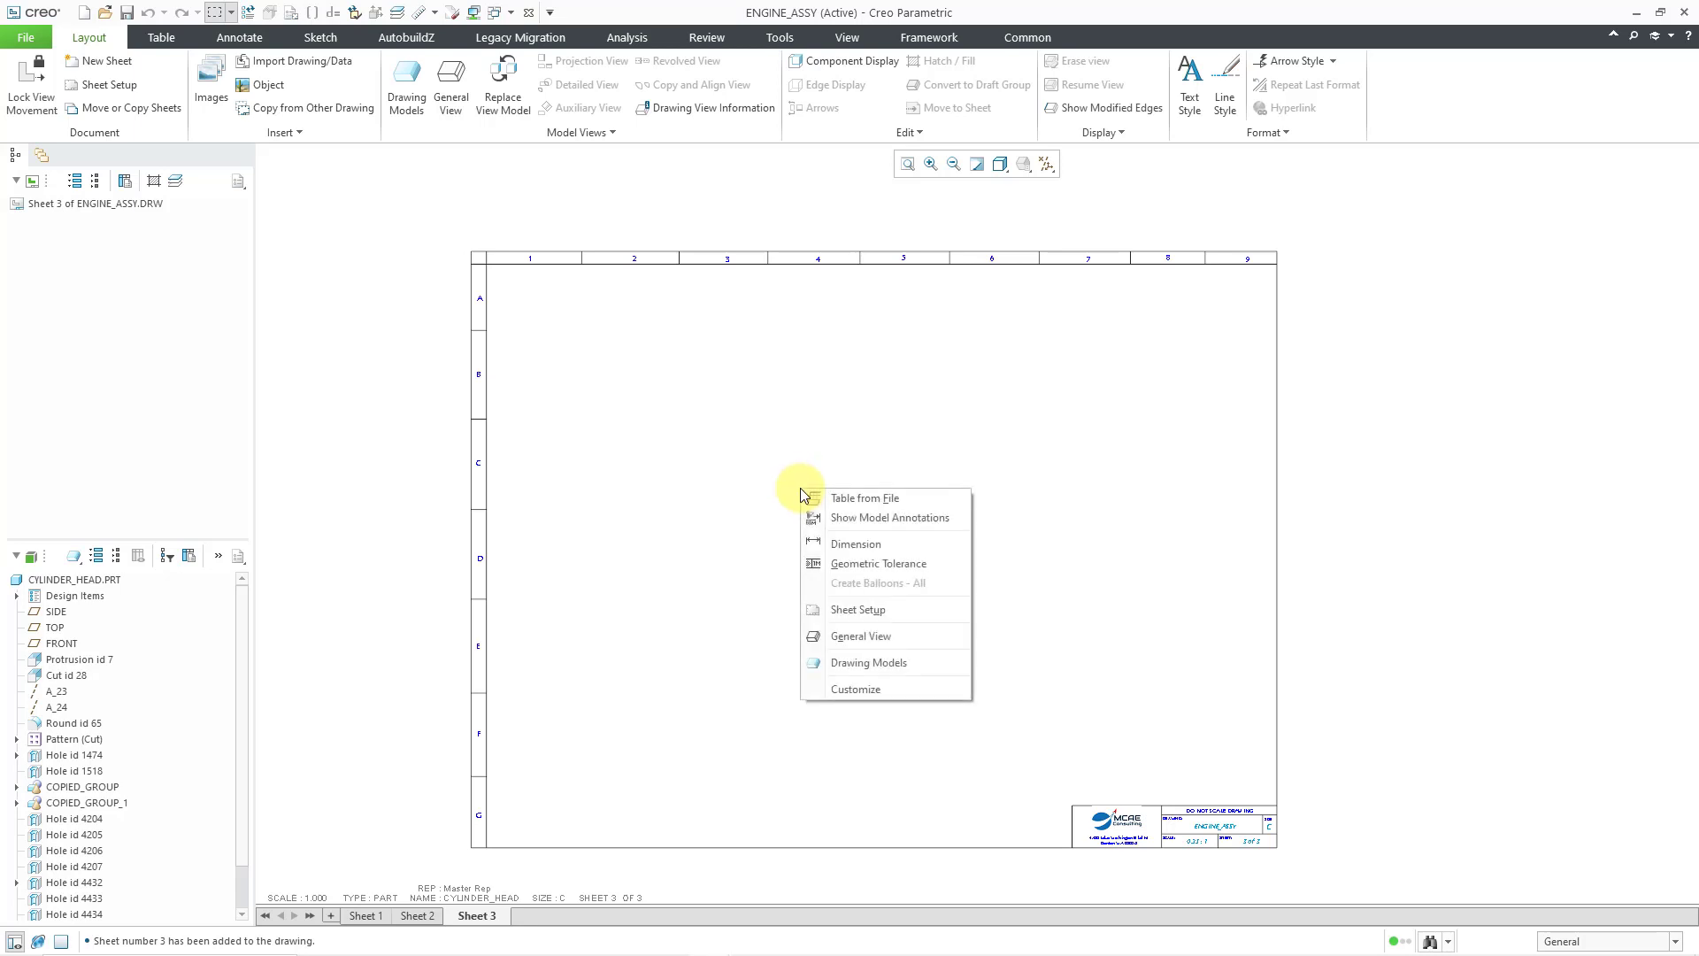
pyautogui.click(861, 636)
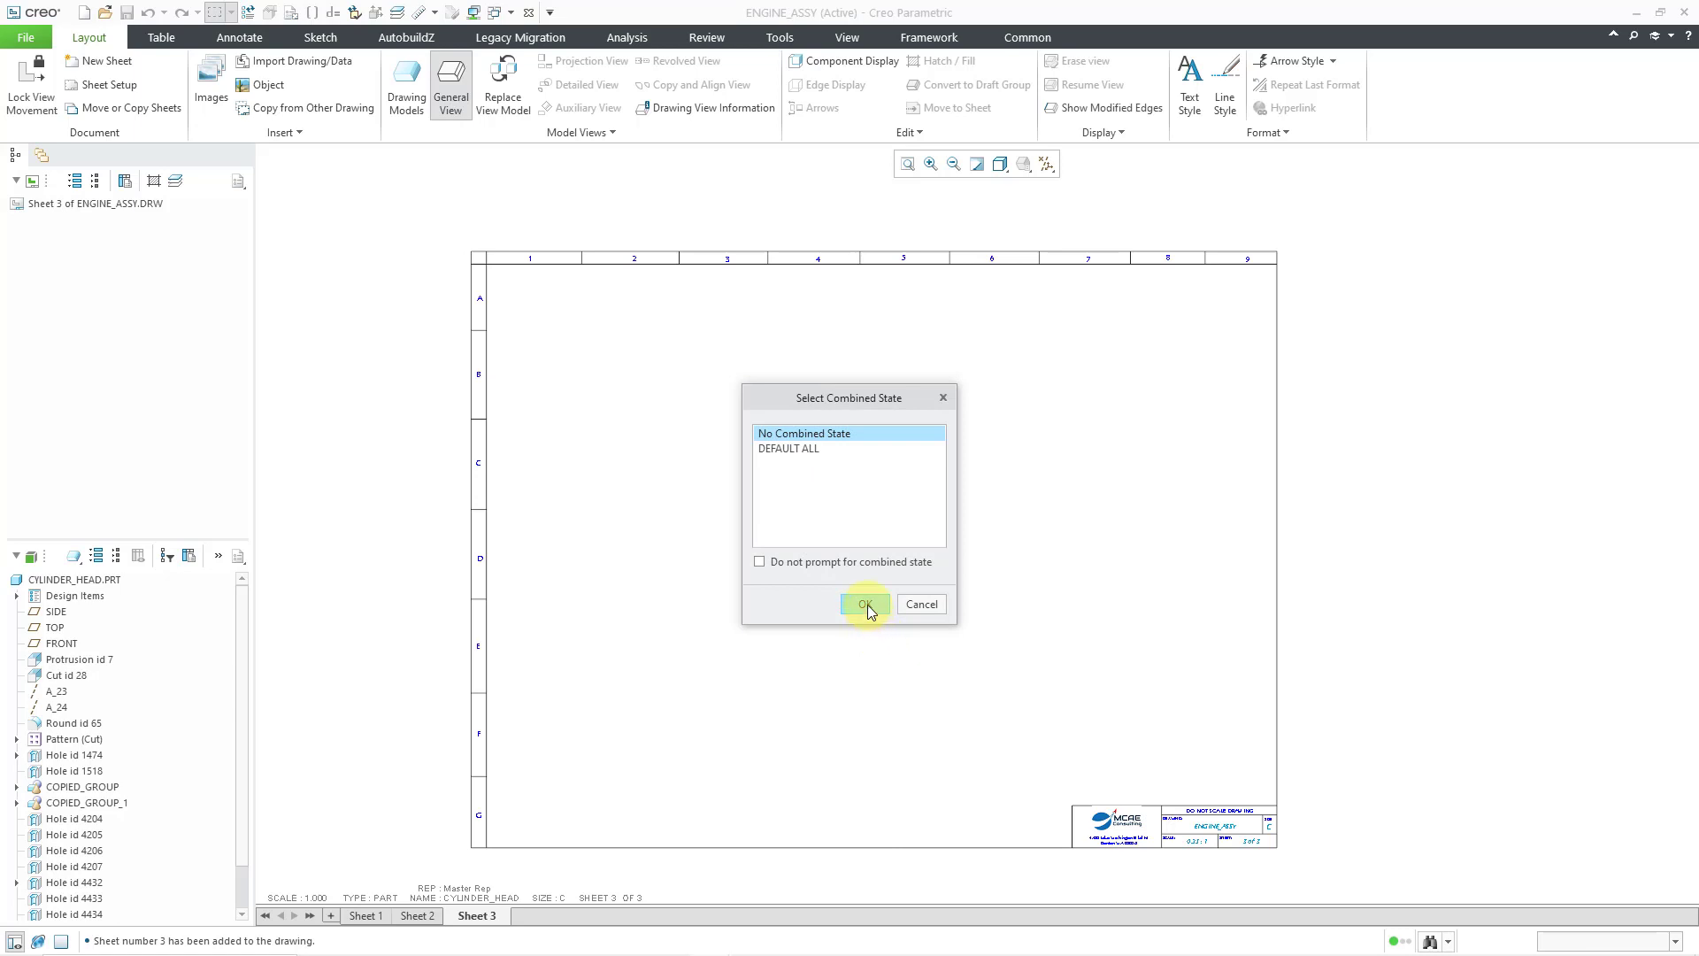
pyautogui.click(865, 606)
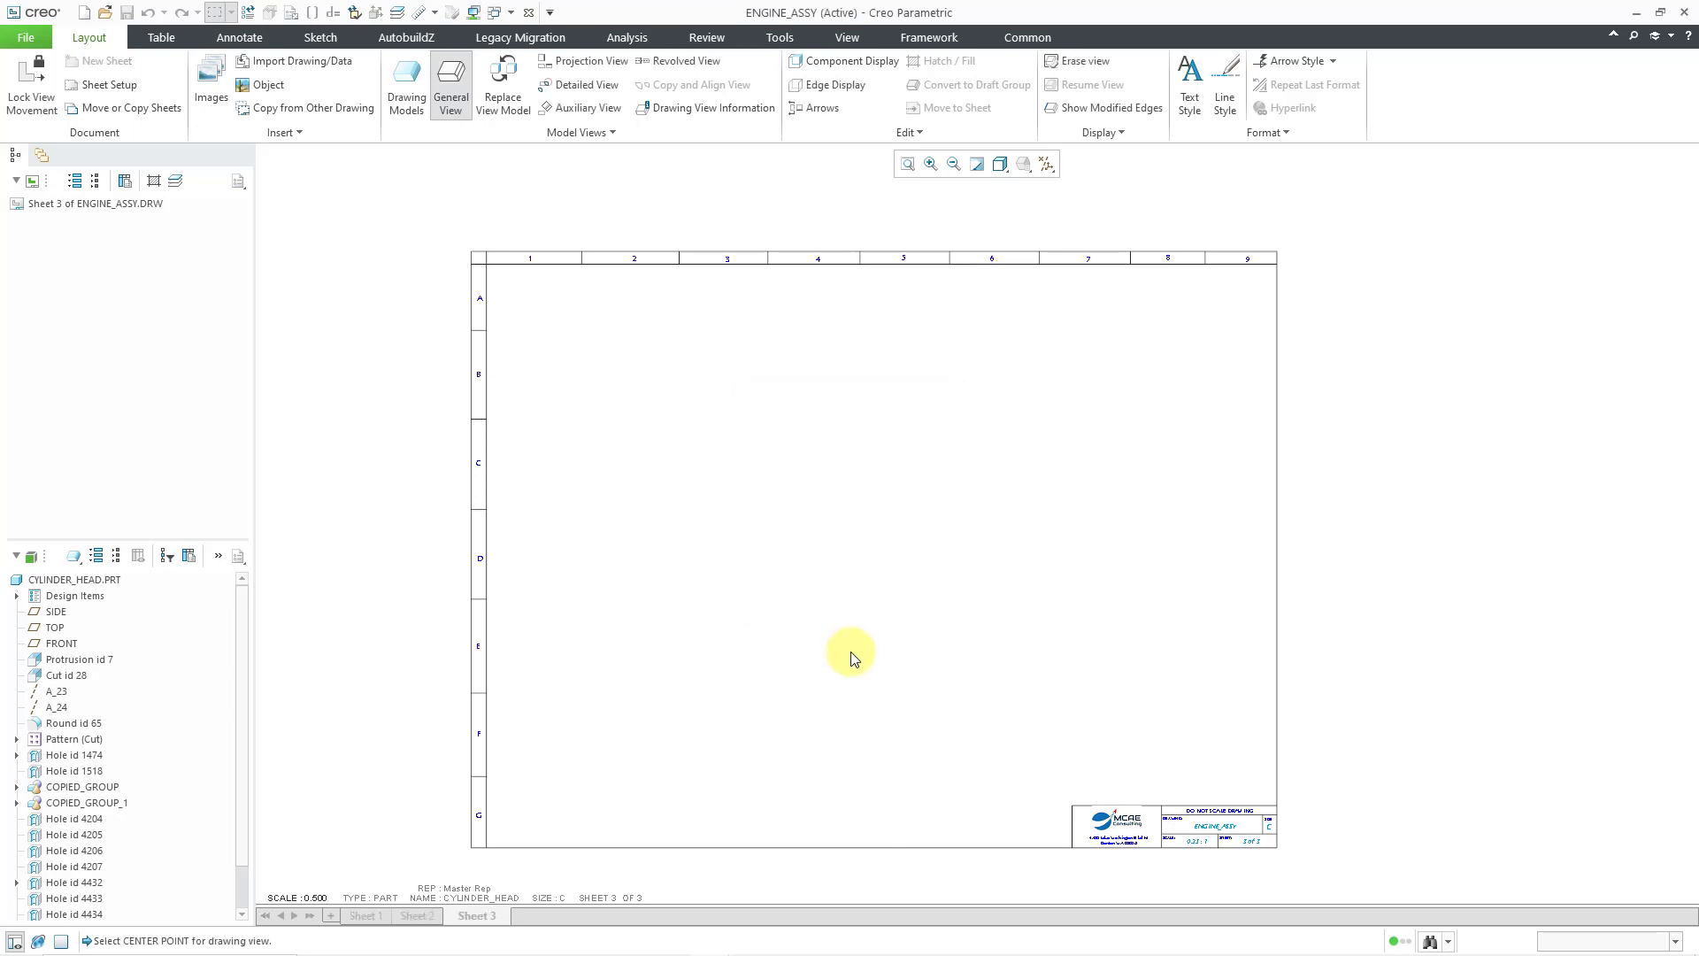
pyautogui.click(868, 543)
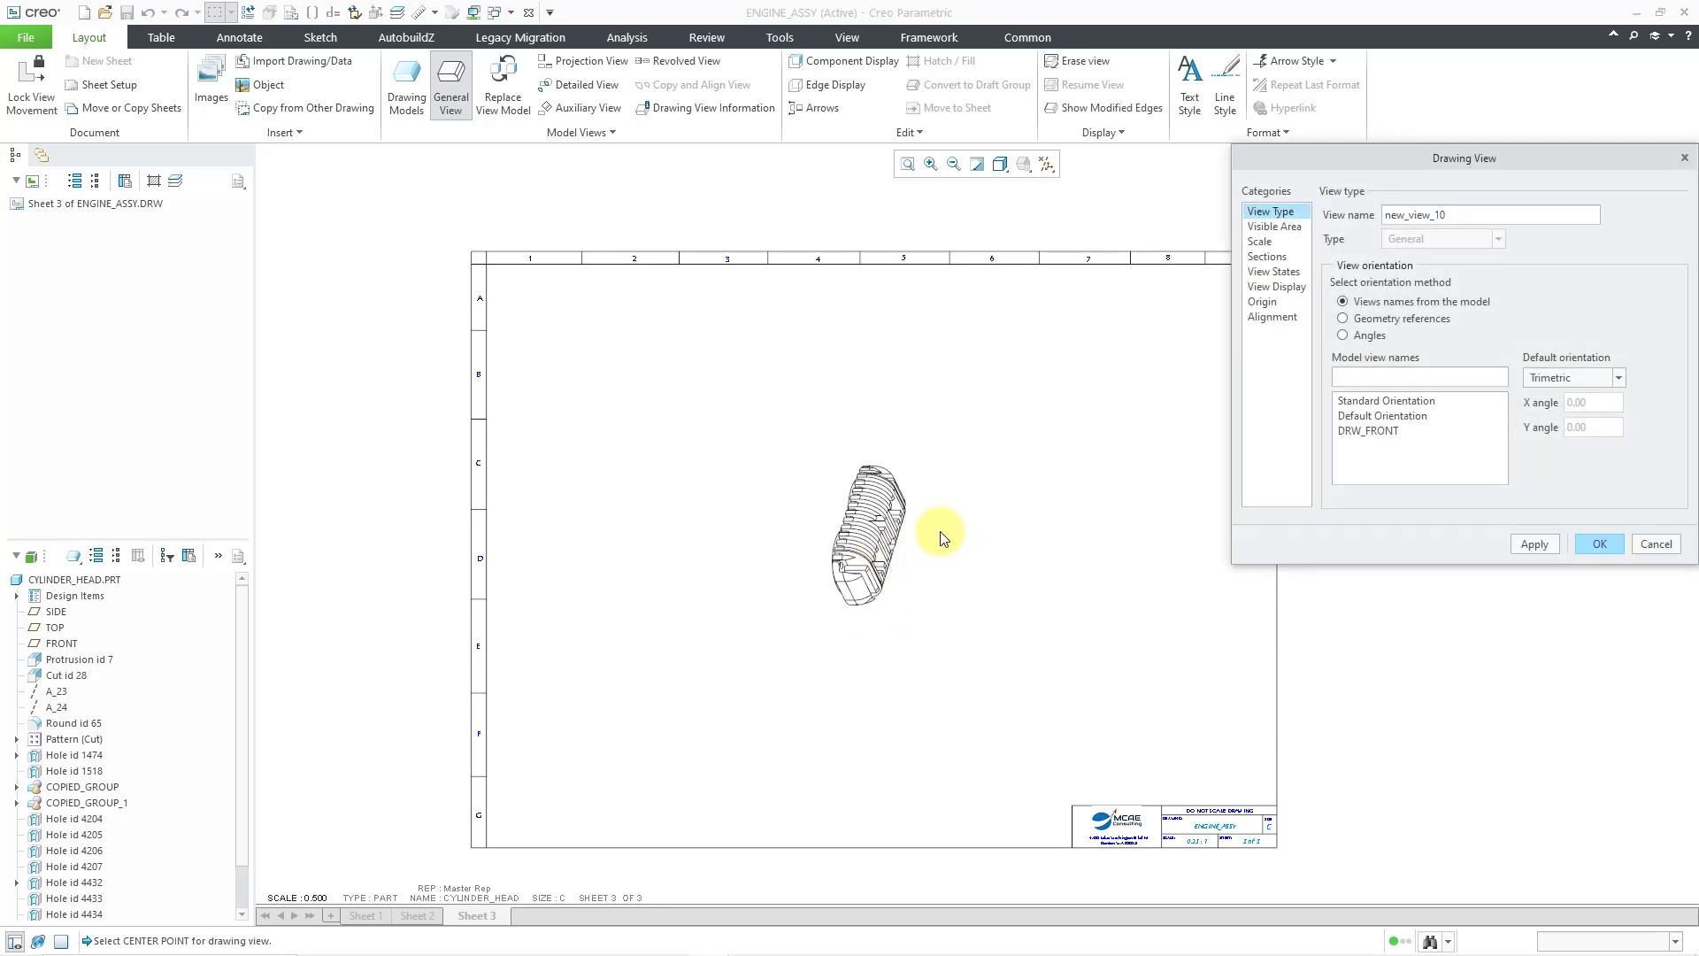
# Orient the cylinder head view by geometry references, with the TOP datum plane facing front and the SIDE datum plane facing top
pyautogui.scroll(-4, 937, 531)
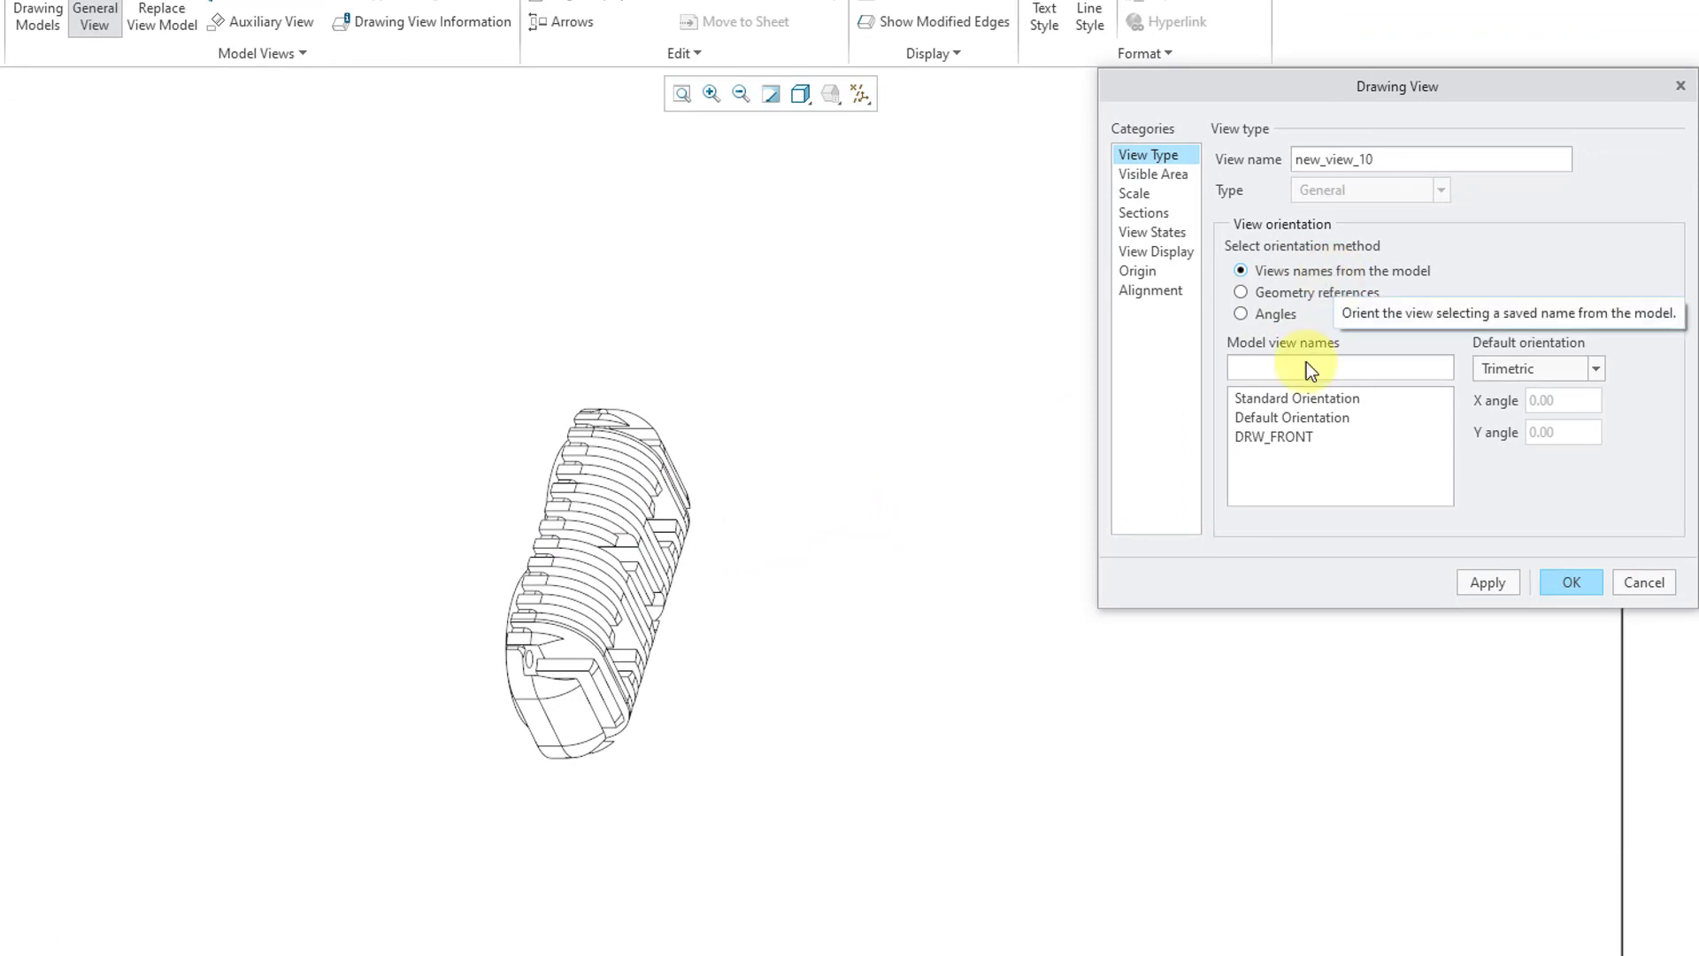
pyautogui.click(1285, 297)
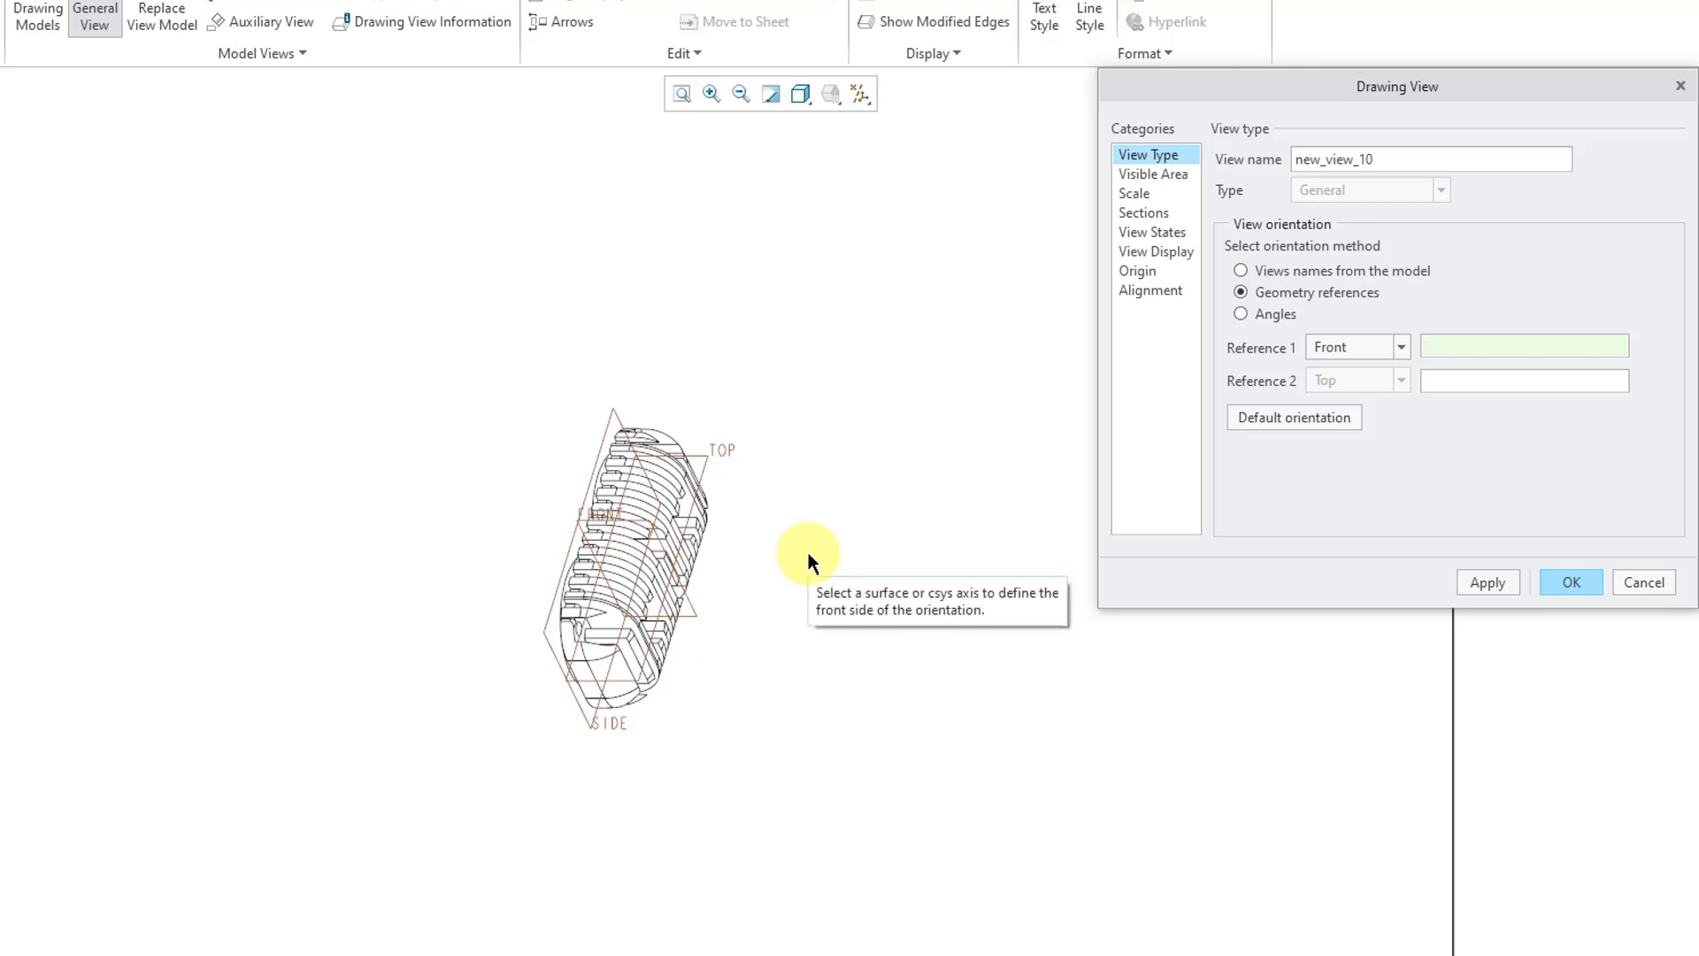
pyautogui.click(1402, 350)
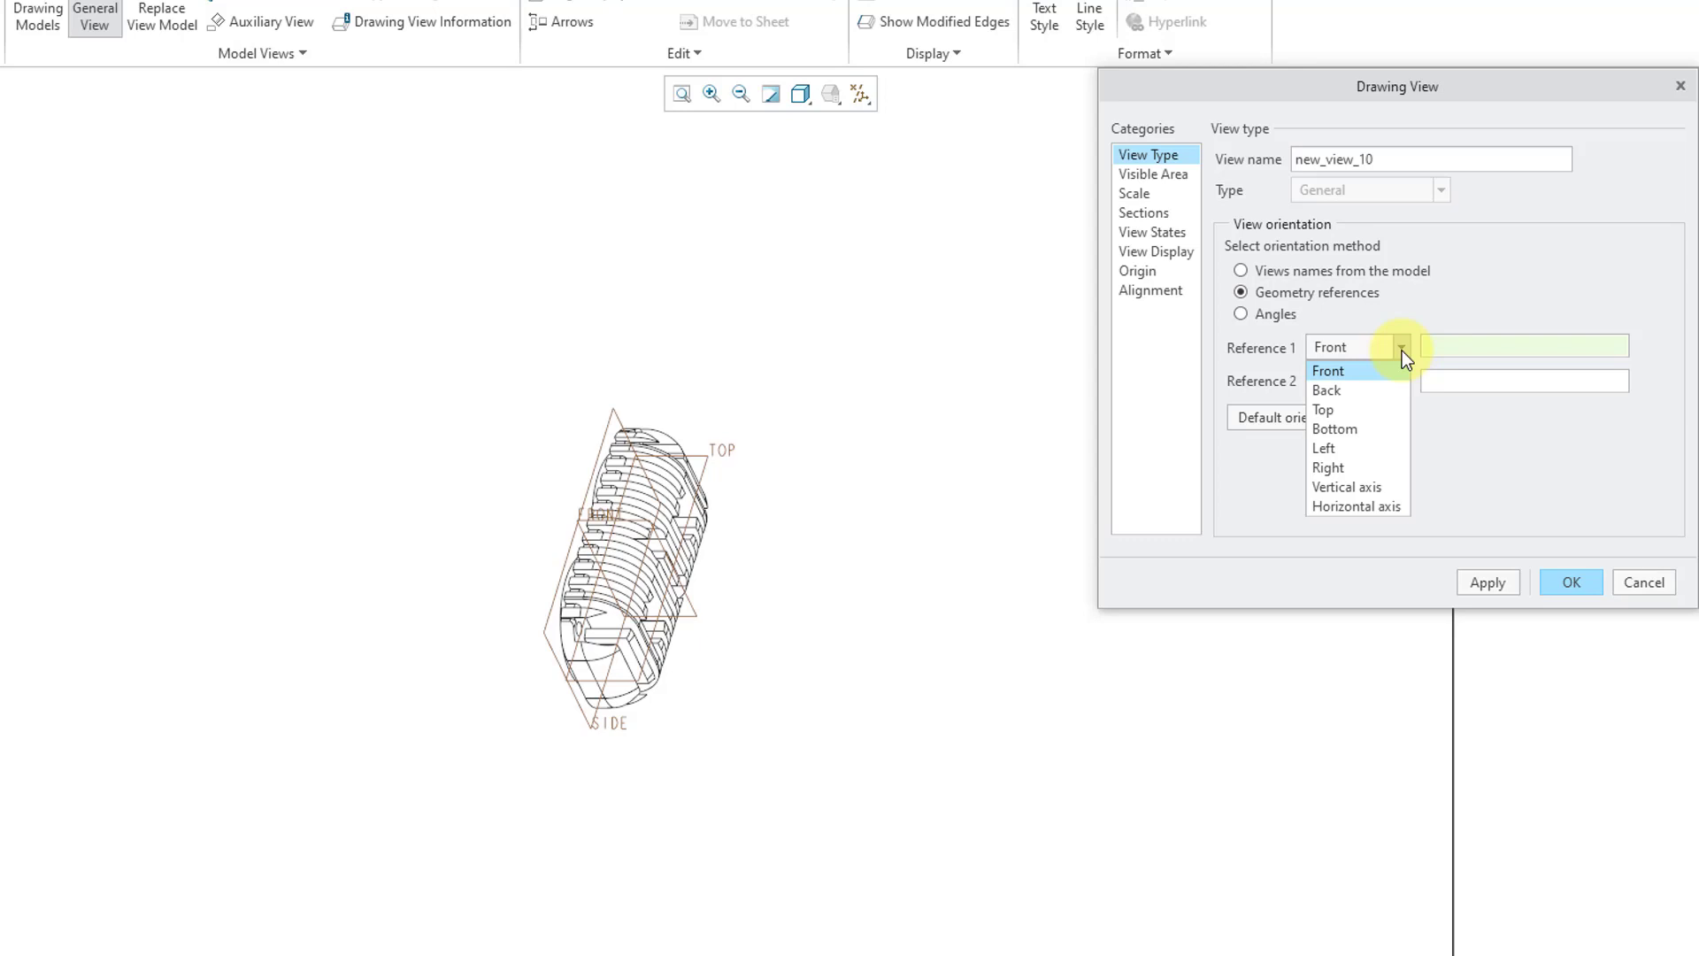
pyautogui.click(1402, 348)
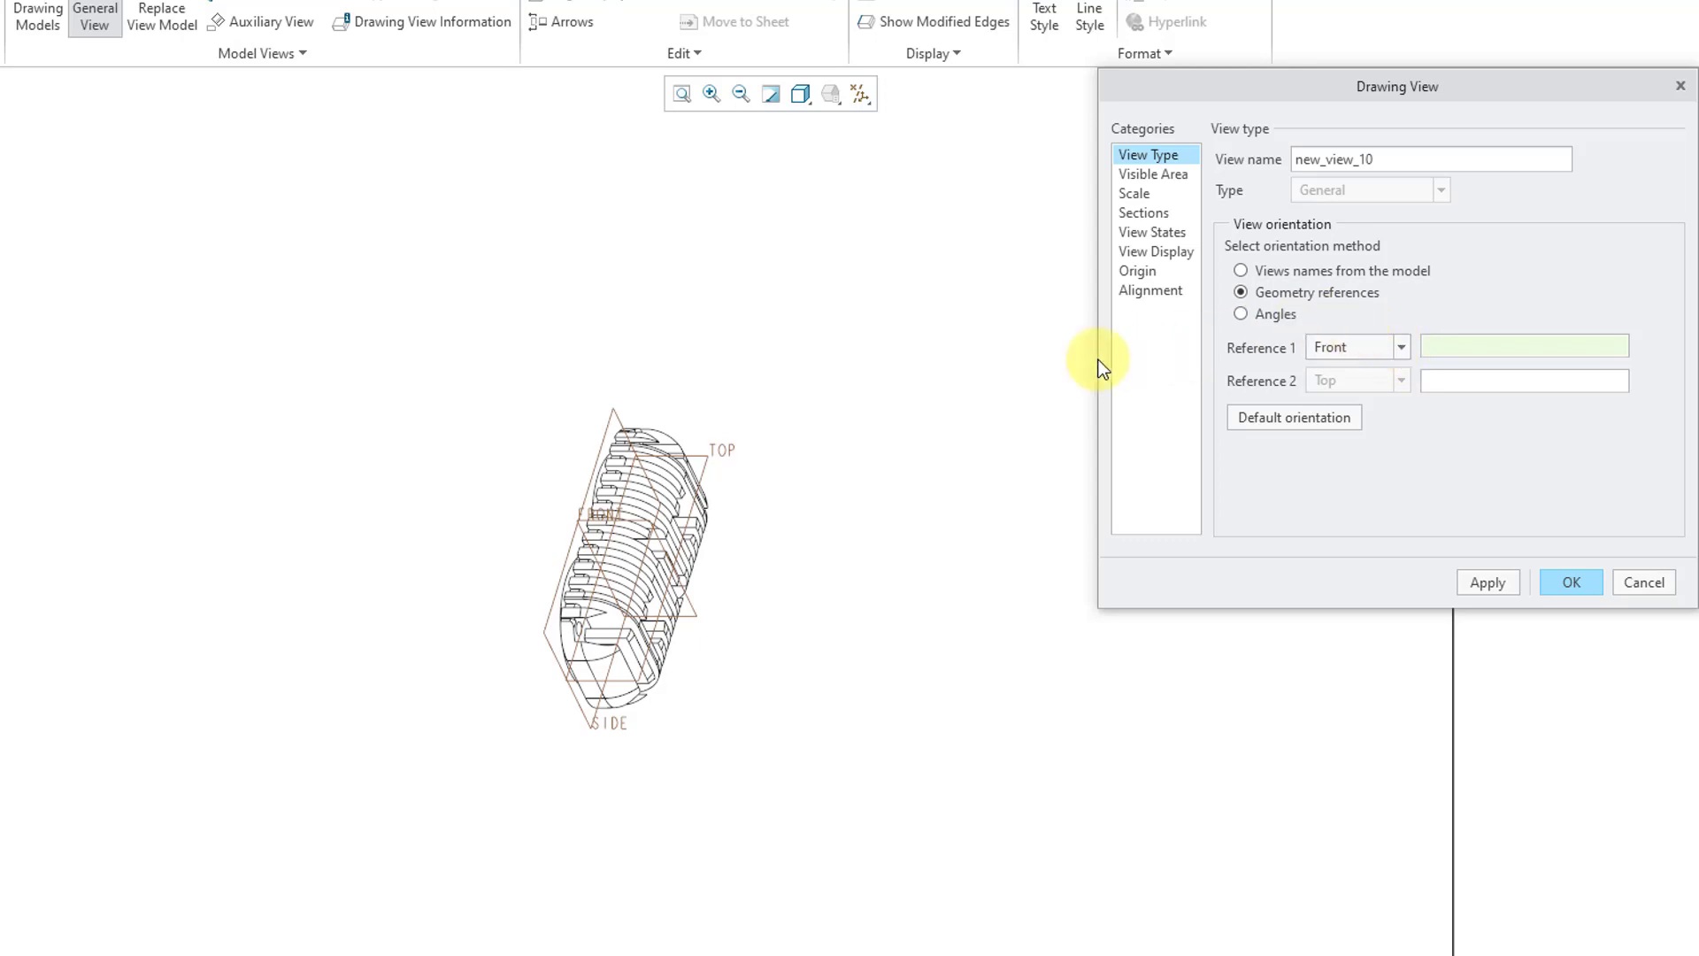
pyautogui.click(726, 453)
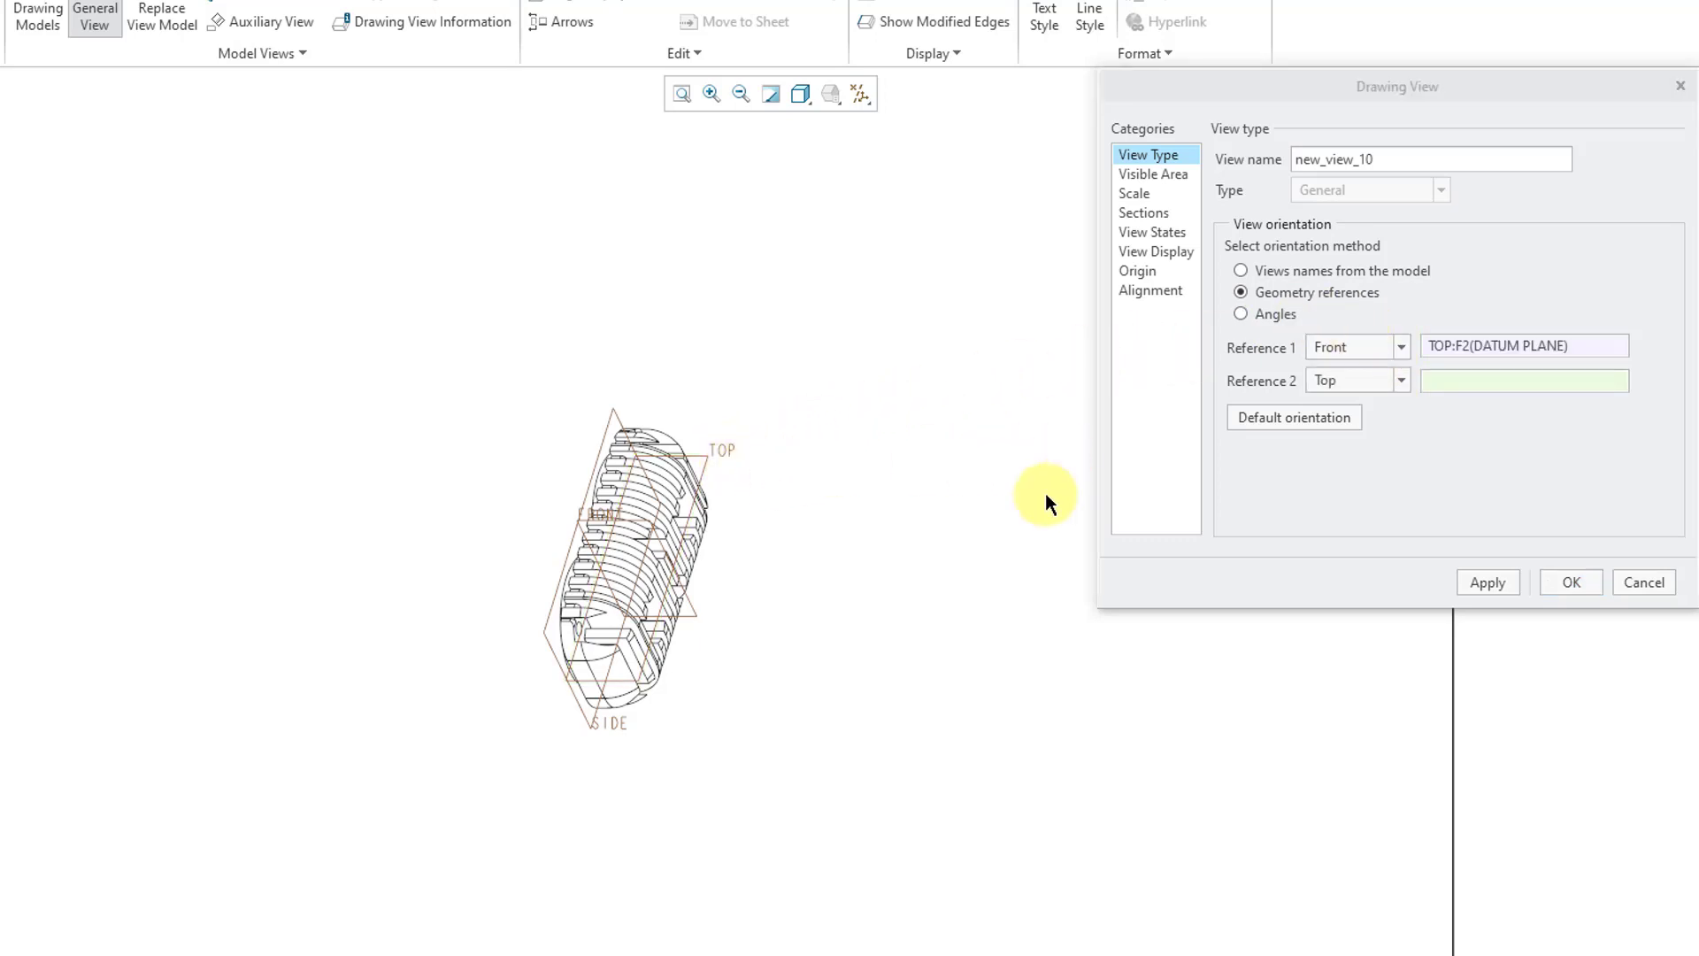
pyautogui.click(592, 727)
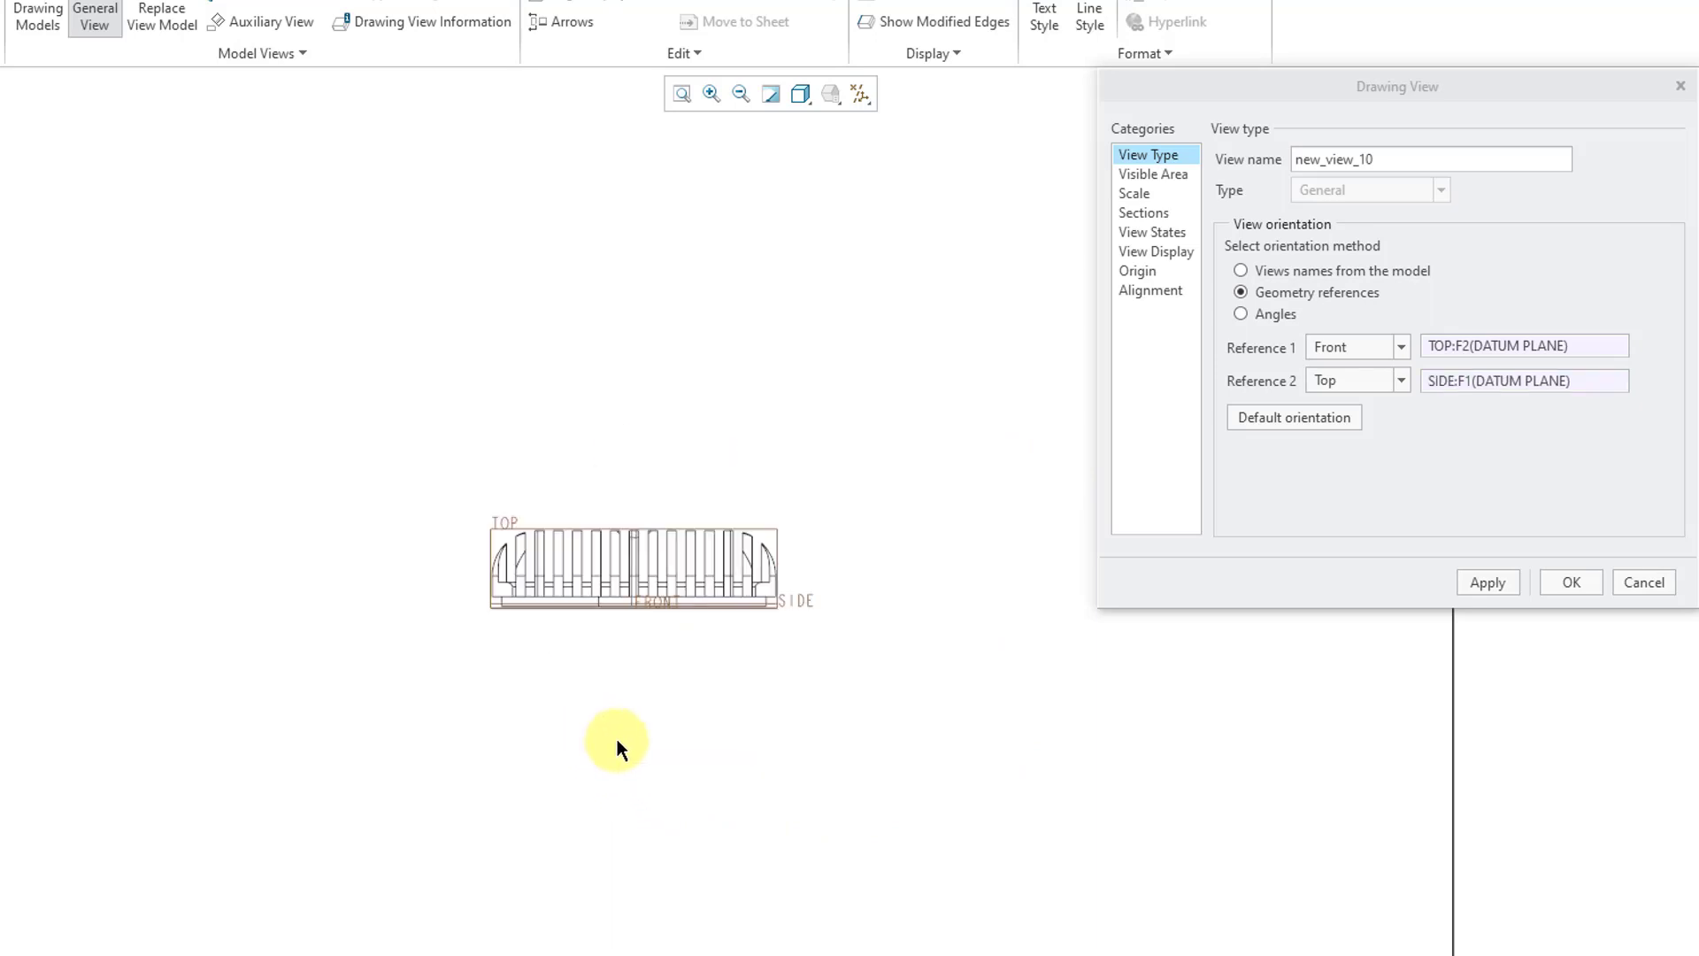
pyautogui.scroll(-1, 598, 405)
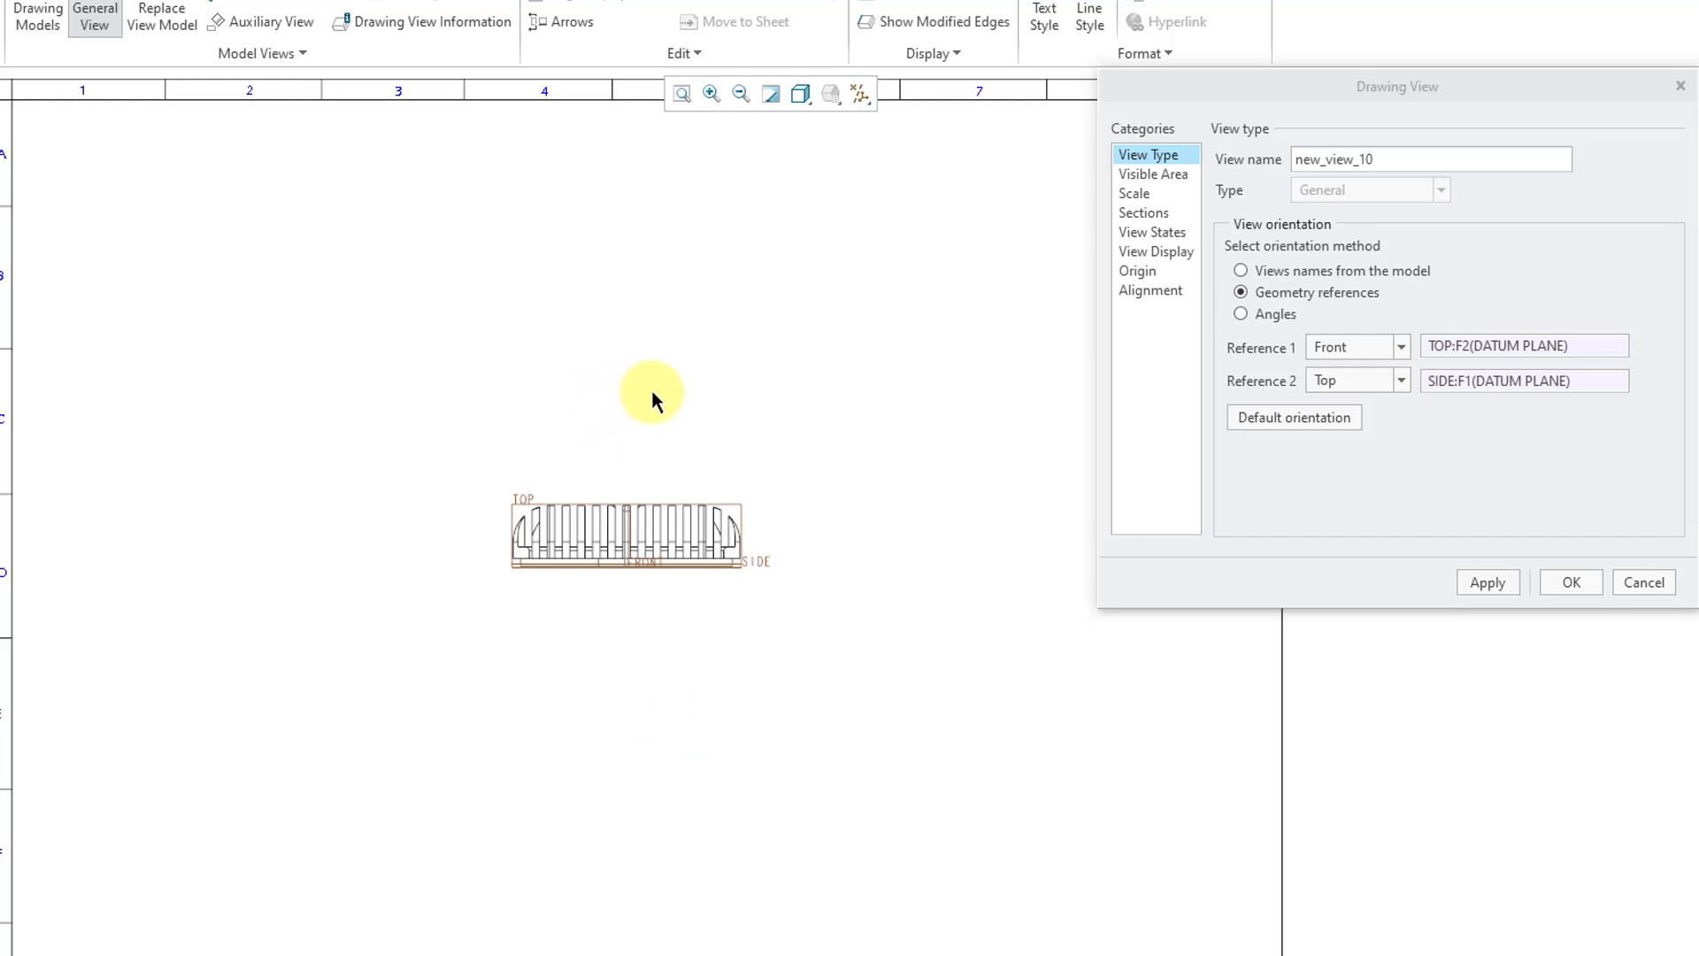
# Give the cylinder head view a custom scale of 0.500 and accept the view settings
pyautogui.click(1135, 194)
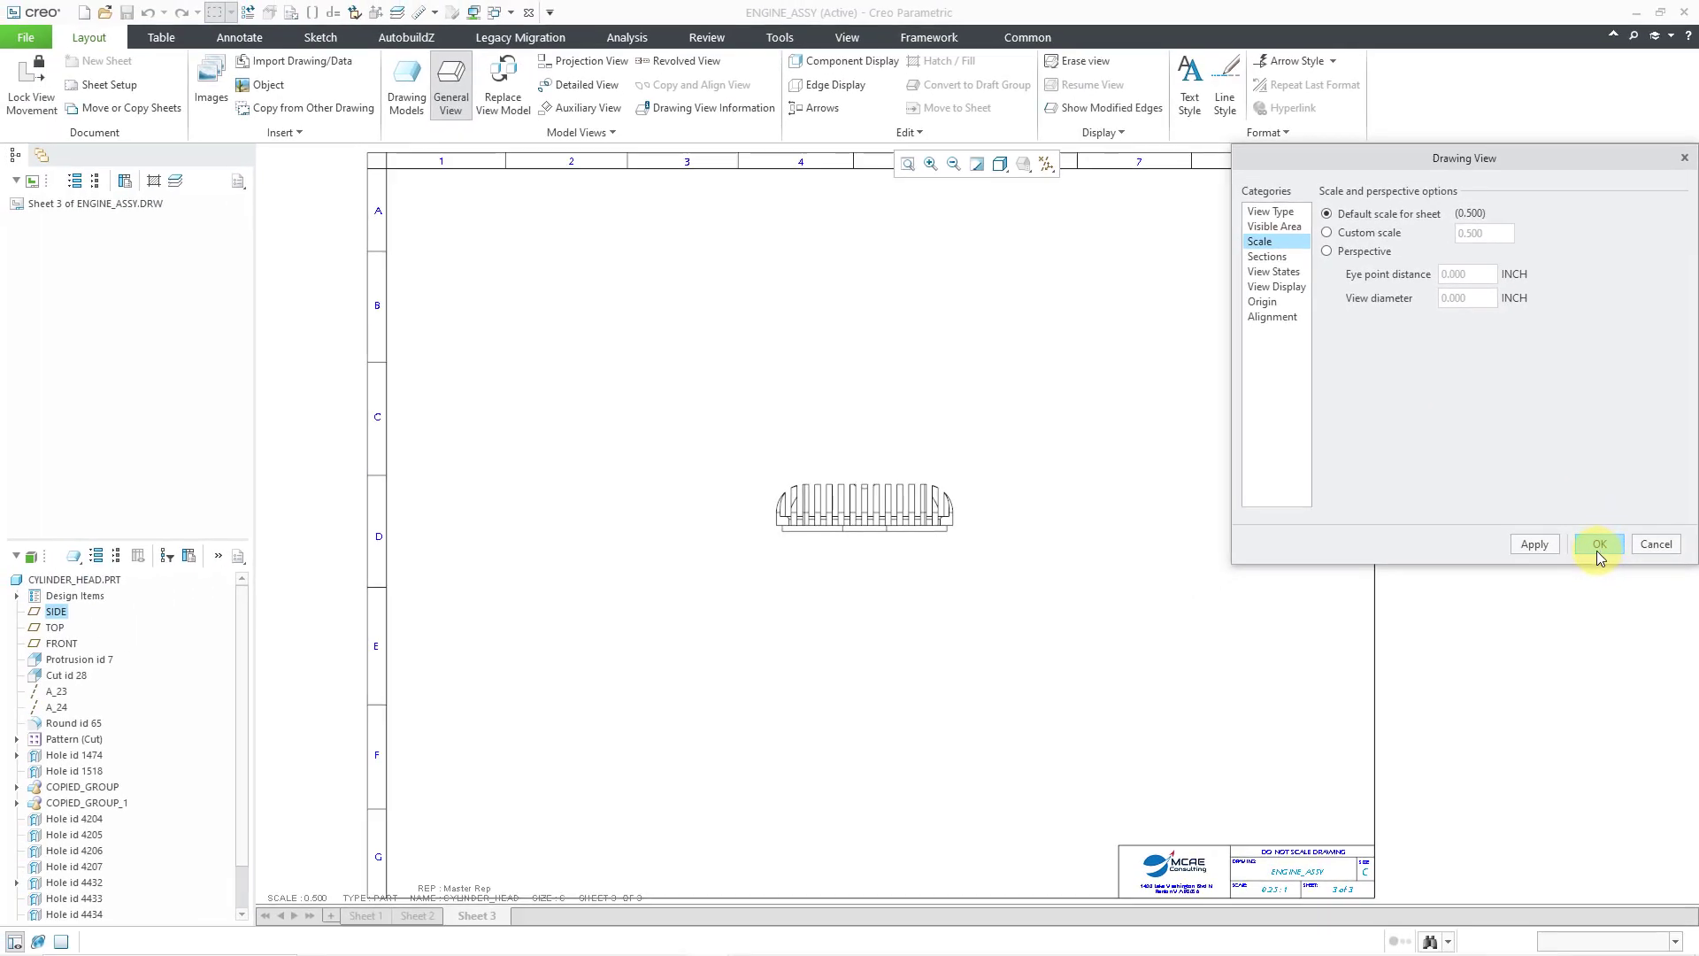
pyautogui.click(1598, 552)
pyautogui.click(1339, 232)
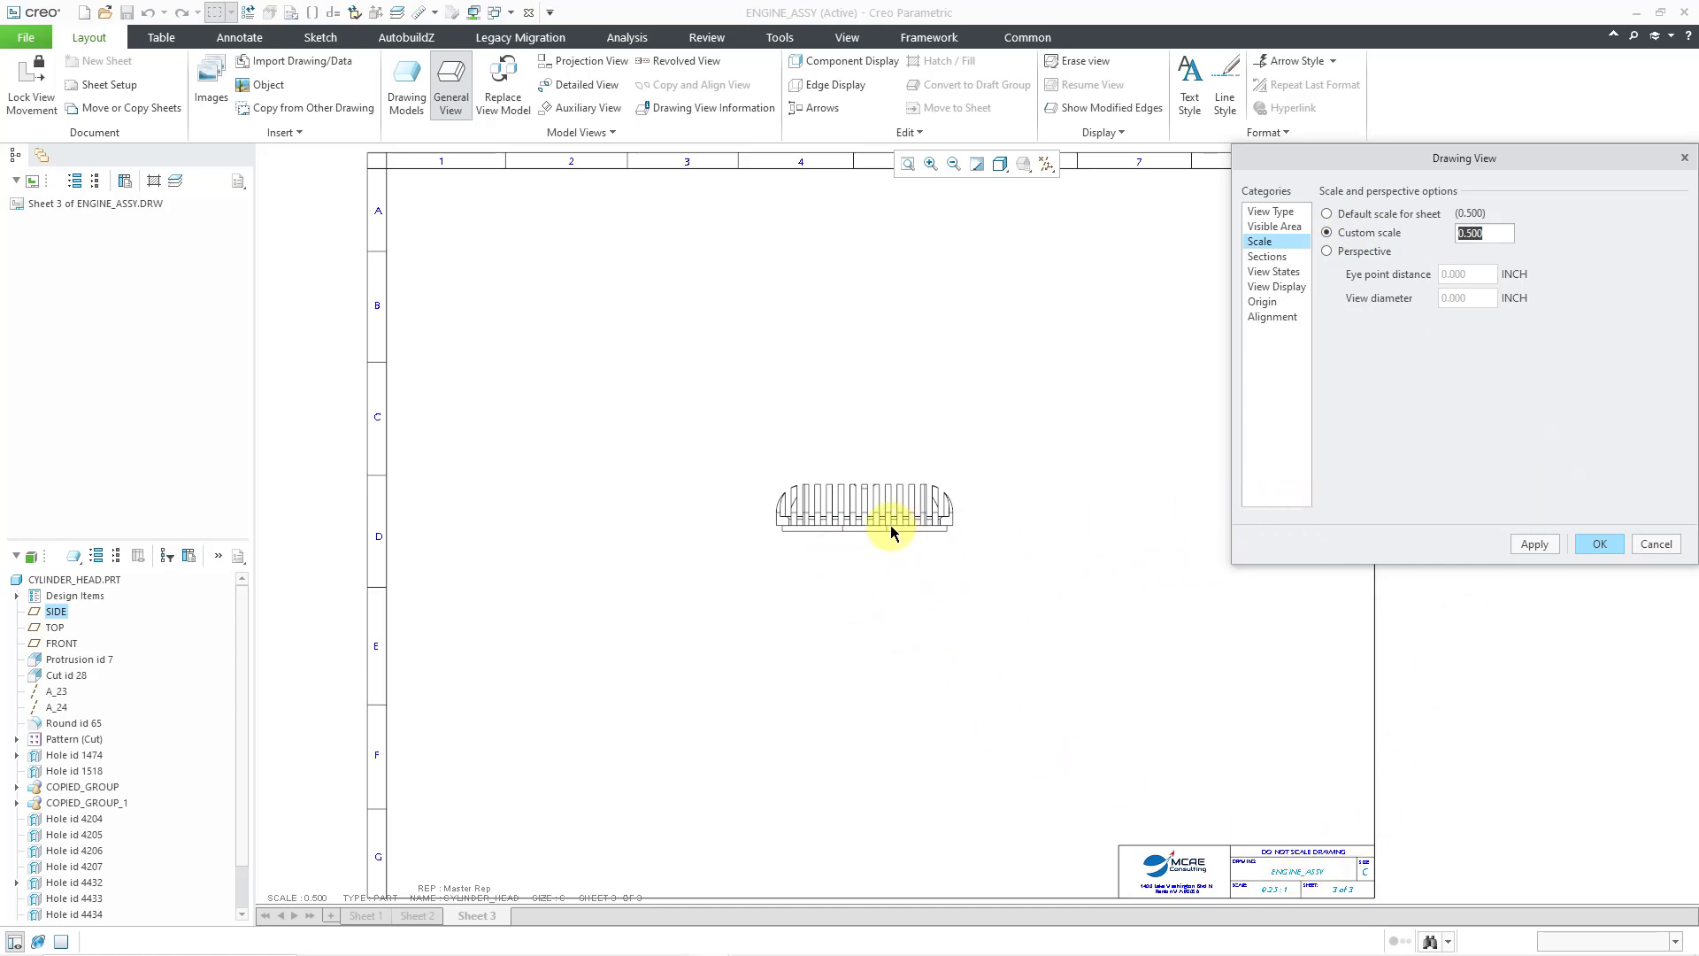
pyautogui.click(1599, 545)
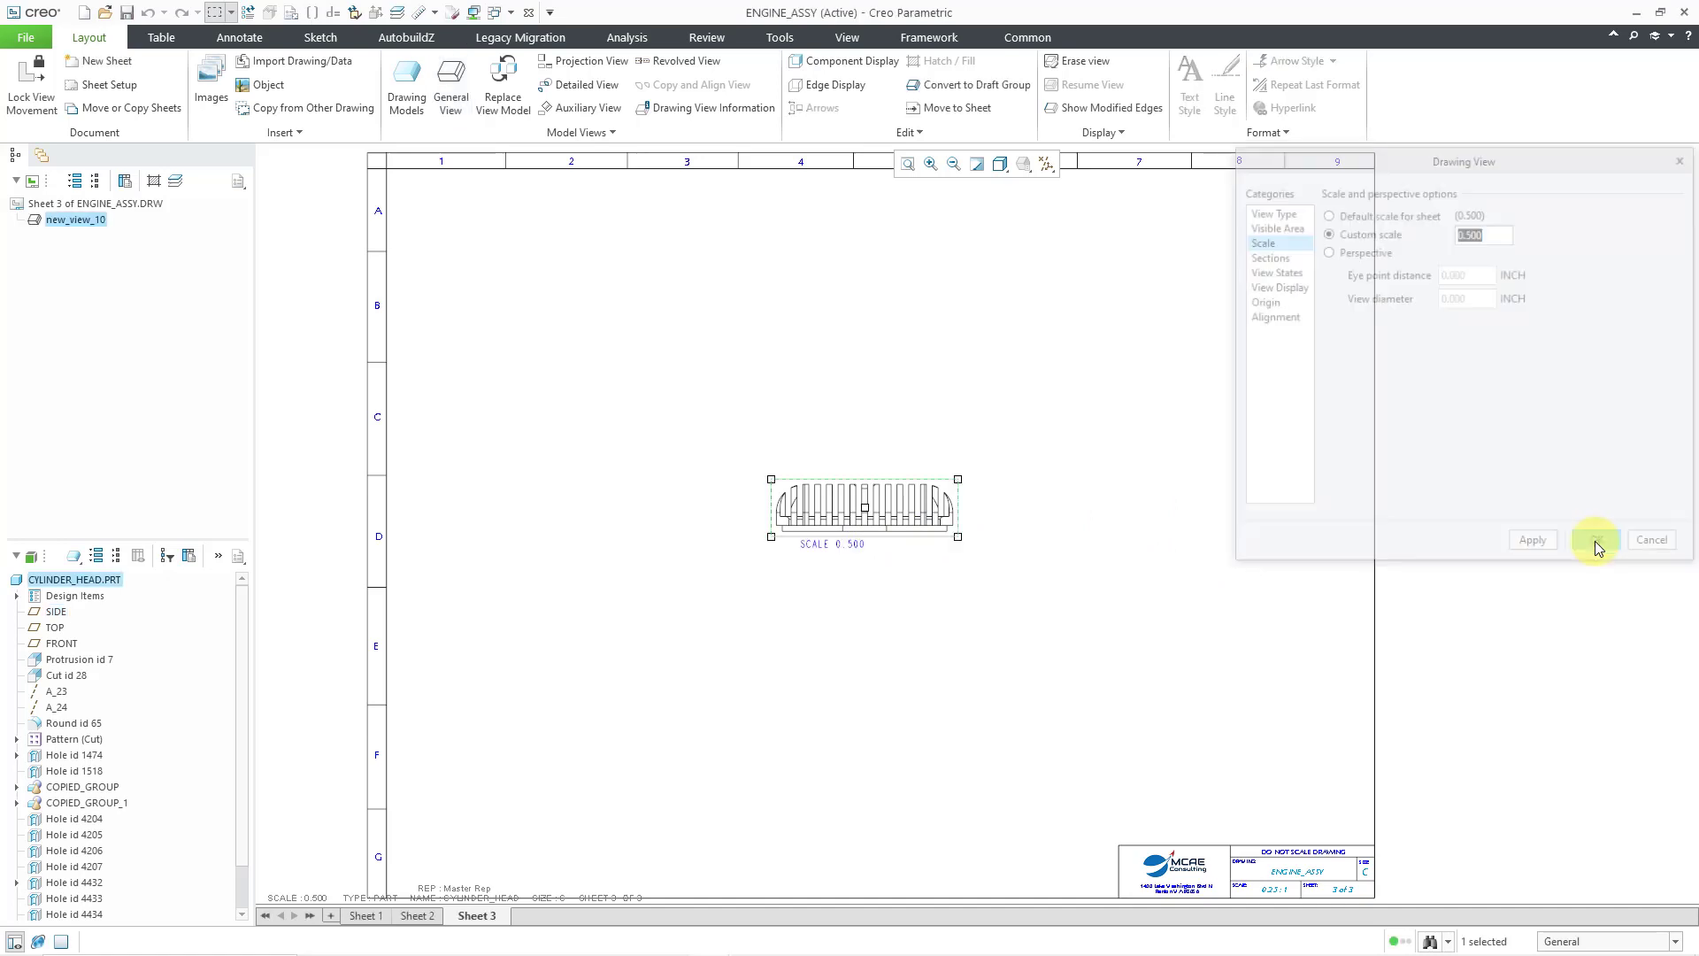
# Create projection views of the cylinder head to the right of and above its front view
pyautogui.rightClick(1034, 506)
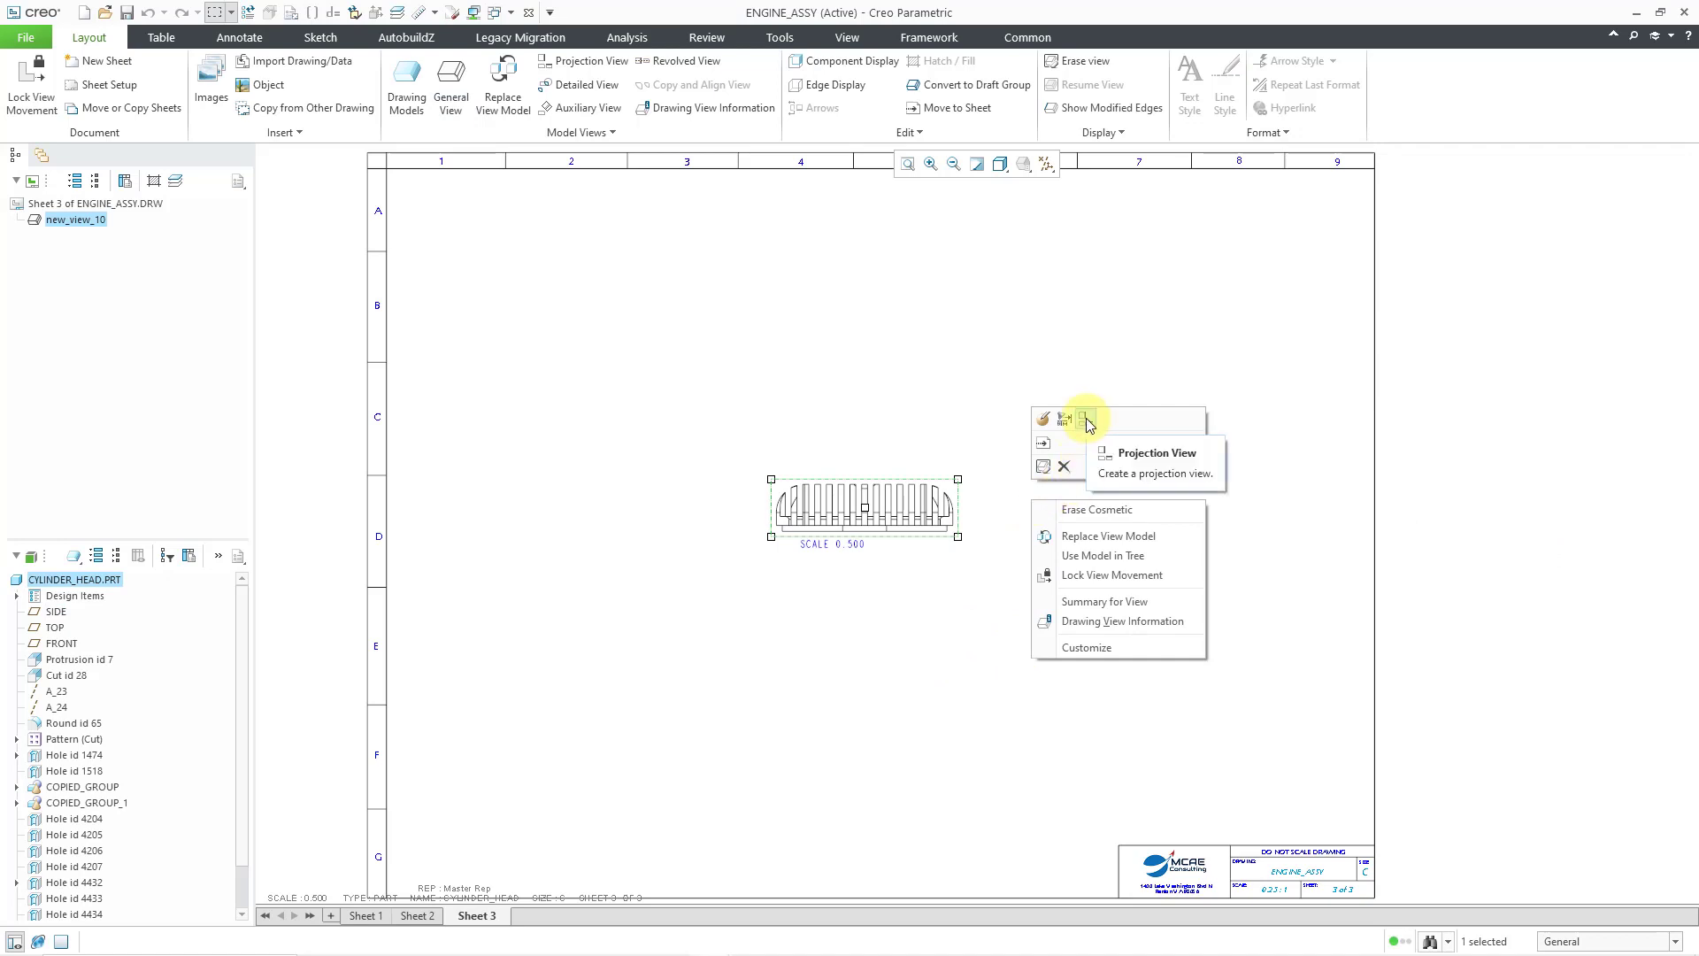
pyautogui.click(1087, 420)
pyautogui.click(1129, 522)
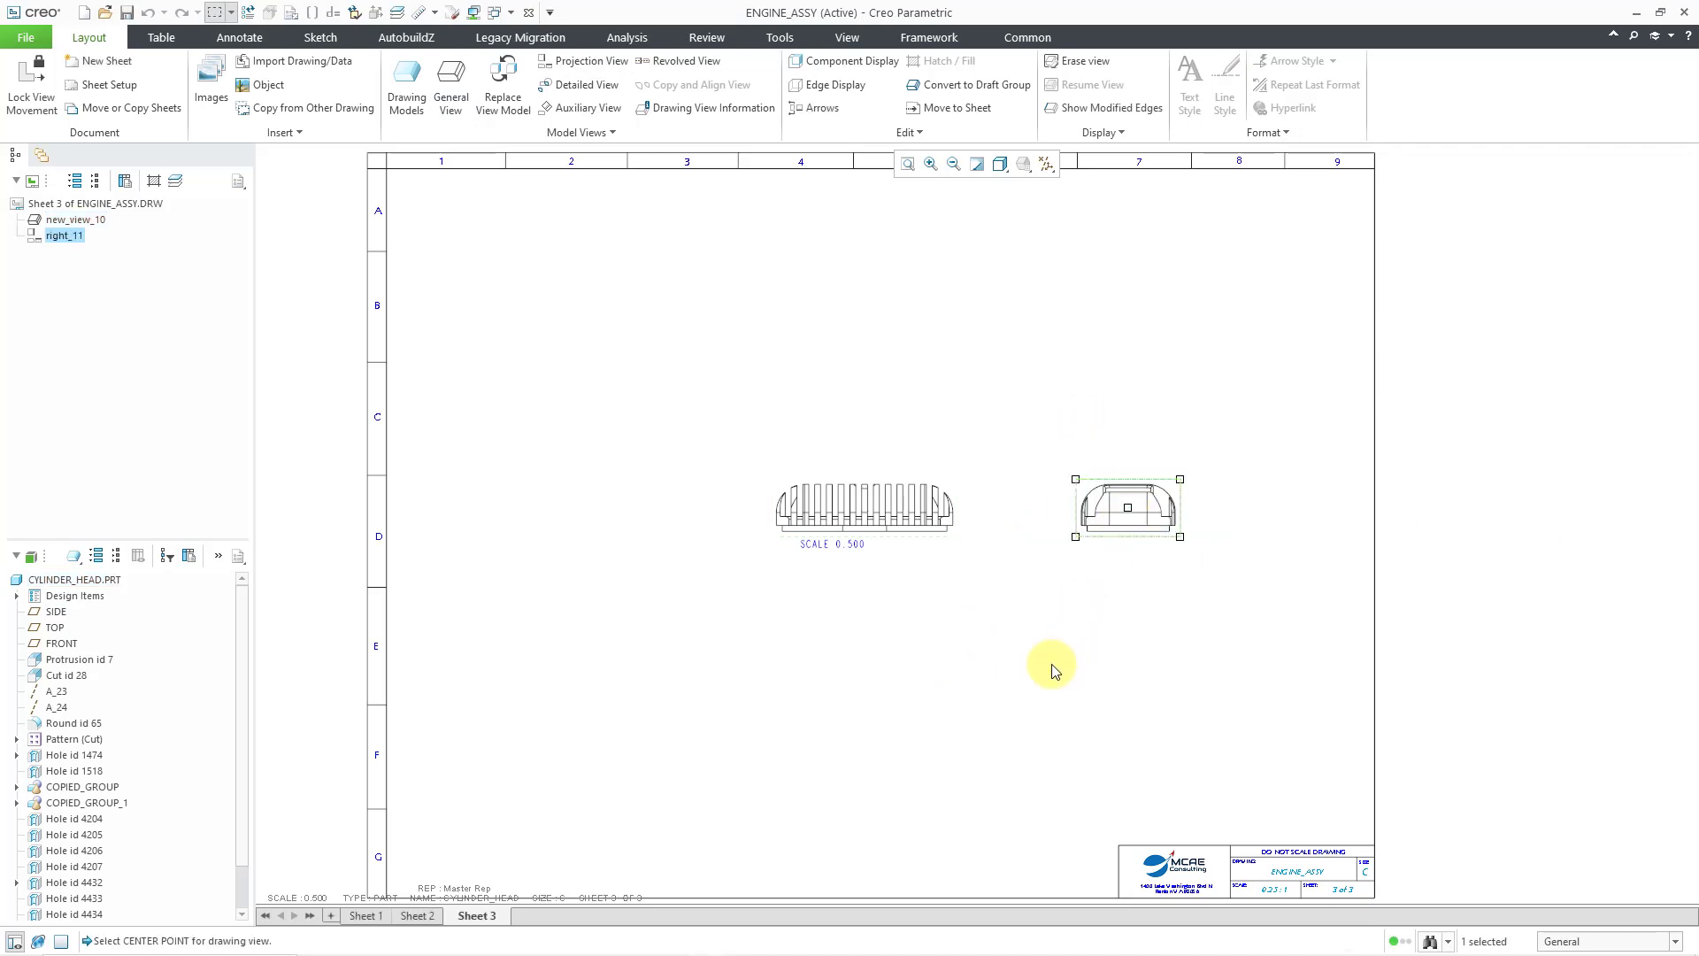
pyautogui.click(955, 517)
pyautogui.click(1007, 413)
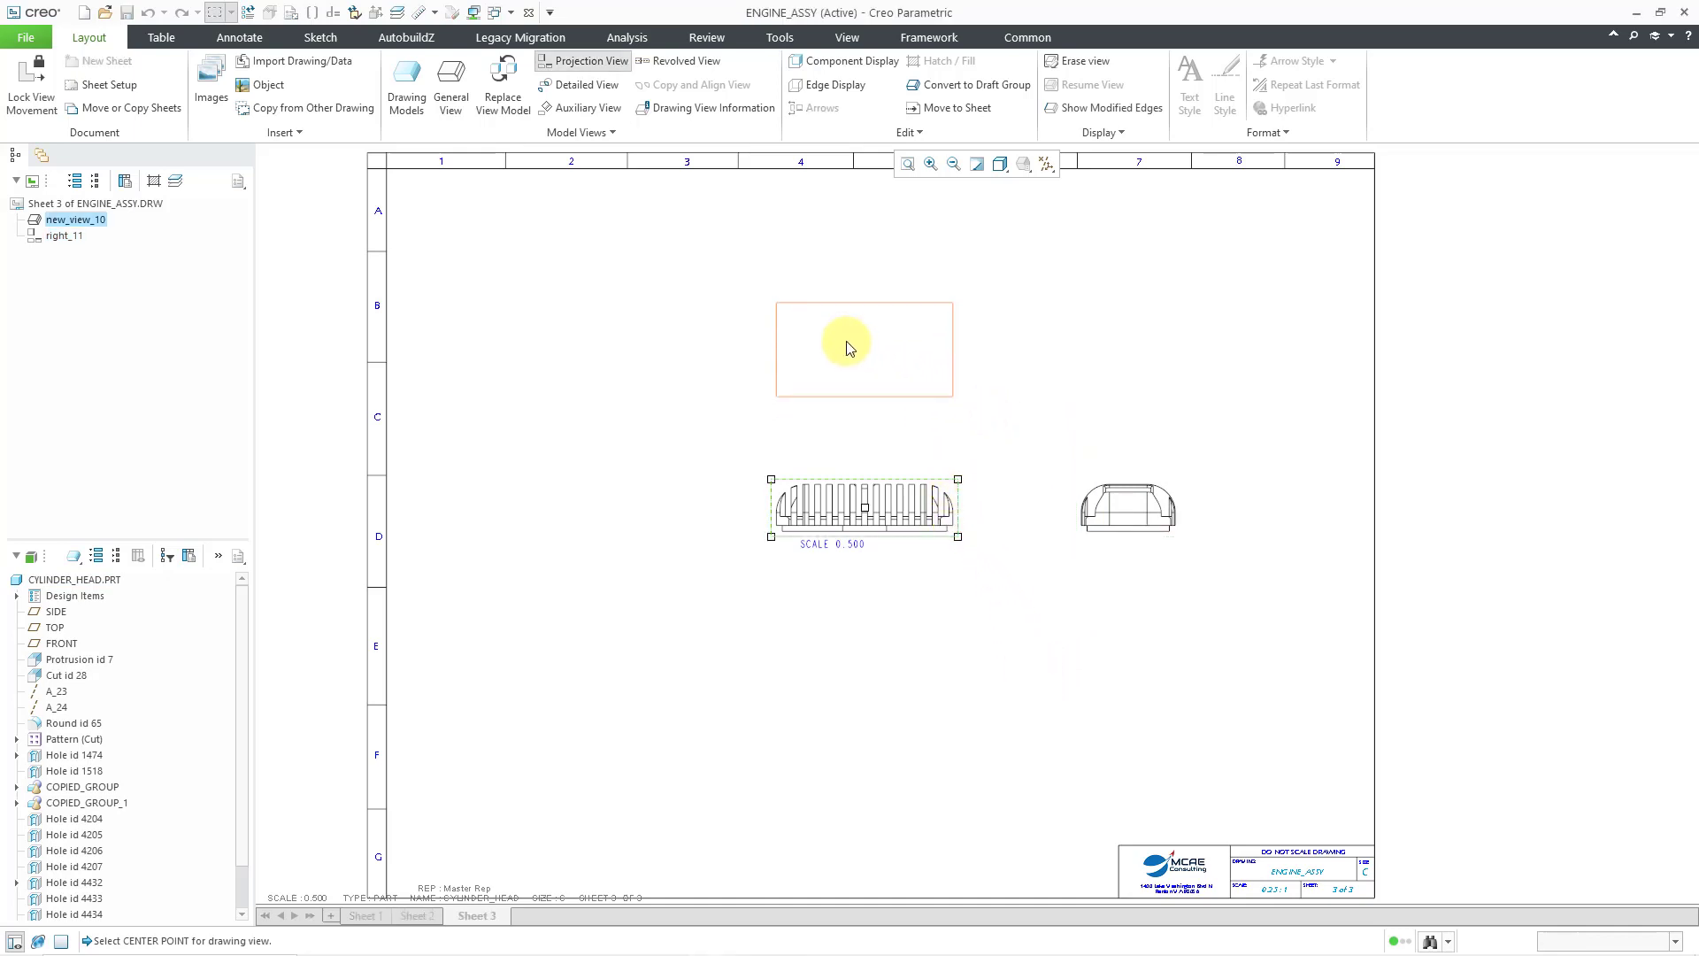
pyautogui.click(847, 342)
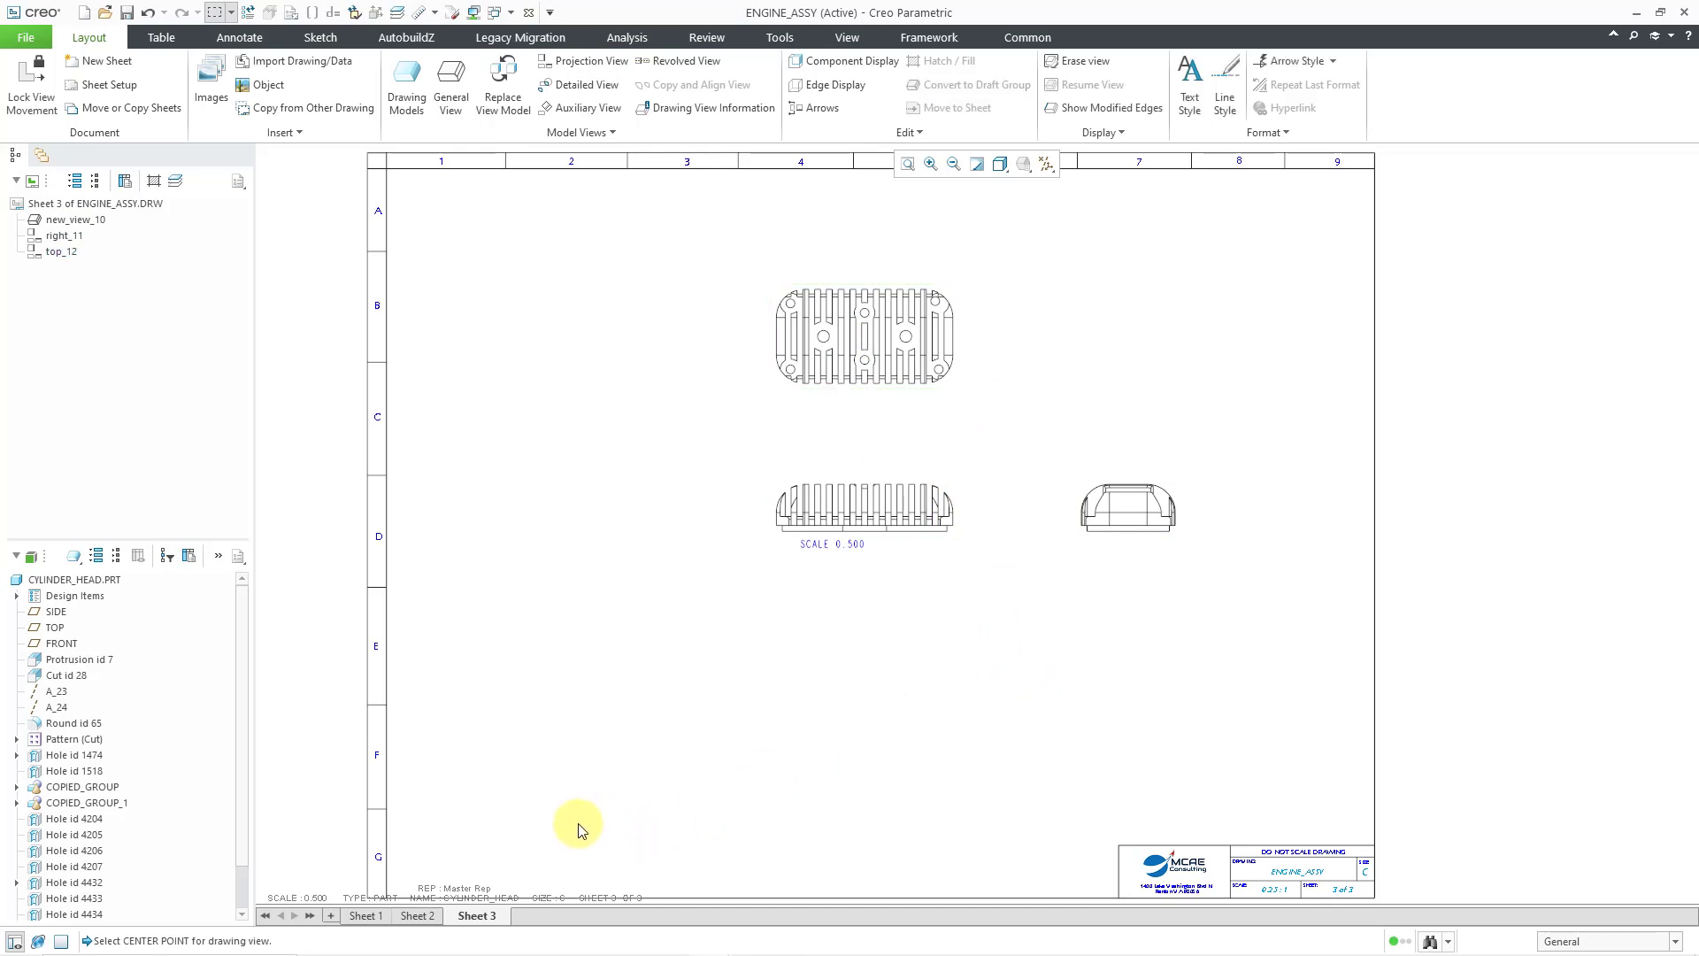
# On sheet 2, start a detailed view centred on the cylinder's right inner wall, just above the upper port in section B-B
pyautogui.click(419, 917)
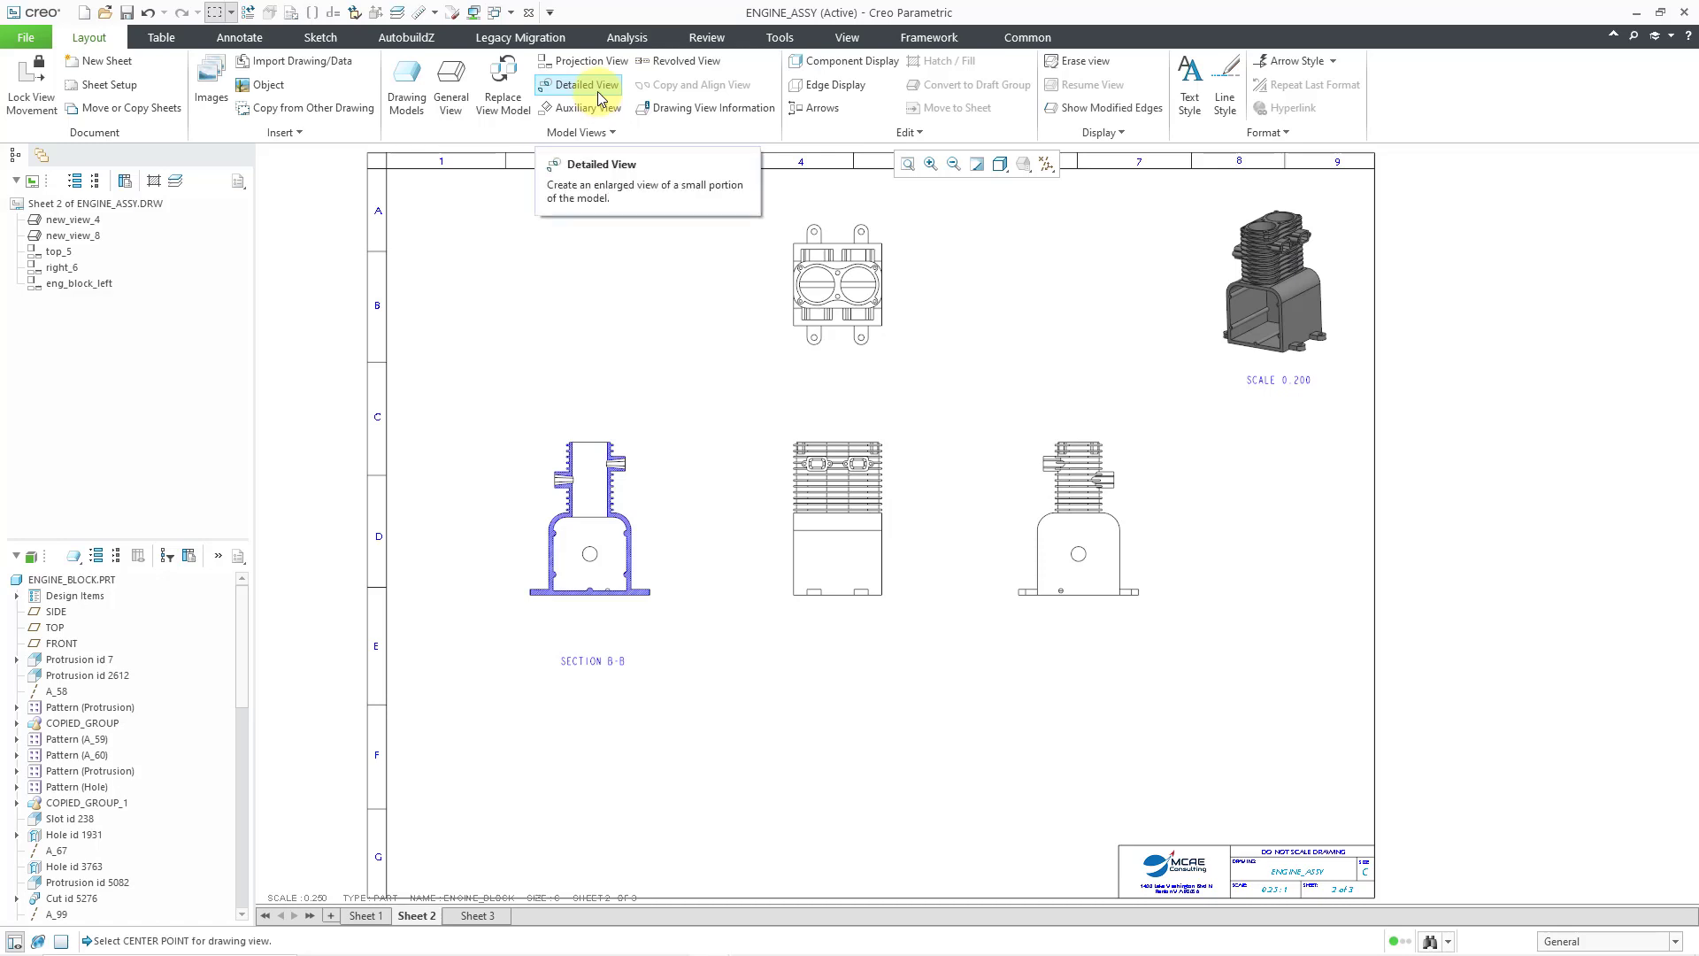
pyautogui.rightClick(619, 259)
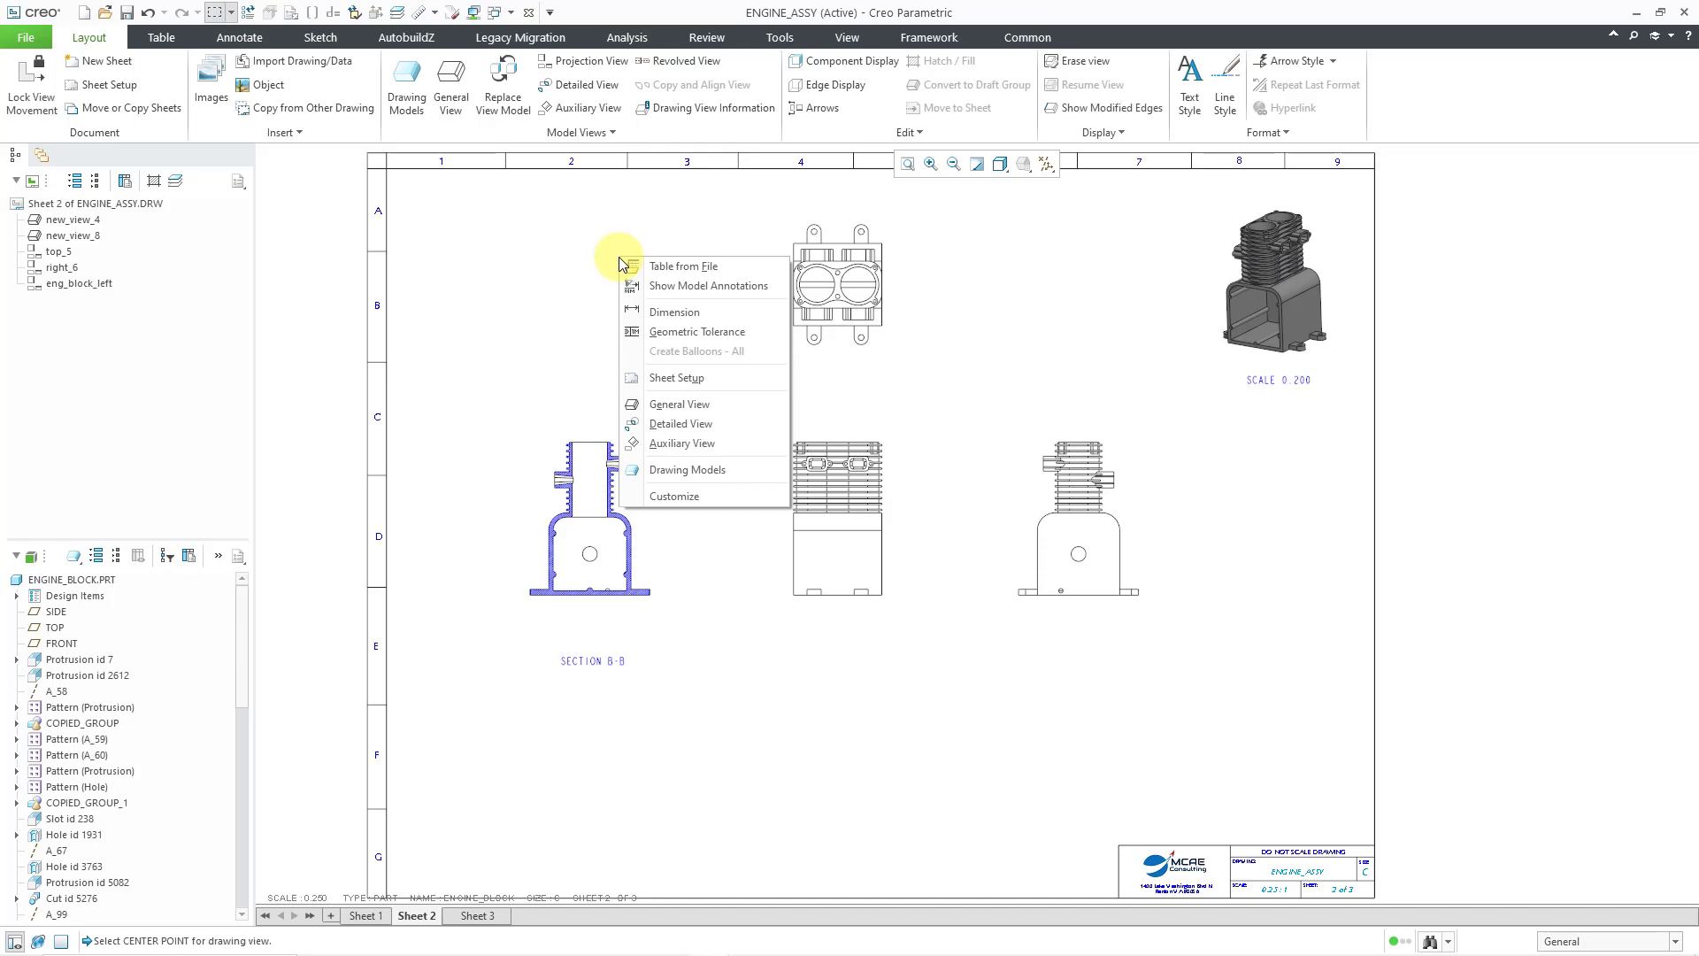
pyautogui.click(700, 426)
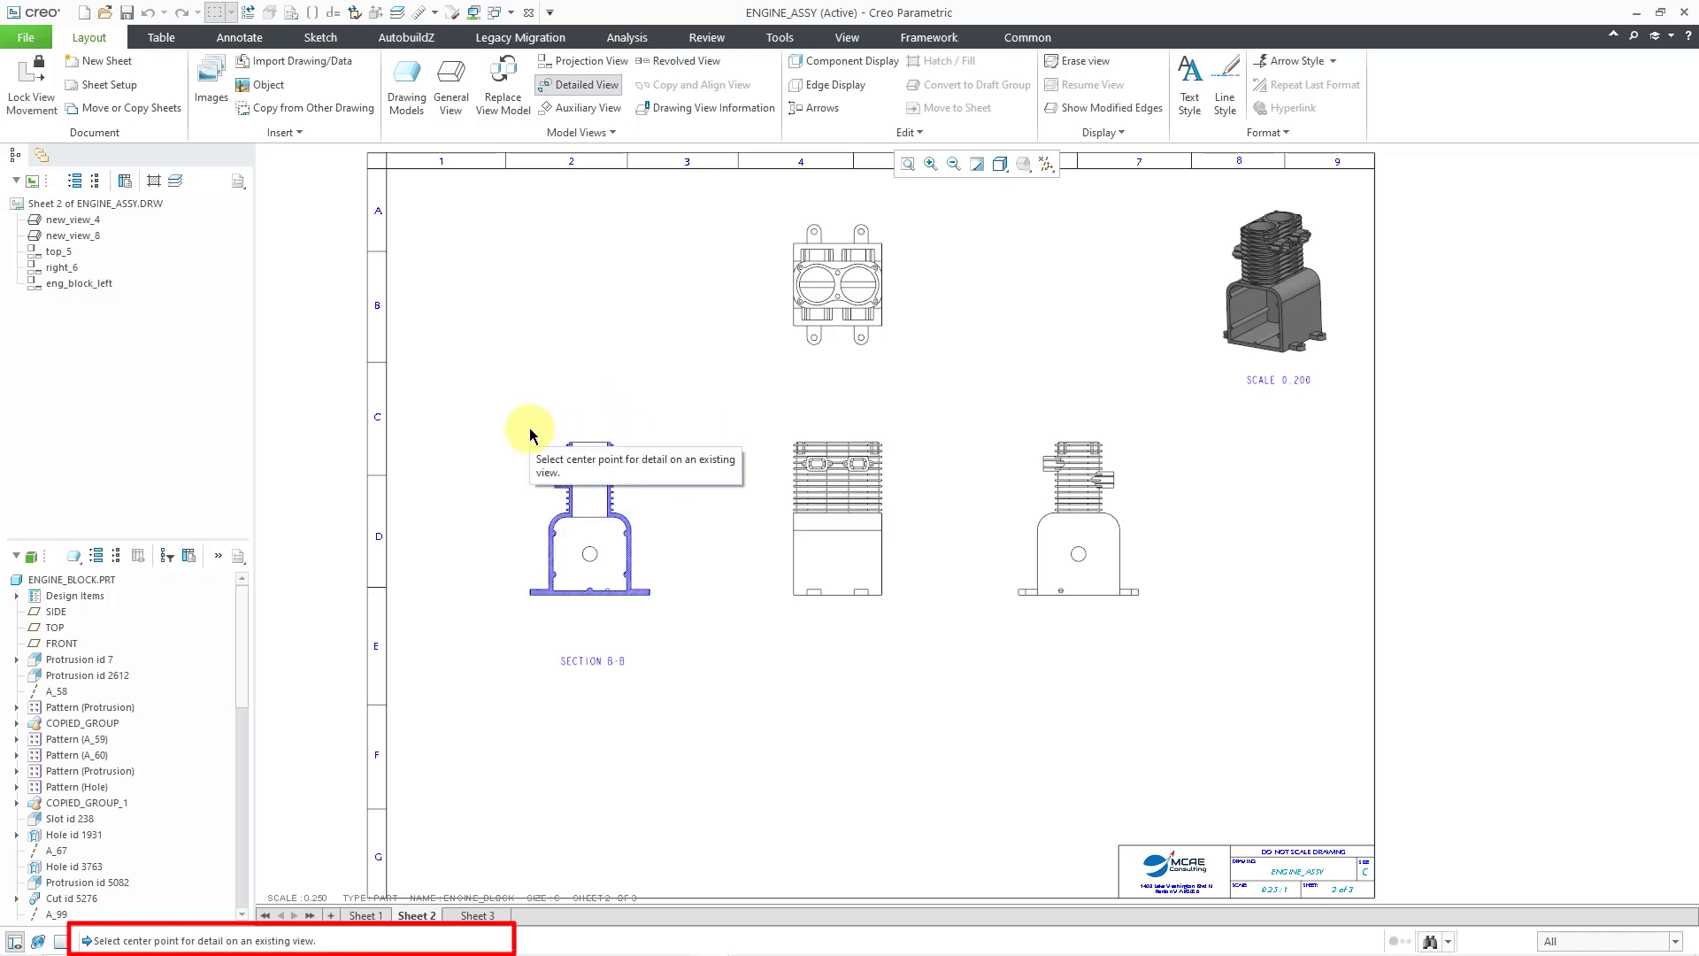
pyautogui.scroll(2, 532, 434)
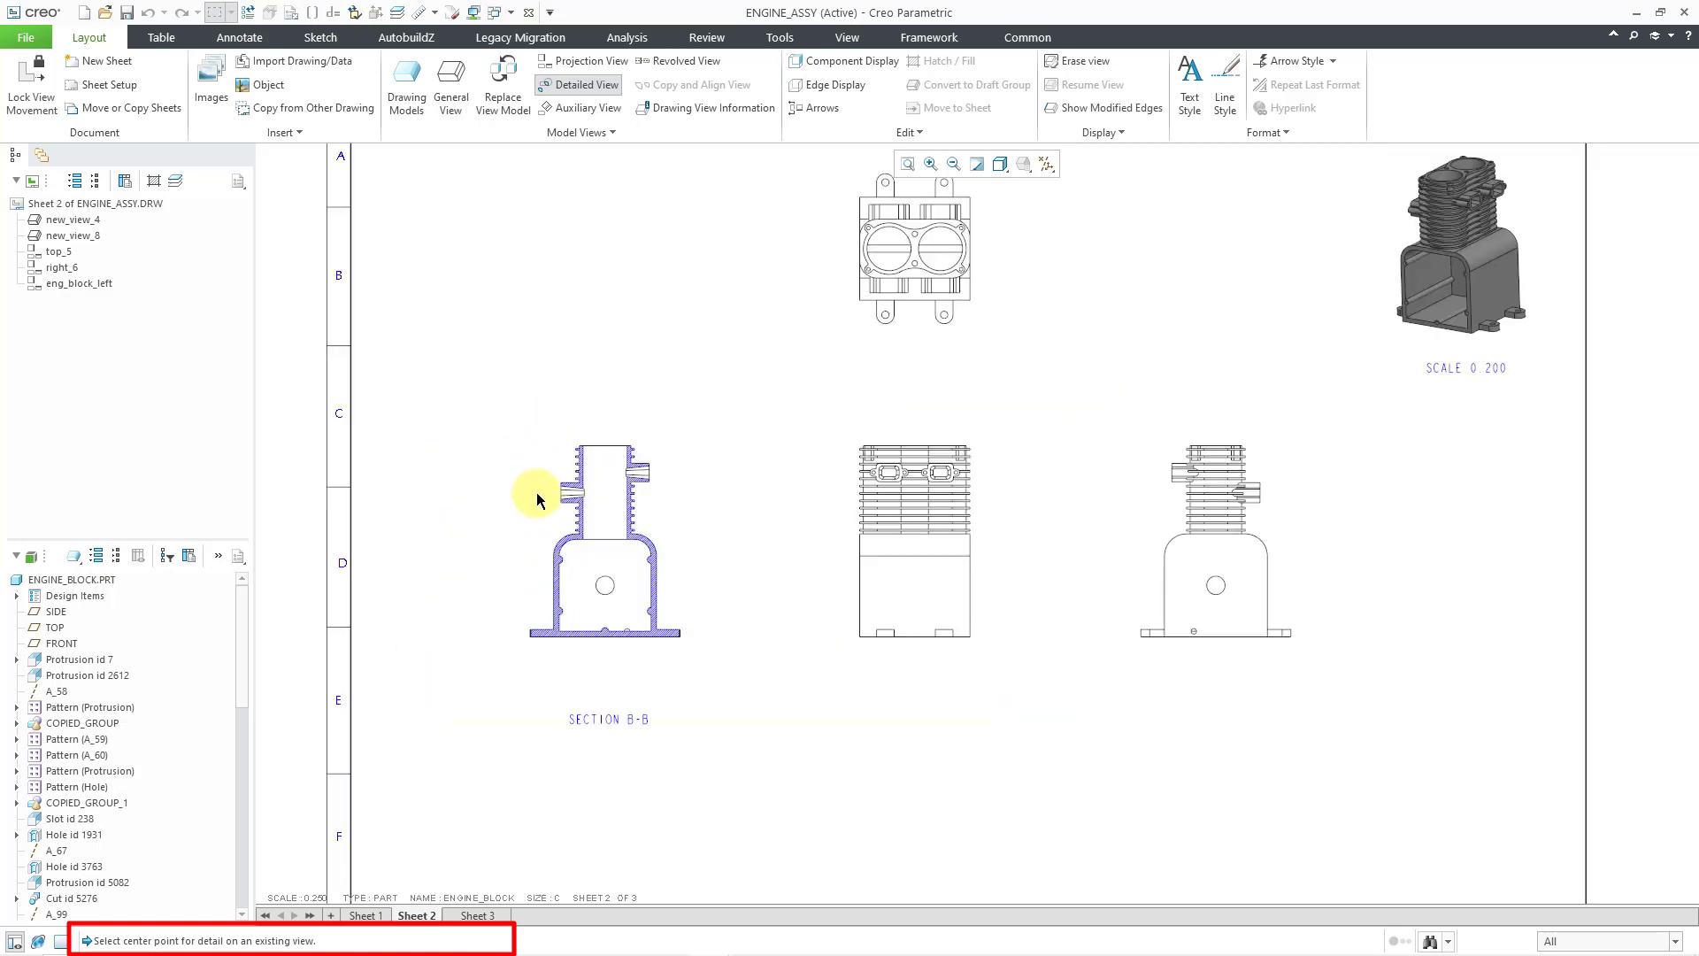
pyautogui.scroll(3, 532, 463)
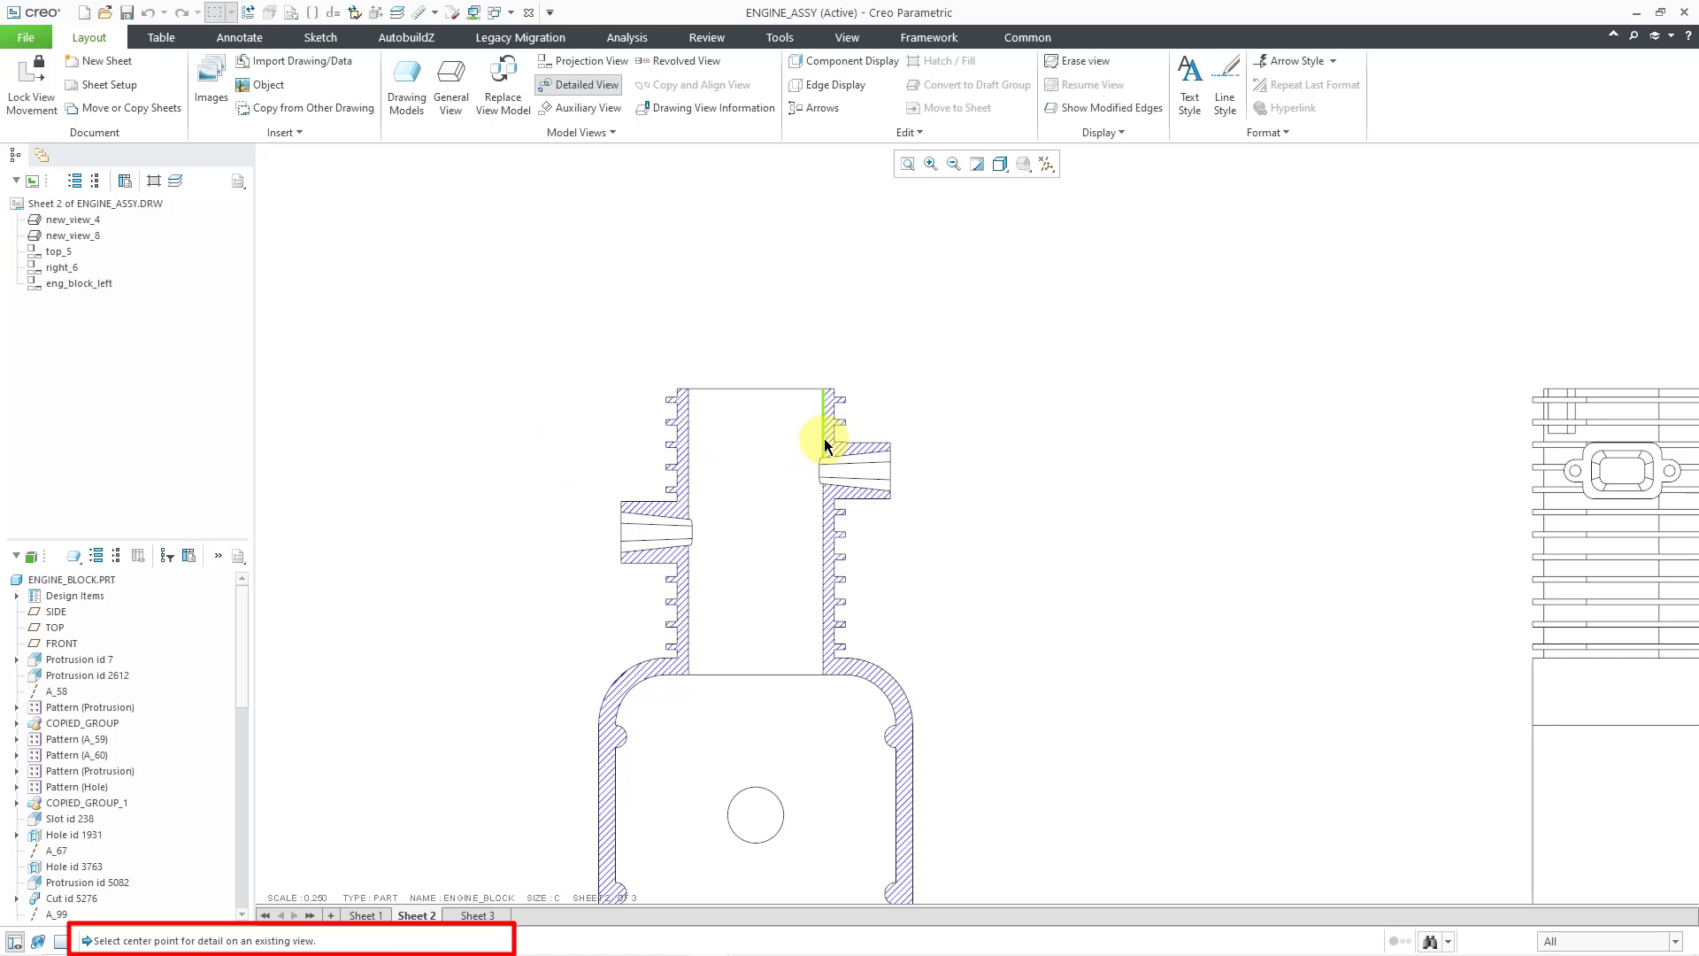
pyautogui.click(825, 438)
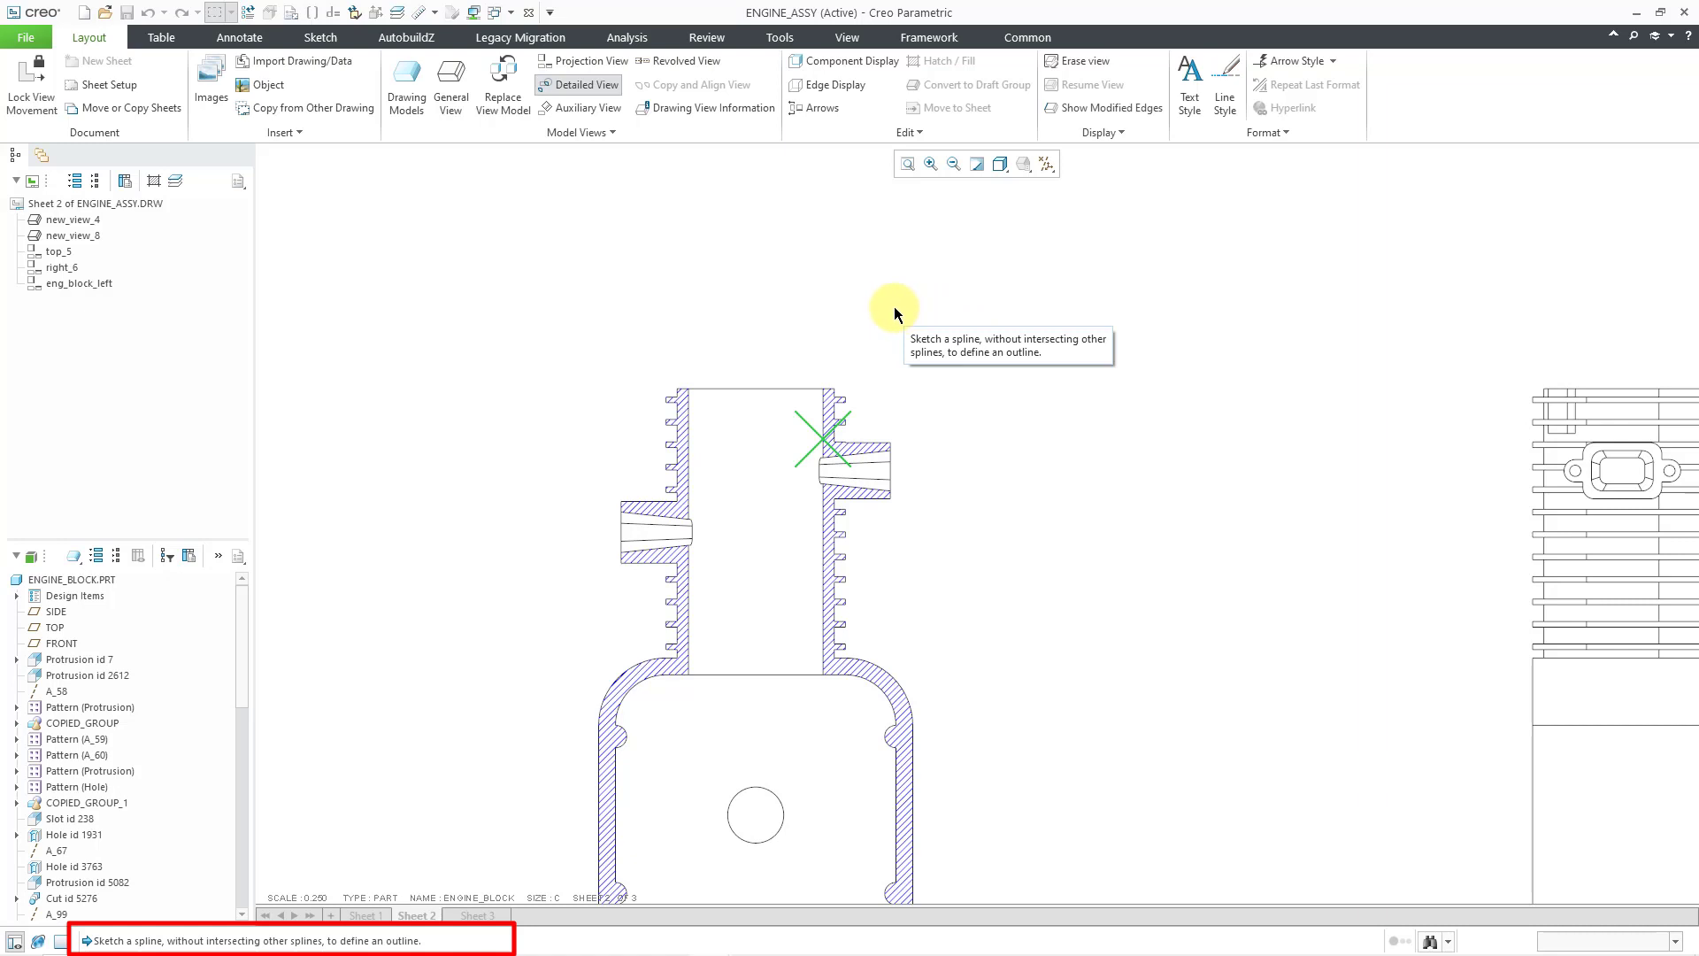
# Outline the upper port area with a spline around the chosen centre and place the detailed view above section B-B
pyautogui.click(768, 338)
pyautogui.click(740, 463)
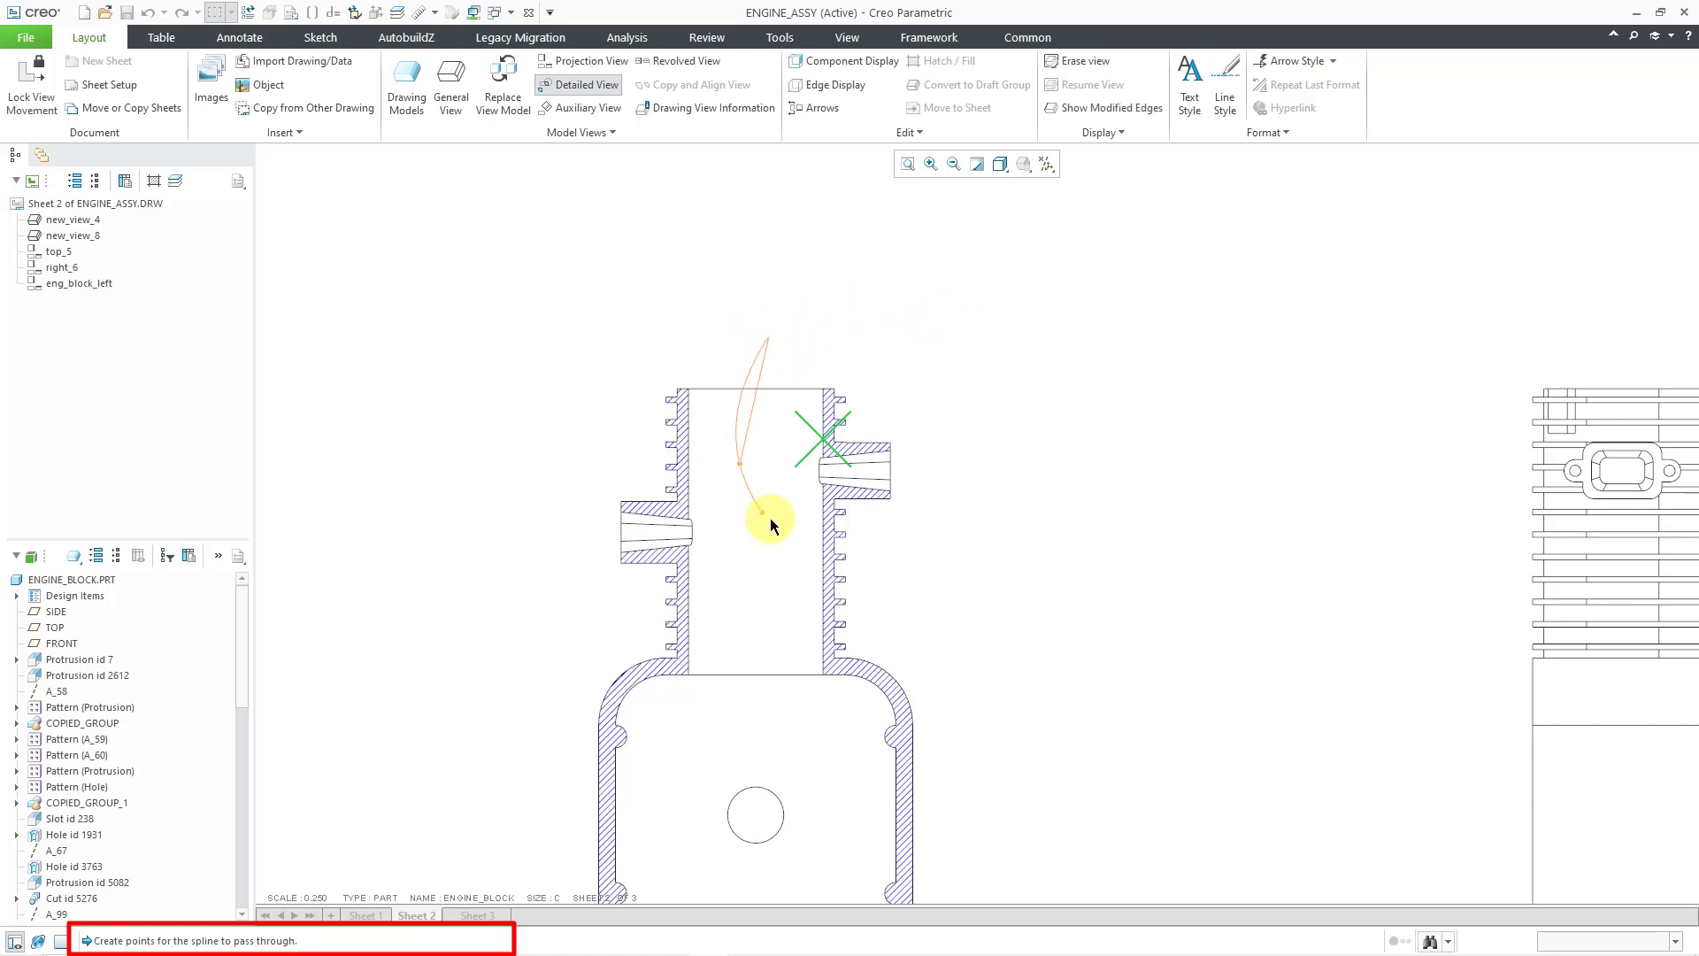
pyautogui.click(793, 544)
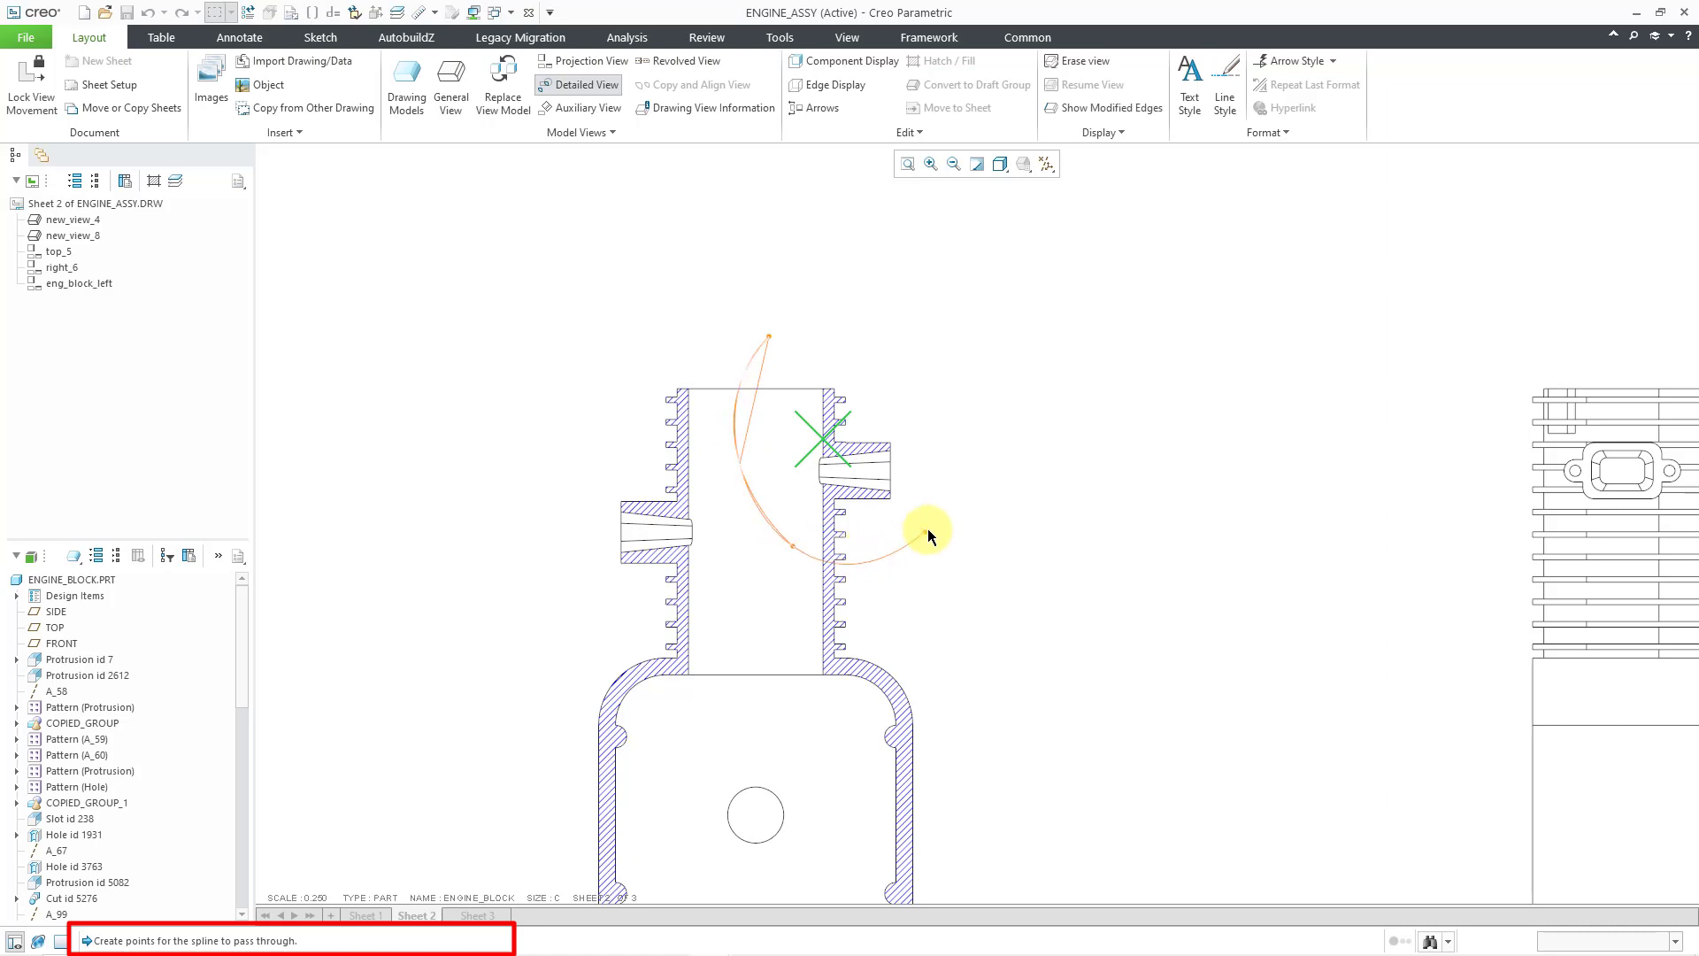
pyautogui.click(954, 355)
pyautogui.click(849, 306)
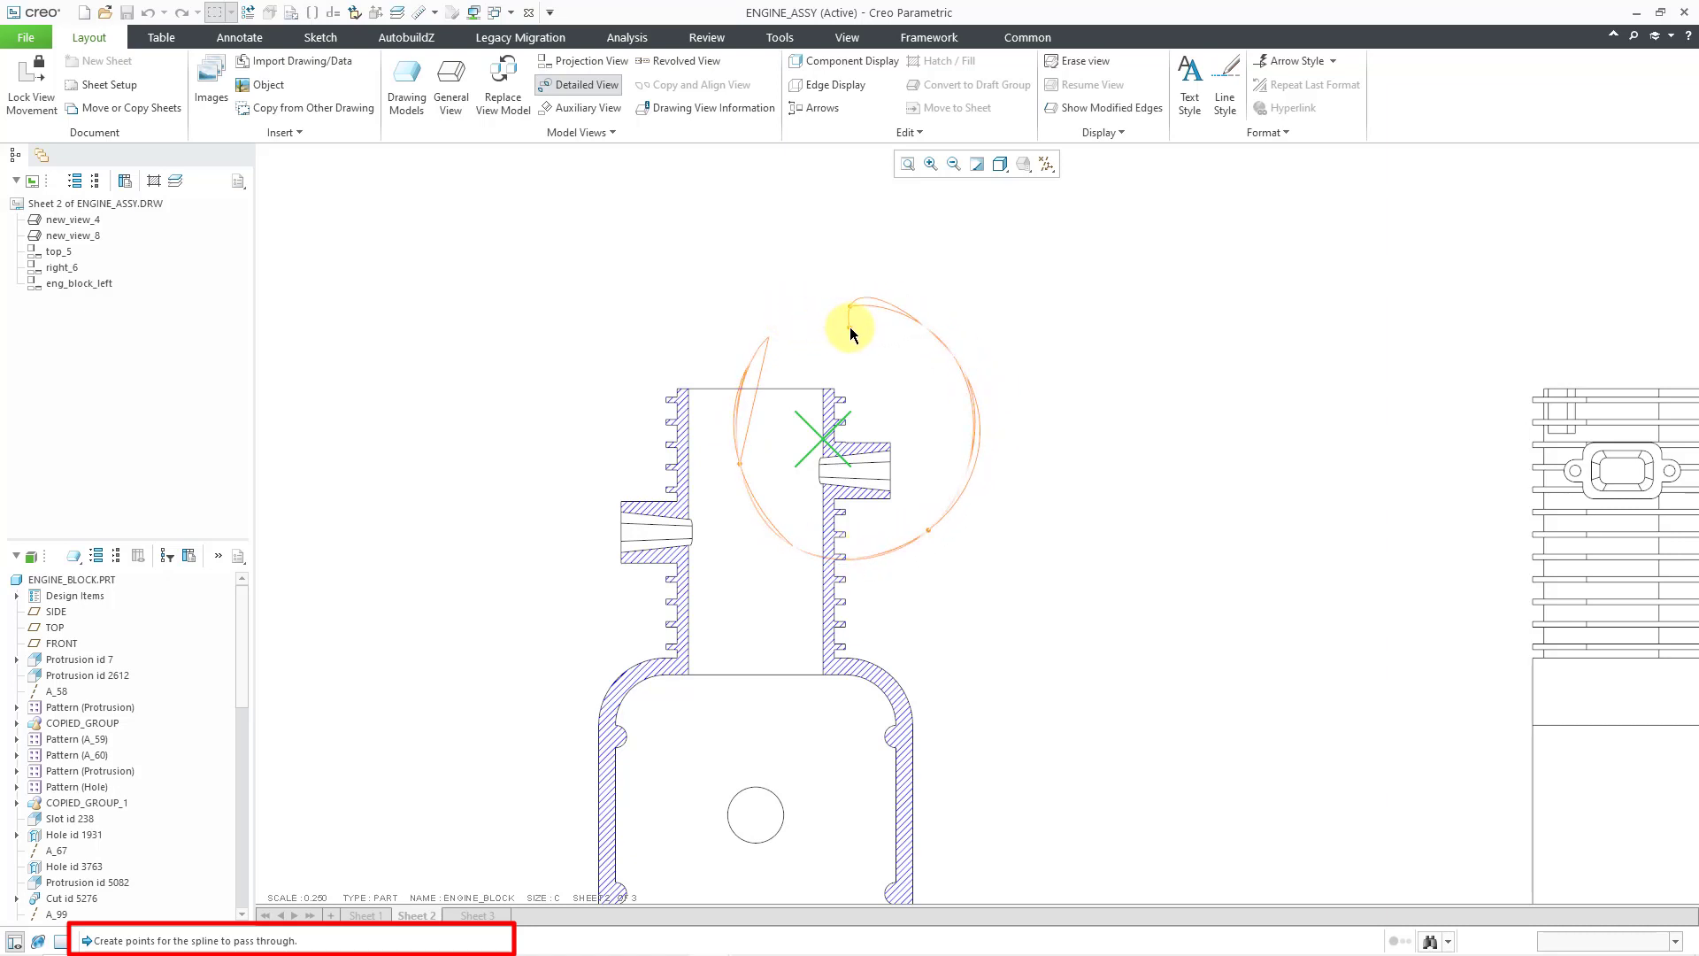
pyautogui.middleClick(807, 349)
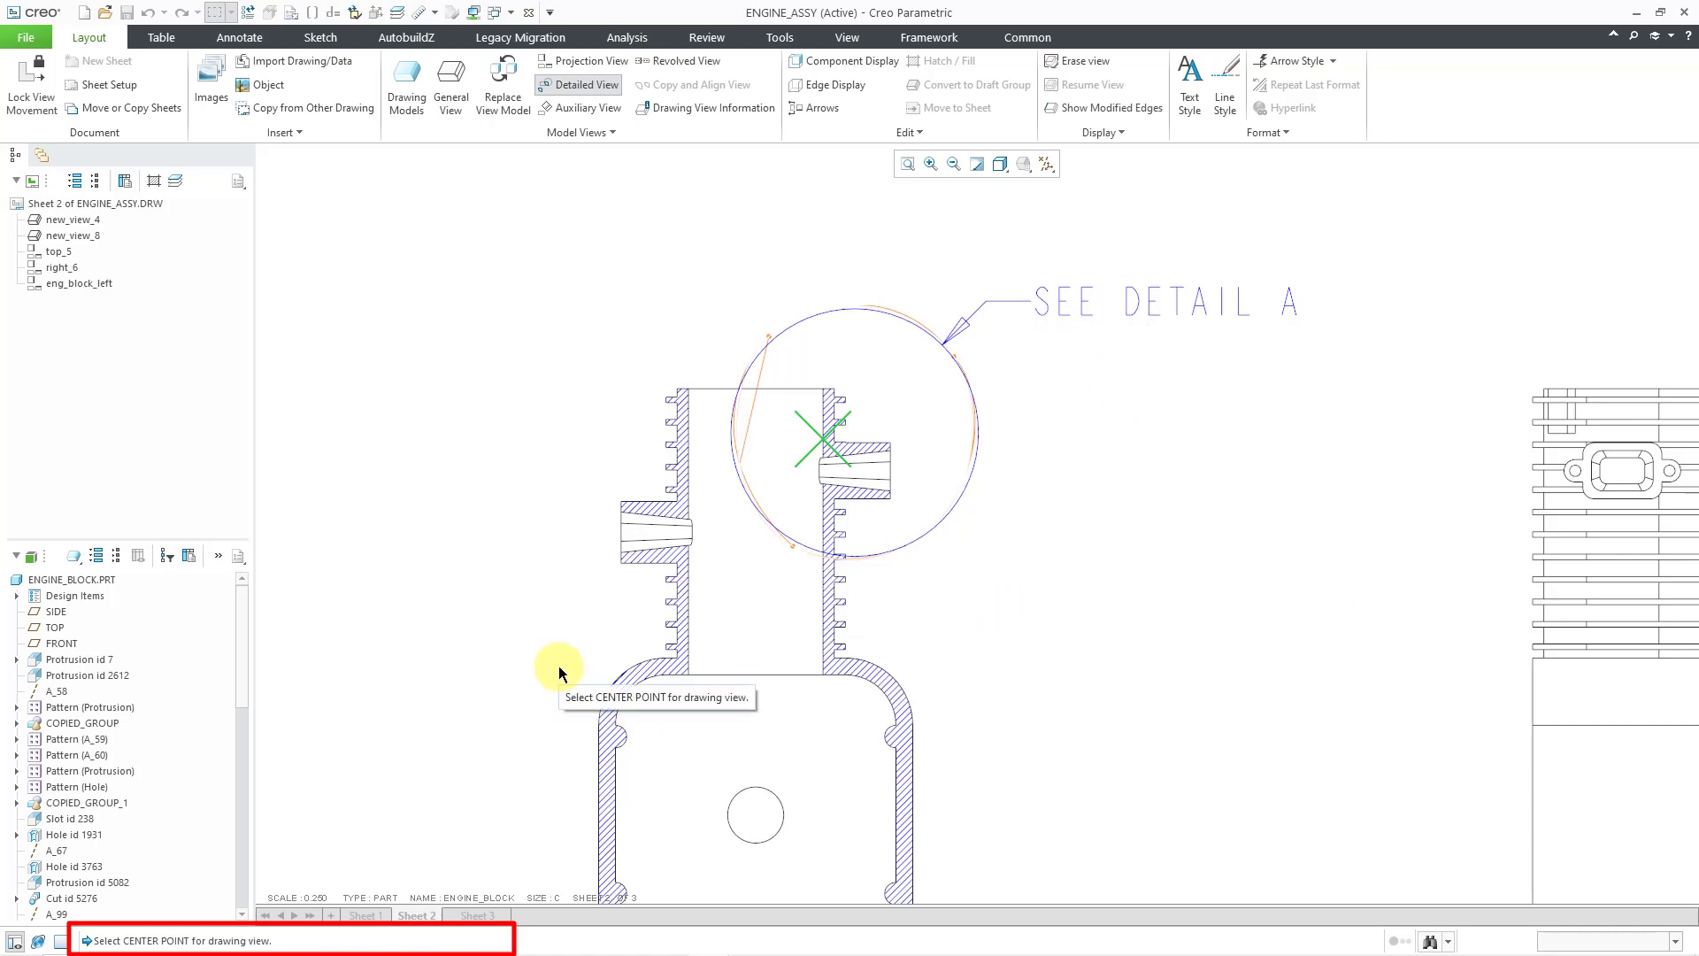
pyautogui.hotkey('ctrl', 'd')
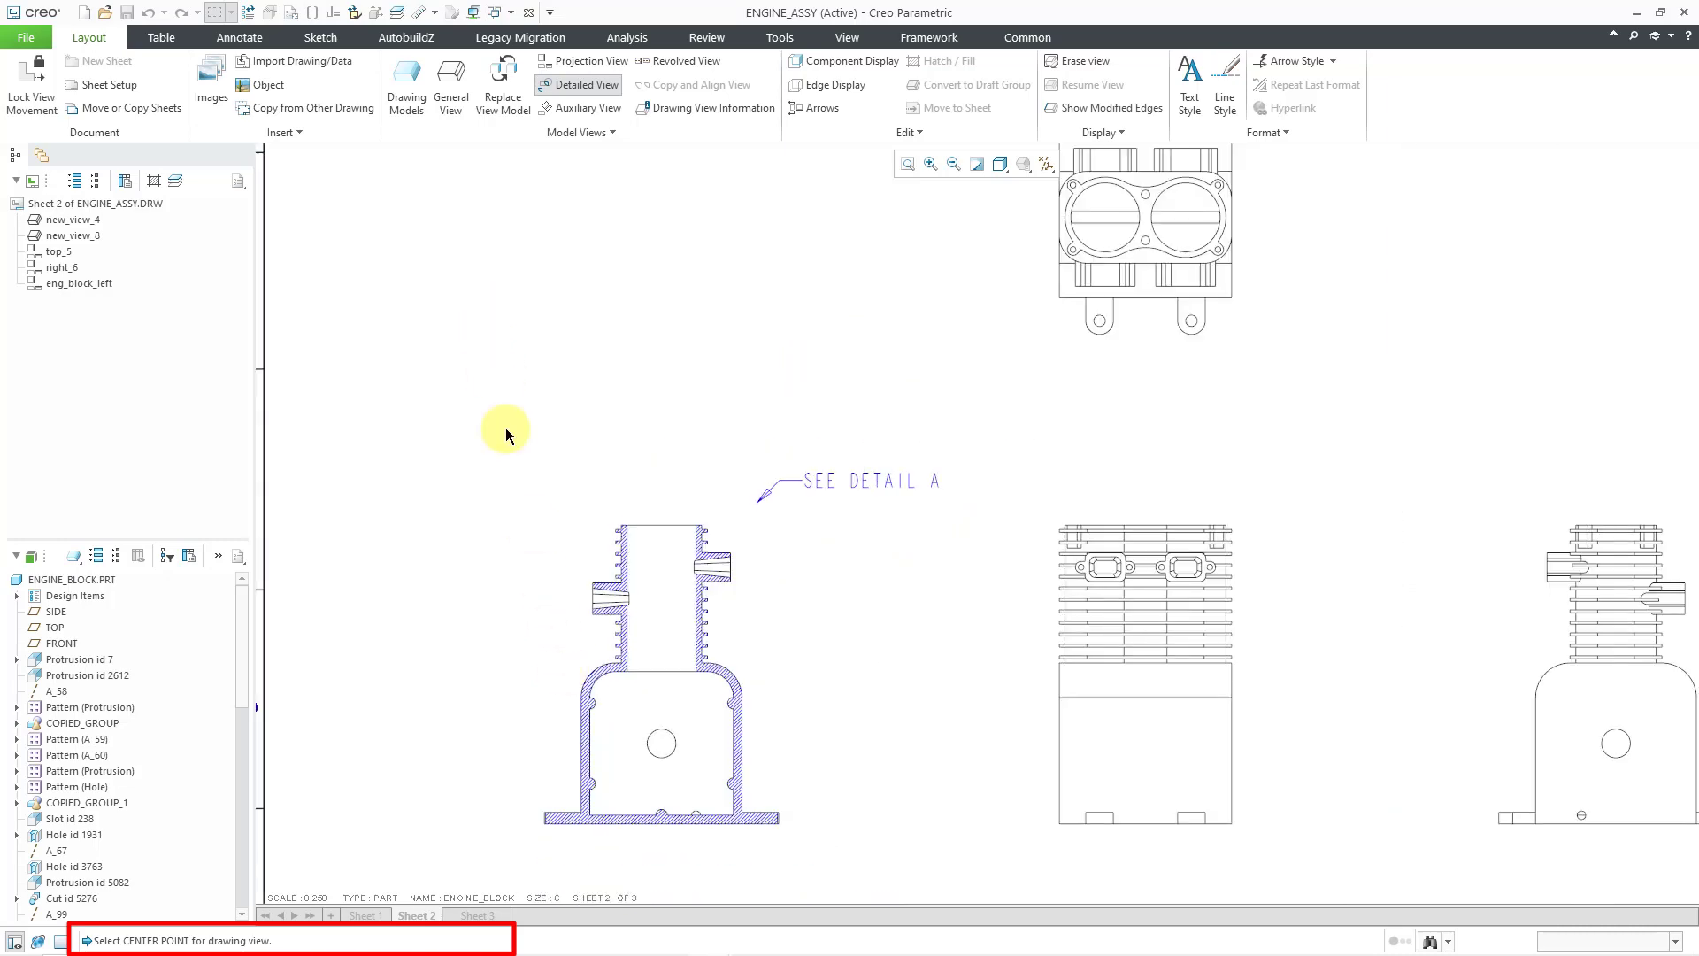
pyautogui.click(554, 373)
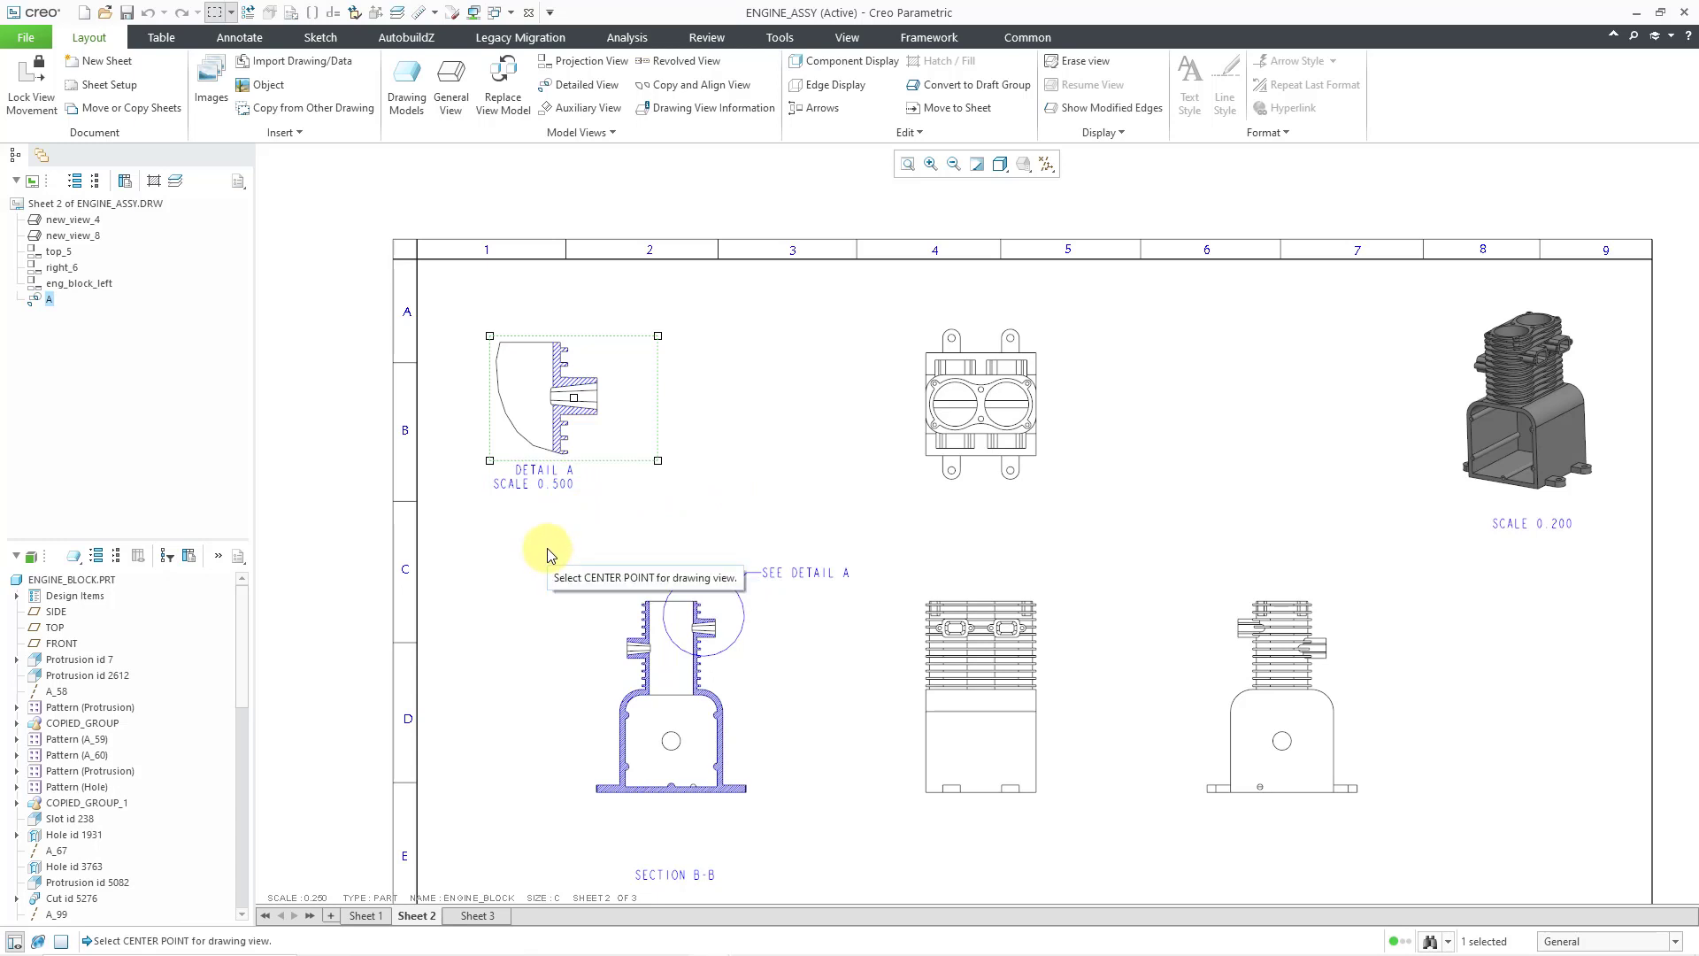
# Move the detailed view's name and scale note slightly down and to the right, centring it beneath the view
pyautogui.click(540, 482)
pyautogui.moveTo(548, 492); pyautogui.dragTo(581, 509)
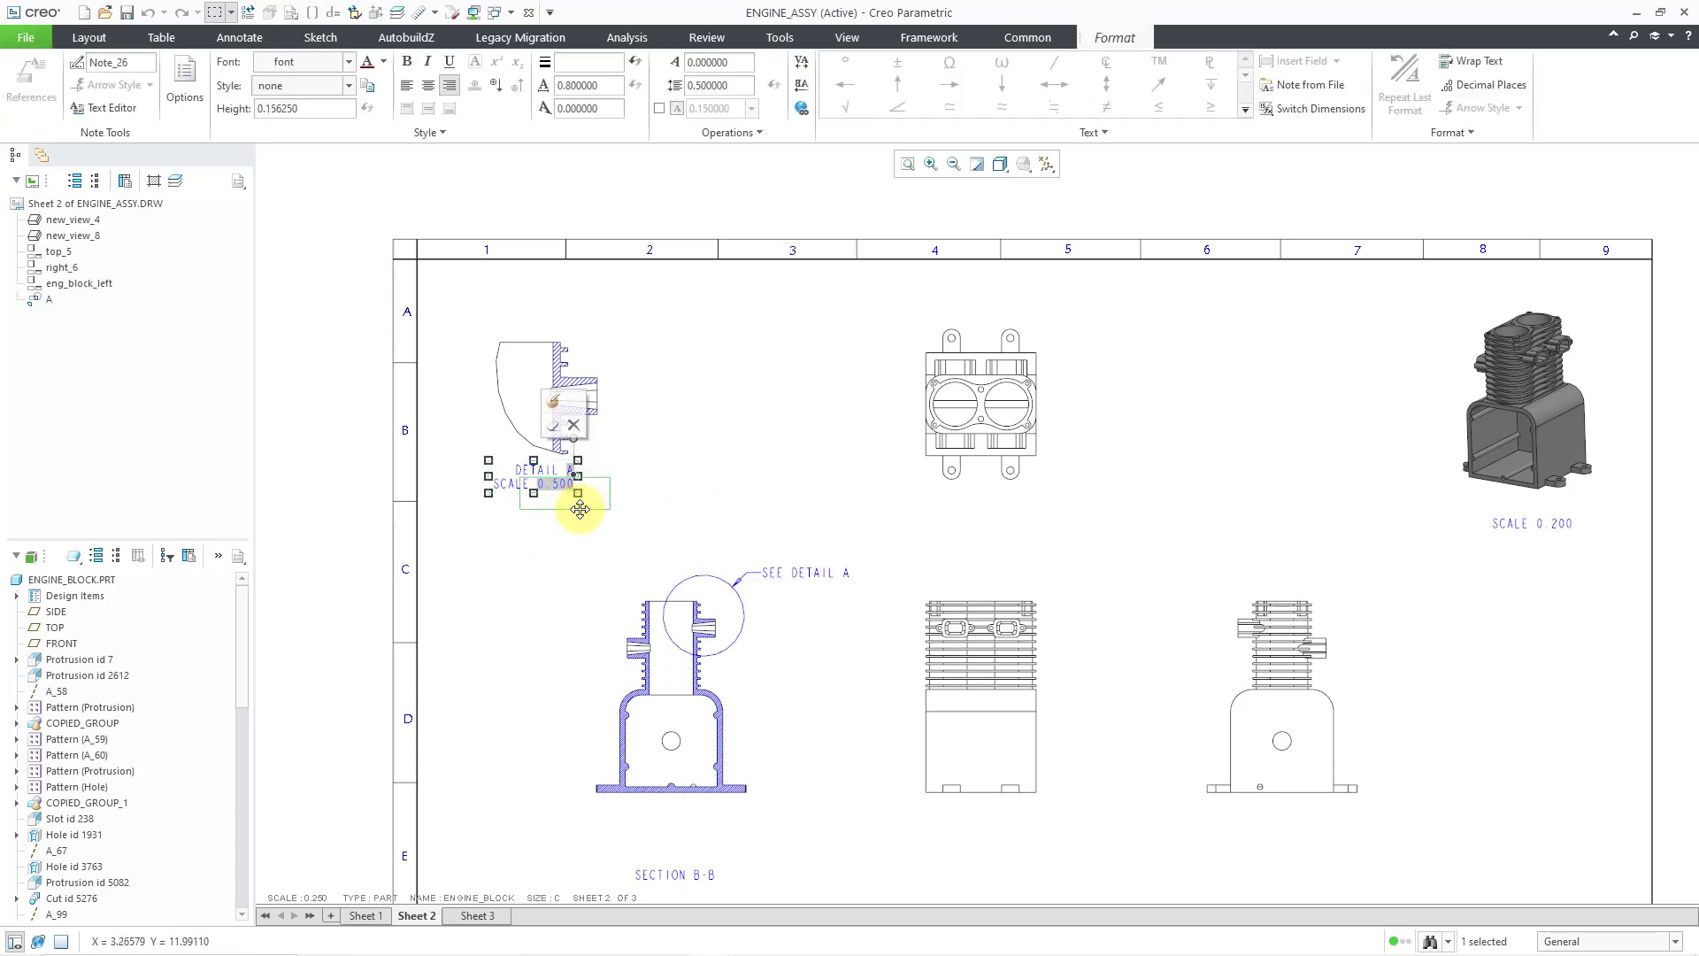
pyautogui.click(528, 612)
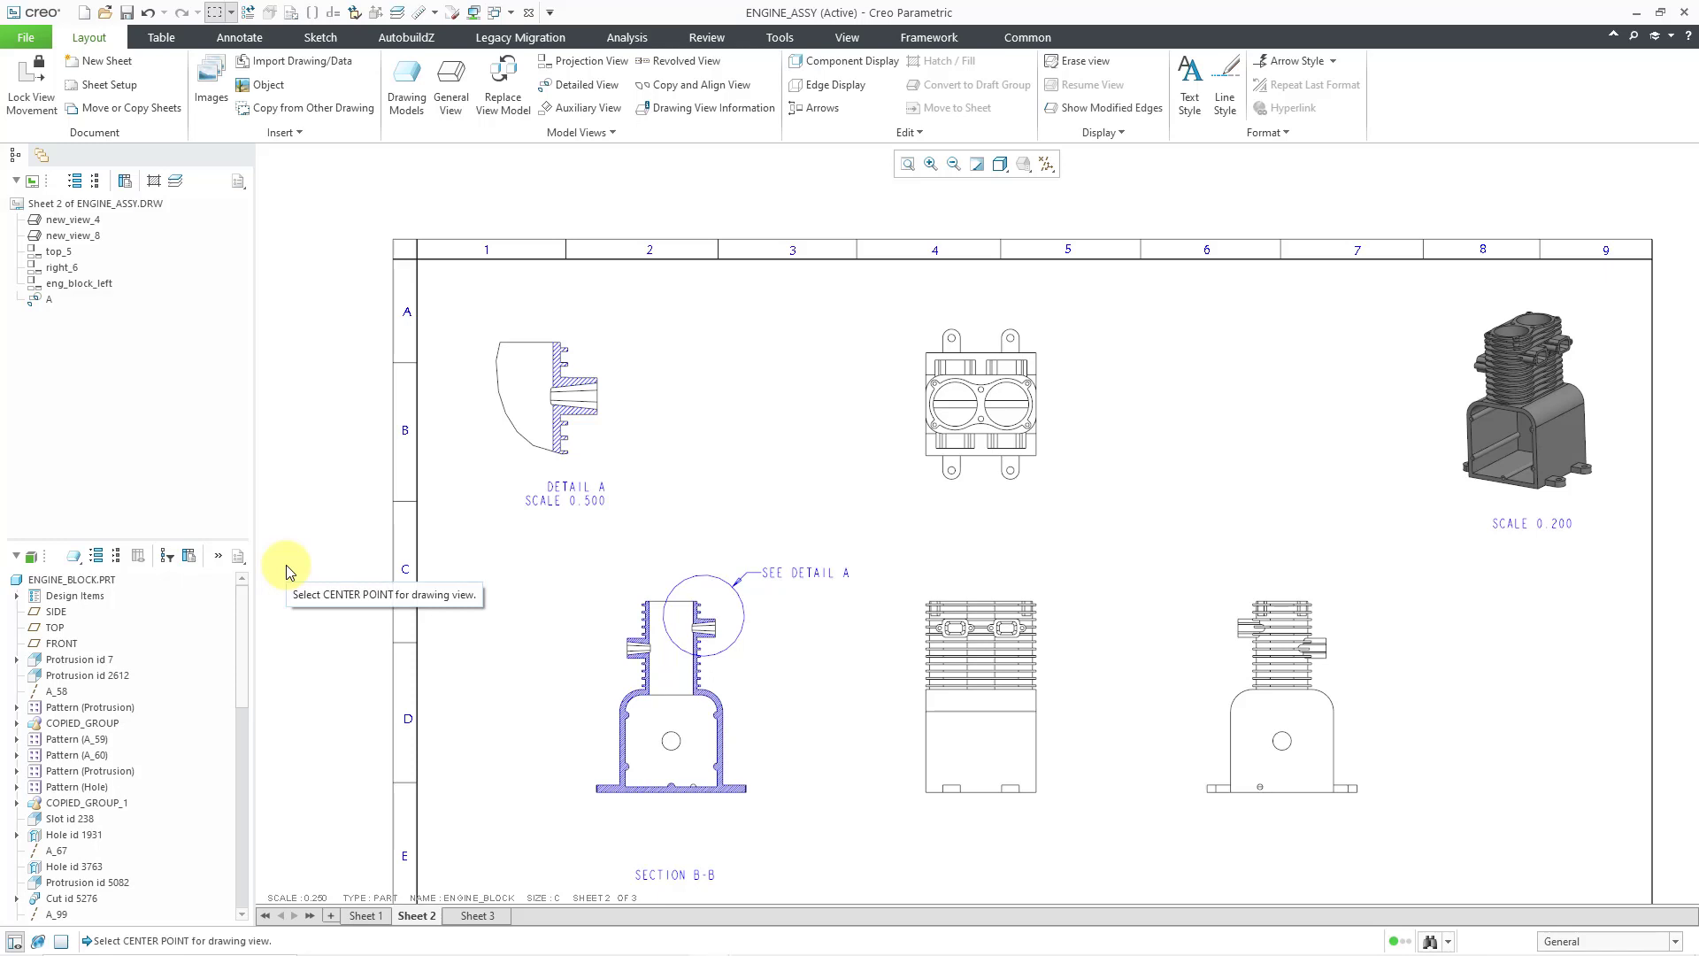
# Review the finished views on sheets 3 and 1 and return to sheet 2
pyautogui.click(478, 916)
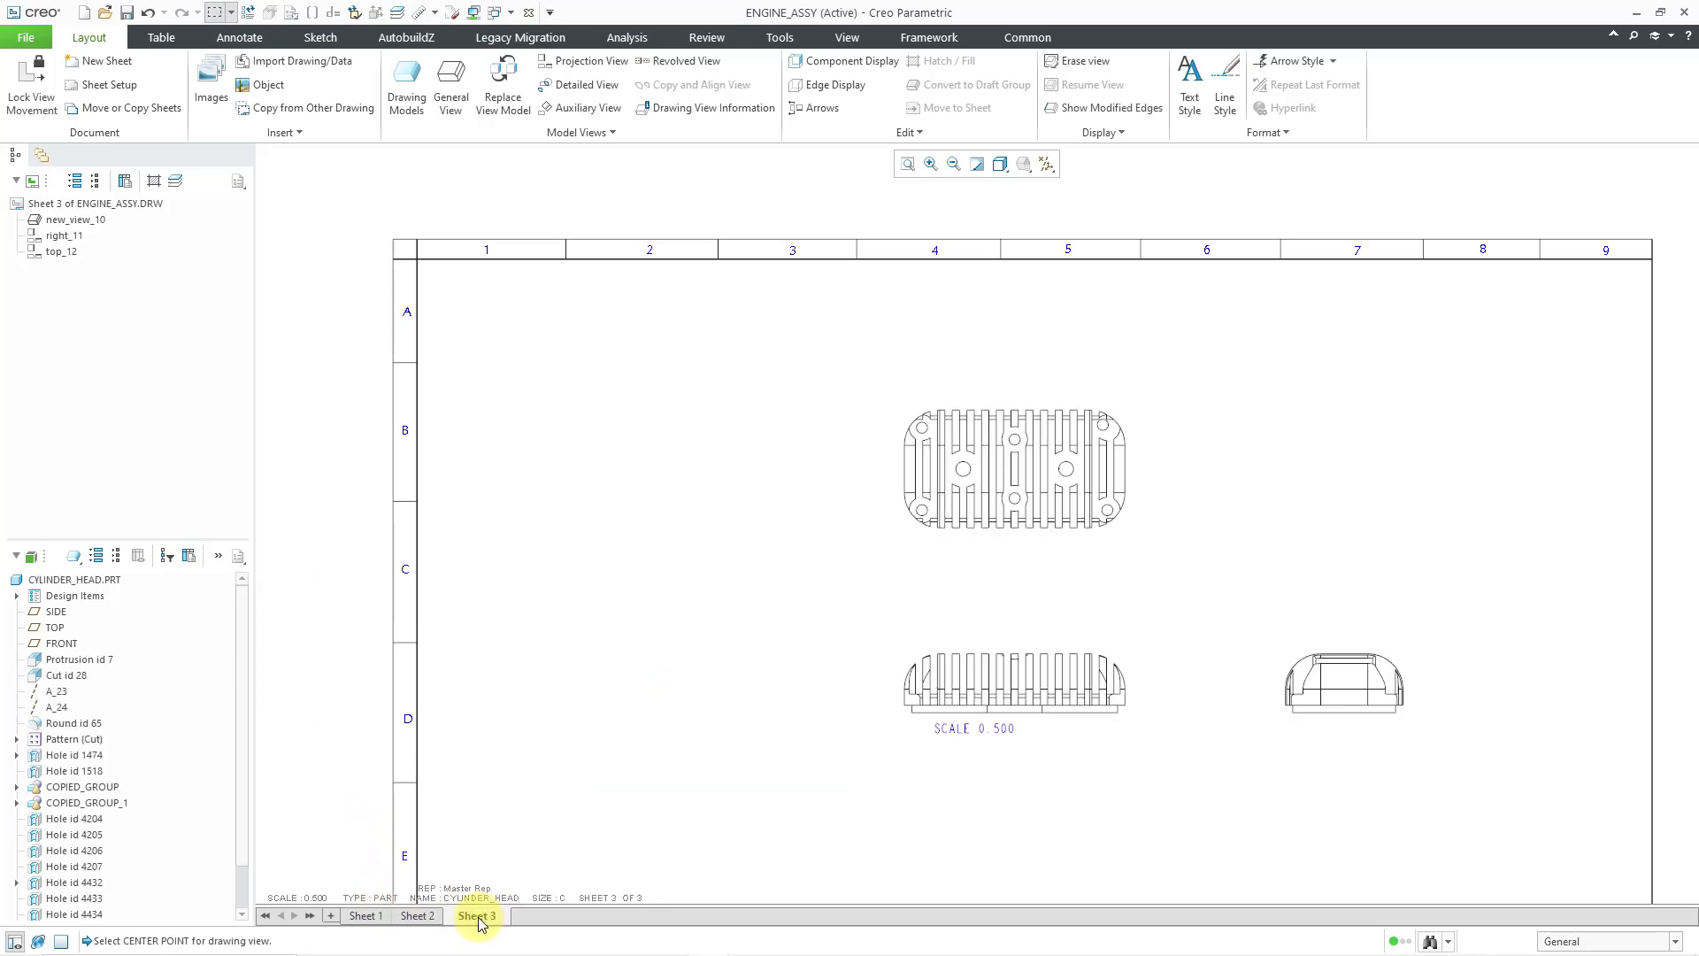
pyautogui.click(369, 917)
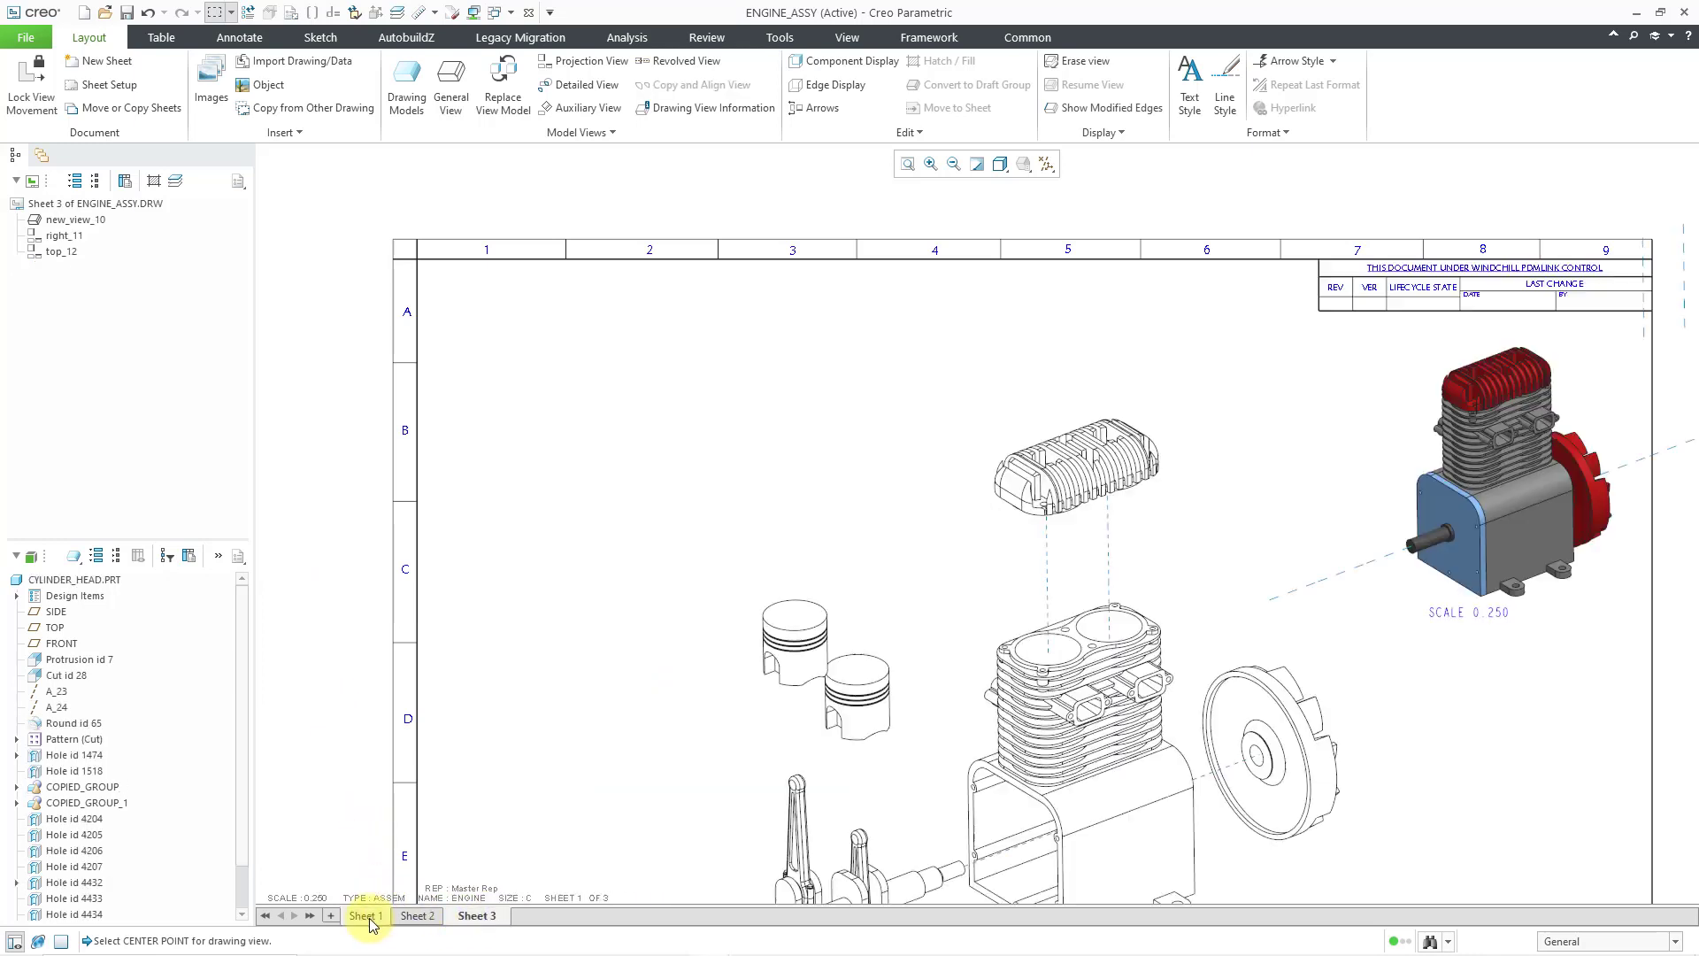
pyautogui.click(481, 917)
pyautogui.click(422, 917)
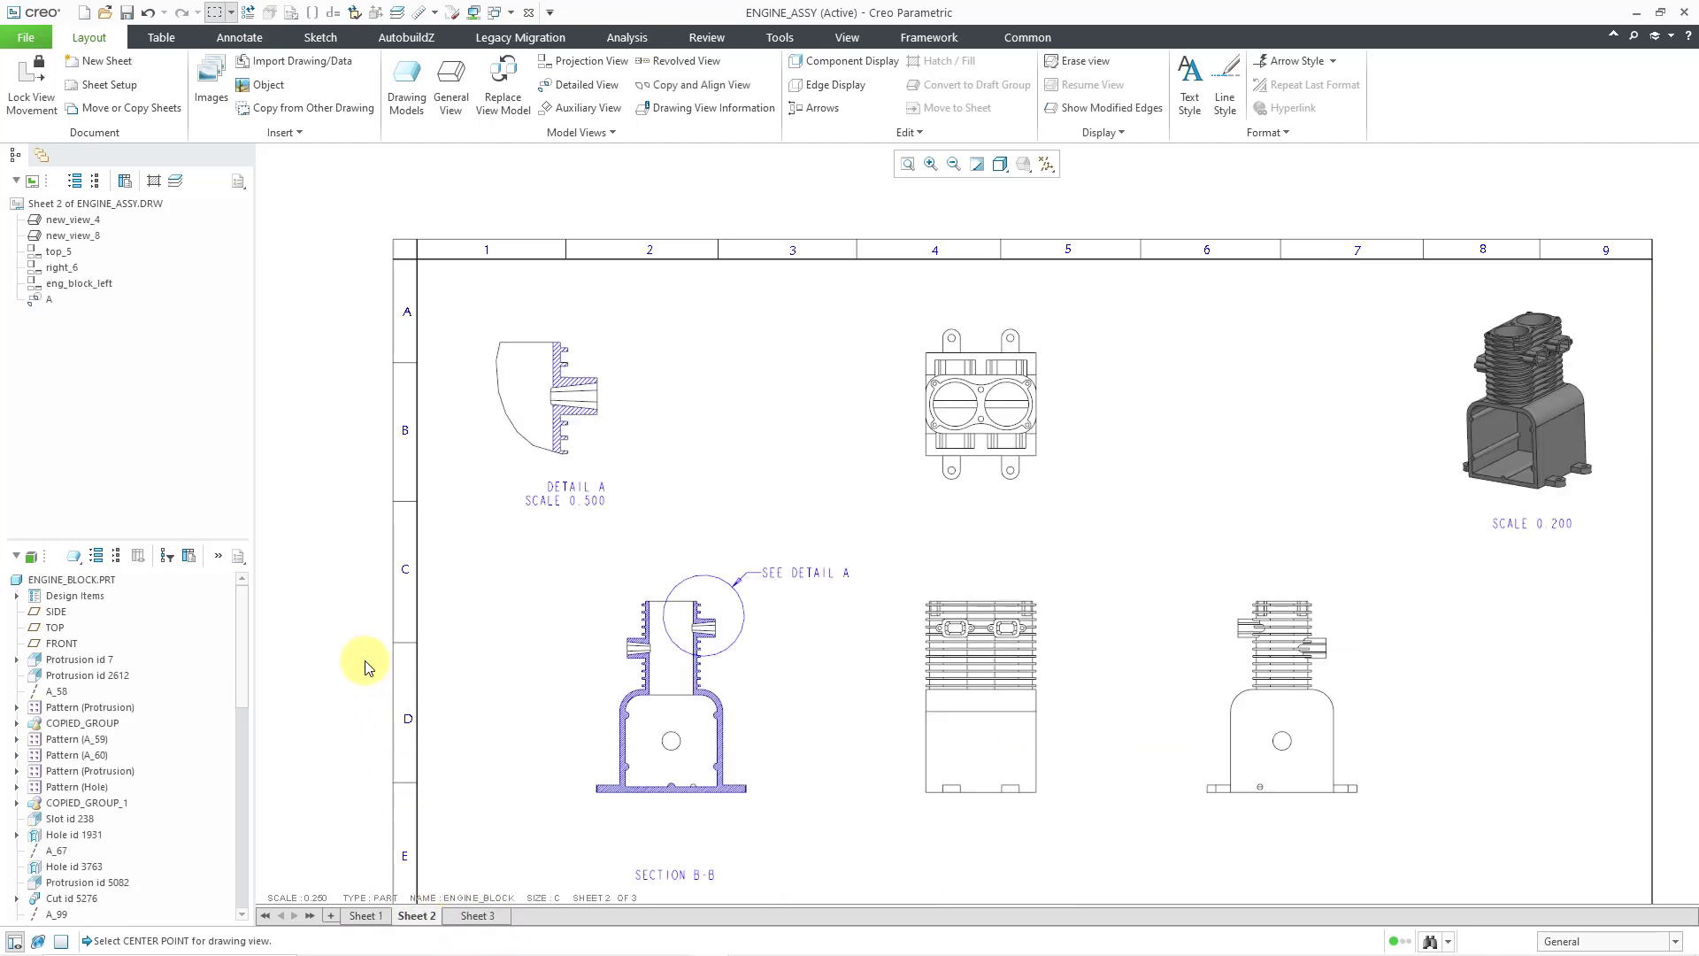